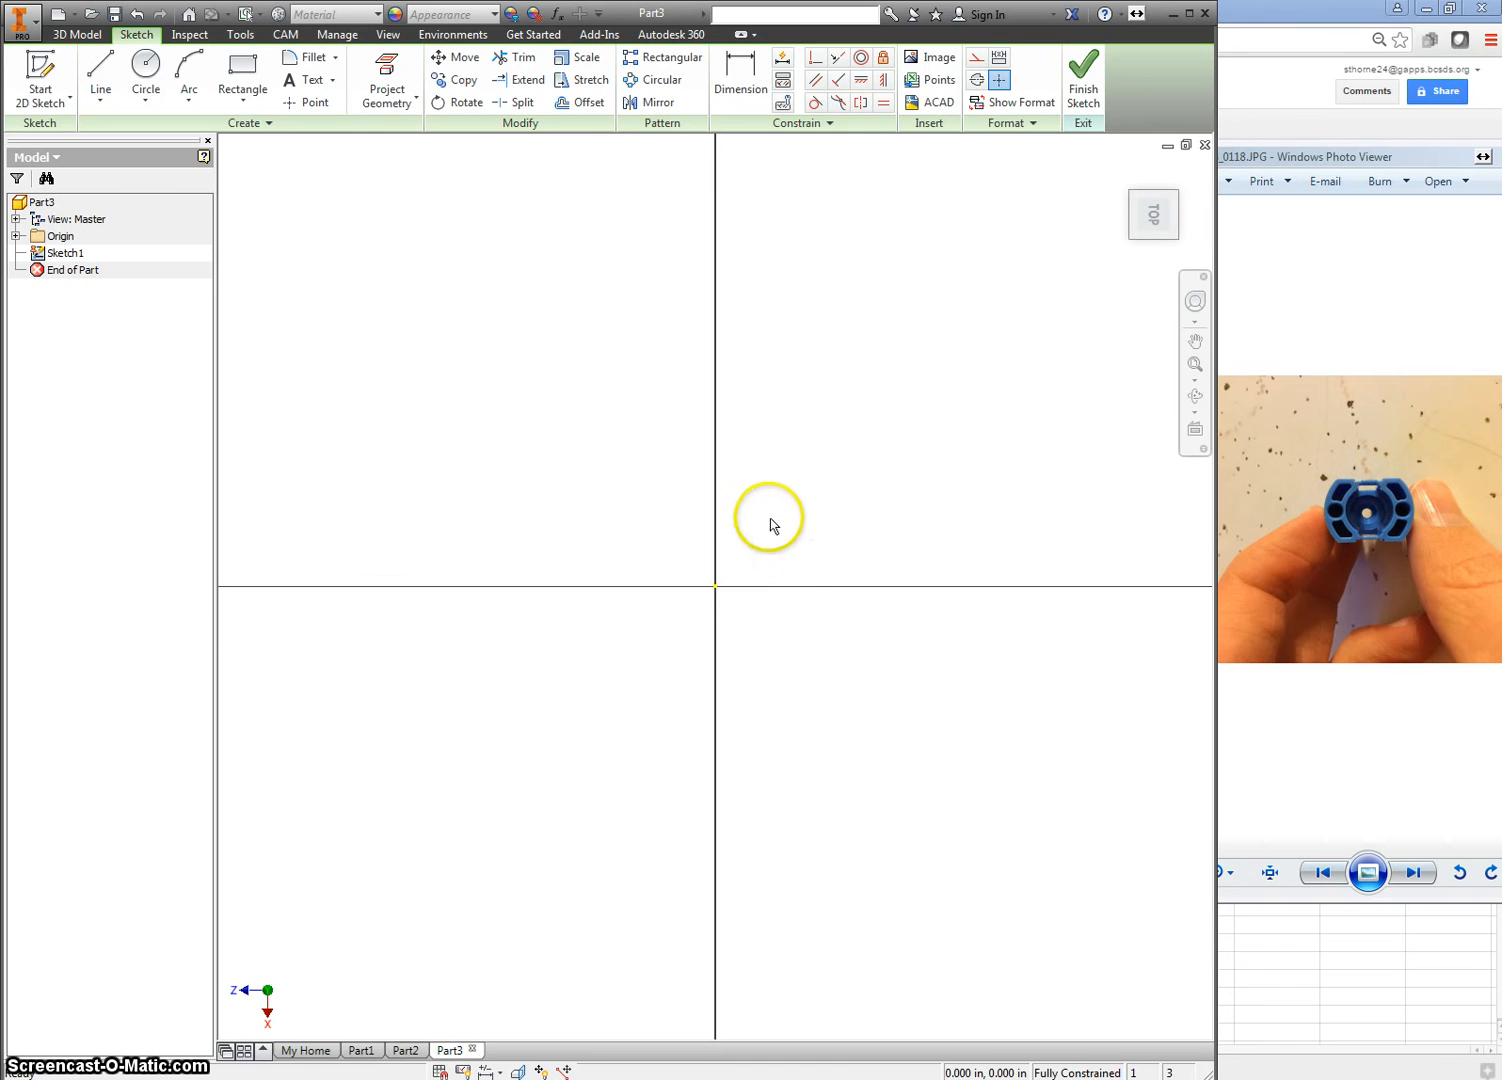
Sketch a circle centred on the origin to form the innermost ring of the part's profile.
{"action": "right_click", "coordinate": [754, 508]}
{"action": "left_click", "coordinate": [722, 494]}
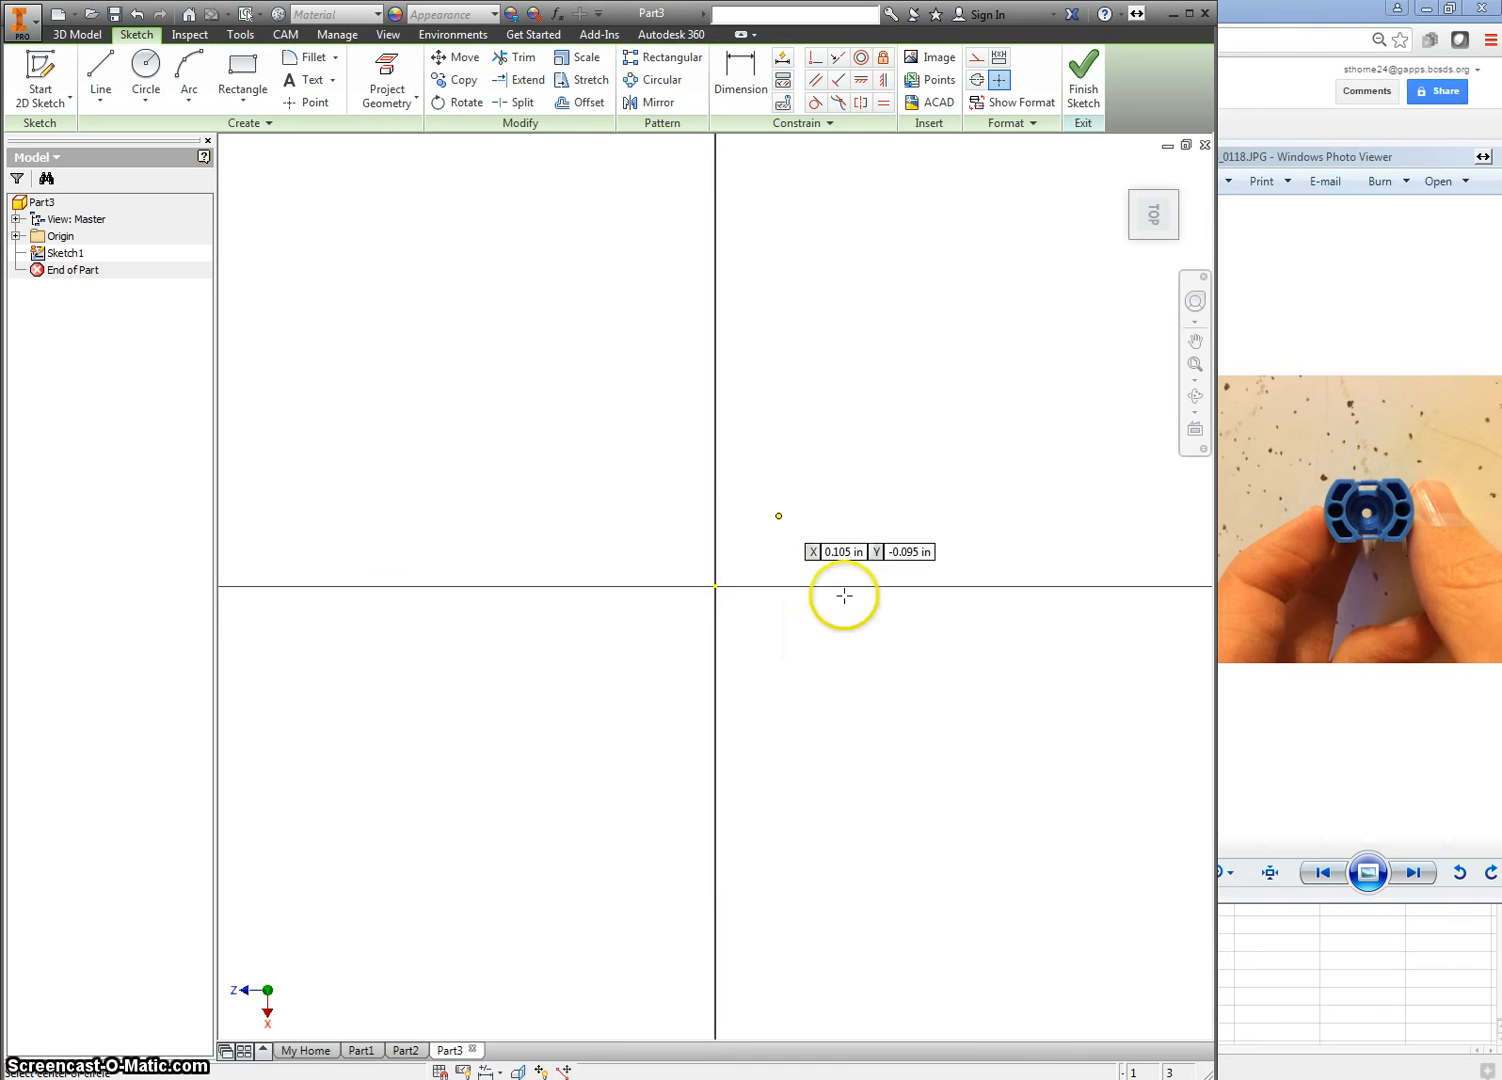
{"action": "left_click", "coordinate": [715, 586]}
{"action": "left_click", "coordinate": [741, 510]}
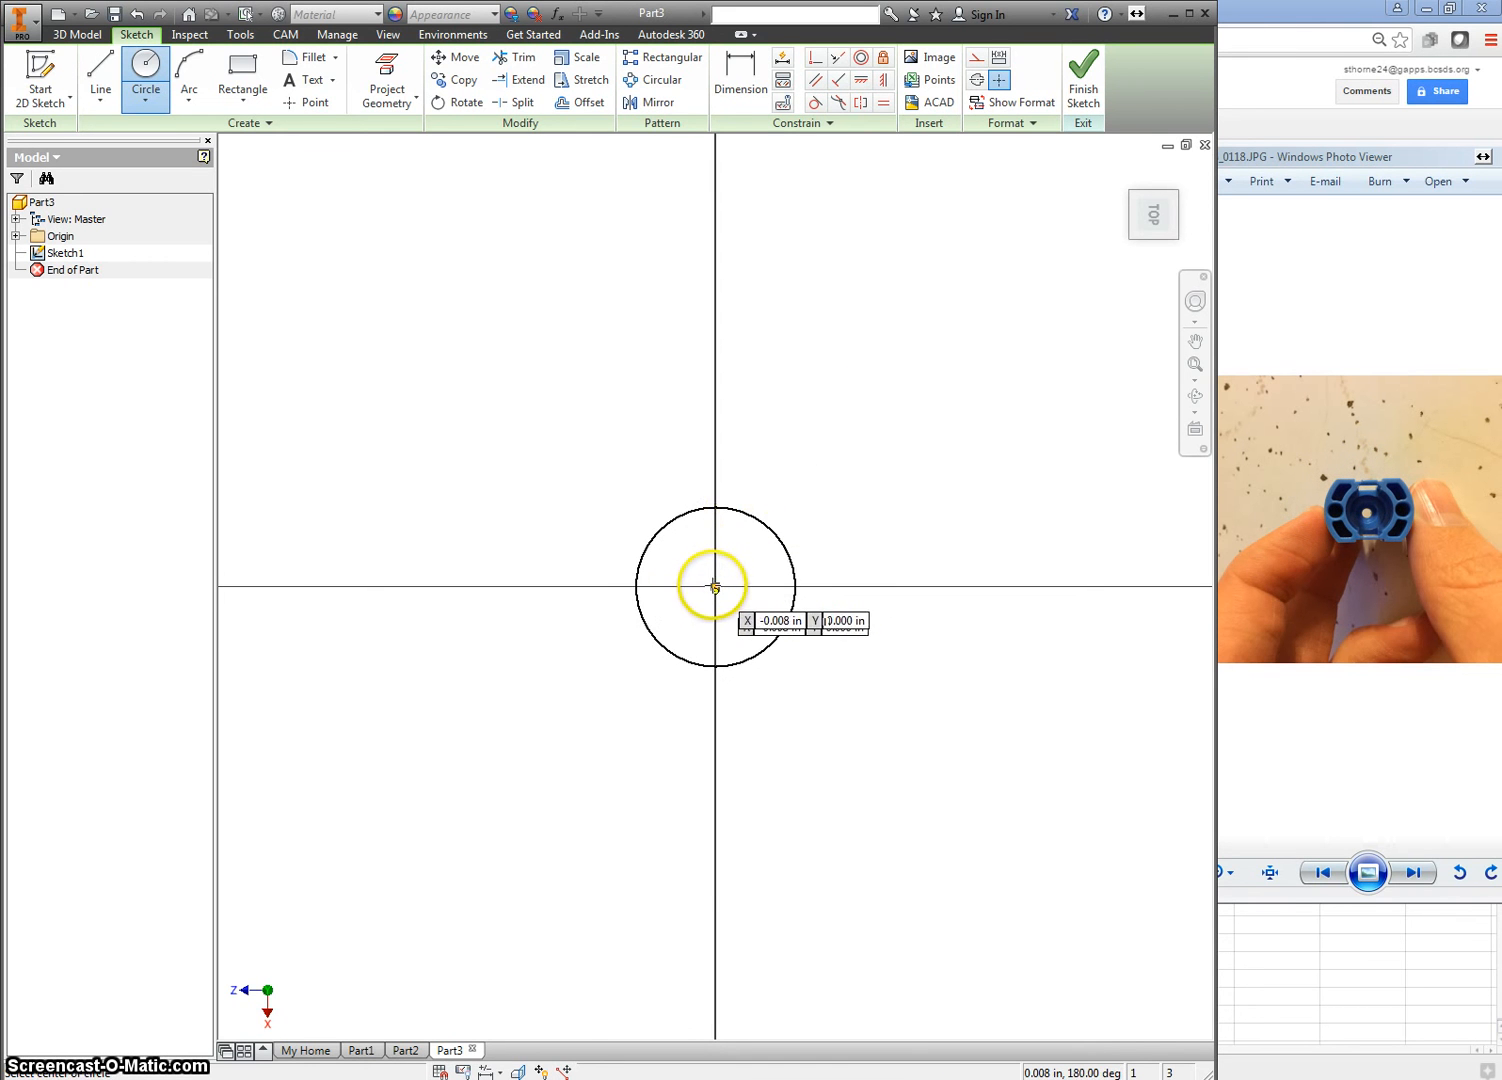
Offset the circle outward to build four concentric circles: a narrow inner ring and a narrow, much larger outer ring.
{"action": "left_click", "coordinate": [580, 102]}
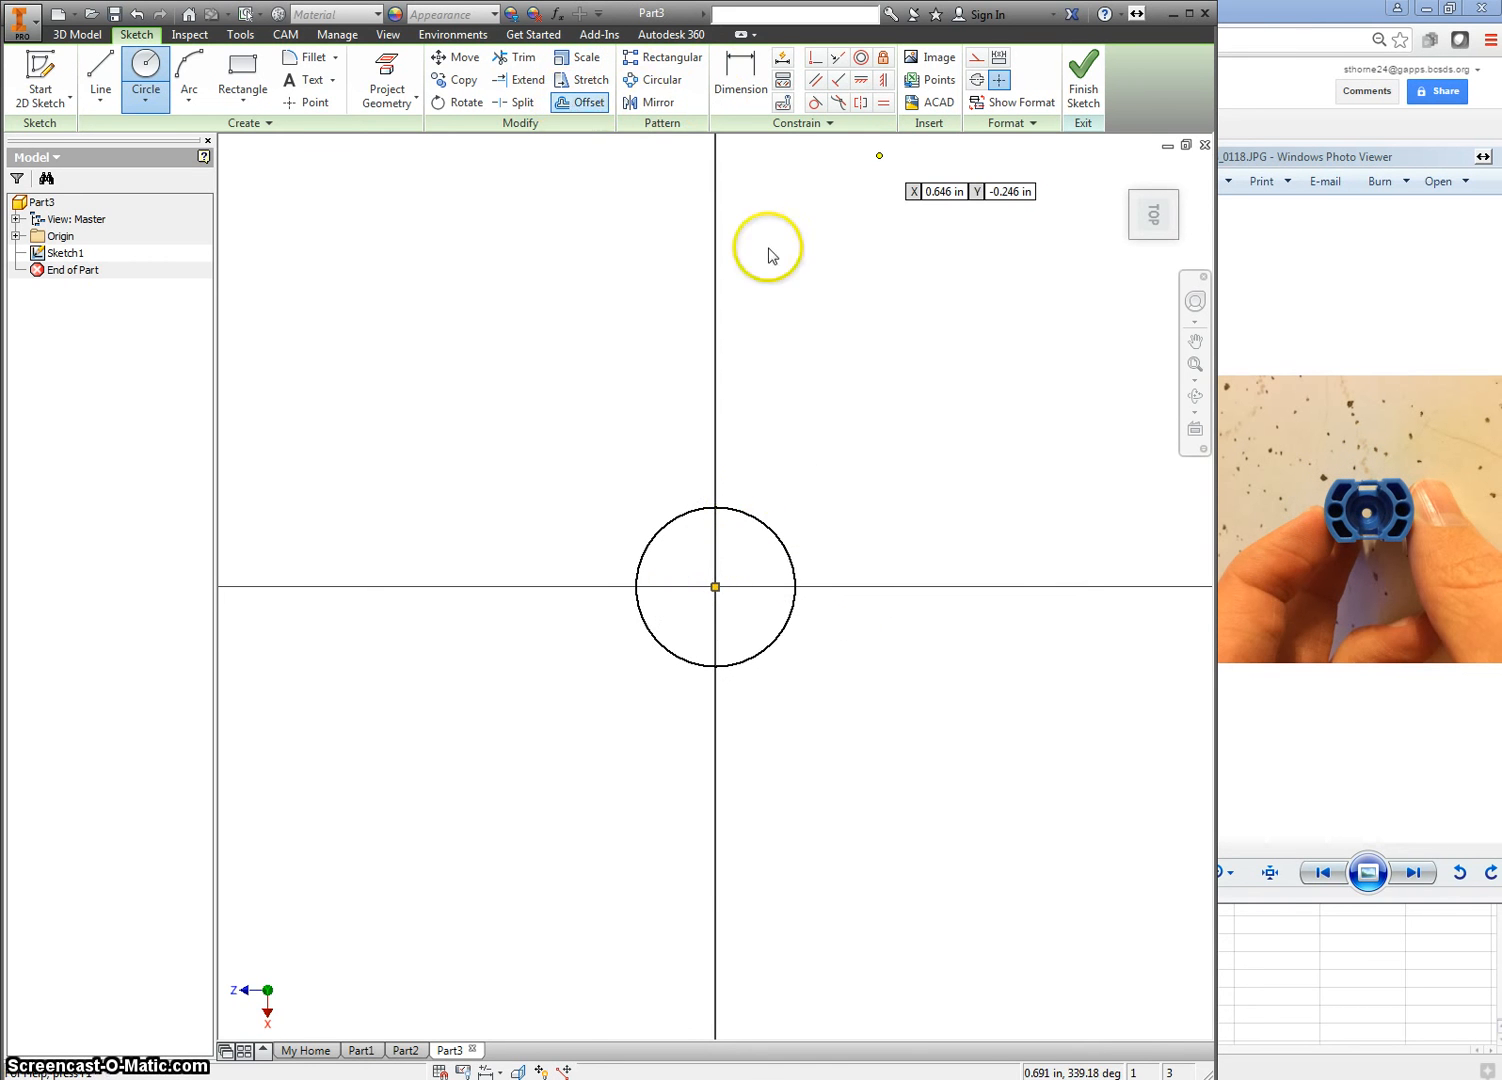
{"action": "left_click", "coordinate": [745, 517]}
{"action": "left_click", "coordinate": [758, 495]}
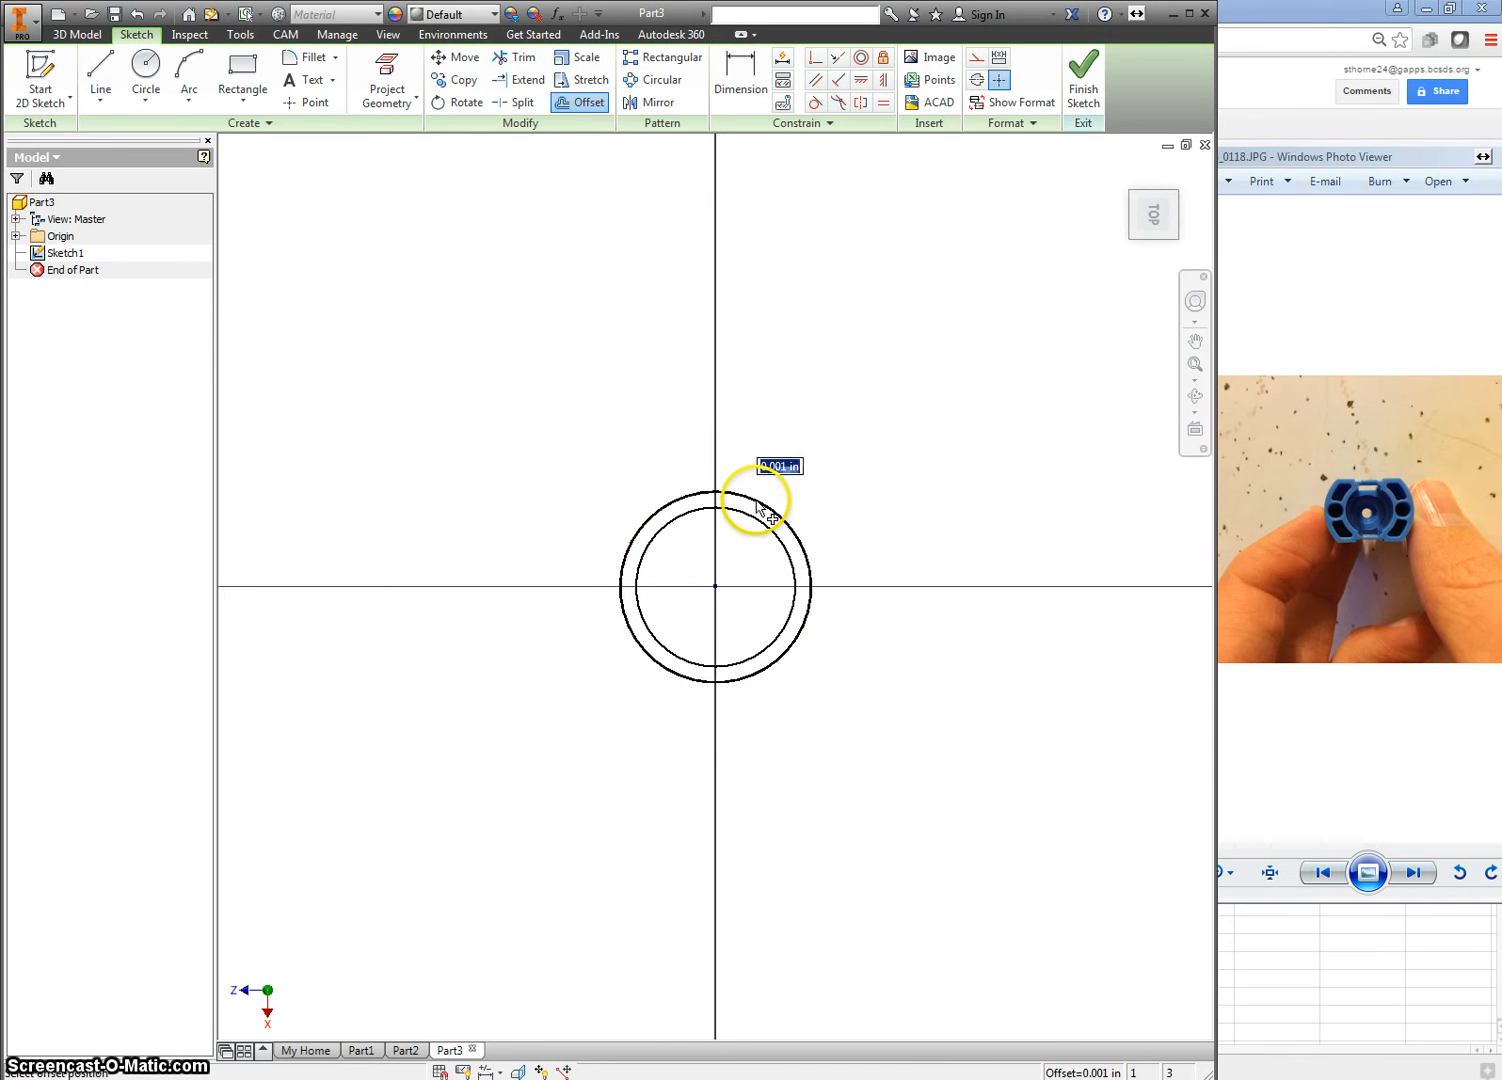
{"action": "left_click", "coordinate": [795, 456]}
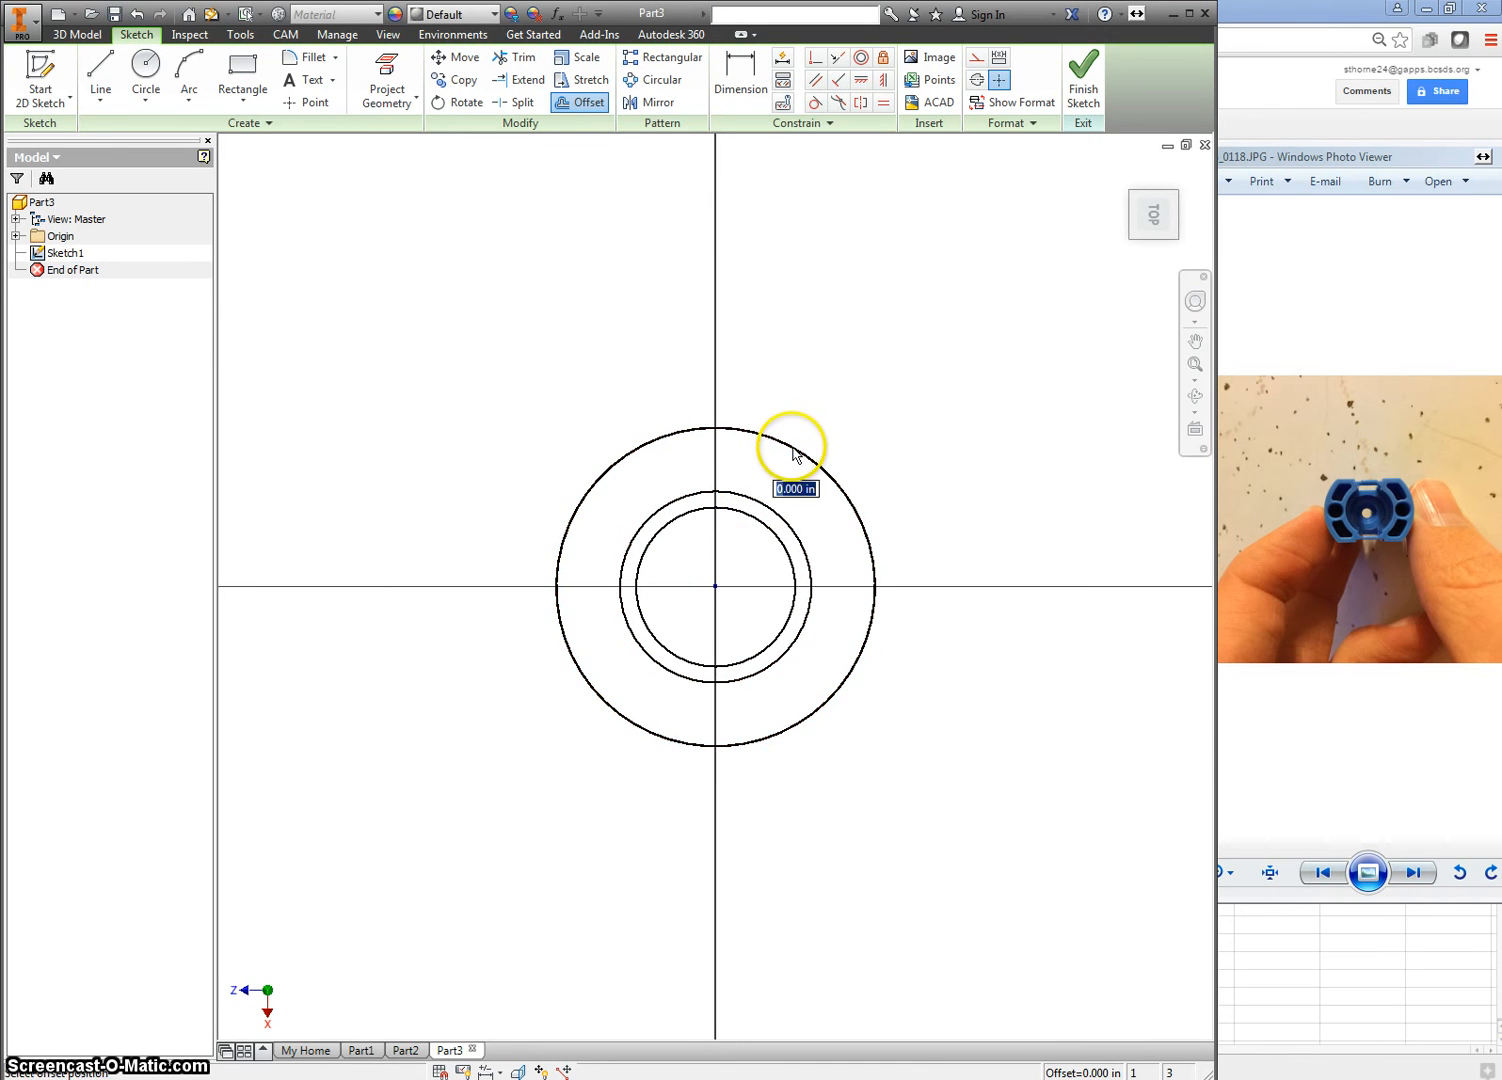
{"action": "key", "text": "Escape"}
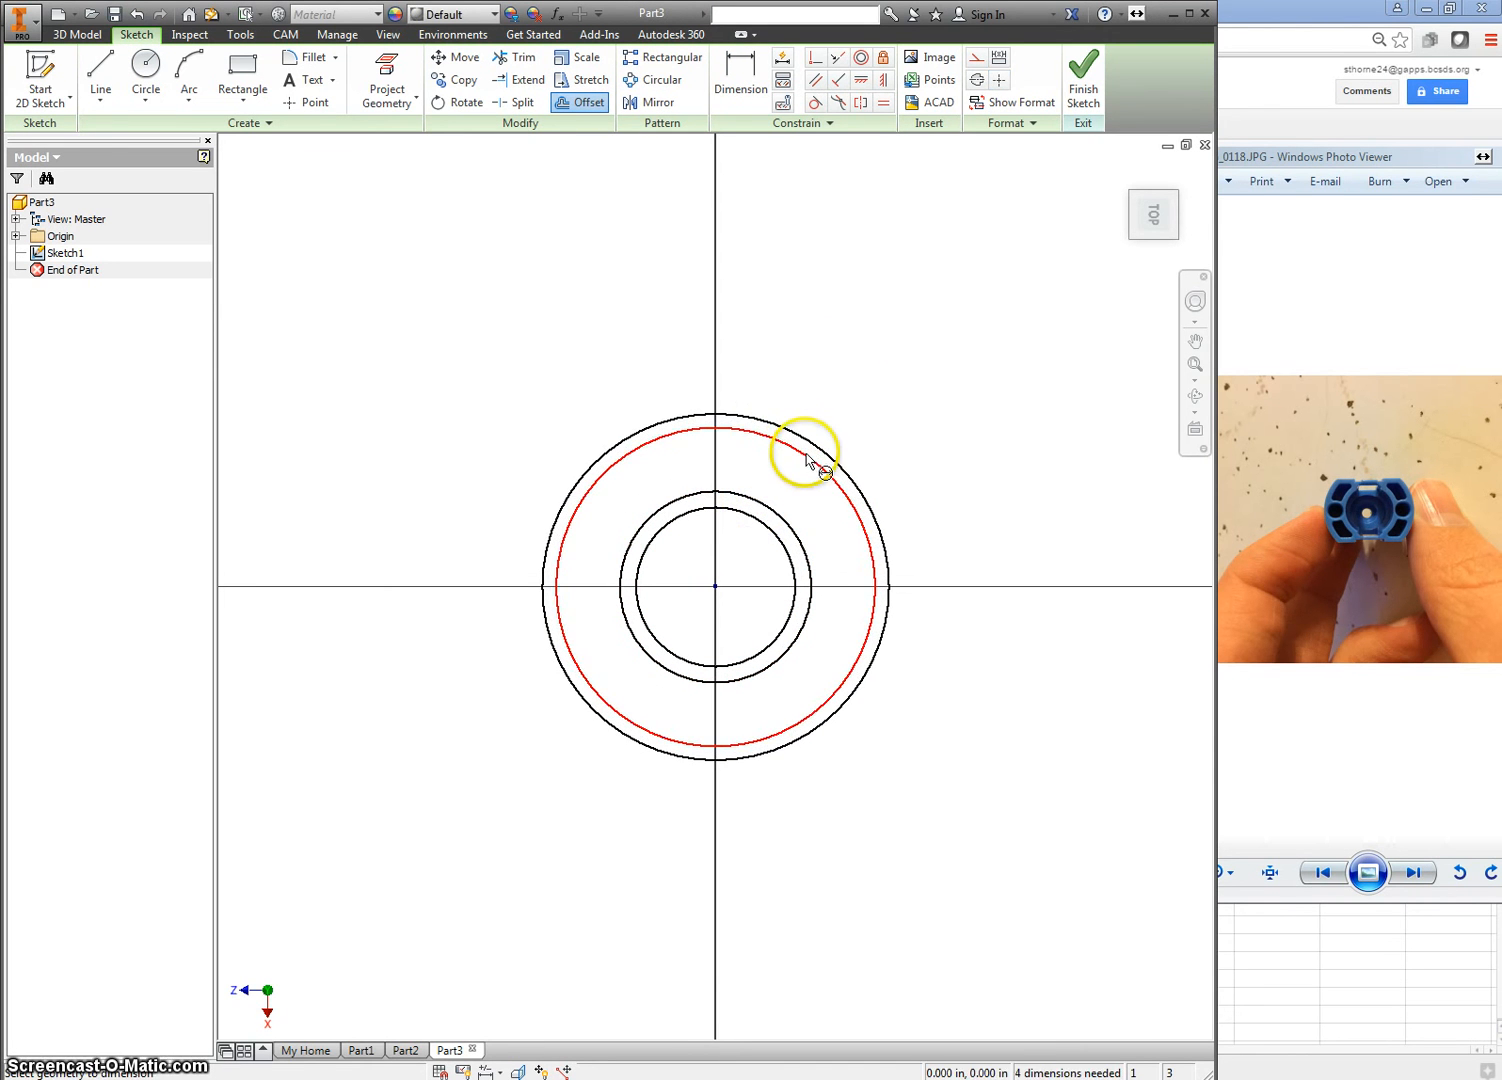
Dimension the gaps between the outer two and inner two circles, and set the inner gap equal to the outer-gap dimension.
{"action": "key", "text": "d"}
{"action": "left_click", "coordinate": [812, 442]}
{"action": "left_click", "coordinate": [857, 448]}
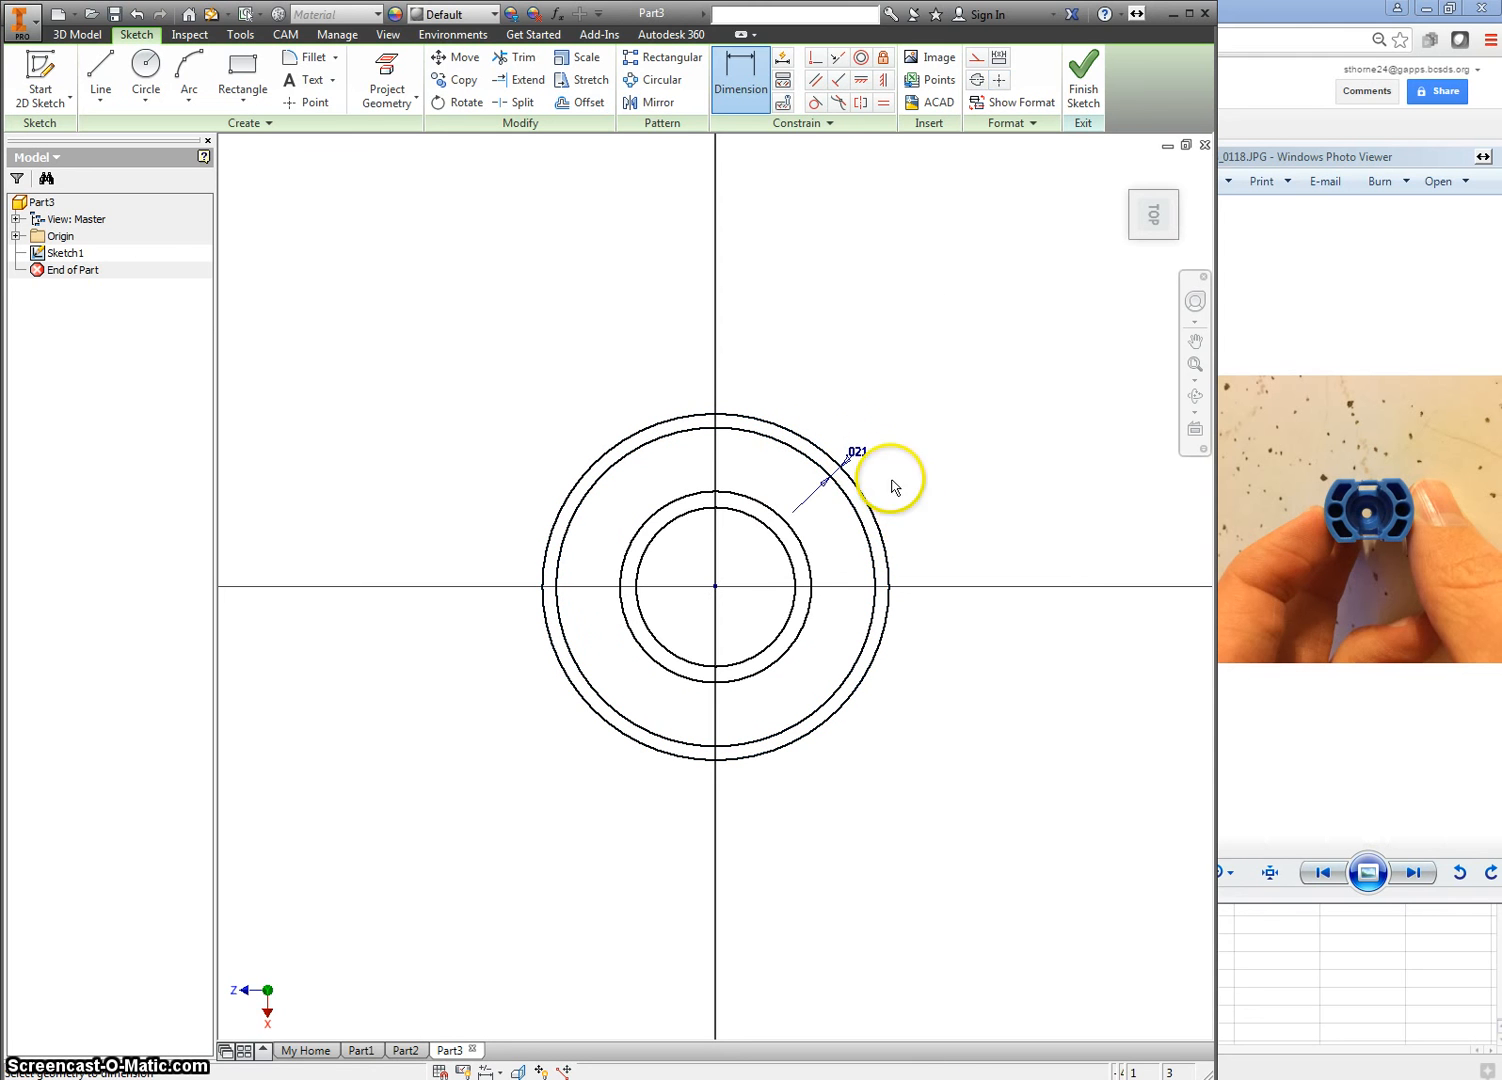
{"action": "left_click", "coordinate": [792, 558]}
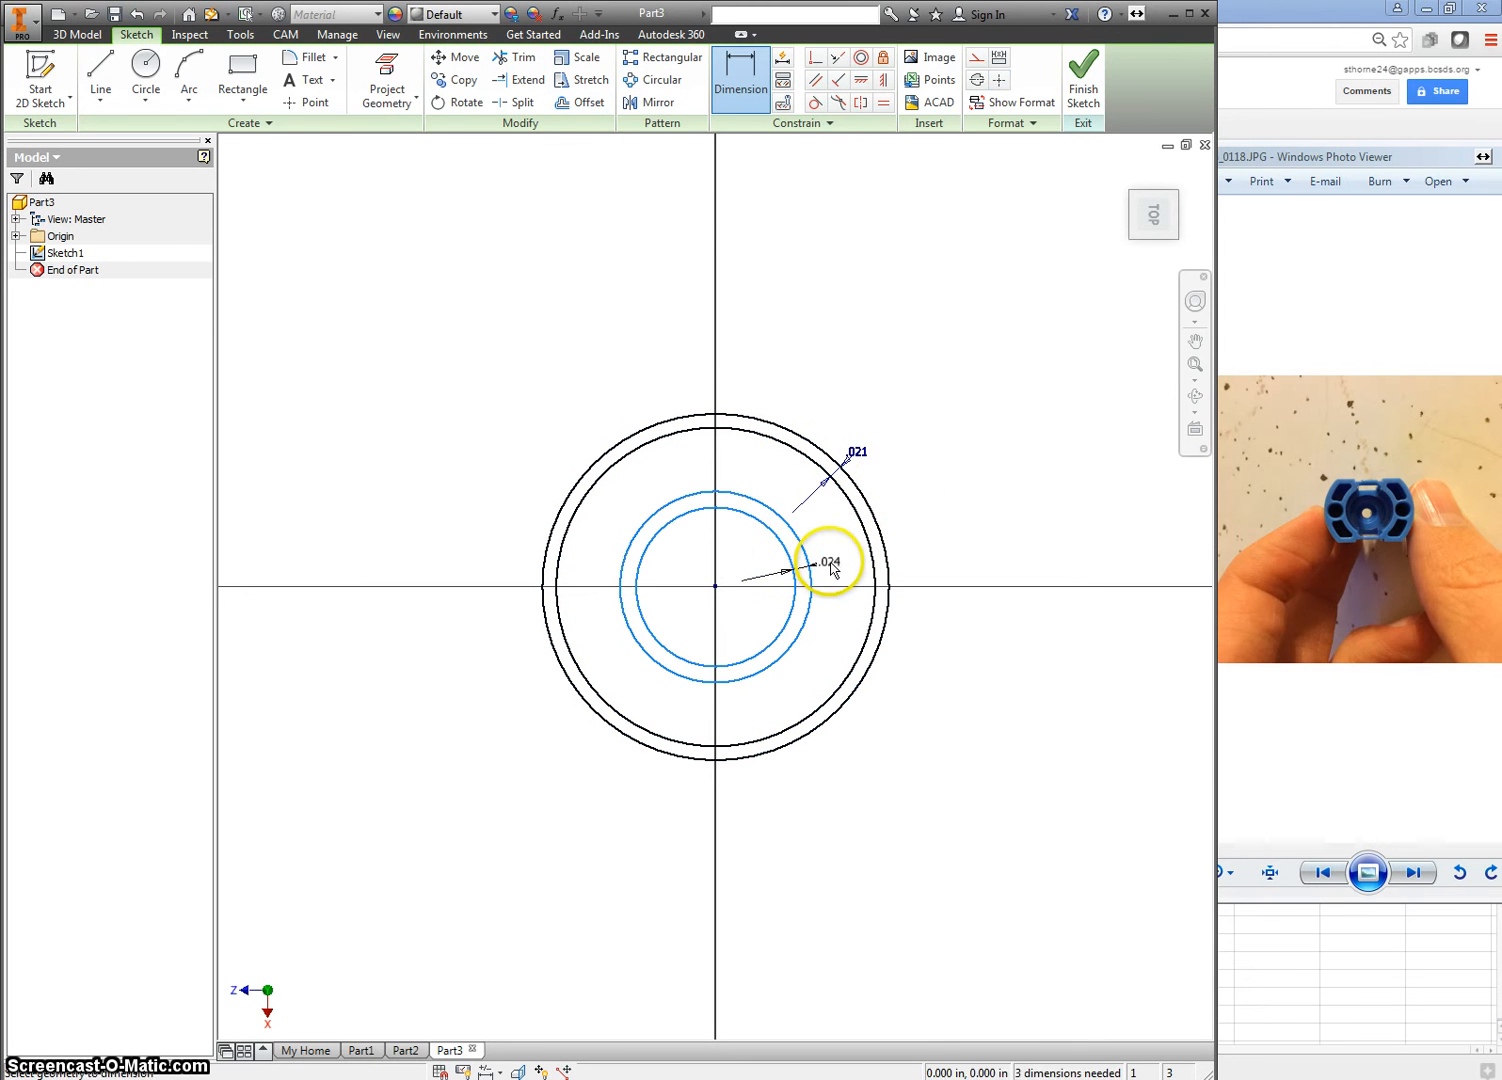
{"action": "left_click", "coordinate": [844, 560]}
{"action": "double_click", "coordinate": [834, 566]}
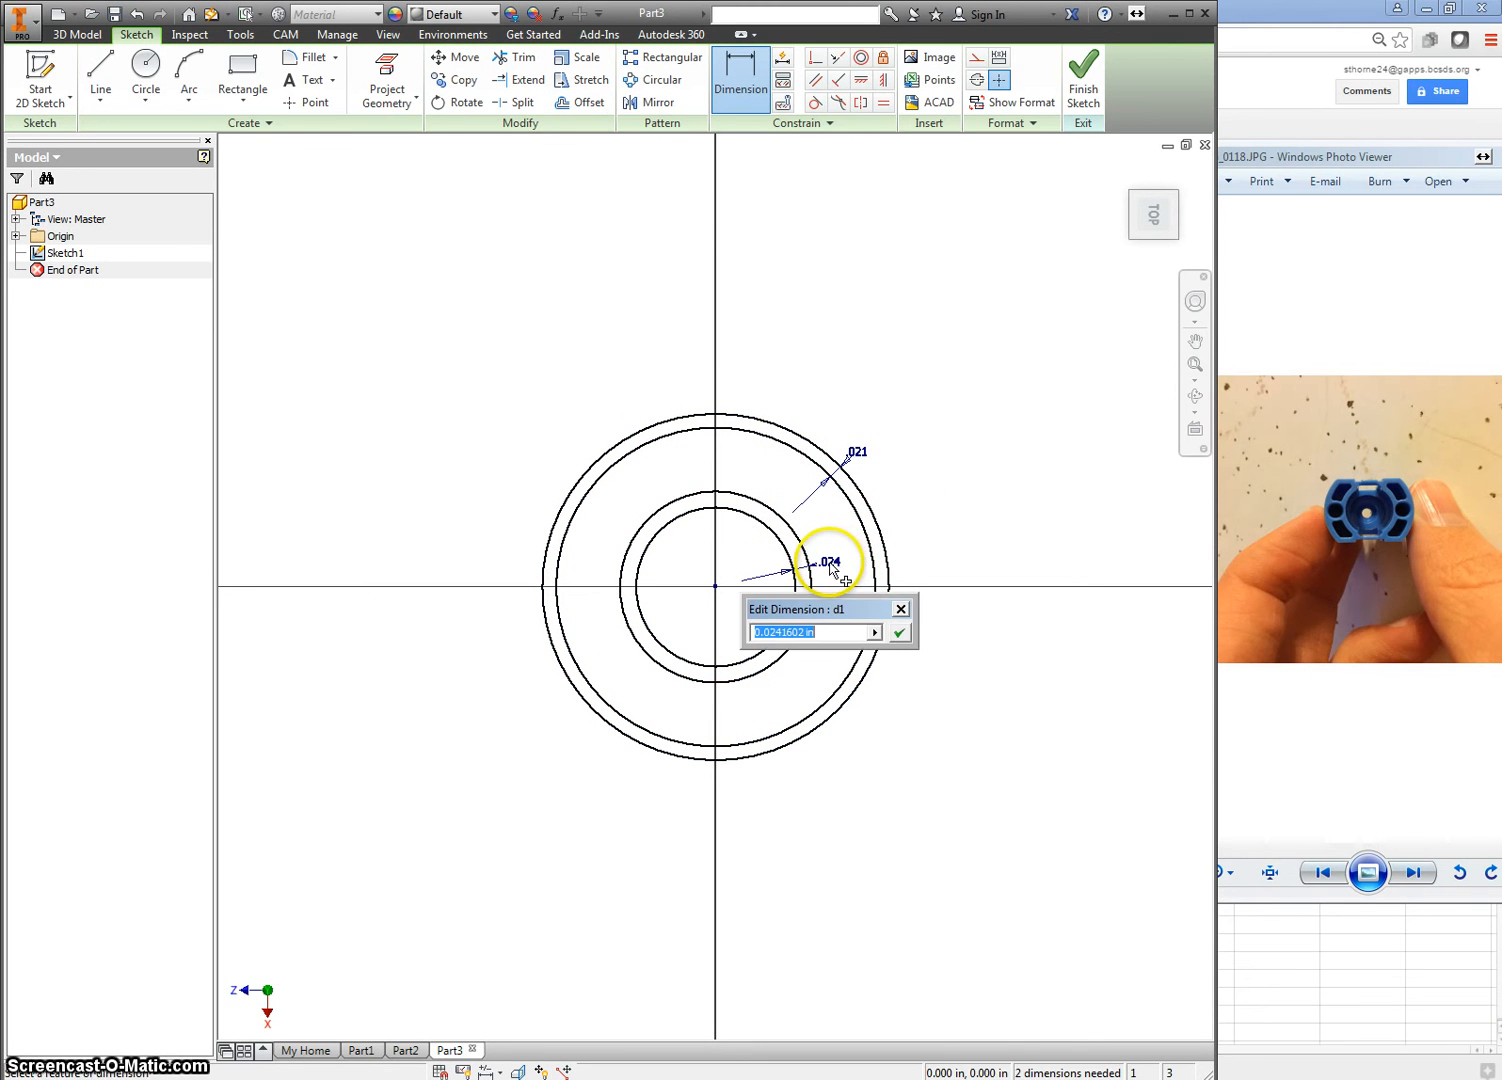
{"action": "left_click", "coordinate": [900, 634]}
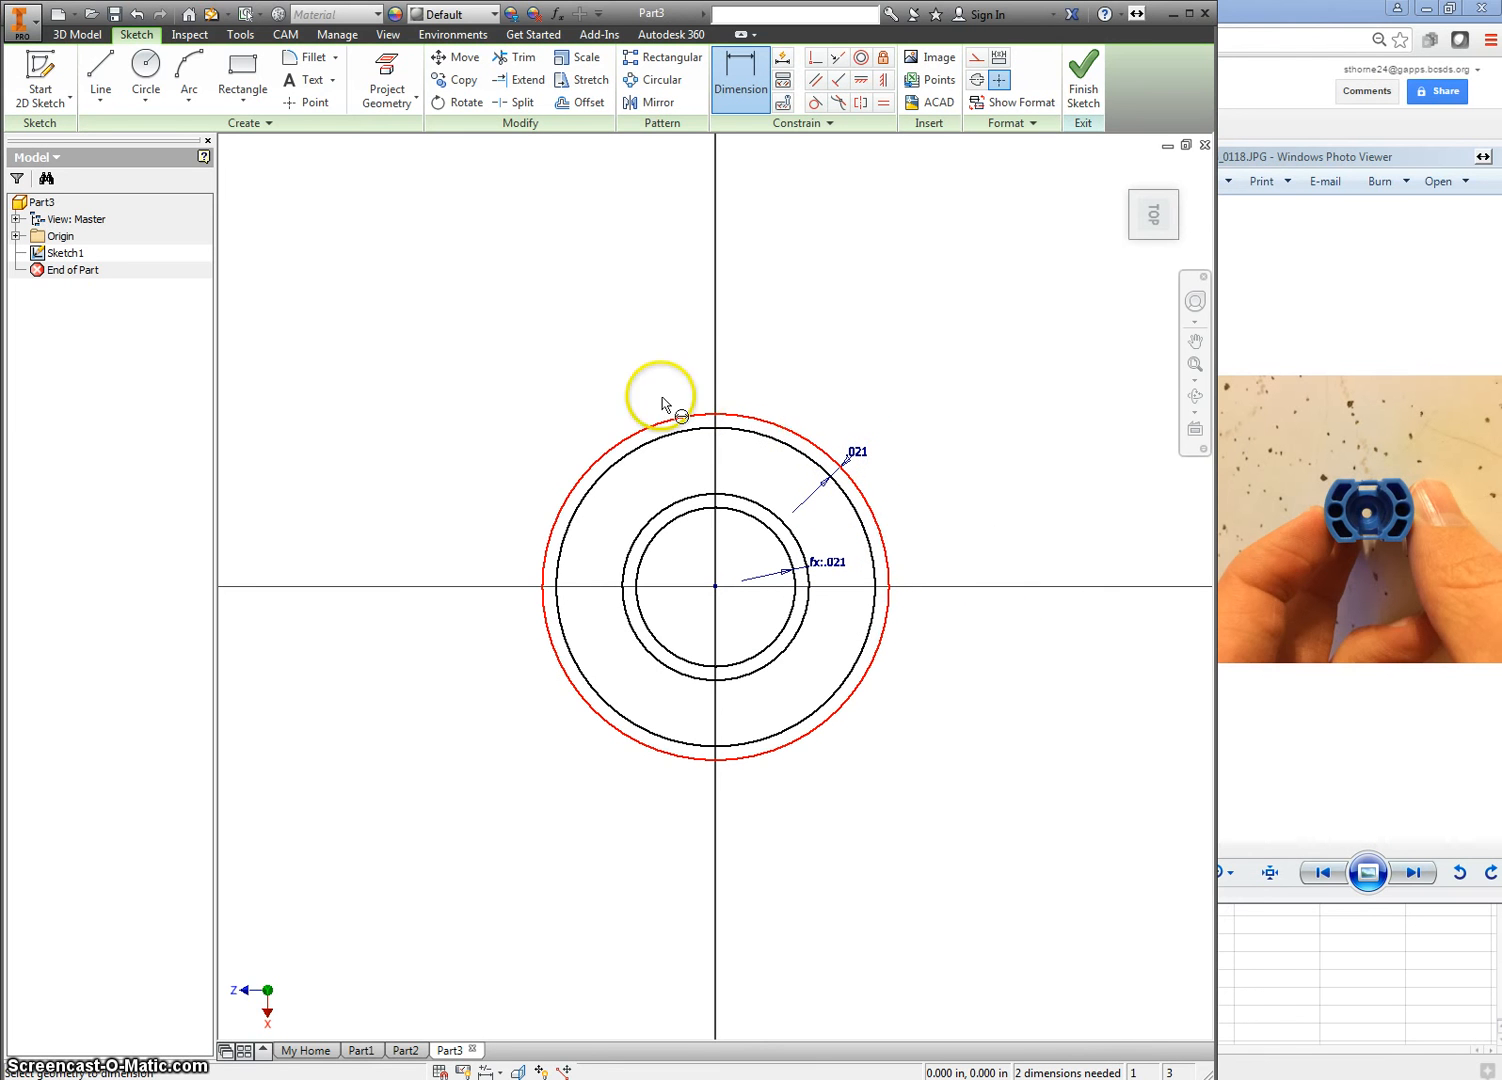
Sketch a wide two-point rectangle across the circles, extending past the outermost circle on both sides.
{"action": "right_click", "coordinate": [573, 356]}
{"action": "left_click", "coordinate": [615, 323]}
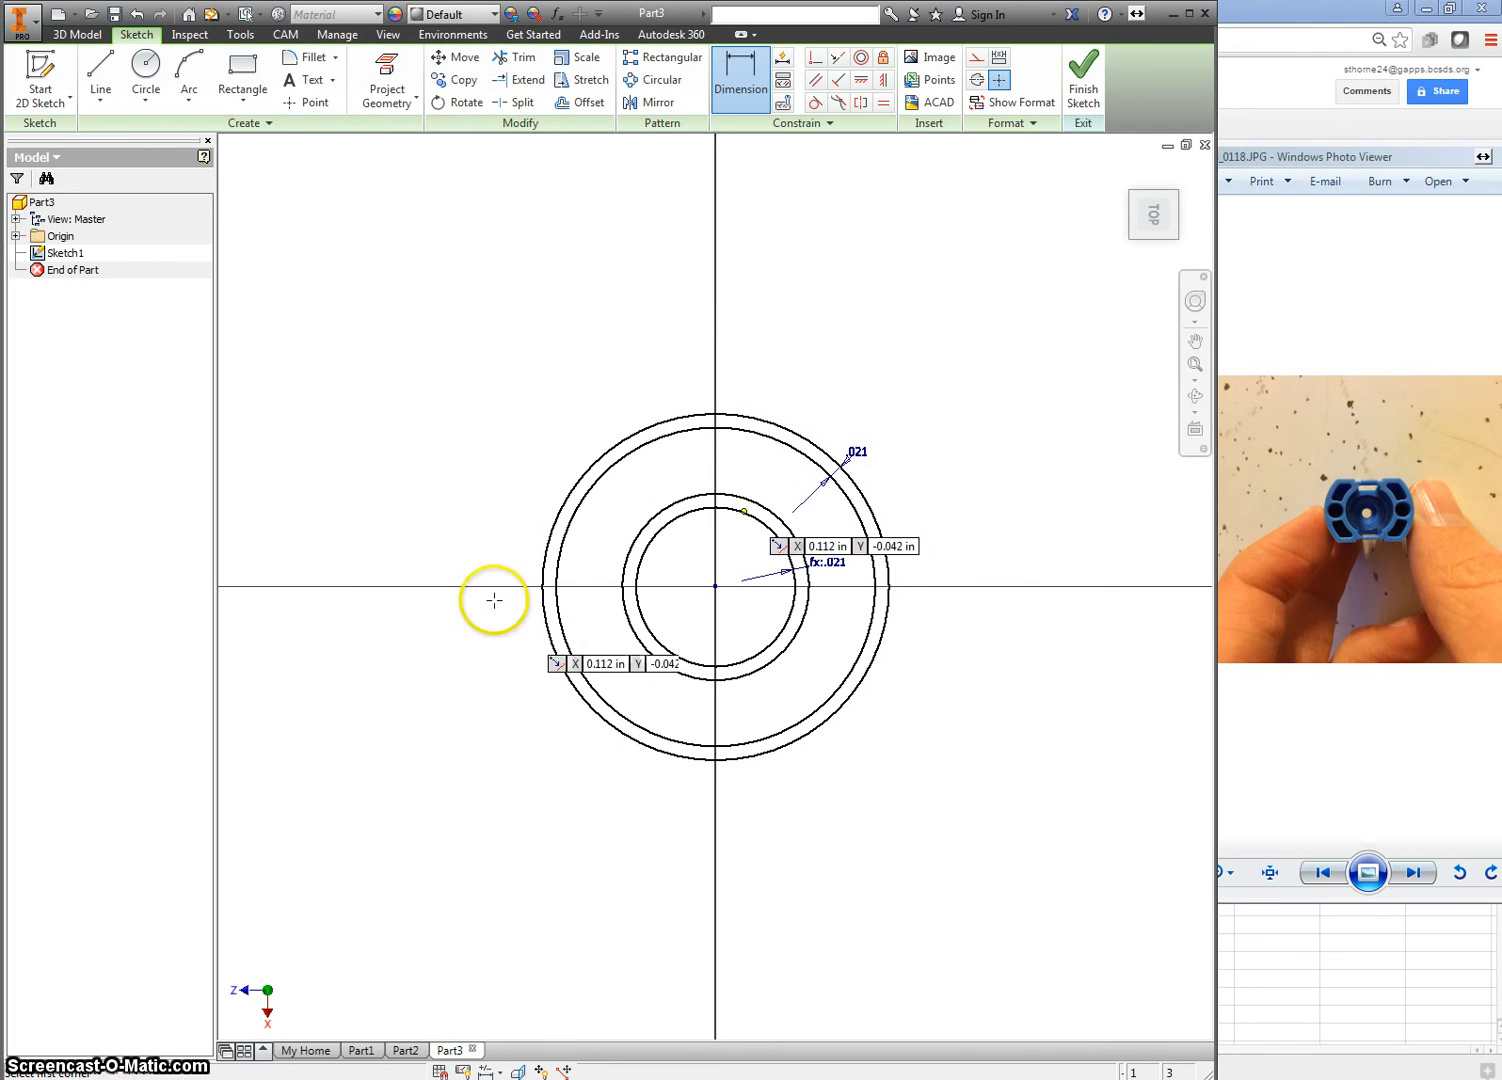
{"action": "left_click", "coordinate": [480, 478]}
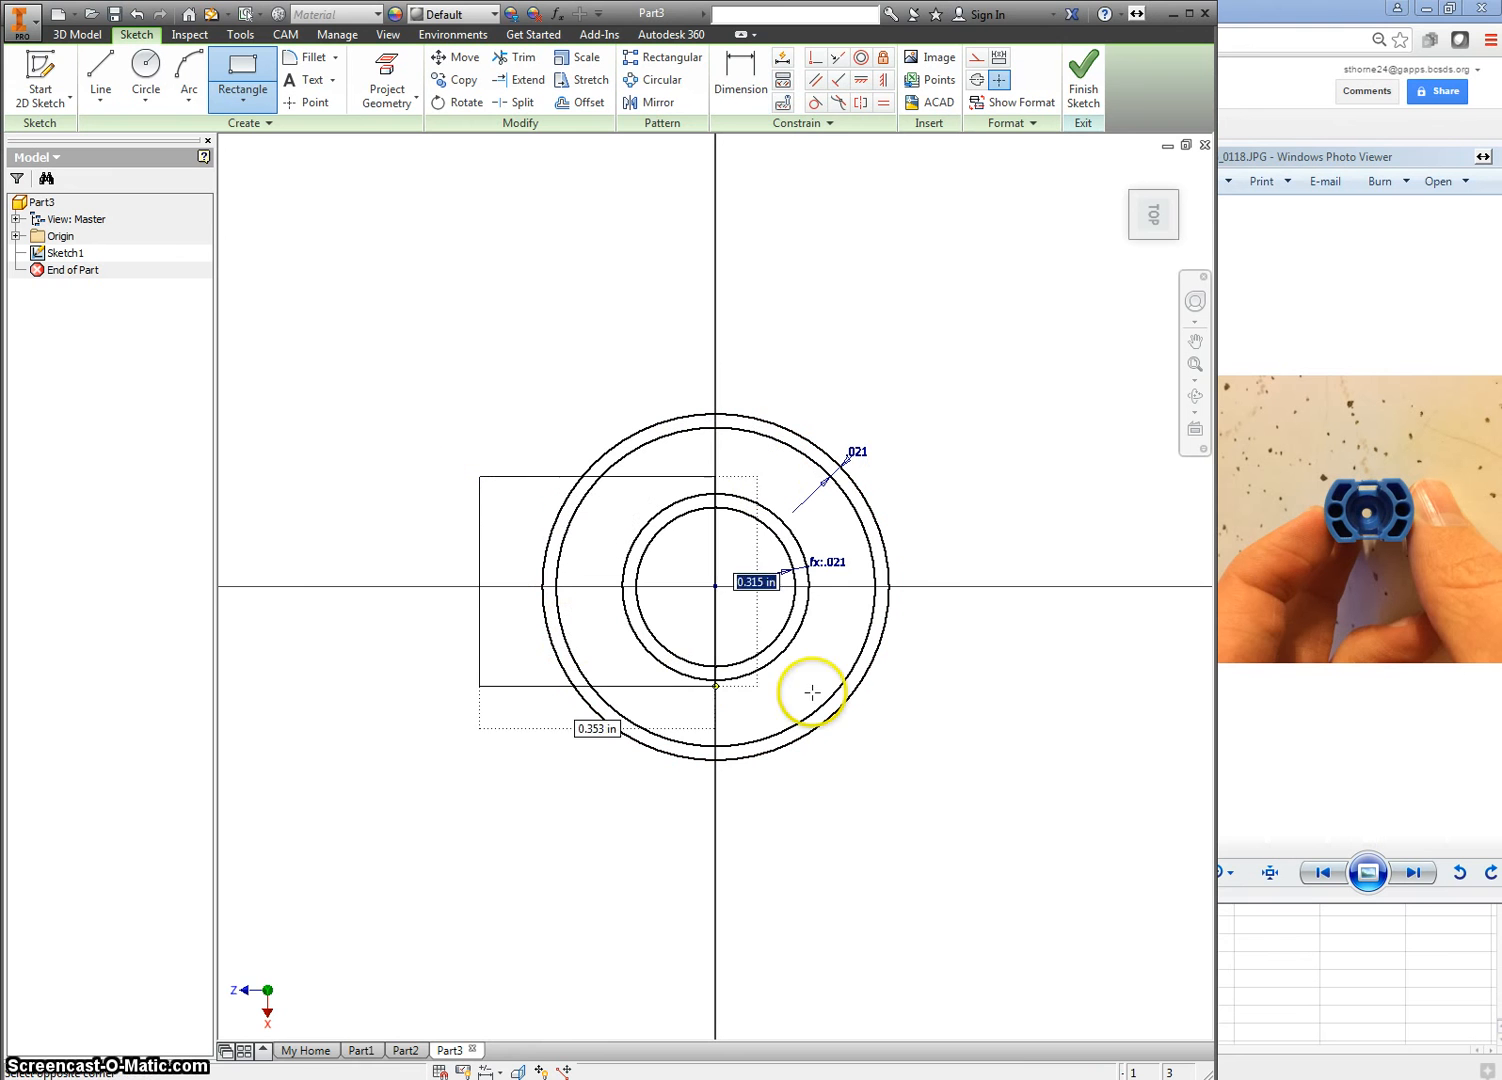
{"action": "left_click", "coordinate": [941, 700]}
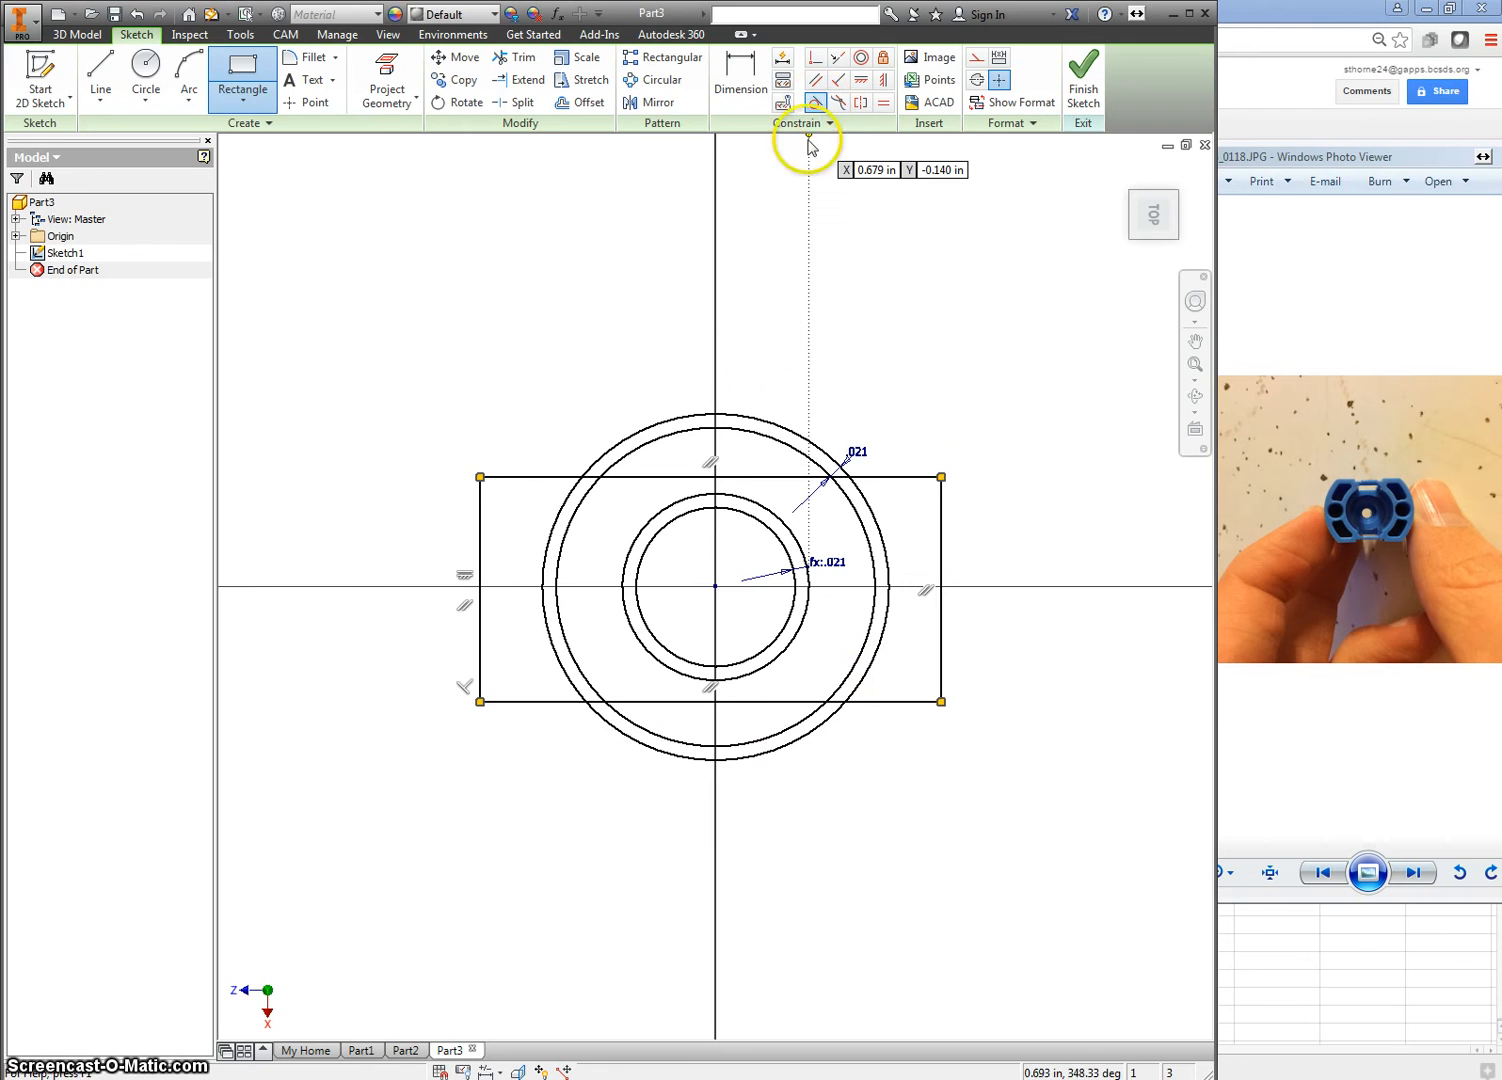
Make the wide rectangle's long edges tangent to the inner ring's outer circle and shrink the rectangle's height.
{"action": "left_click", "coordinate": [815, 103]}
{"action": "left_click", "coordinate": [752, 478]}
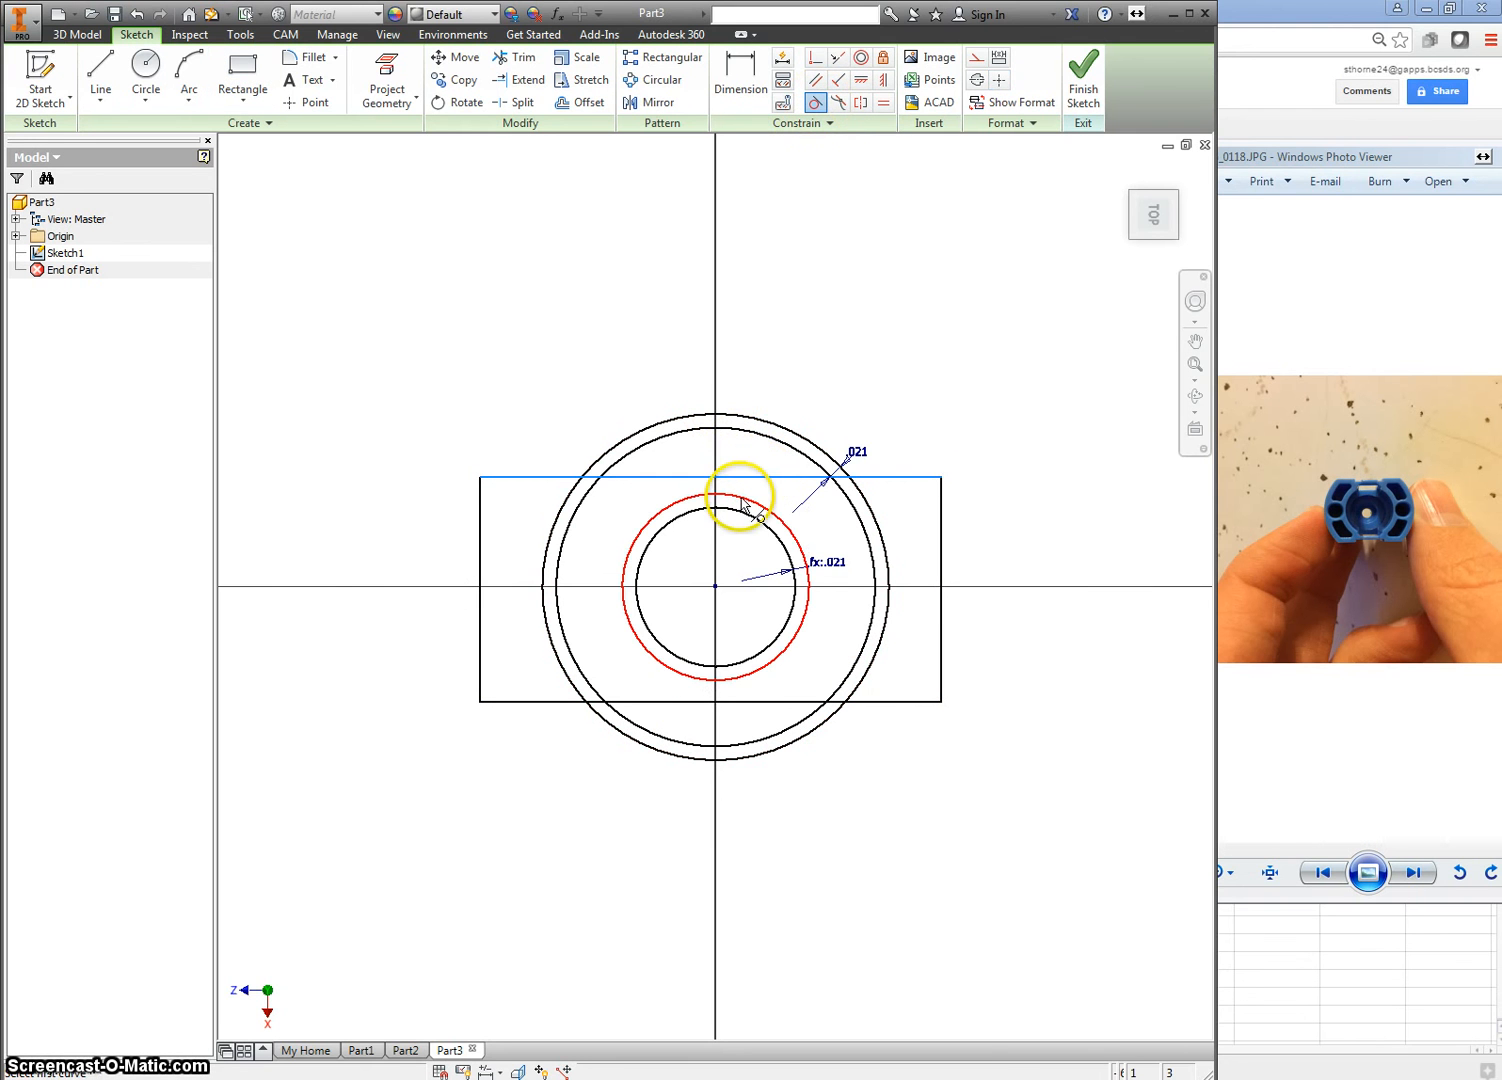
{"action": "left_click", "coordinate": [742, 499]}
{"action": "left_click", "coordinate": [754, 700]}
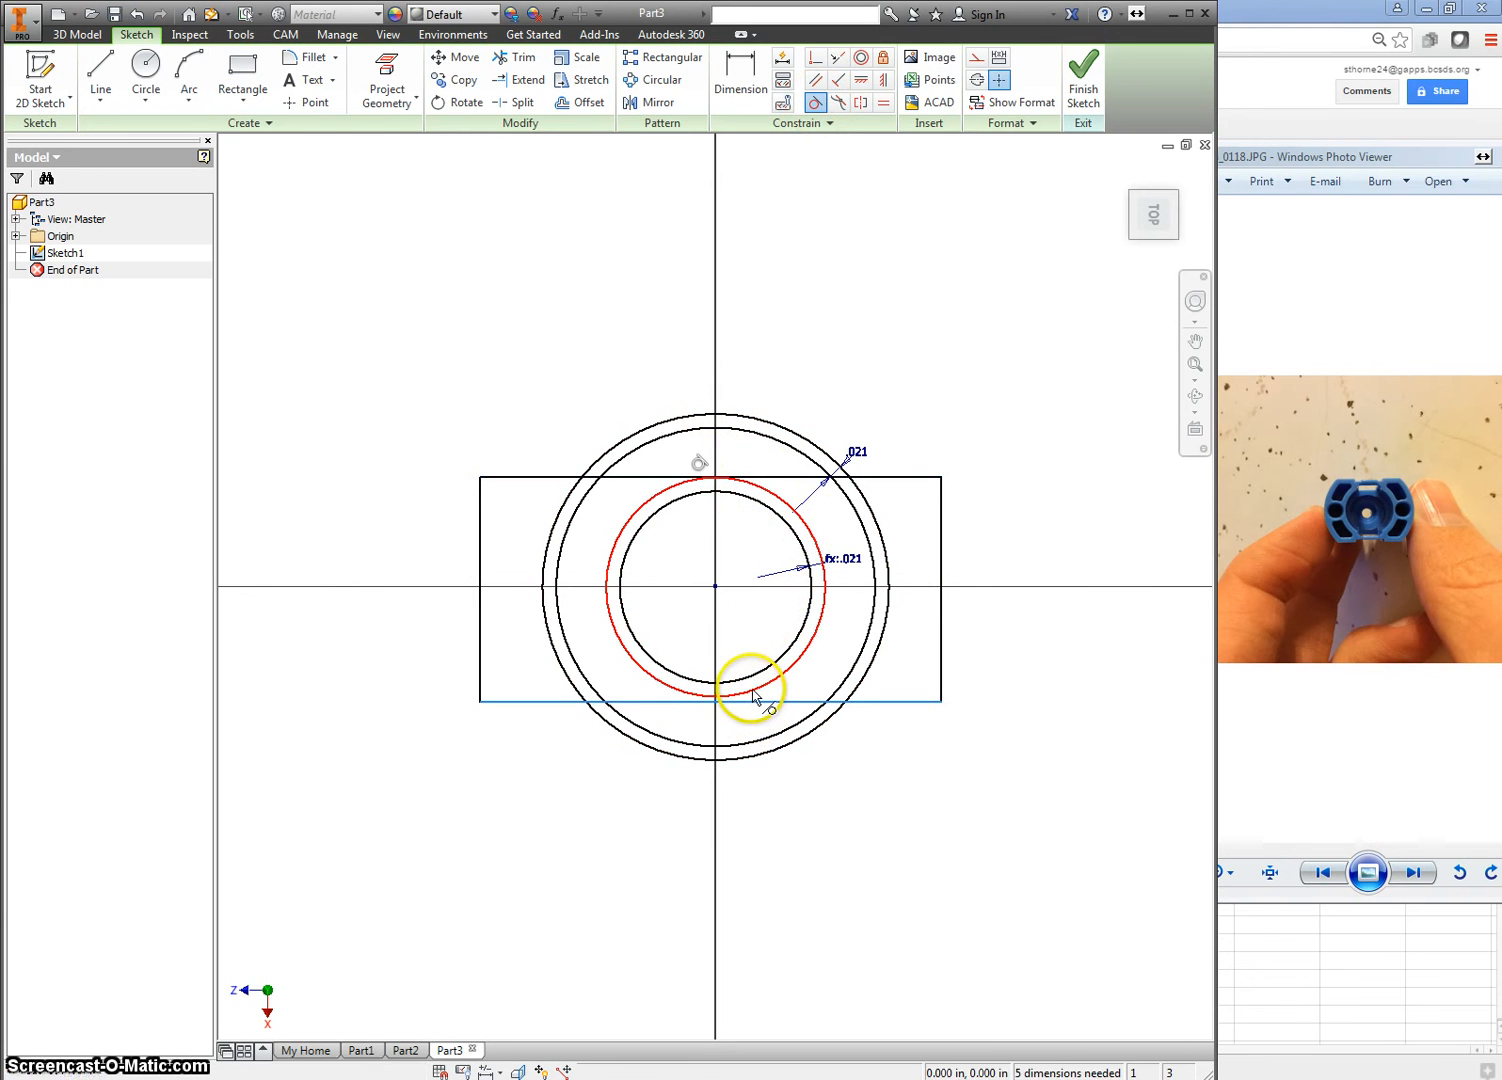
{"action": "left_click", "coordinate": [777, 684]}
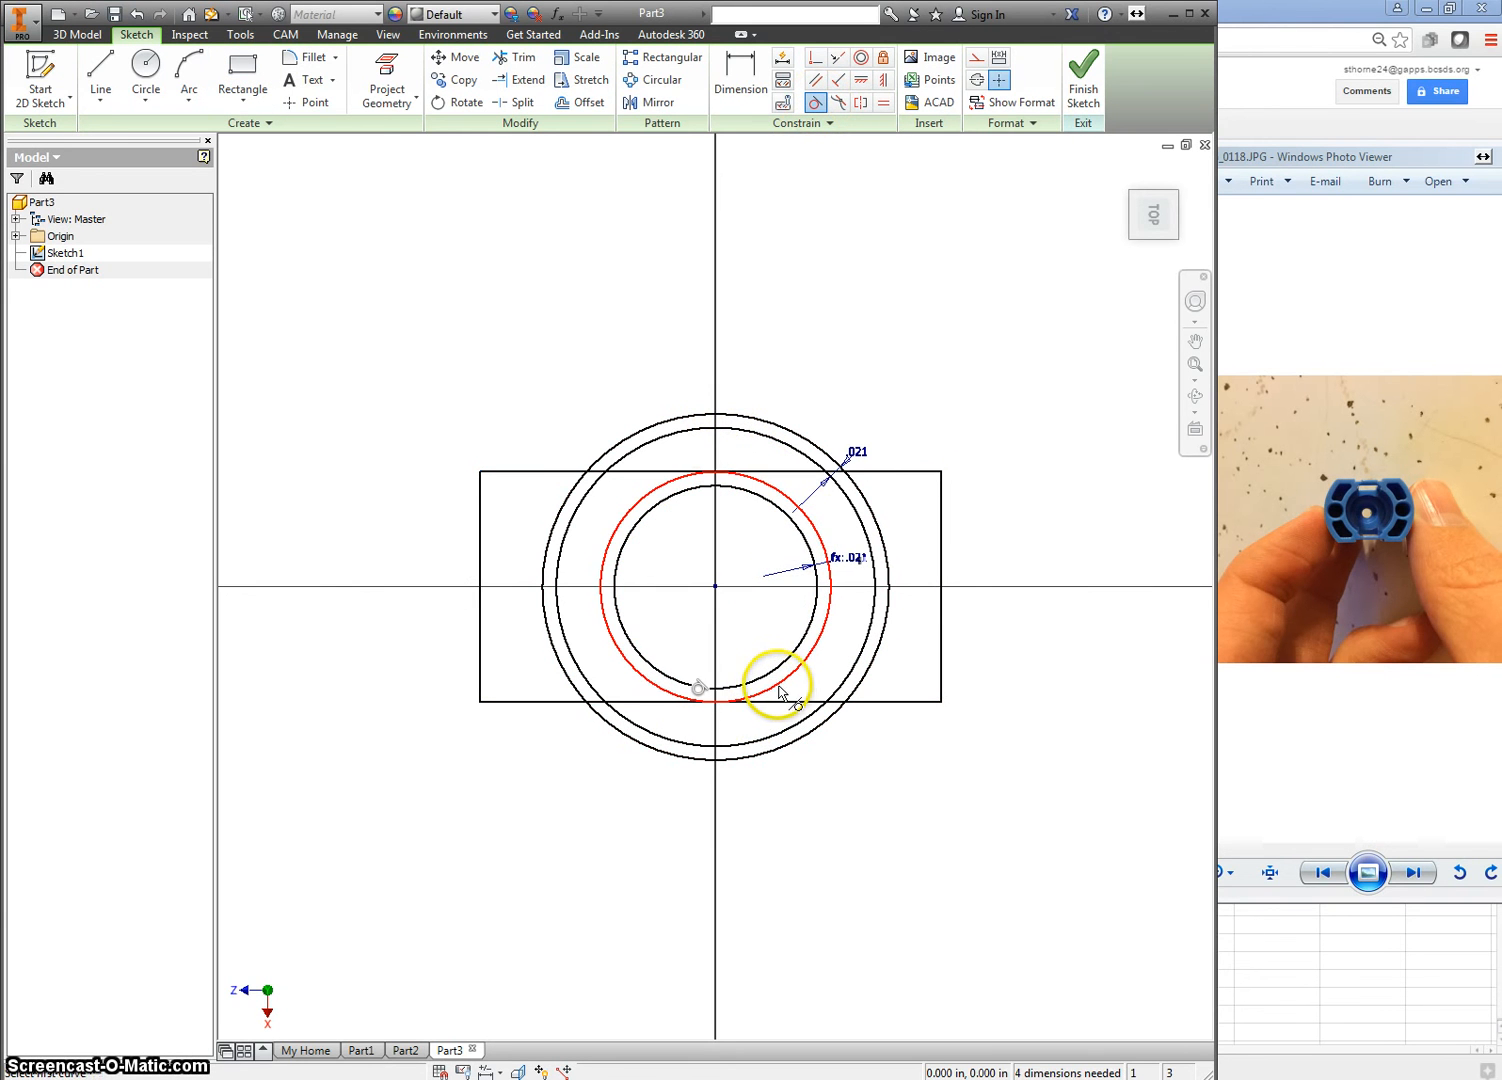
{"action": "right_click", "coordinate": [436, 429]}
{"action": "left_click", "coordinate": [474, 437]}
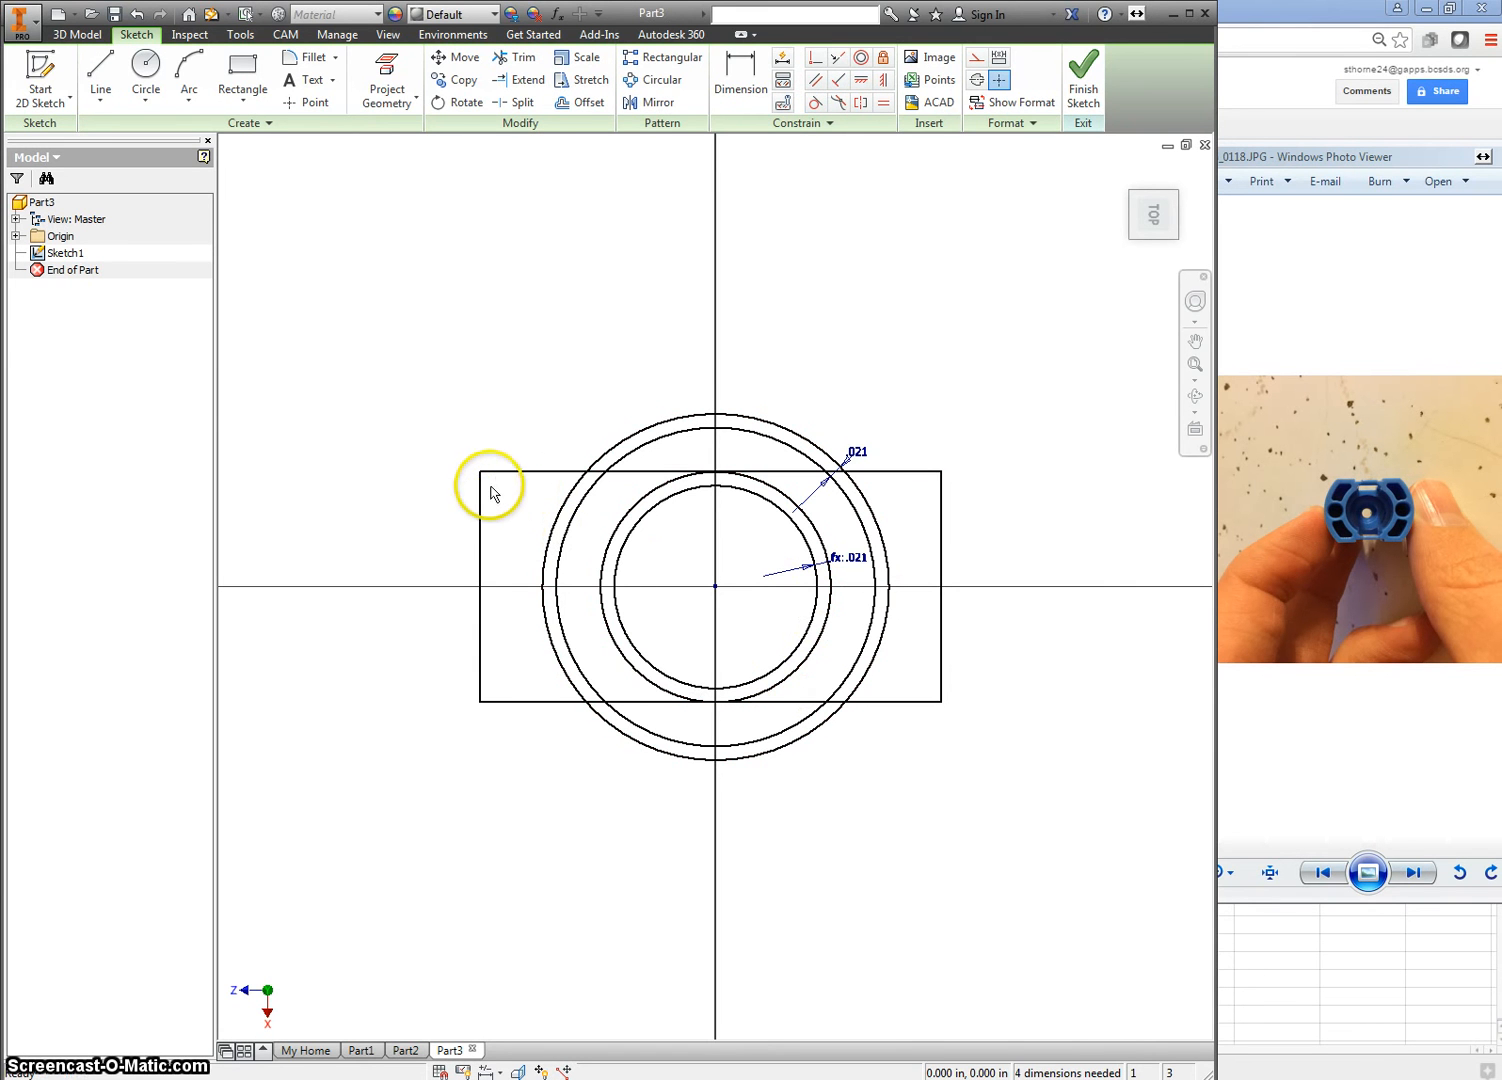
{"action": "left_click_drag", "start_coordinate": [501, 473], "coordinate": [507, 493]}
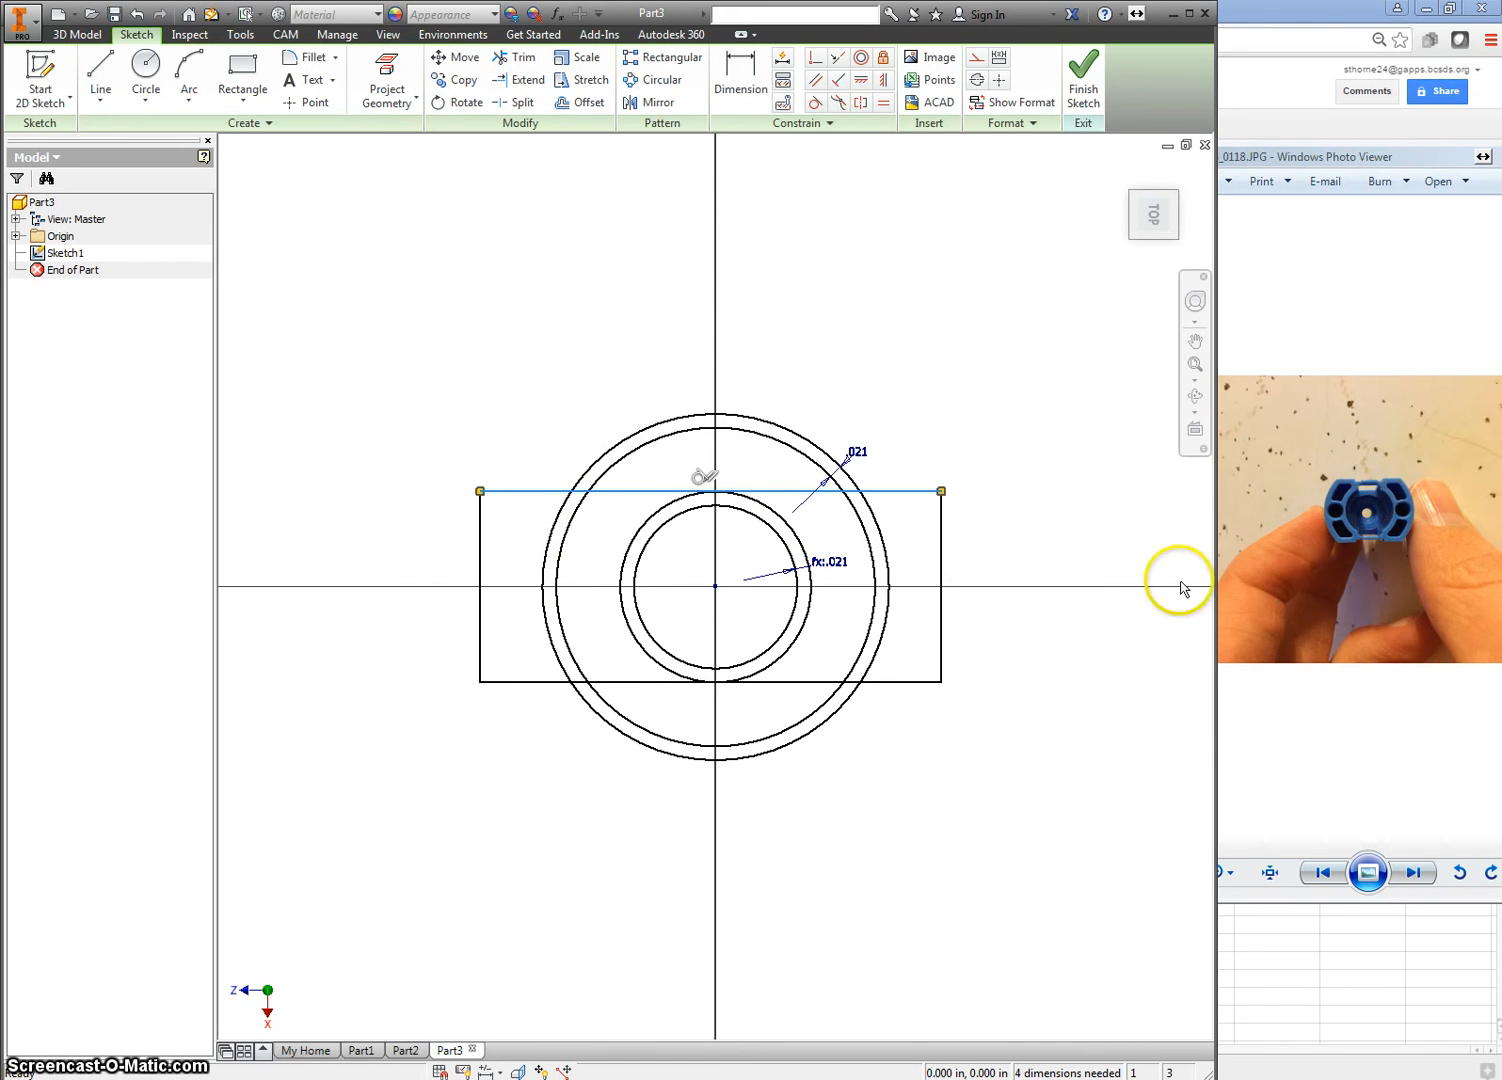
Sketch a narrow vertical rectangle about 0.66 in tall through the middle of the circles, extending past the outermost one.
{"action": "right_click", "coordinate": [670, 840]}
{"action": "left_click", "coordinate": [700, 807]}
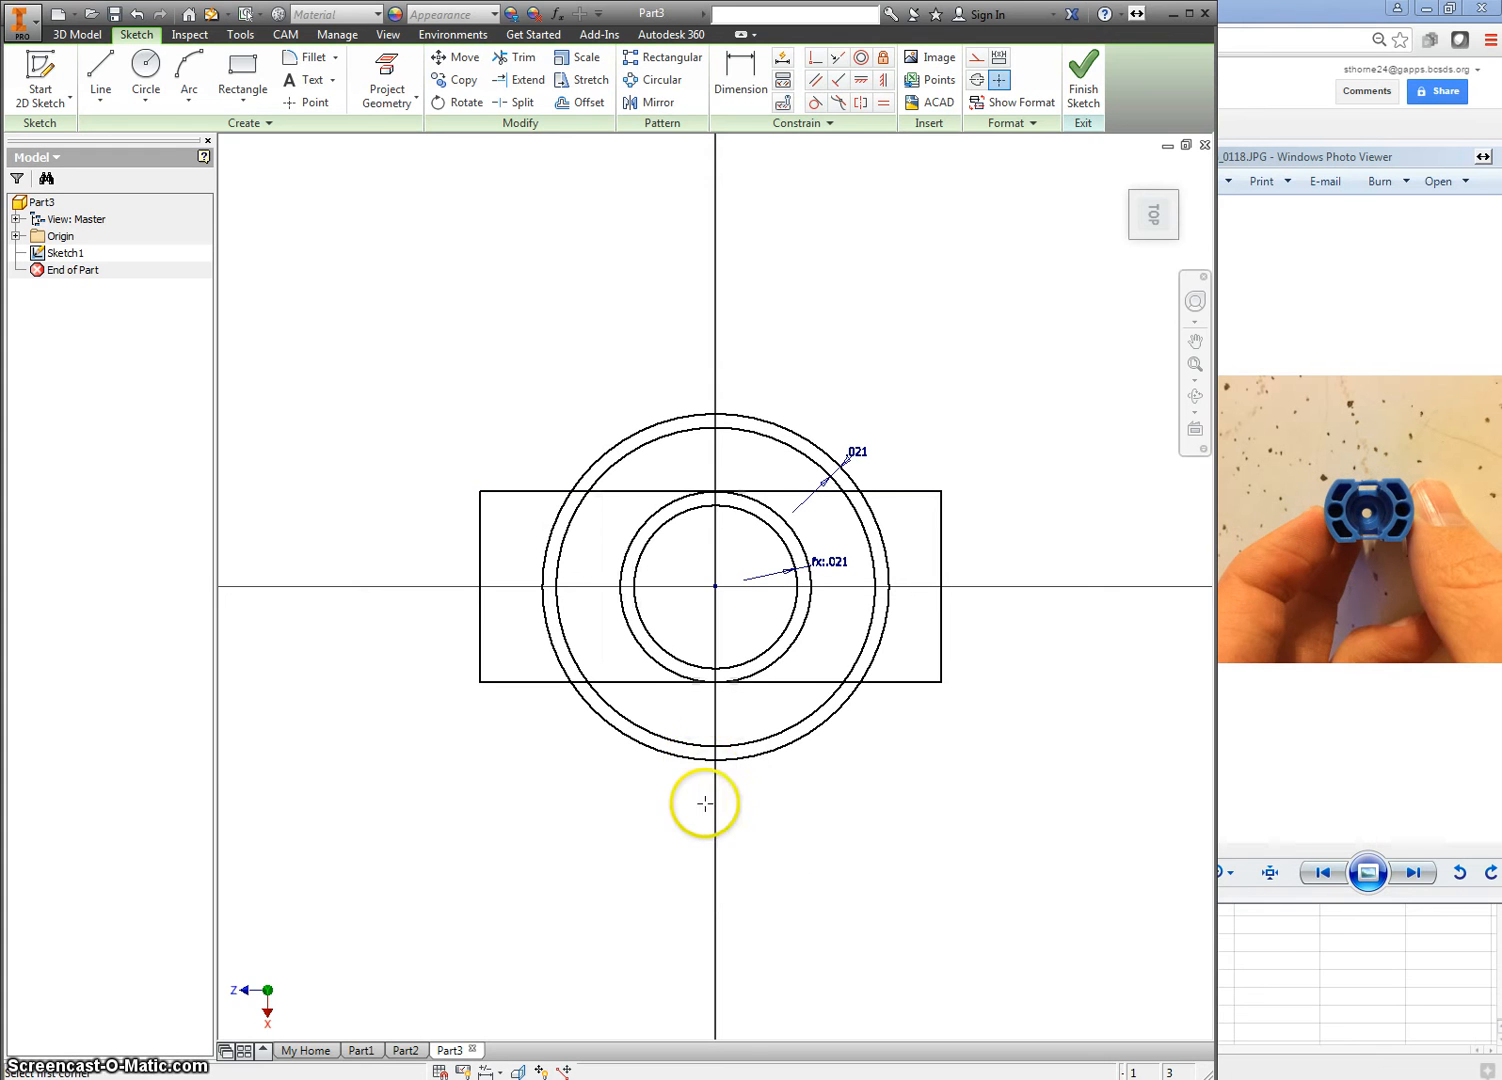
{"action": "left_click", "coordinate": [693, 801]}
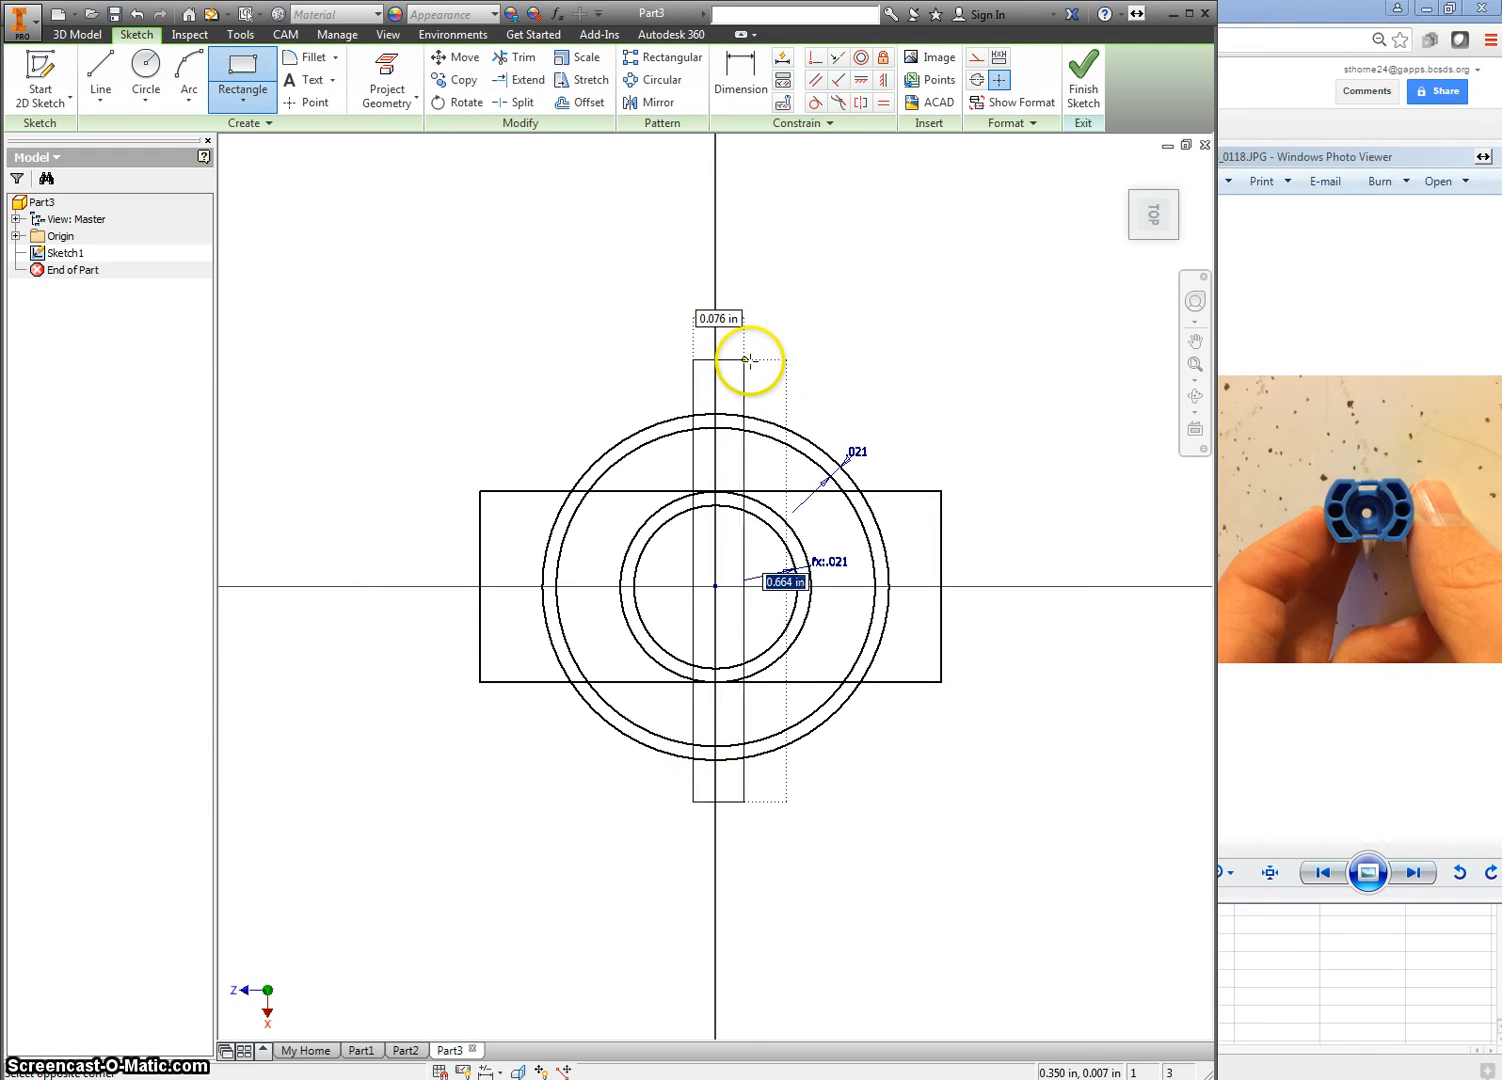
{"action": "left_click", "coordinate": [755, 361]}
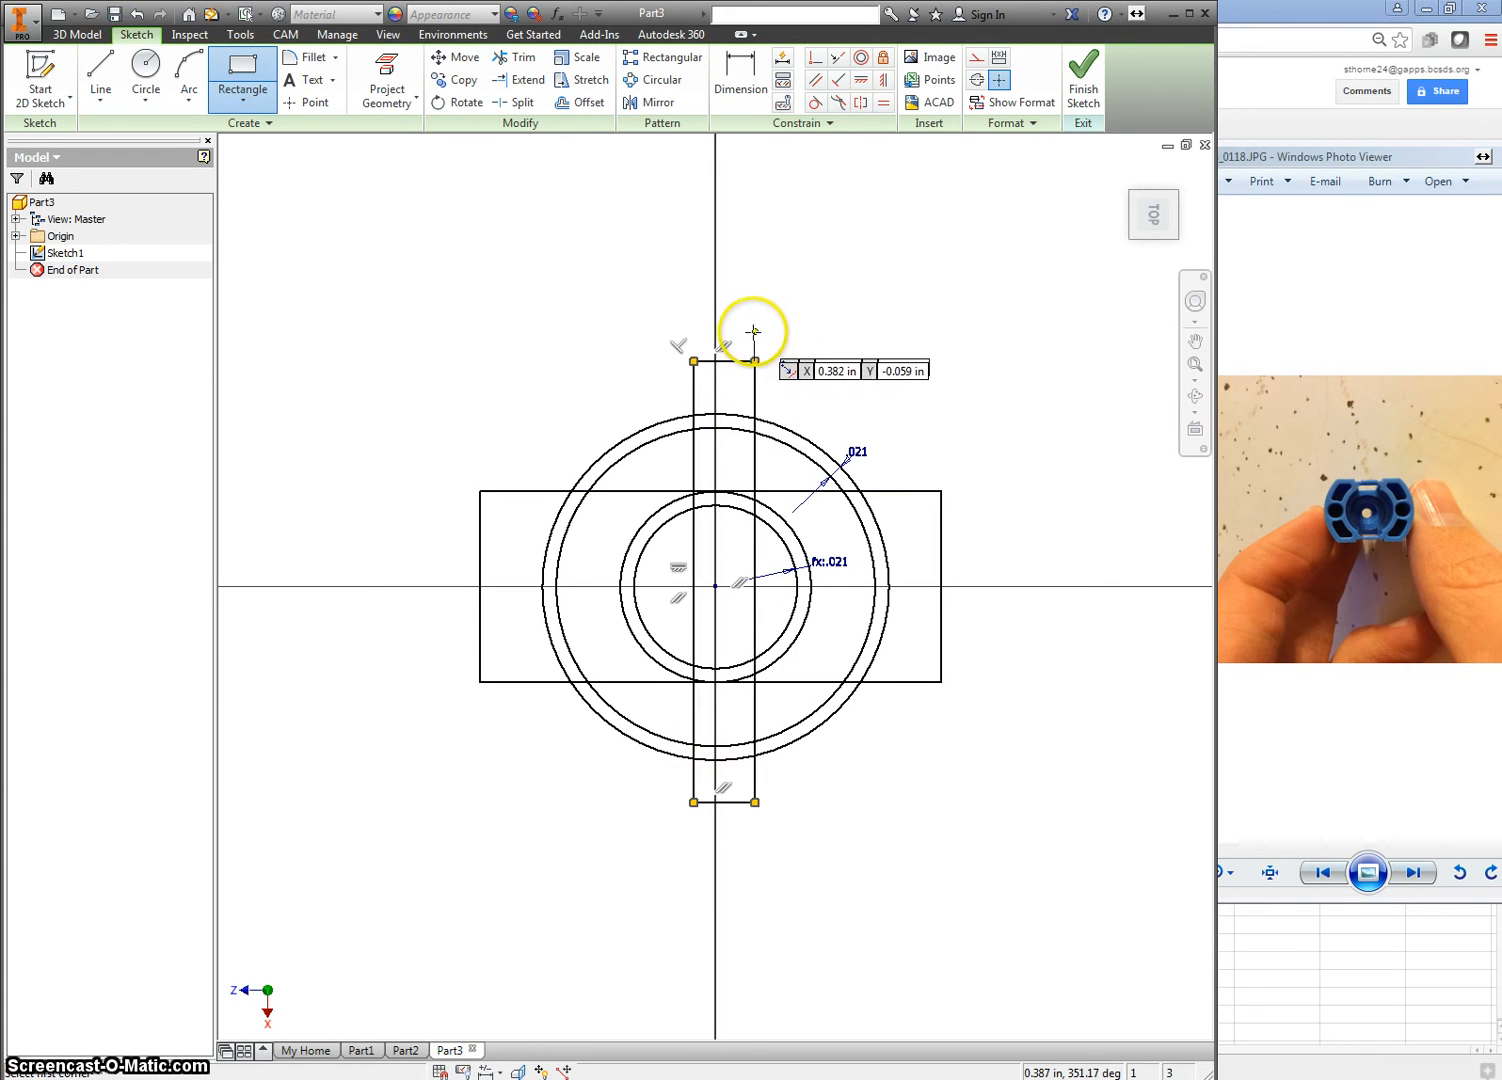
Centre the narrow rectangle by aligning its upper edge's midpoint with the origin using a Horizontal constraint.
{"action": "left_click", "coordinate": [862, 82]}
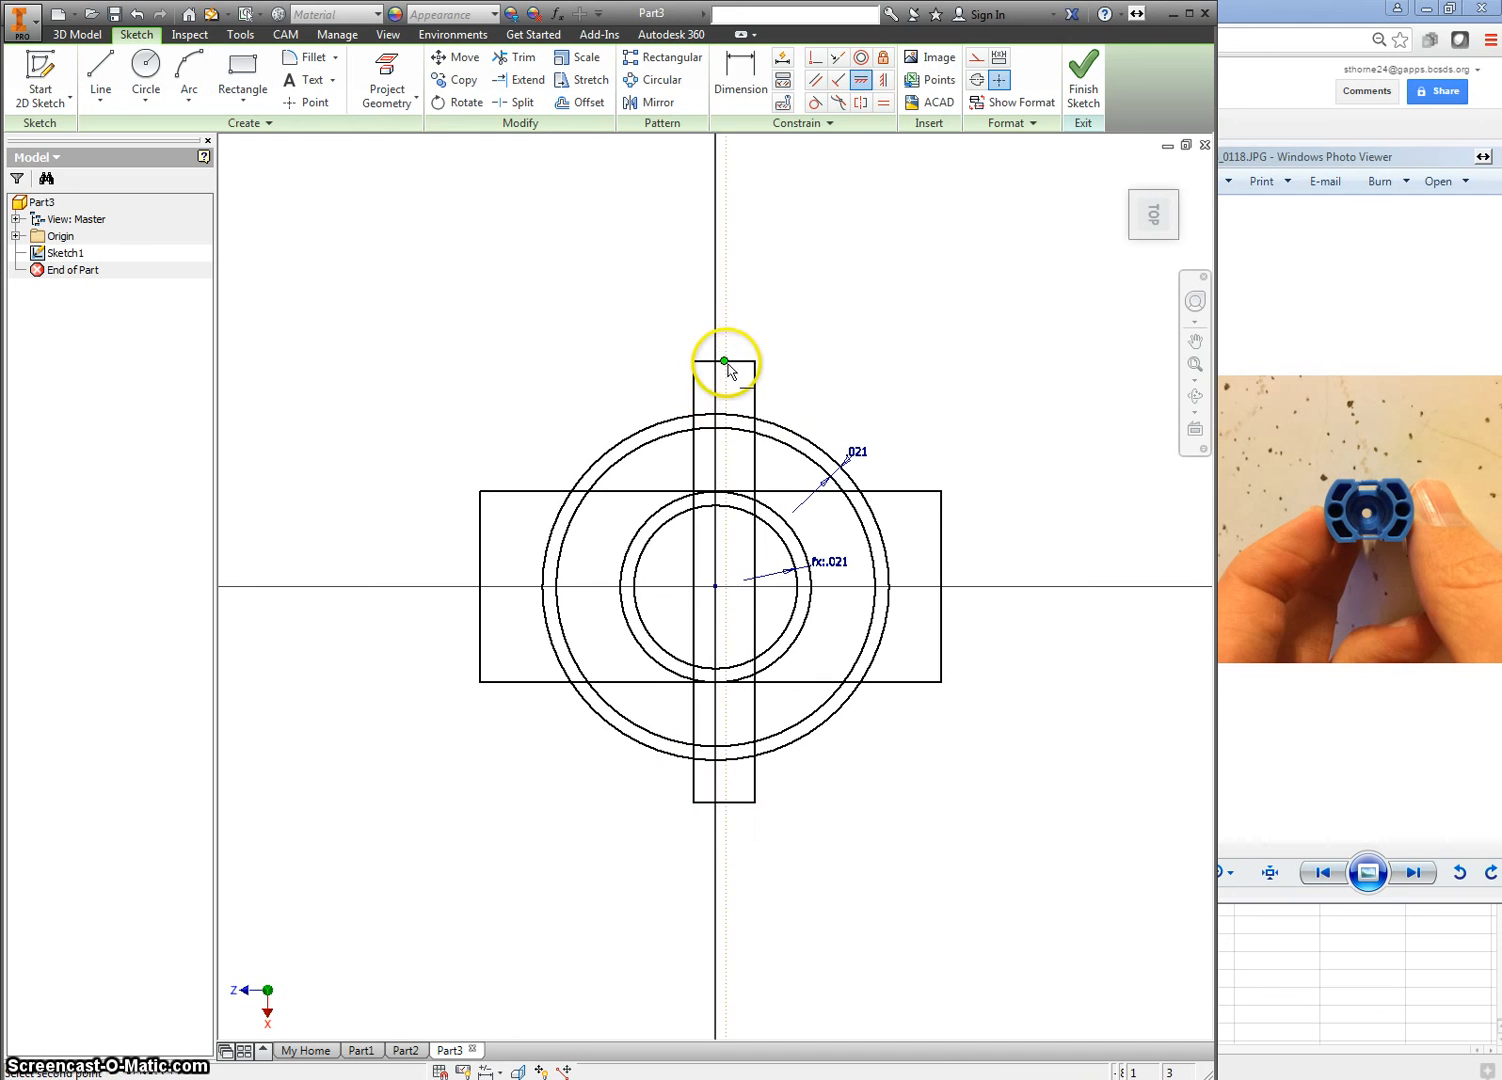
{"action": "left_click", "coordinate": [714, 587]}
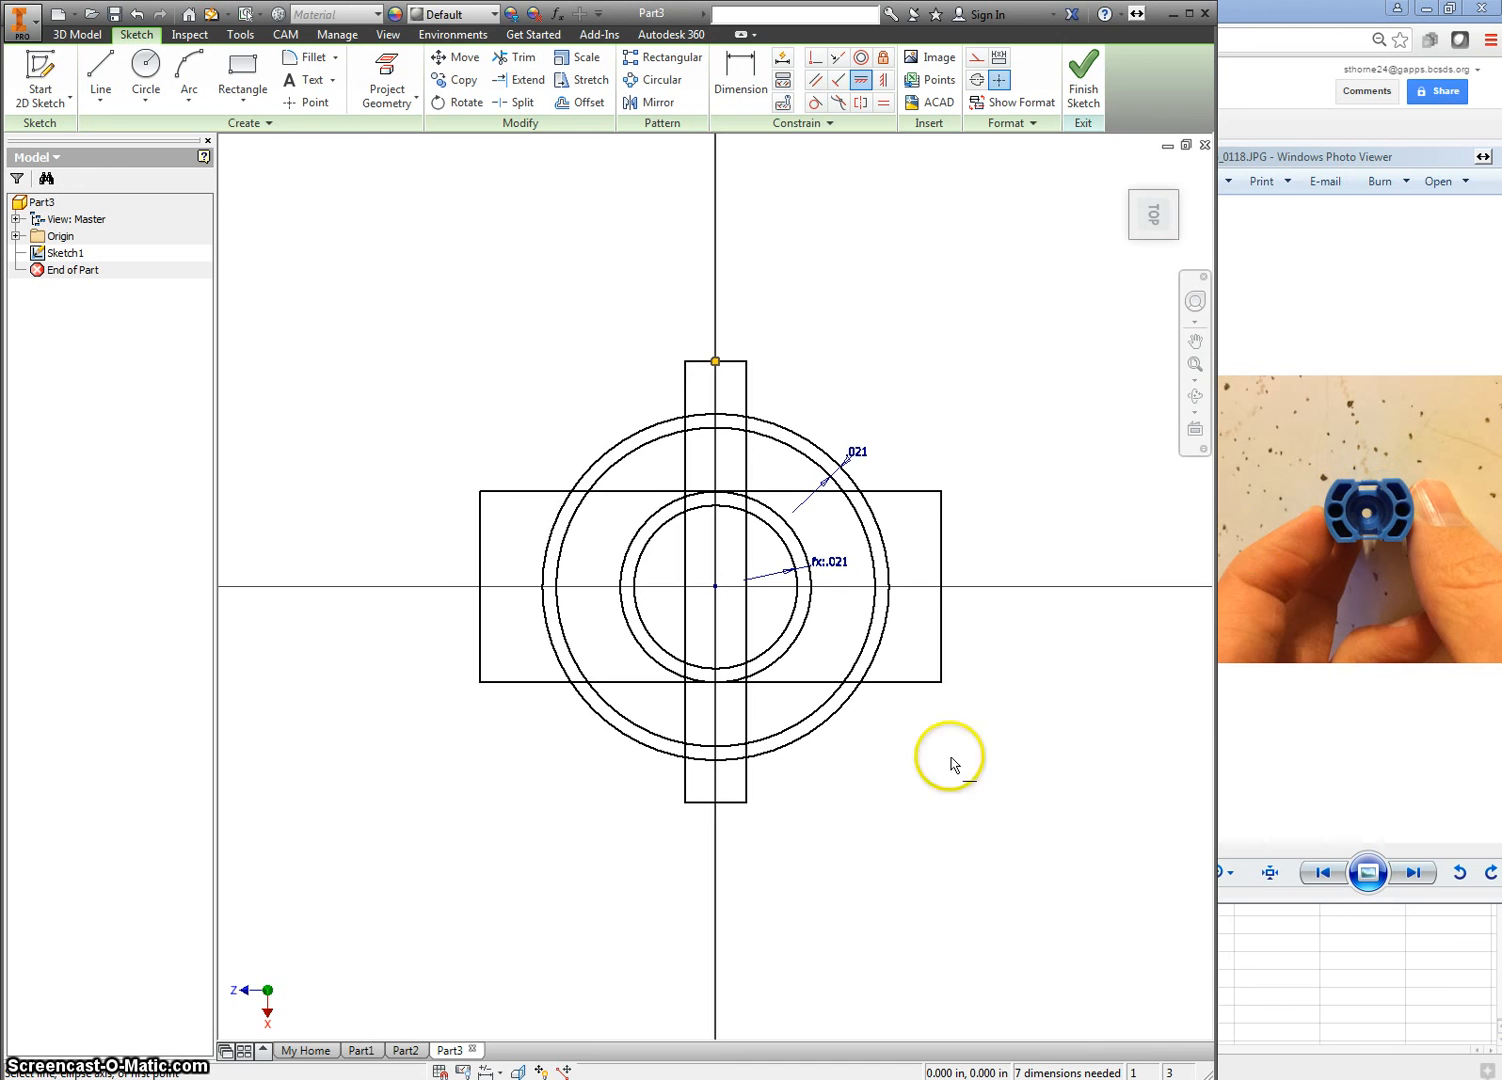
{"action": "right_click", "coordinate": [860, 785]}
{"action": "left_click", "coordinate": [912, 784]}
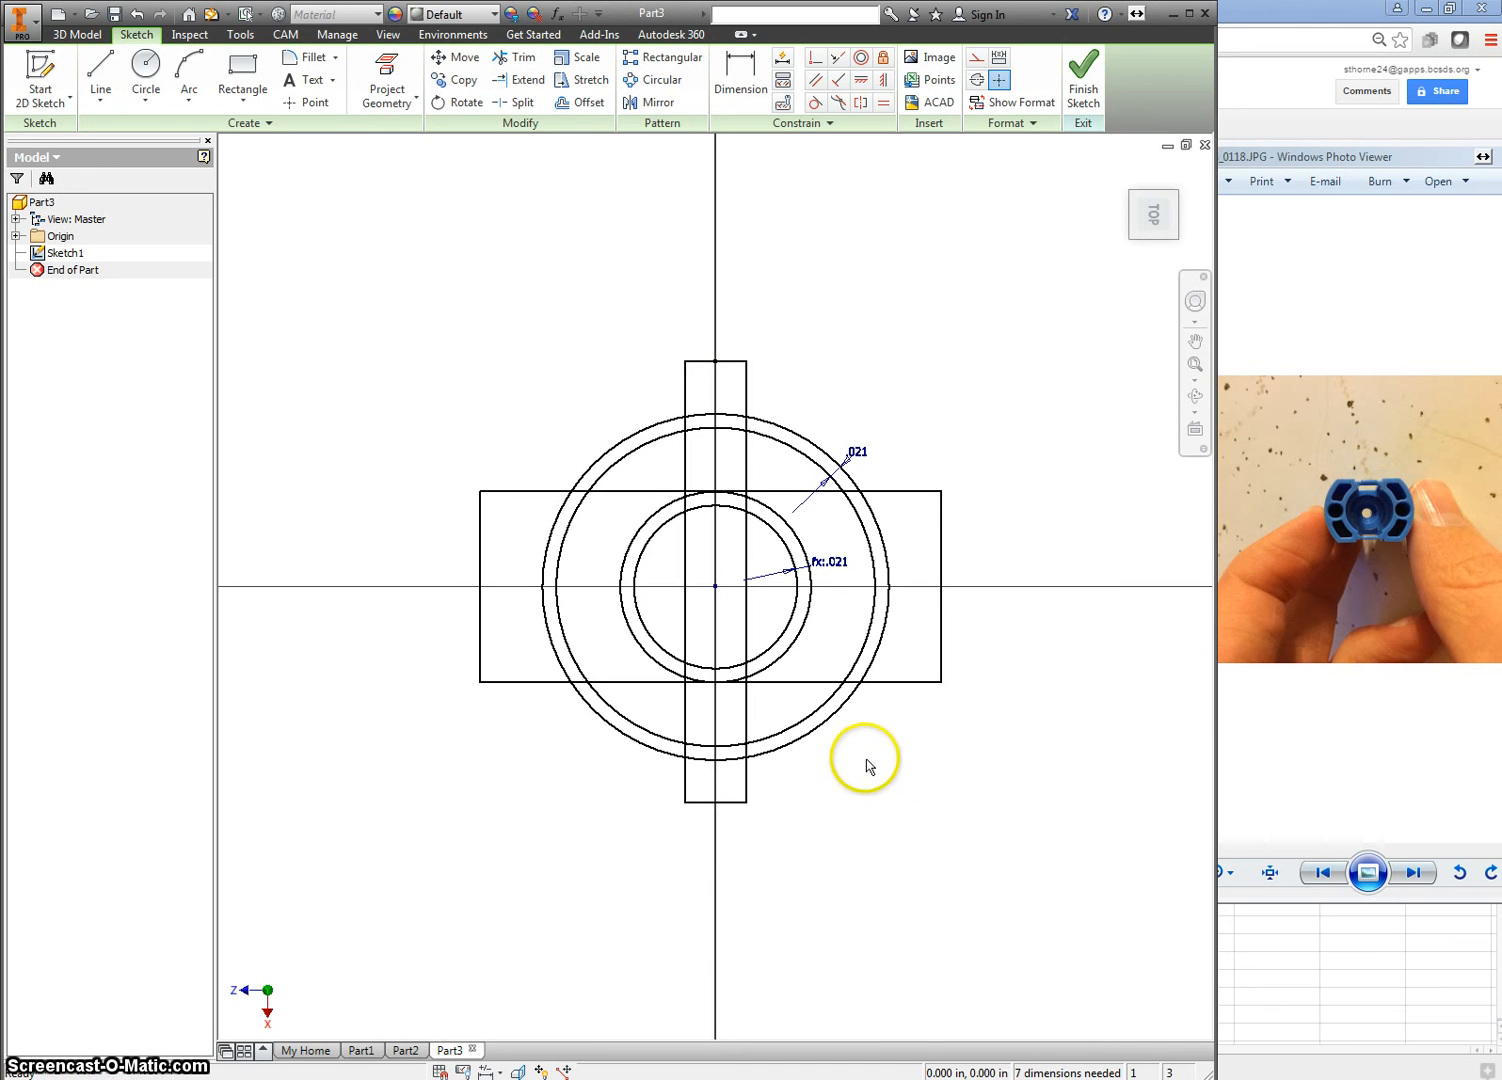
Trim the outer circles' arcs and the narrow rectangle's sides adjoining the wide rectangle above and below, plus the narrow rectangle's lower end.
{"action": "key", "text": "x"}
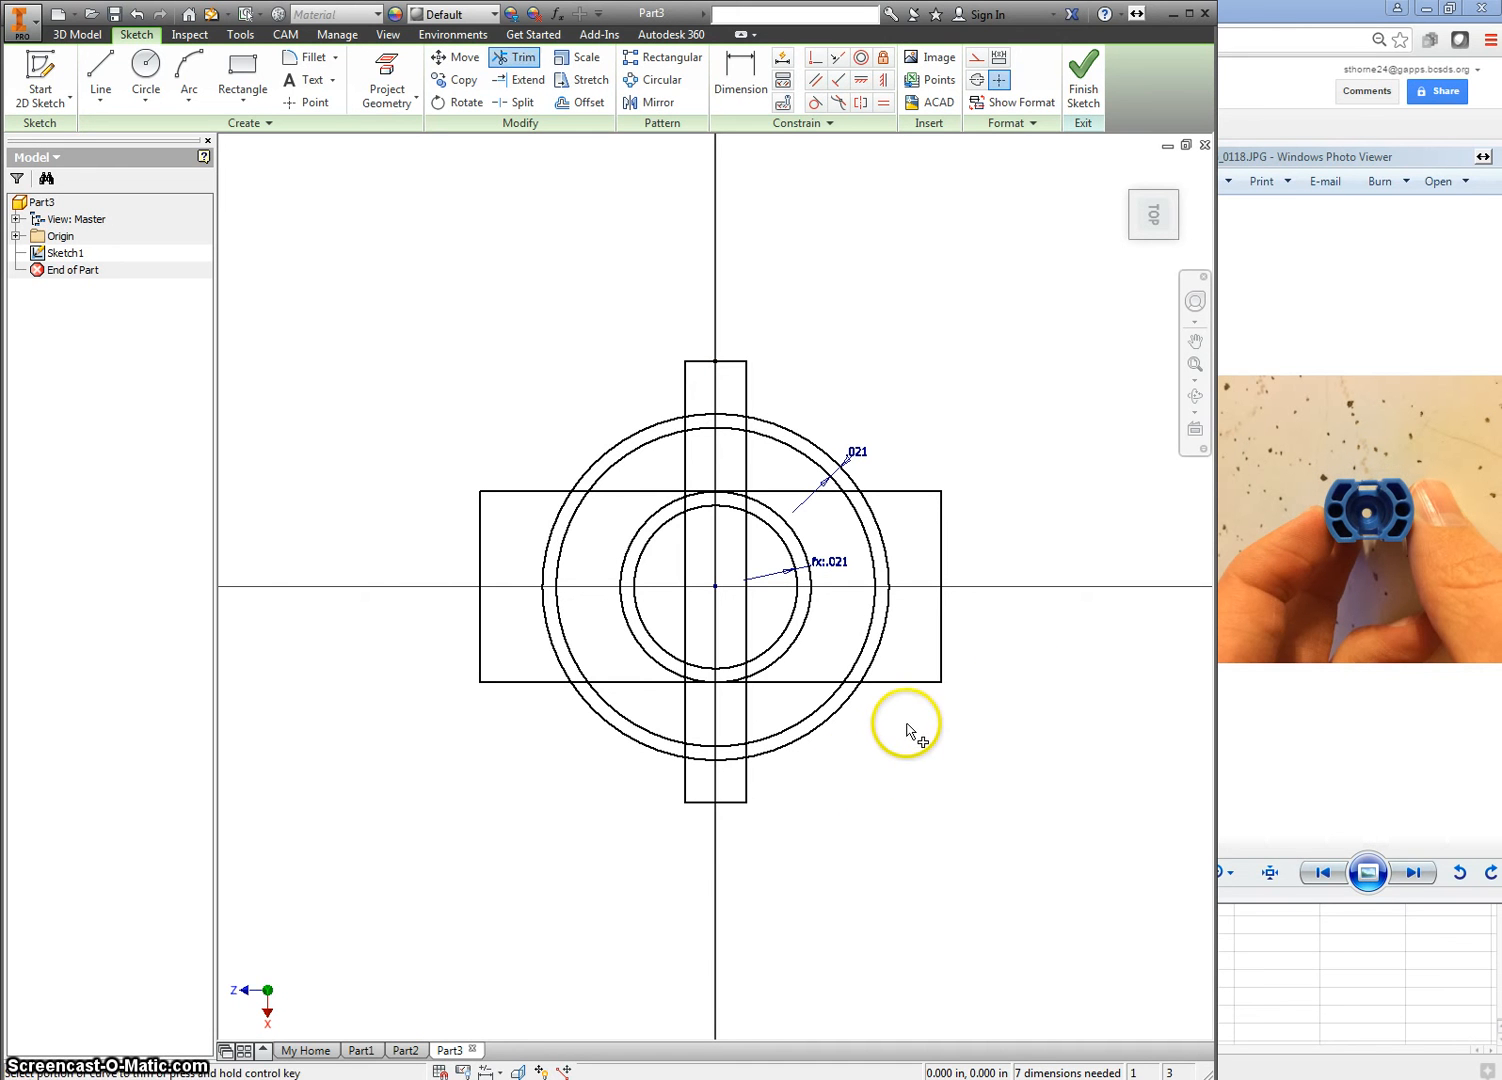
{"action": "mouse_move", "coordinate": [897, 720]}
{"action": "left_mouse_down"}
{"action": "mouse_move", "coordinate": [764, 704]}
{"action": "mouse_move", "coordinate": [572, 724]}
{"action": "mouse_move", "coordinate": [628, 740]}
{"action": "left_mouse_up"}
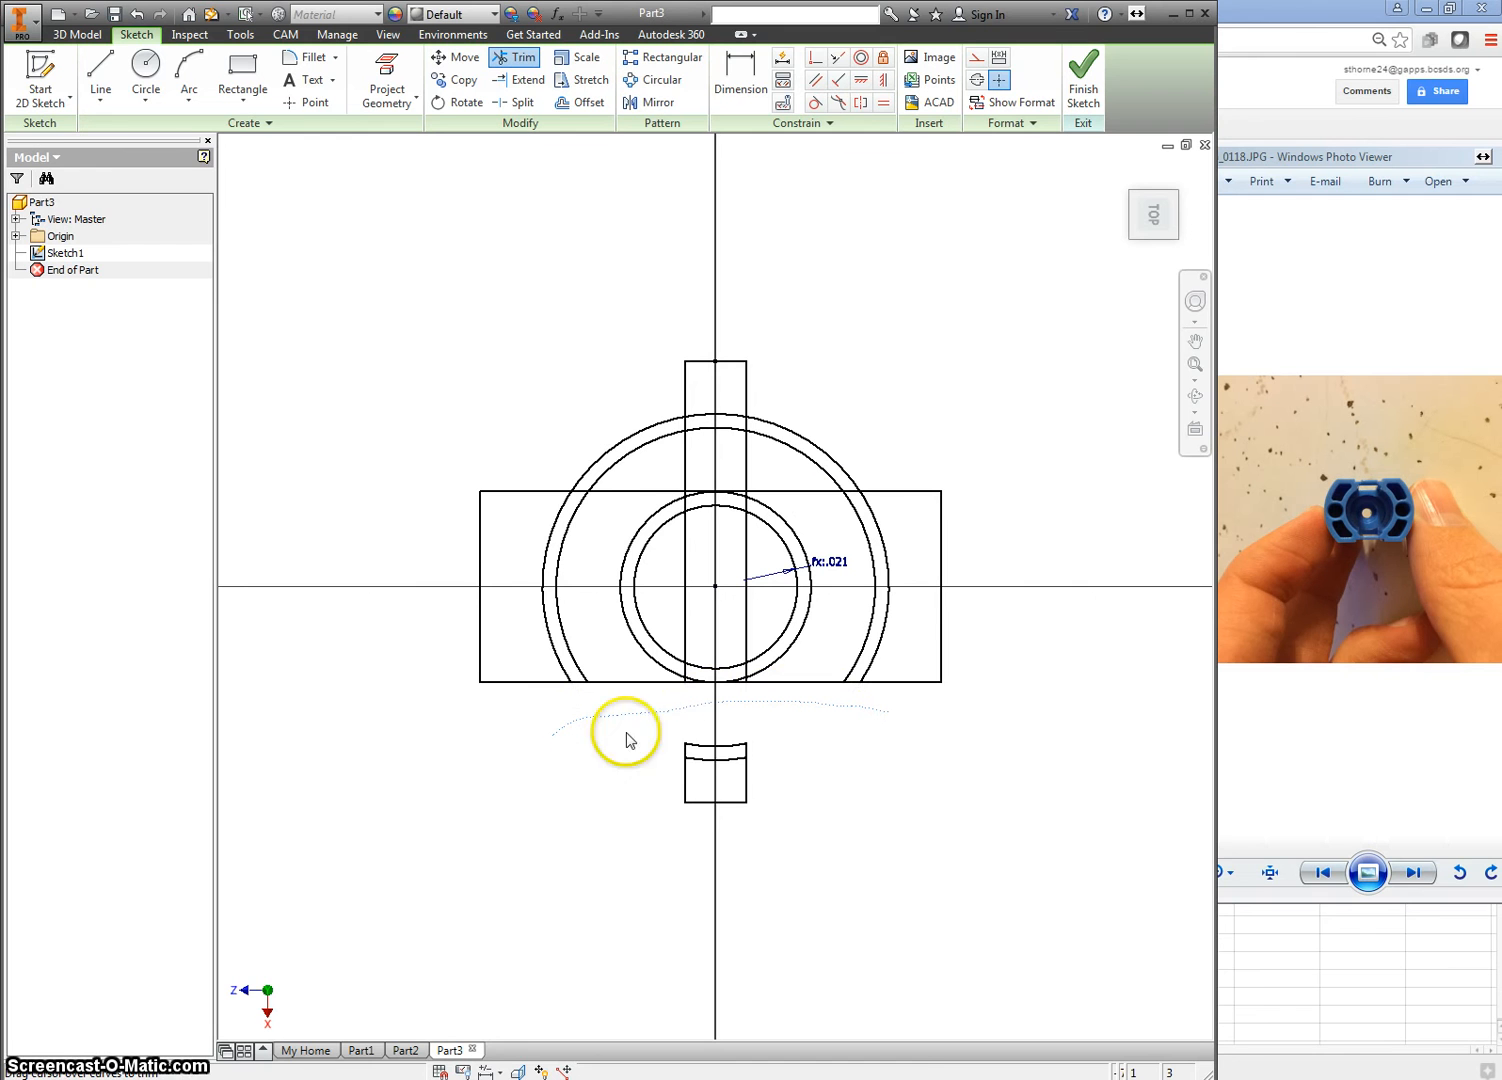
{"action": "left_click_drag", "start_coordinate": [708, 791], "coordinate": [710, 809]}
{"action": "left_click", "coordinate": [729, 741]}
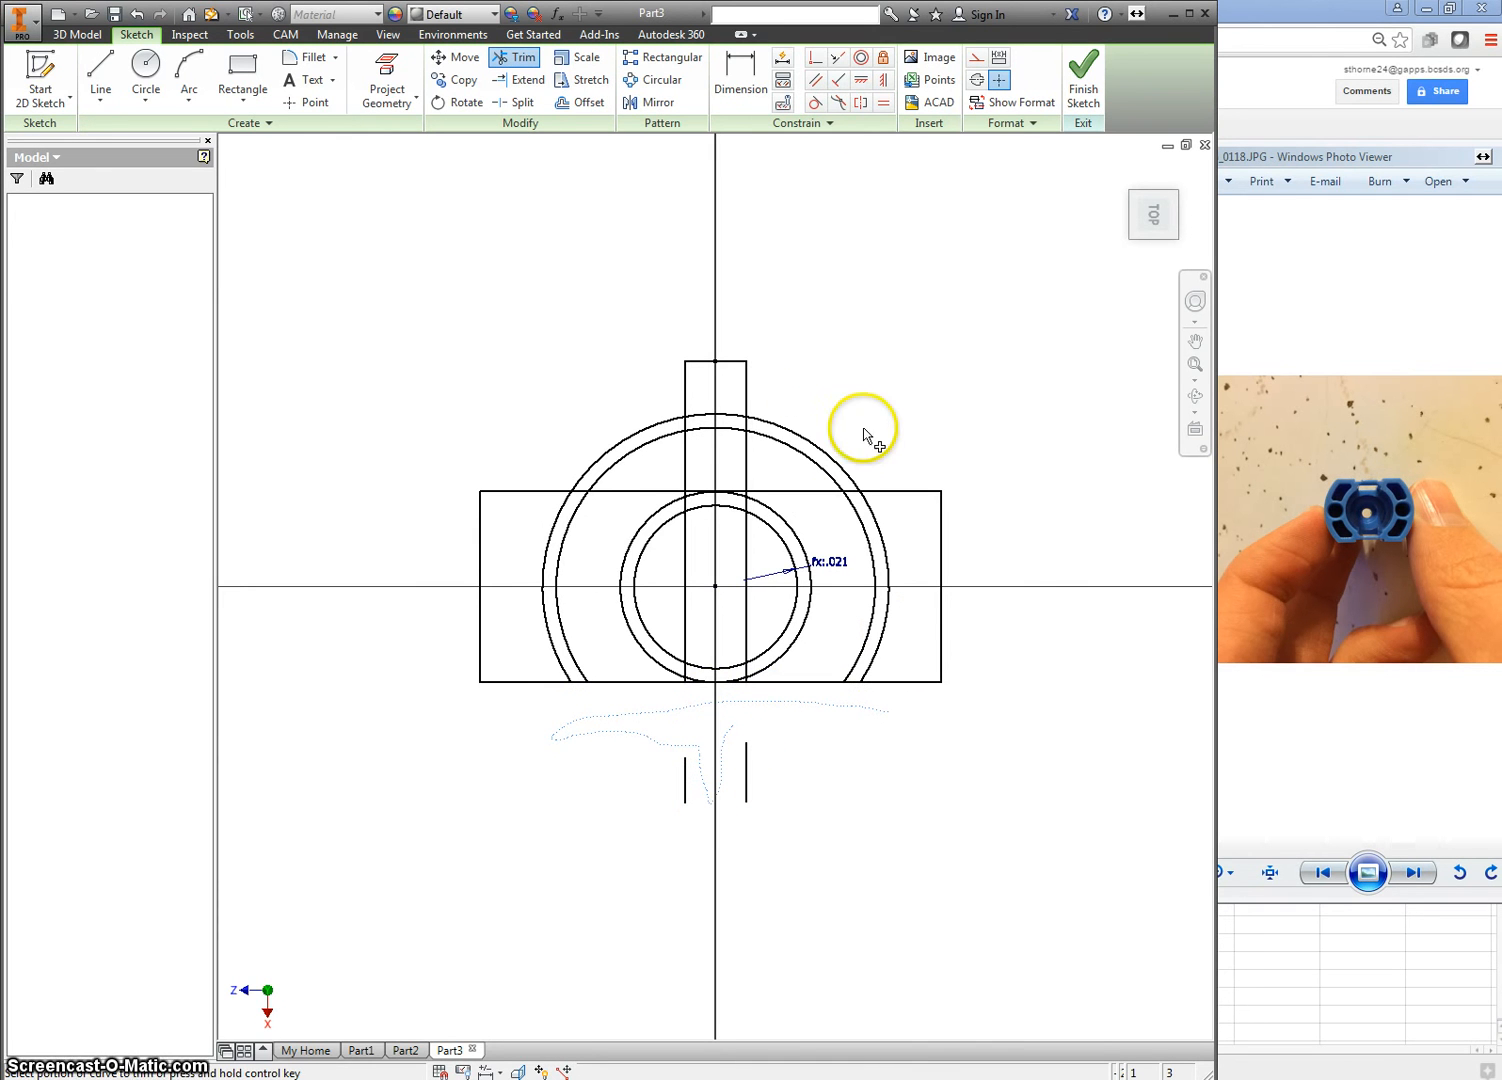
{"action": "mouse_move", "coordinate": [861, 440]}
{"action": "left_mouse_down"}
{"action": "mouse_move", "coordinate": [713, 463]}
{"action": "mouse_move", "coordinate": [547, 453]}
{"action": "left_mouse_up"}
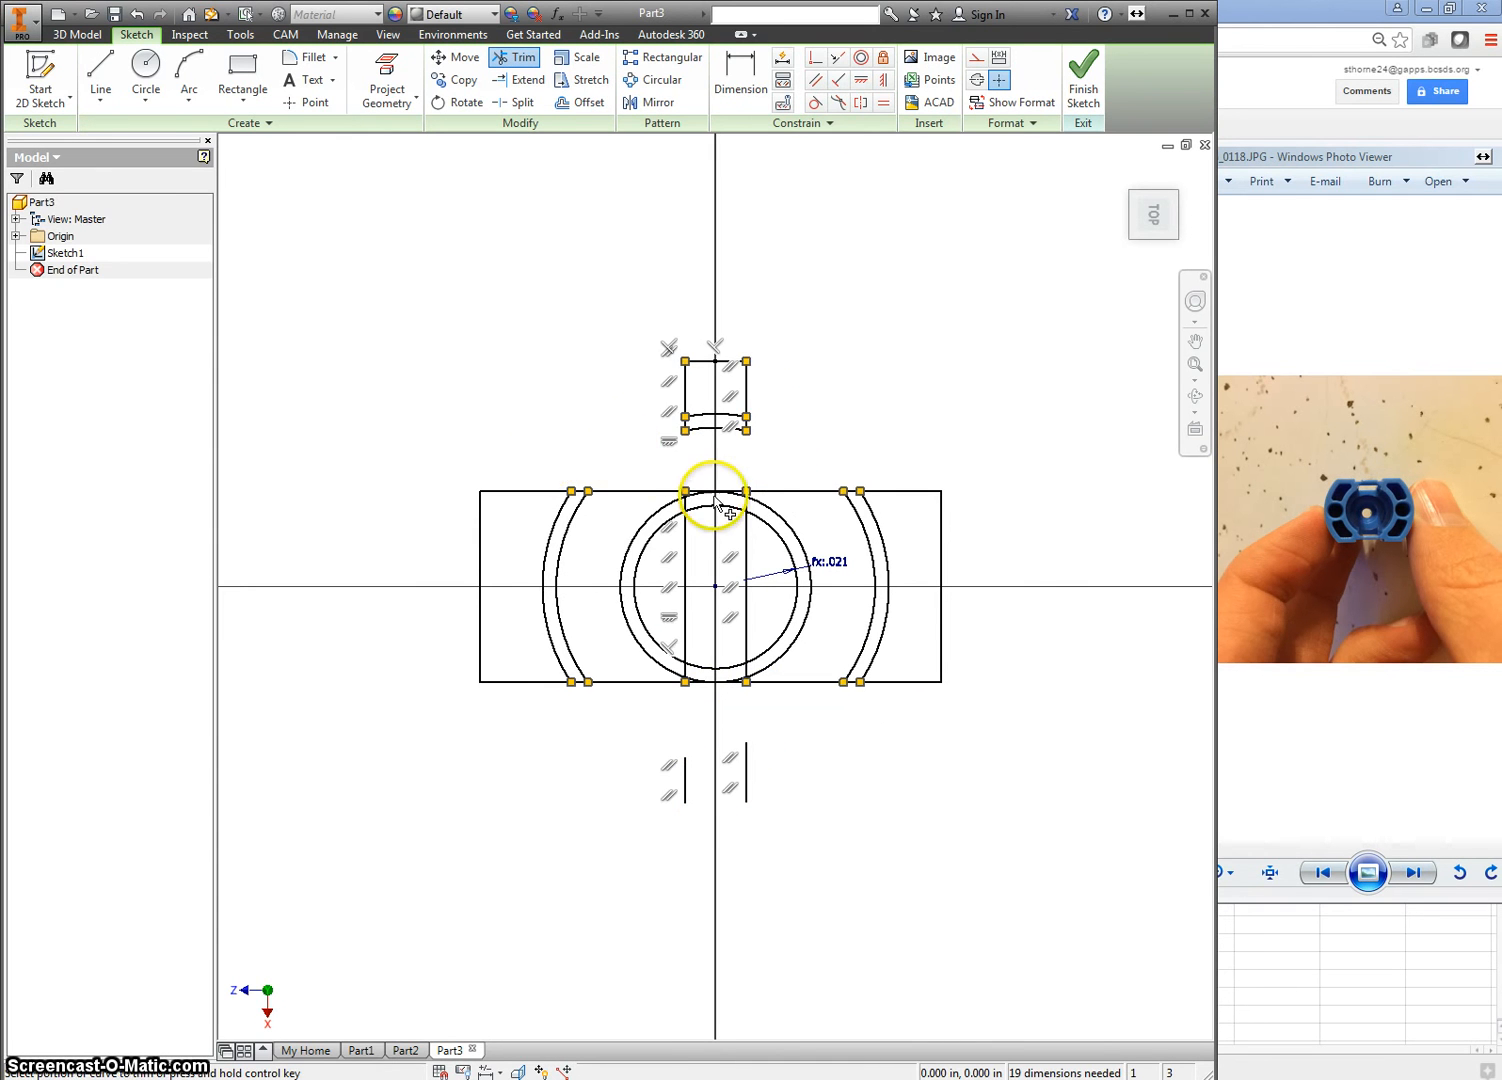
Trim the innermost circle's upper arc between the two sides of the narrow rectangle.
{"action": "scroll", "coordinate": [697, 500], "scroll_direction": "up", "scroll_amount": 3}
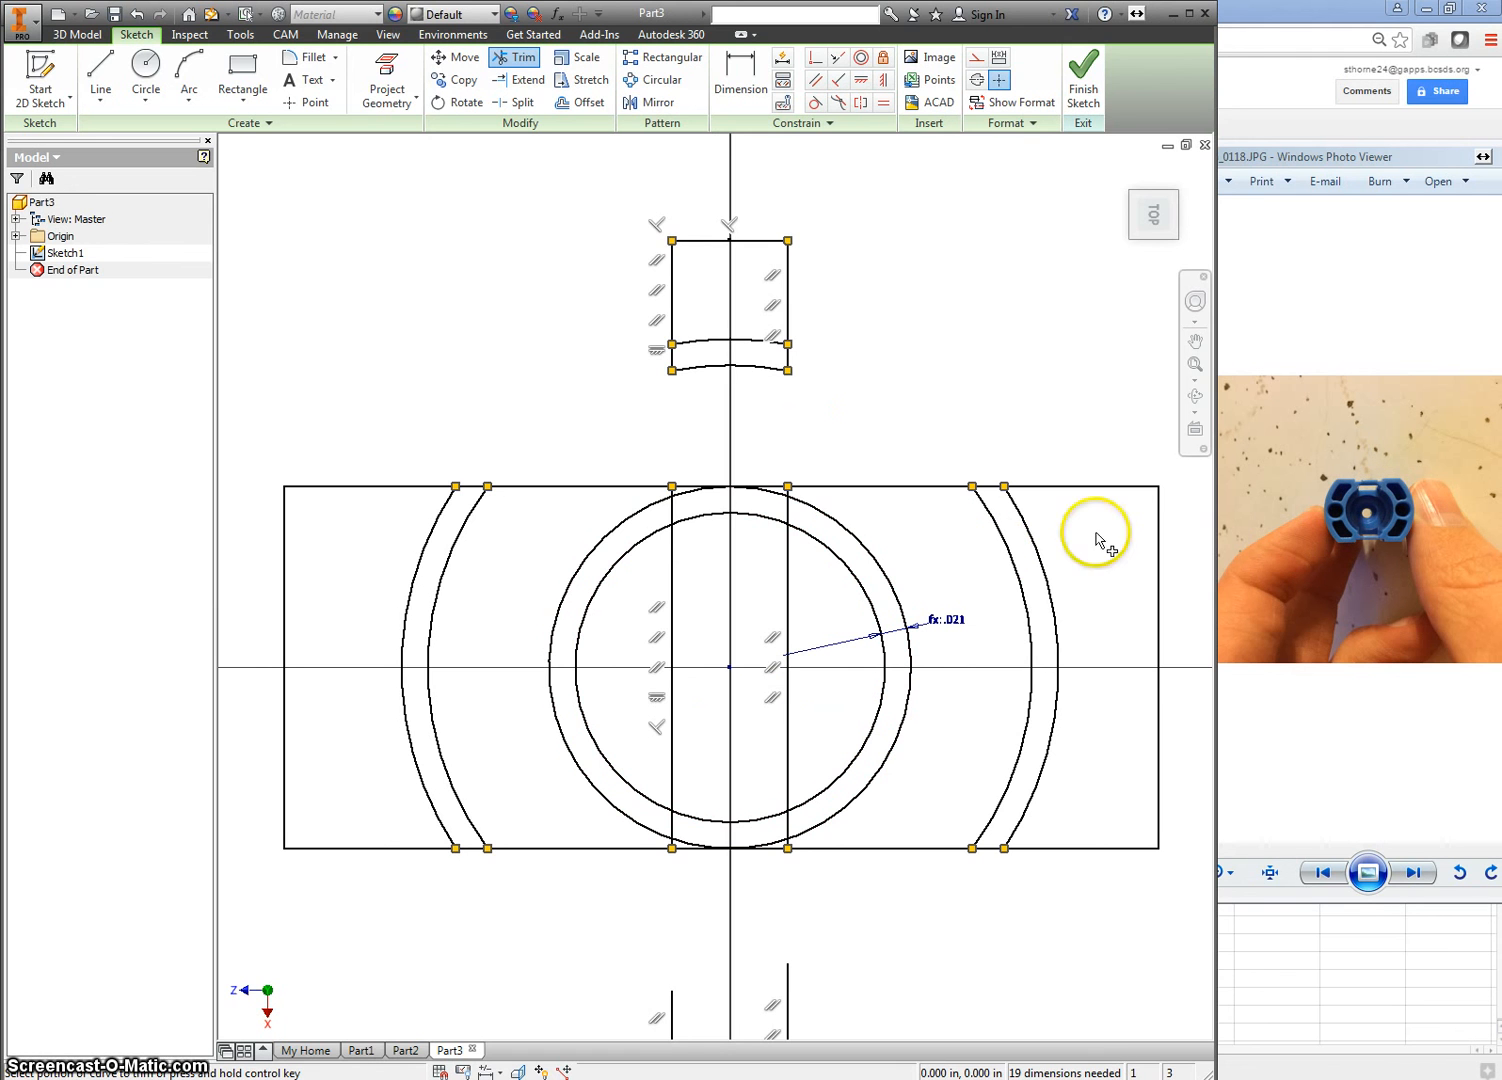
{"action": "left_click", "coordinate": [699, 514]}
{"action": "scroll", "coordinate": [770, 518], "scroll_direction": "up", "scroll_amount": 6}
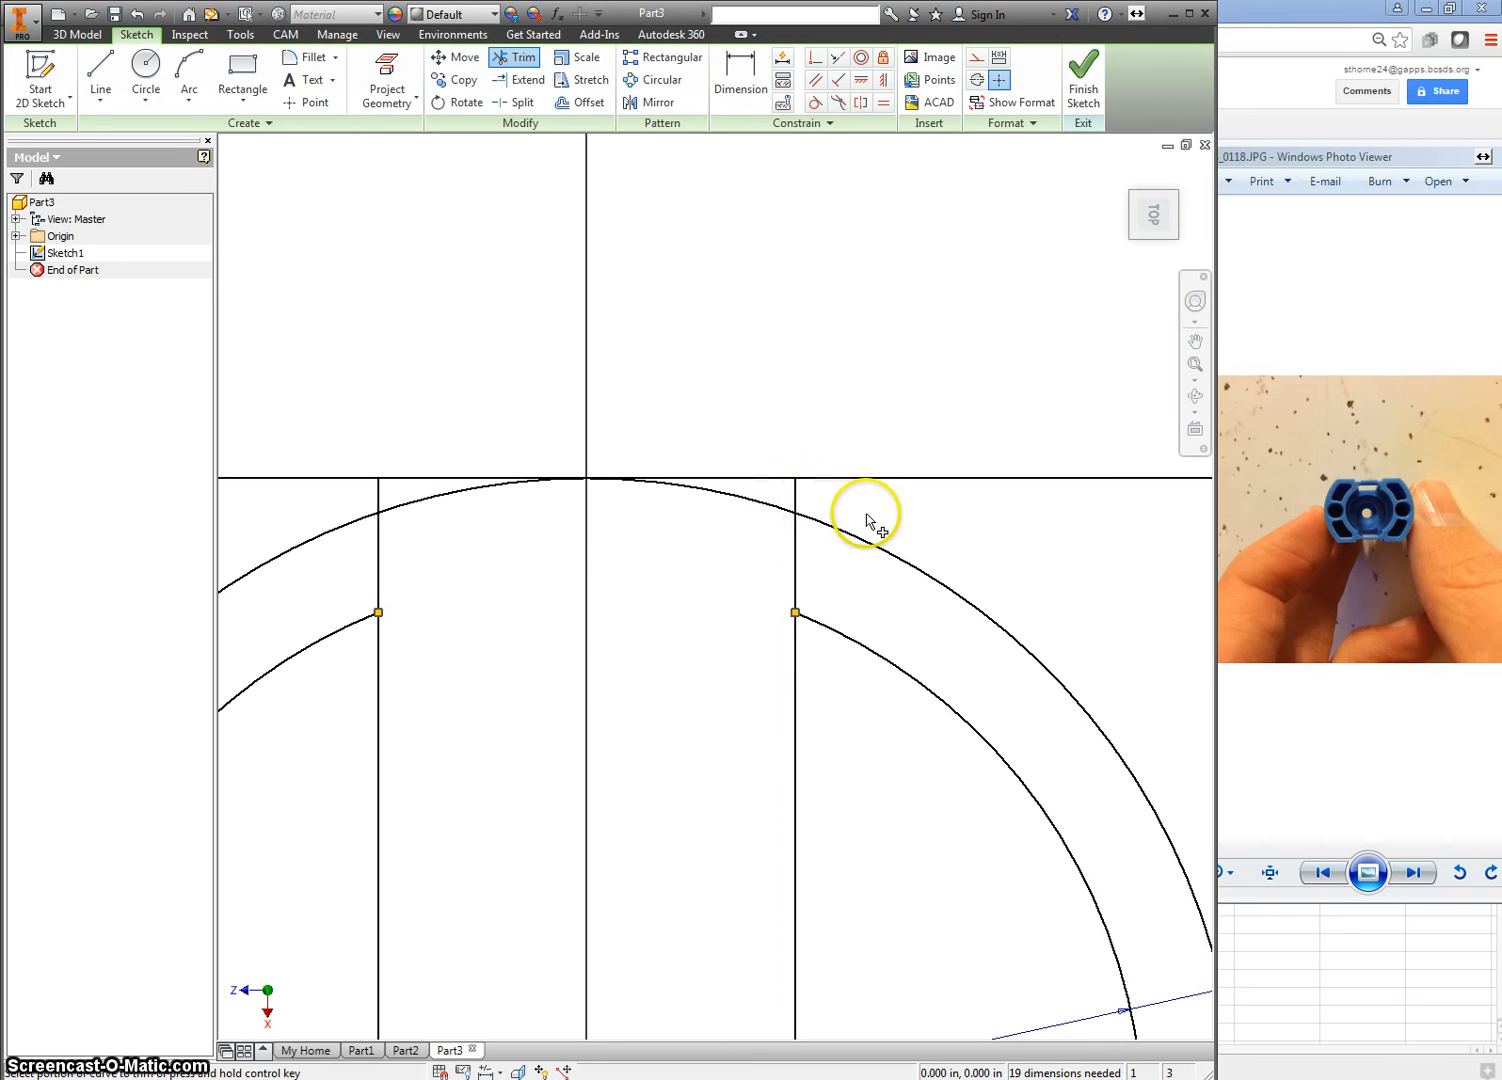
{"action": "scroll", "coordinate": [865, 520], "scroll_direction": "down", "scroll_amount": 7}
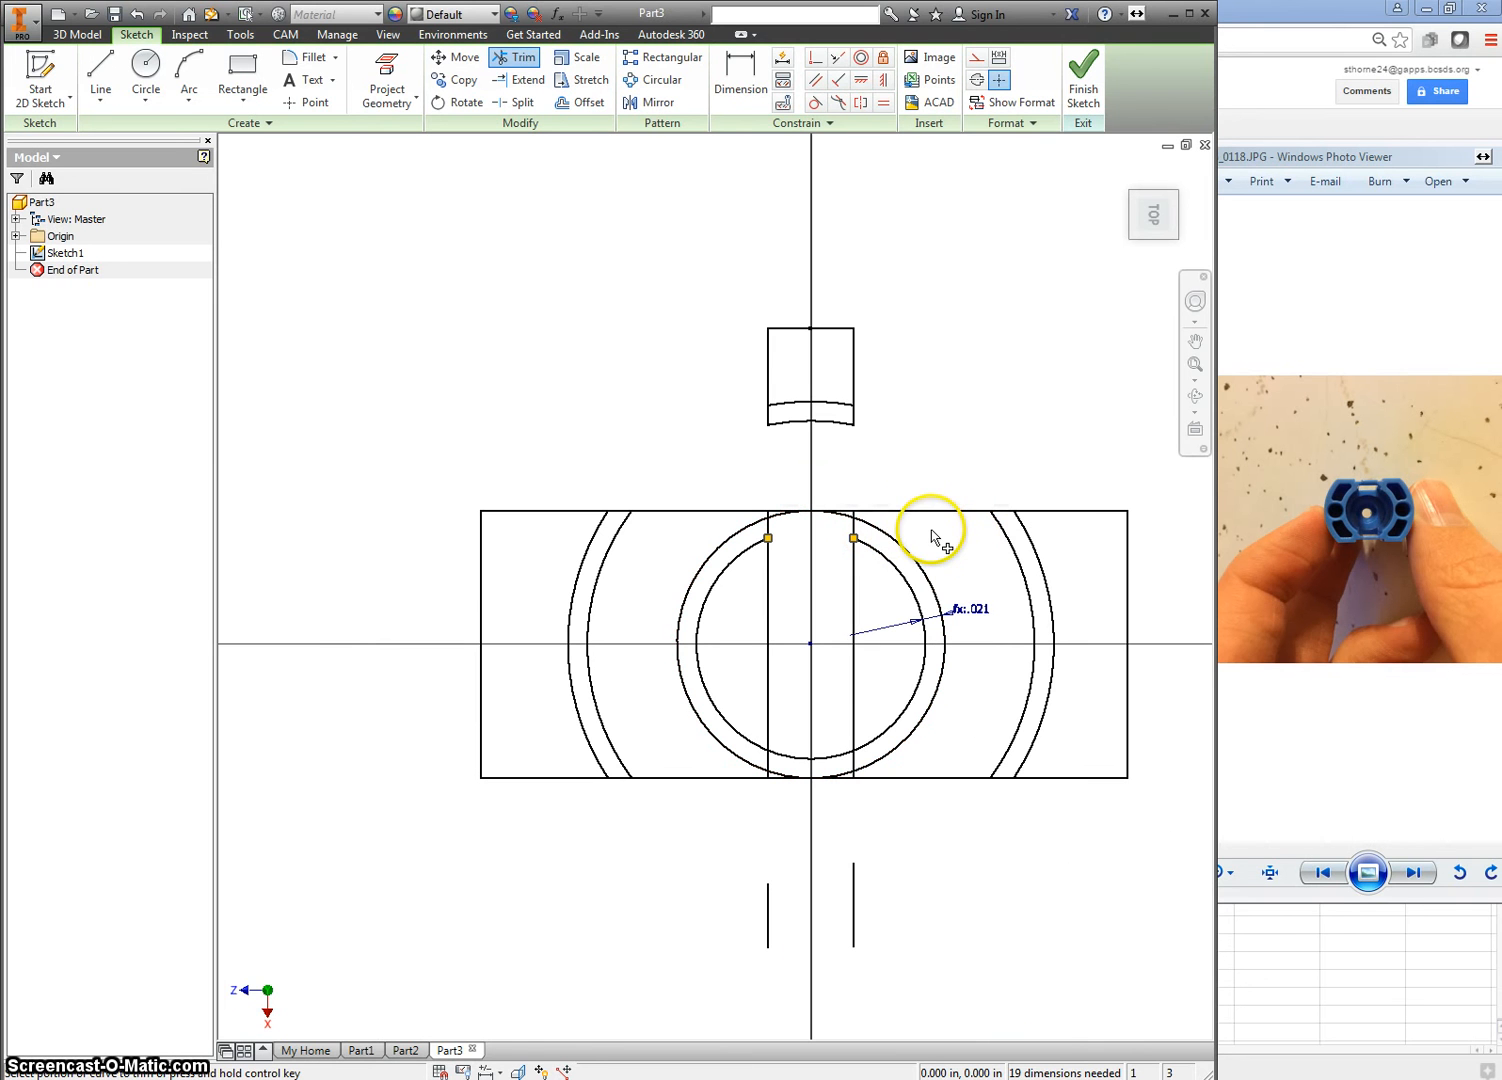
Trim the wide rectangle's upper and lower edges between the narrow rectangle and the outer ring's arcs on both sides.
{"action": "mouse_move", "coordinate": [922, 480]}
{"action": "left_mouse_down"}
{"action": "mouse_move", "coordinate": [949, 536]}
{"action": "mouse_move", "coordinate": [965, 705]}
{"action": "left_mouse_up"}
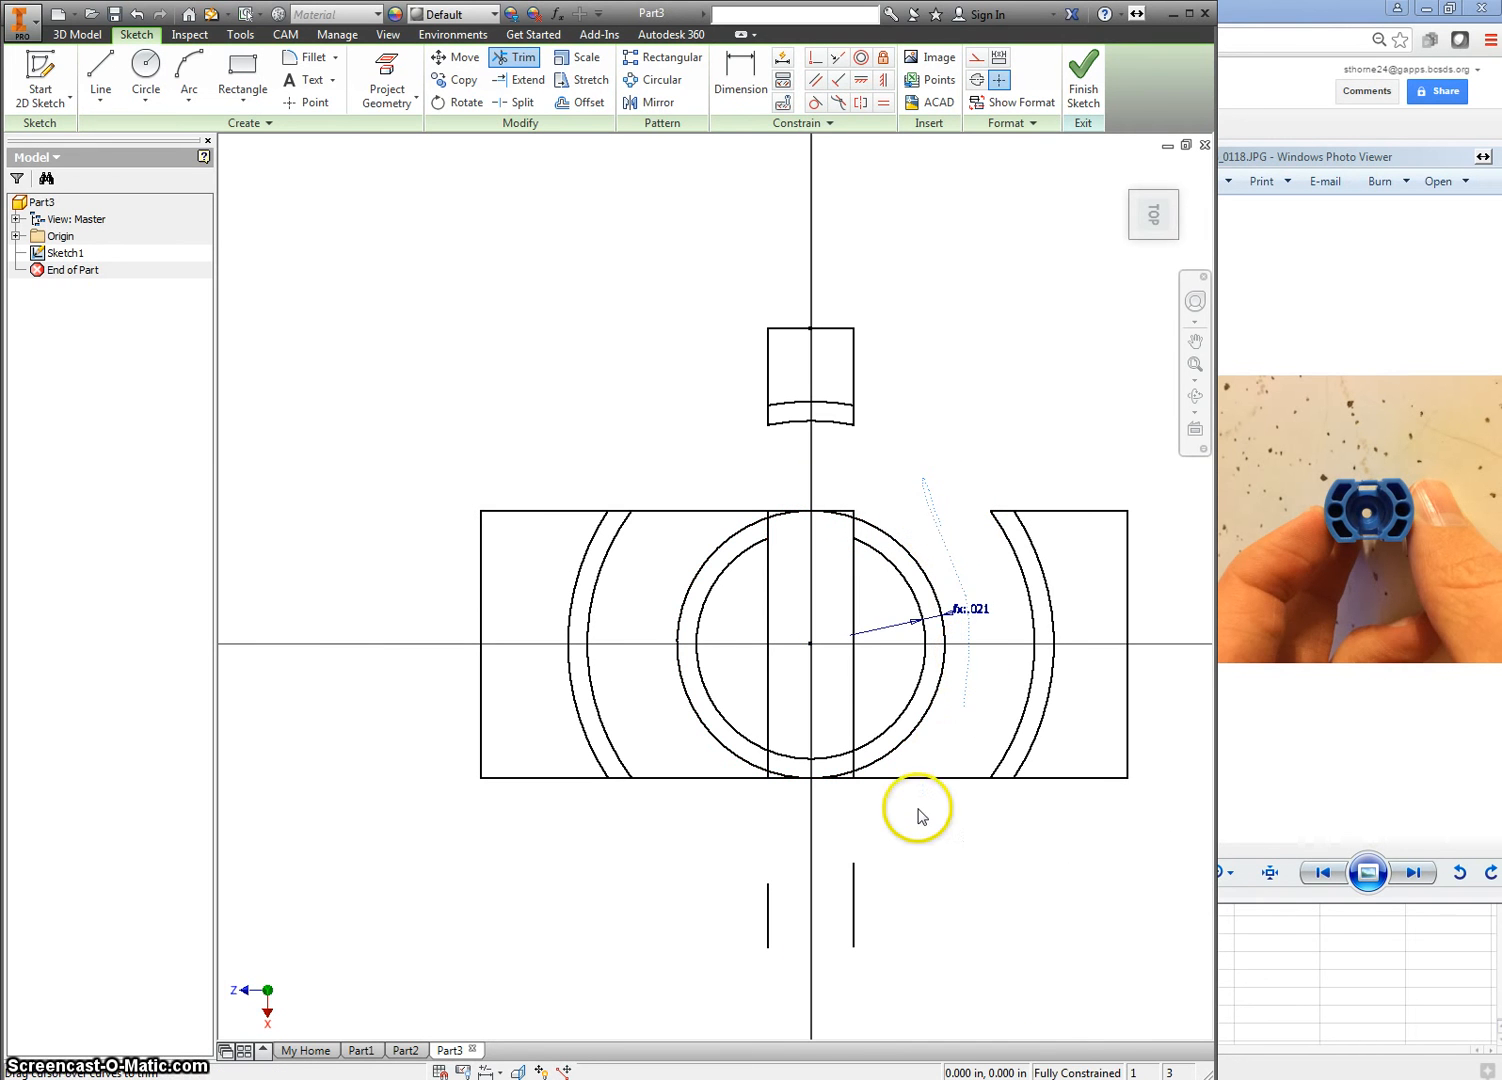
{"action": "left_click_drag", "start_coordinate": [918, 809], "coordinate": [906, 821]}
{"action": "left_click_drag", "start_coordinate": [727, 800], "coordinate": [675, 617]}
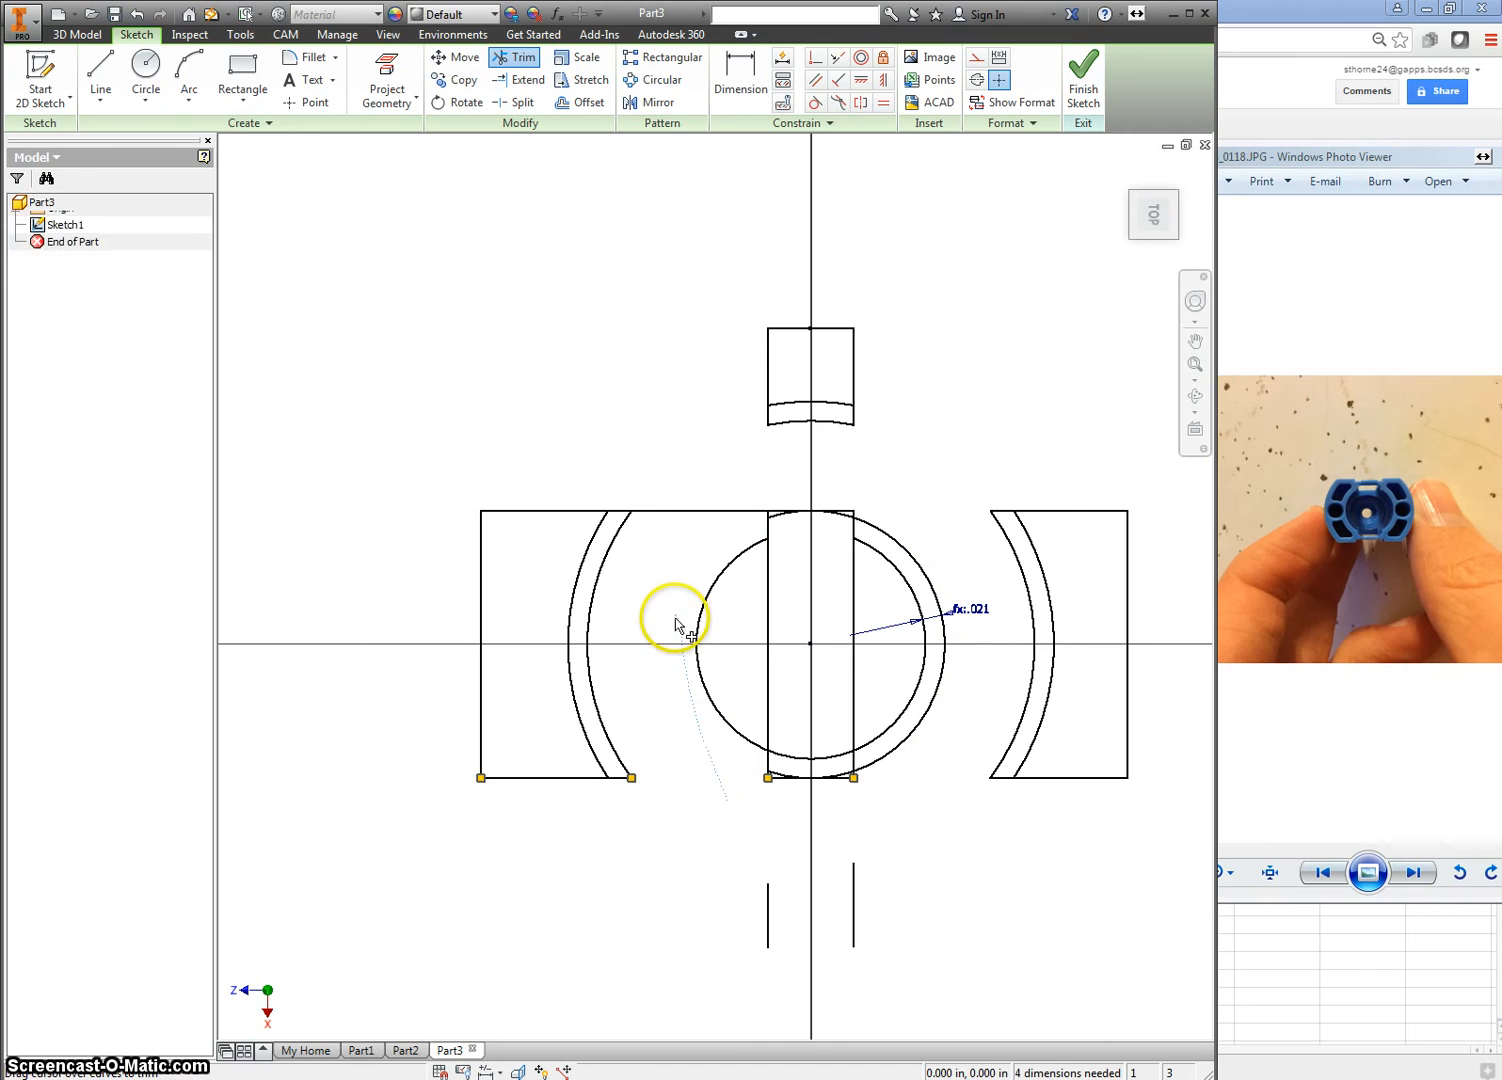
{"action": "key", "text": "ctrl+z"}
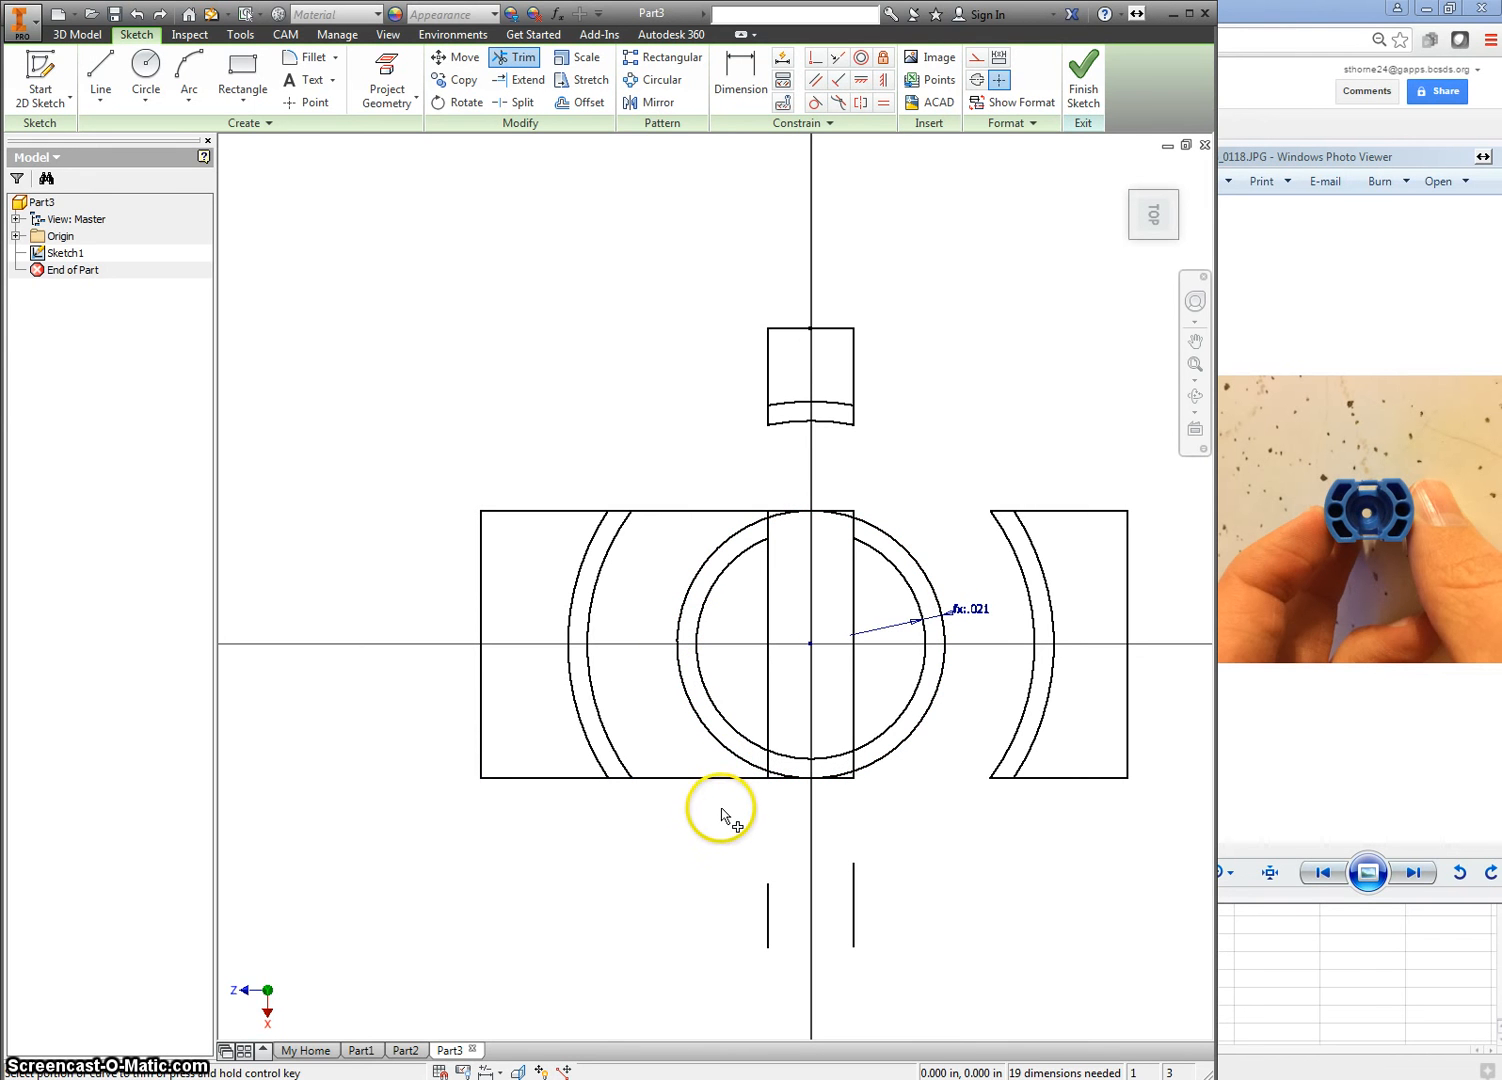
{"action": "mouse_move", "coordinate": [720, 808]}
{"action": "left_mouse_down"}
{"action": "mouse_move", "coordinate": [660, 694]}
{"action": "mouse_move", "coordinate": [689, 489]}
{"action": "left_mouse_up"}
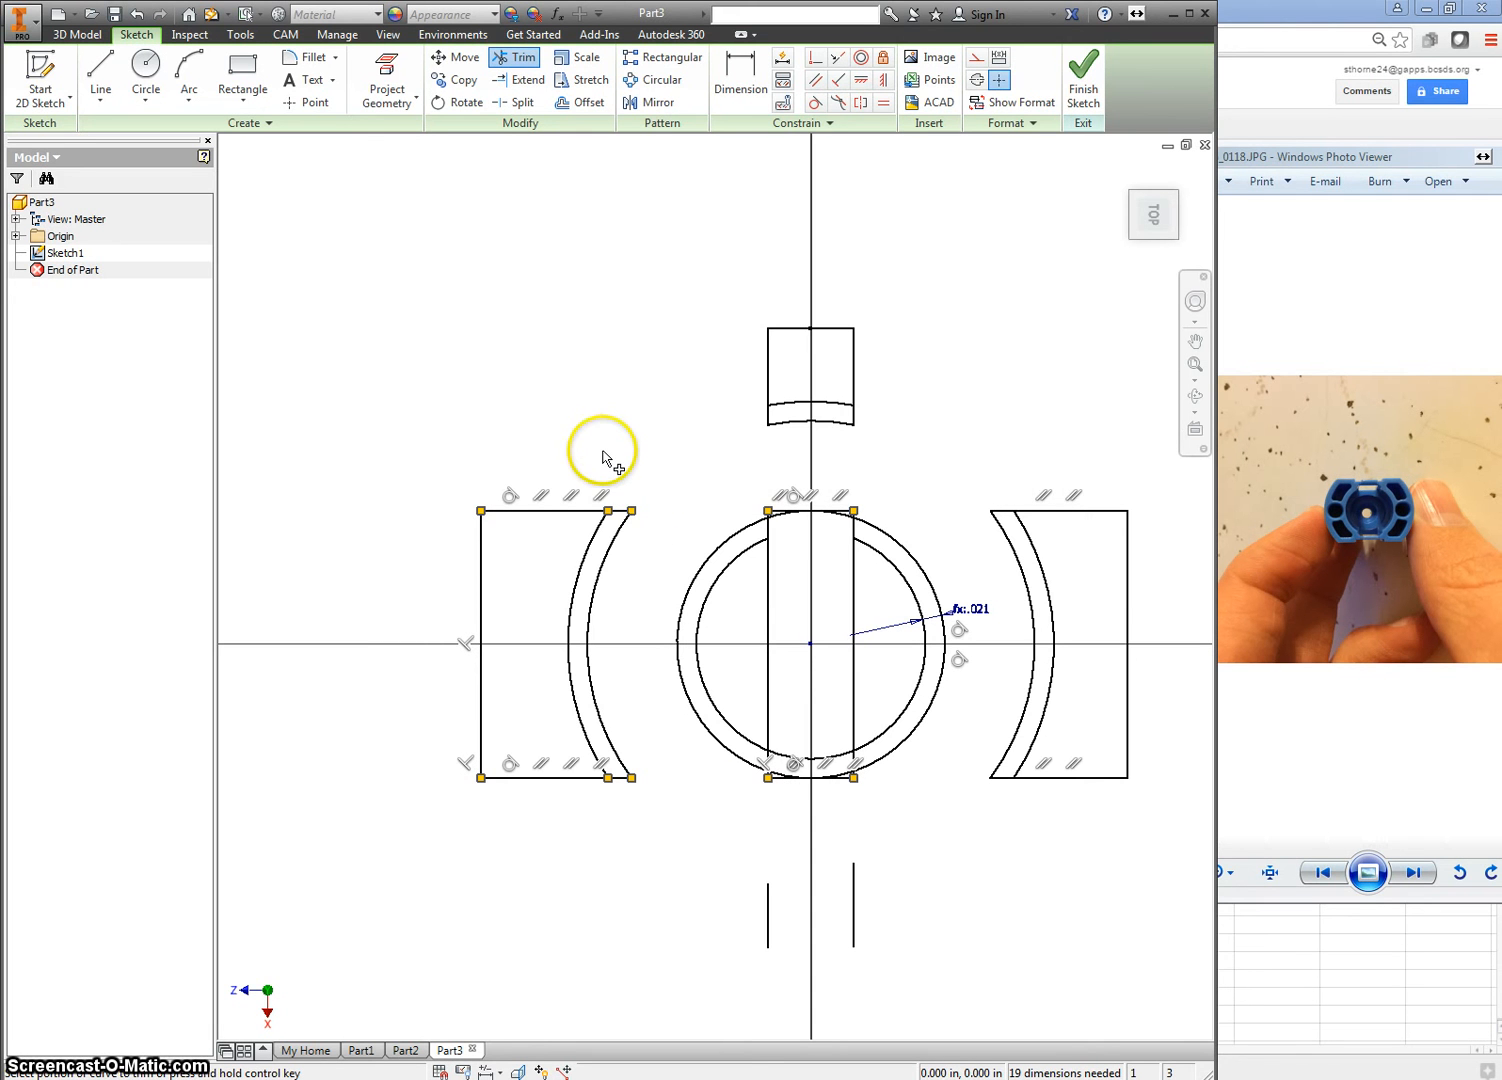
Undo the last trims of the wide rectangle's upper and lower edges and offset the rectangle inward by about 0.022 in.
{"action": "key", "text": "ctrl+z"}
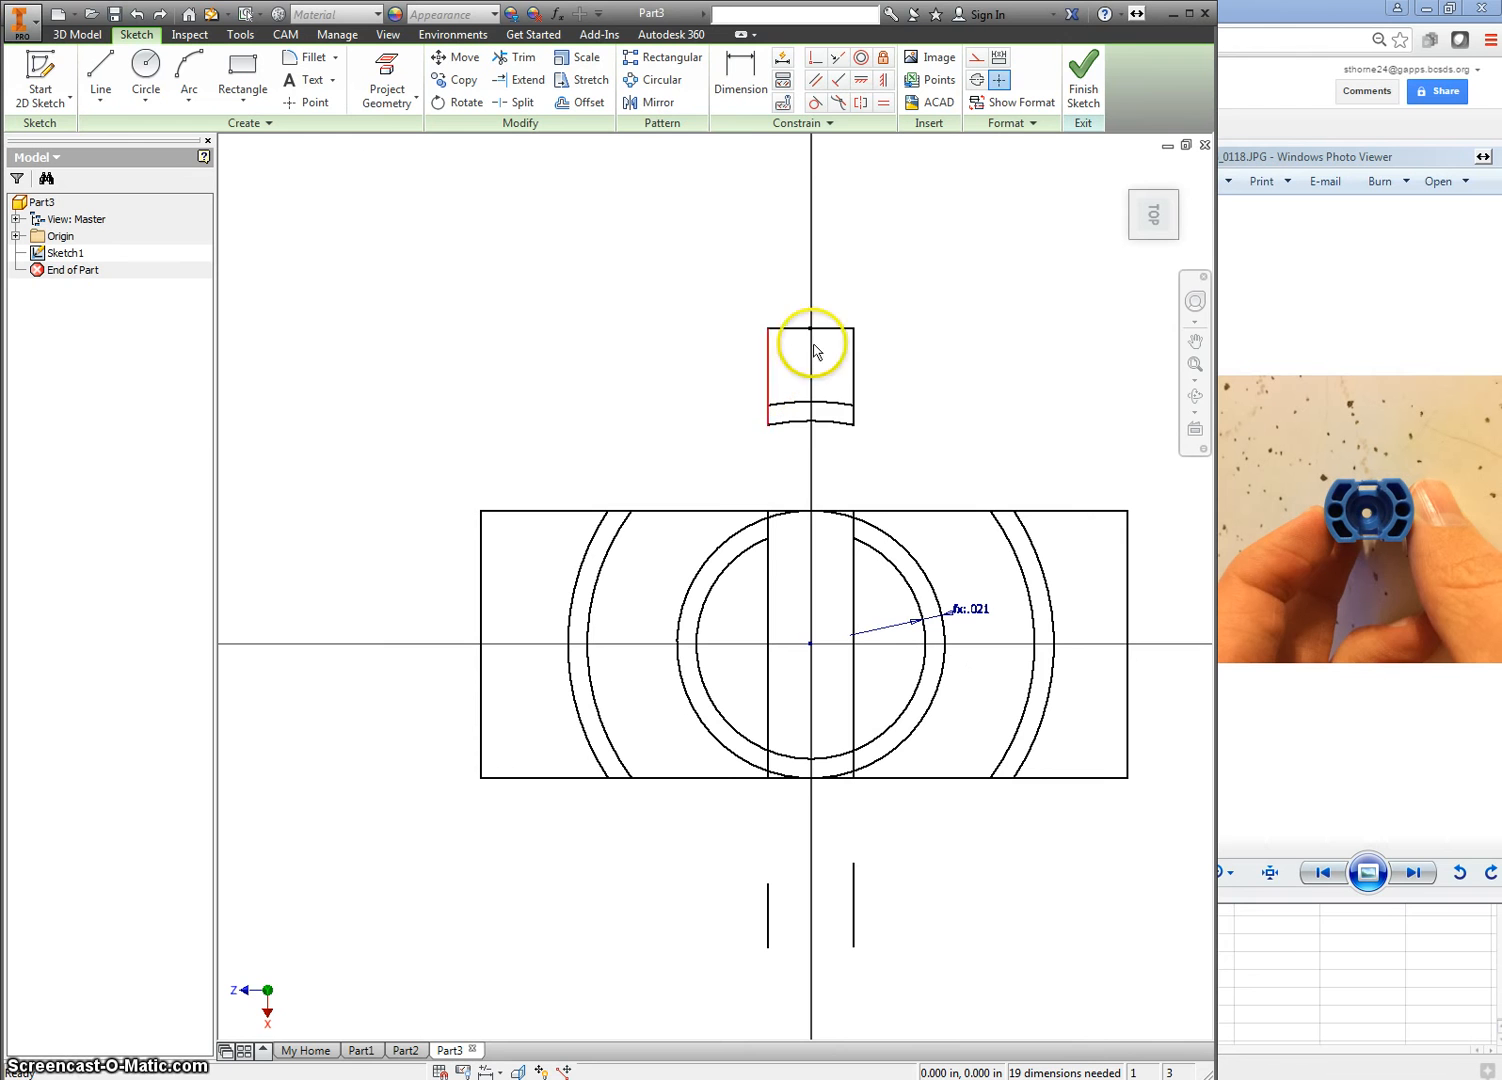
{"action": "left_click", "coordinate": [583, 102]}
{"action": "left_click", "coordinate": [567, 512]}
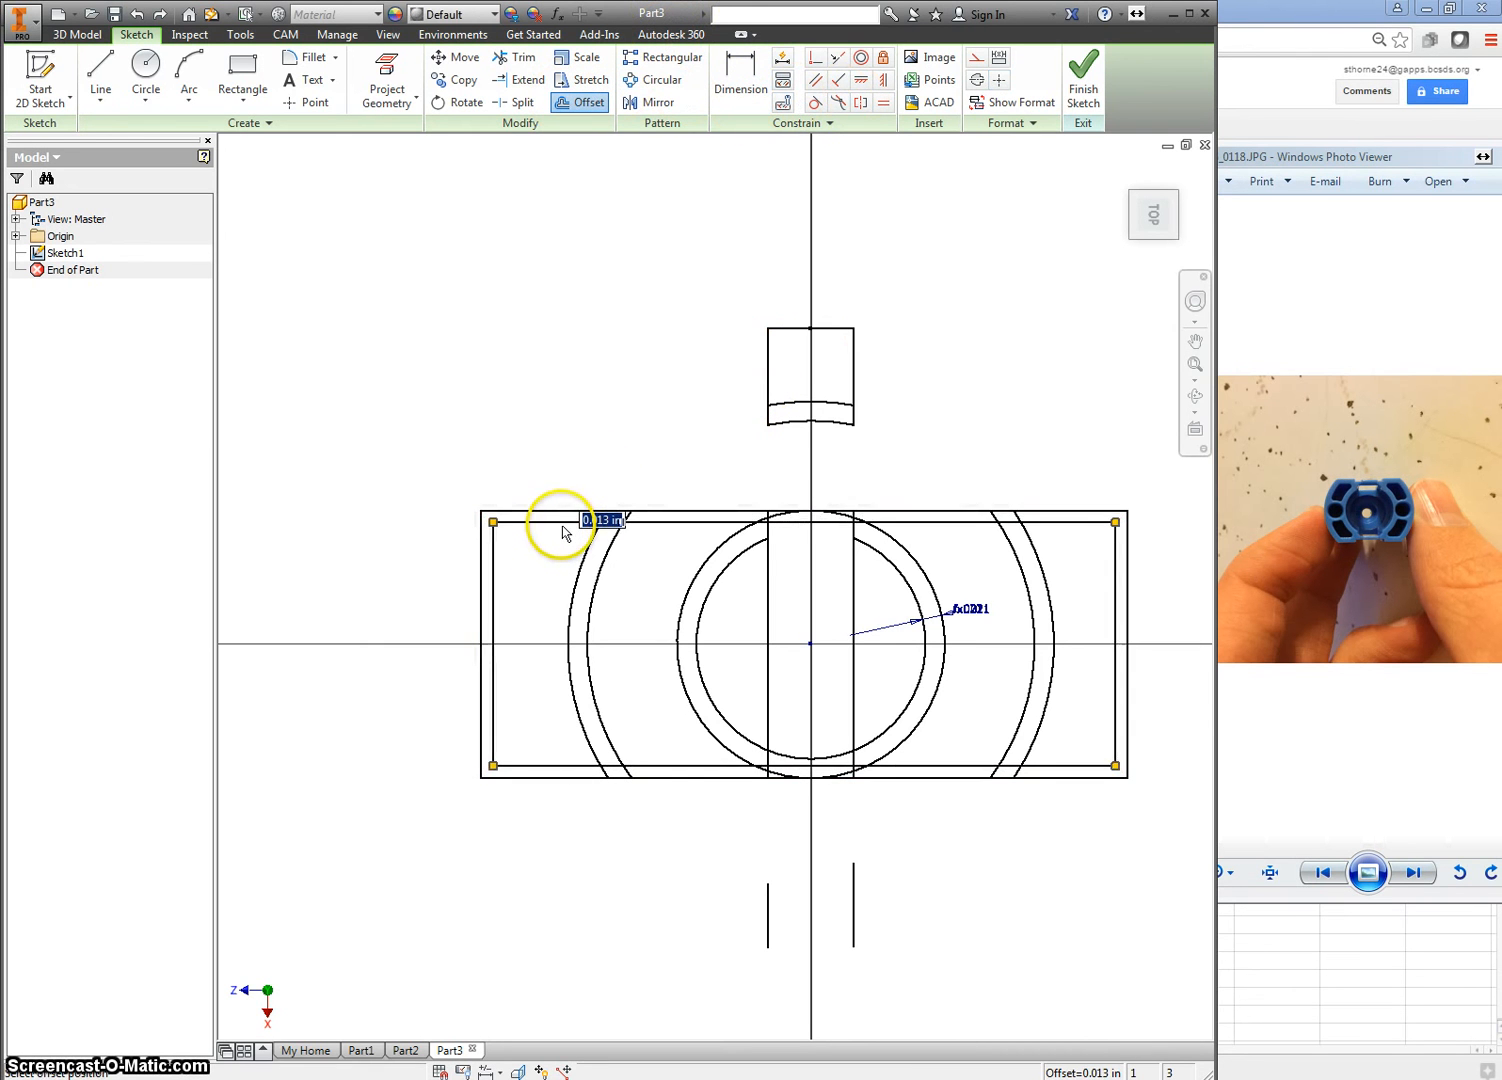
{"action": "left_click", "coordinate": [562, 532]}
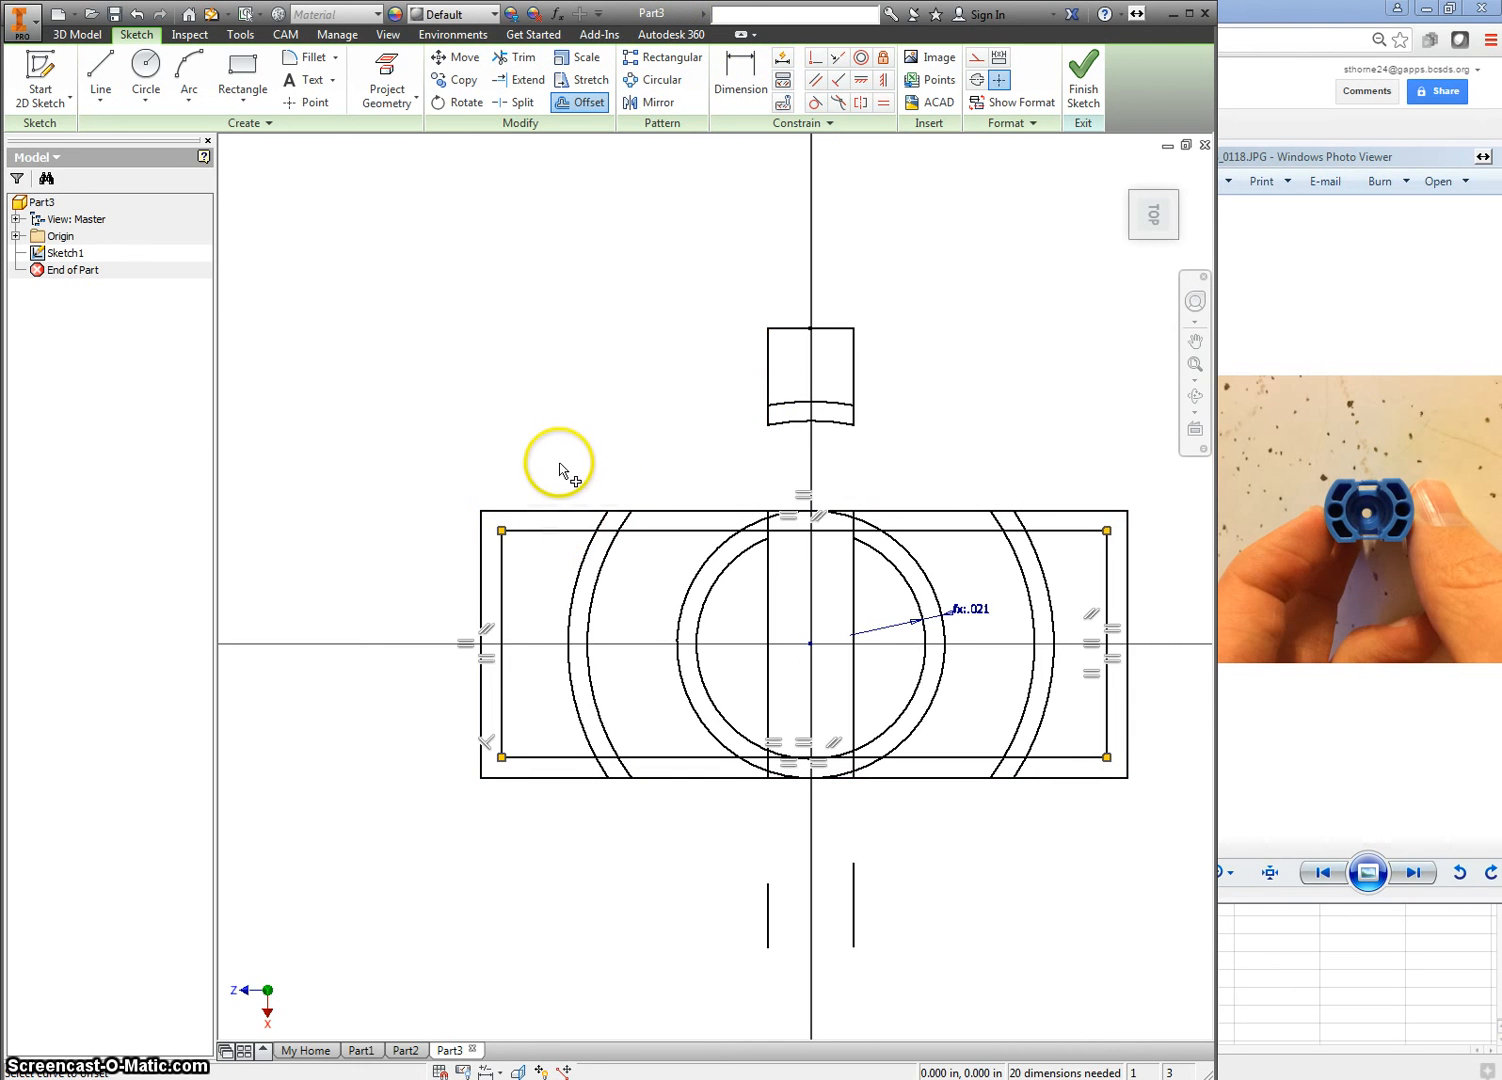
Dimension the gap between the wide rectangle's upper edge and its offset copy, linking the value to the centre ring's thickness dimension, d1.
{"action": "key", "text": "d"}
{"action": "left_click", "coordinate": [557, 512]}
{"action": "left_click", "coordinate": [556, 530]}
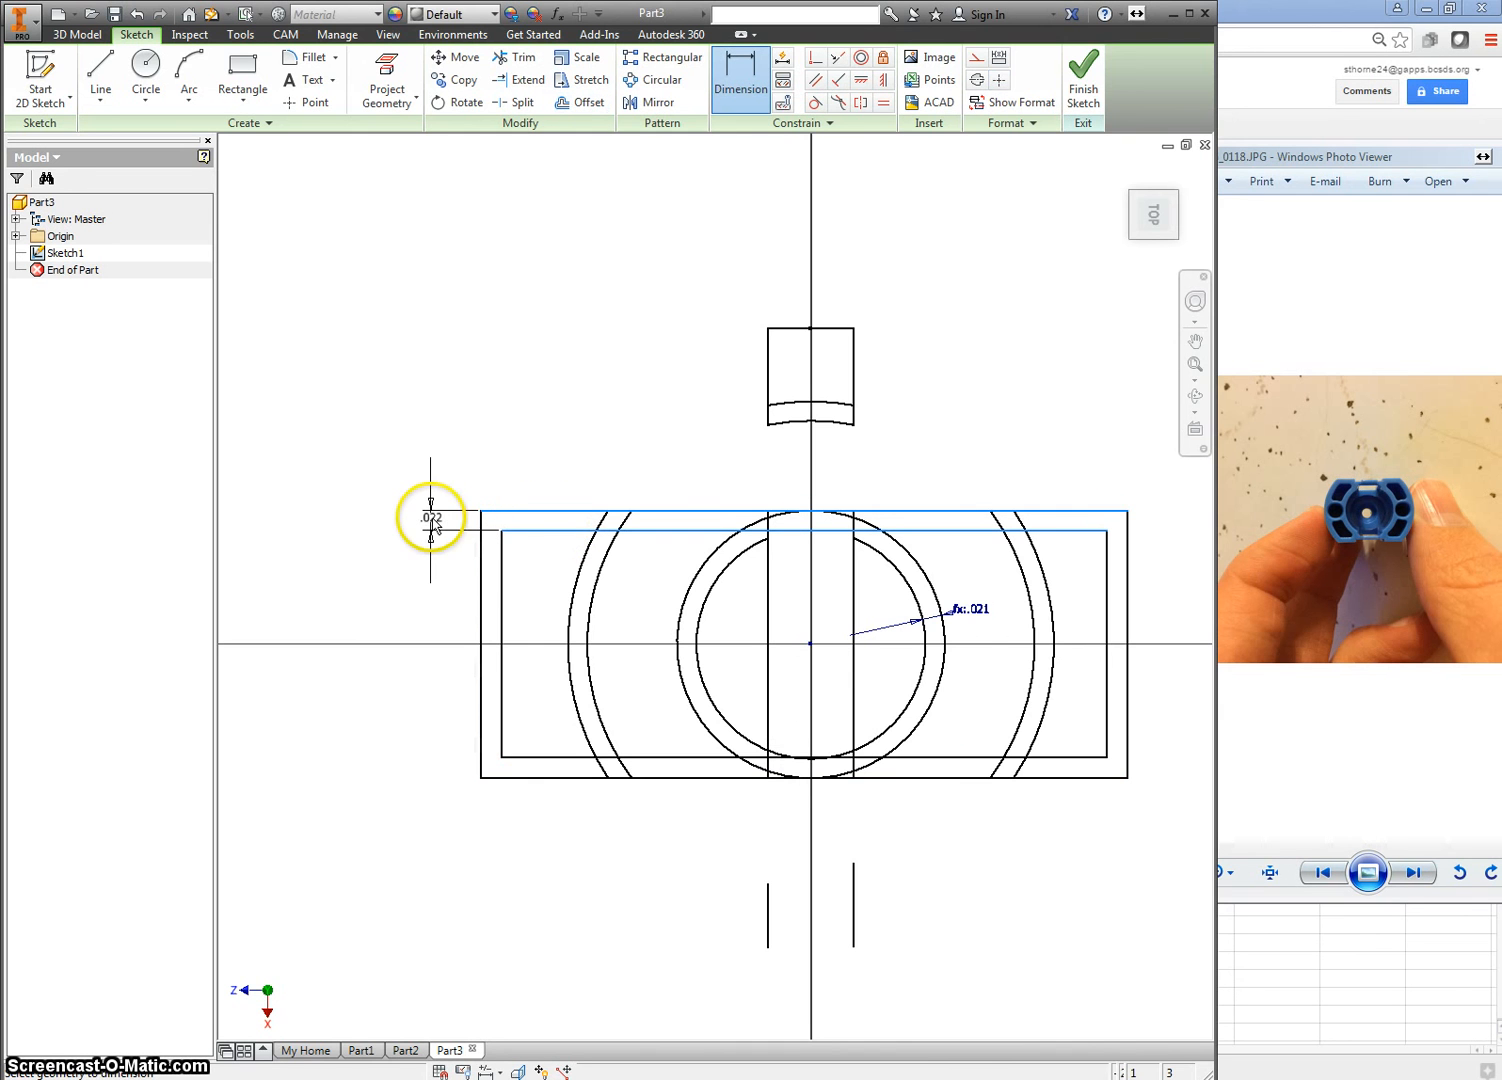
{"action": "left_click", "coordinate": [431, 522]}
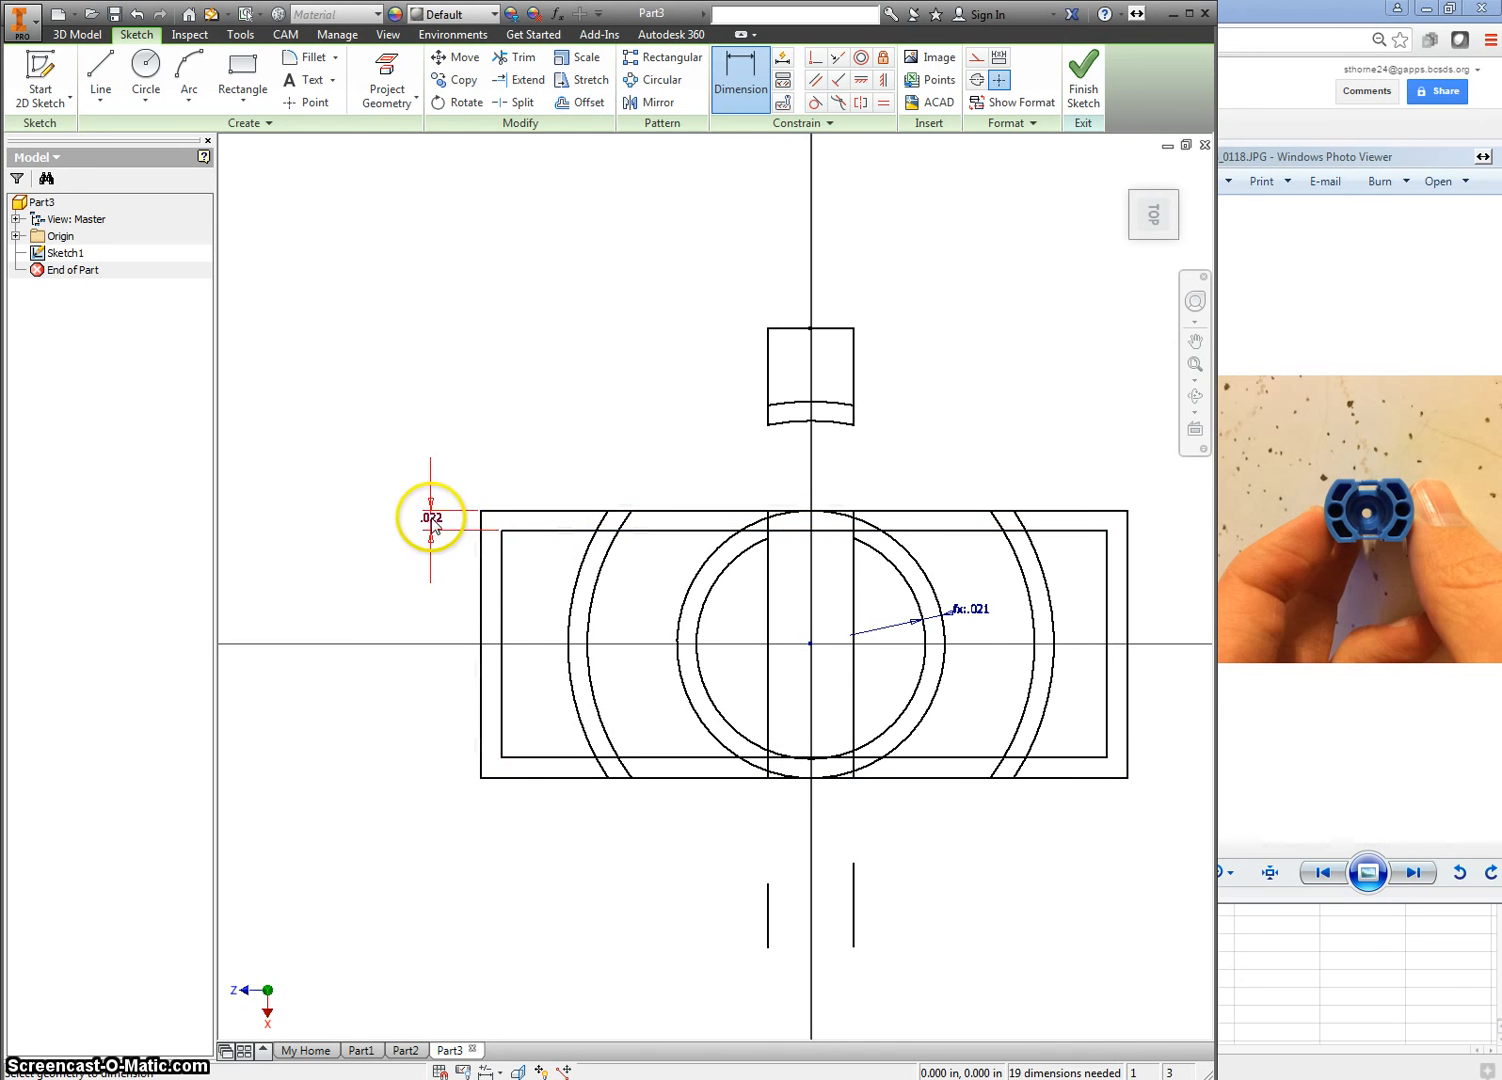
{"action": "left_click", "coordinate": [968, 610]}
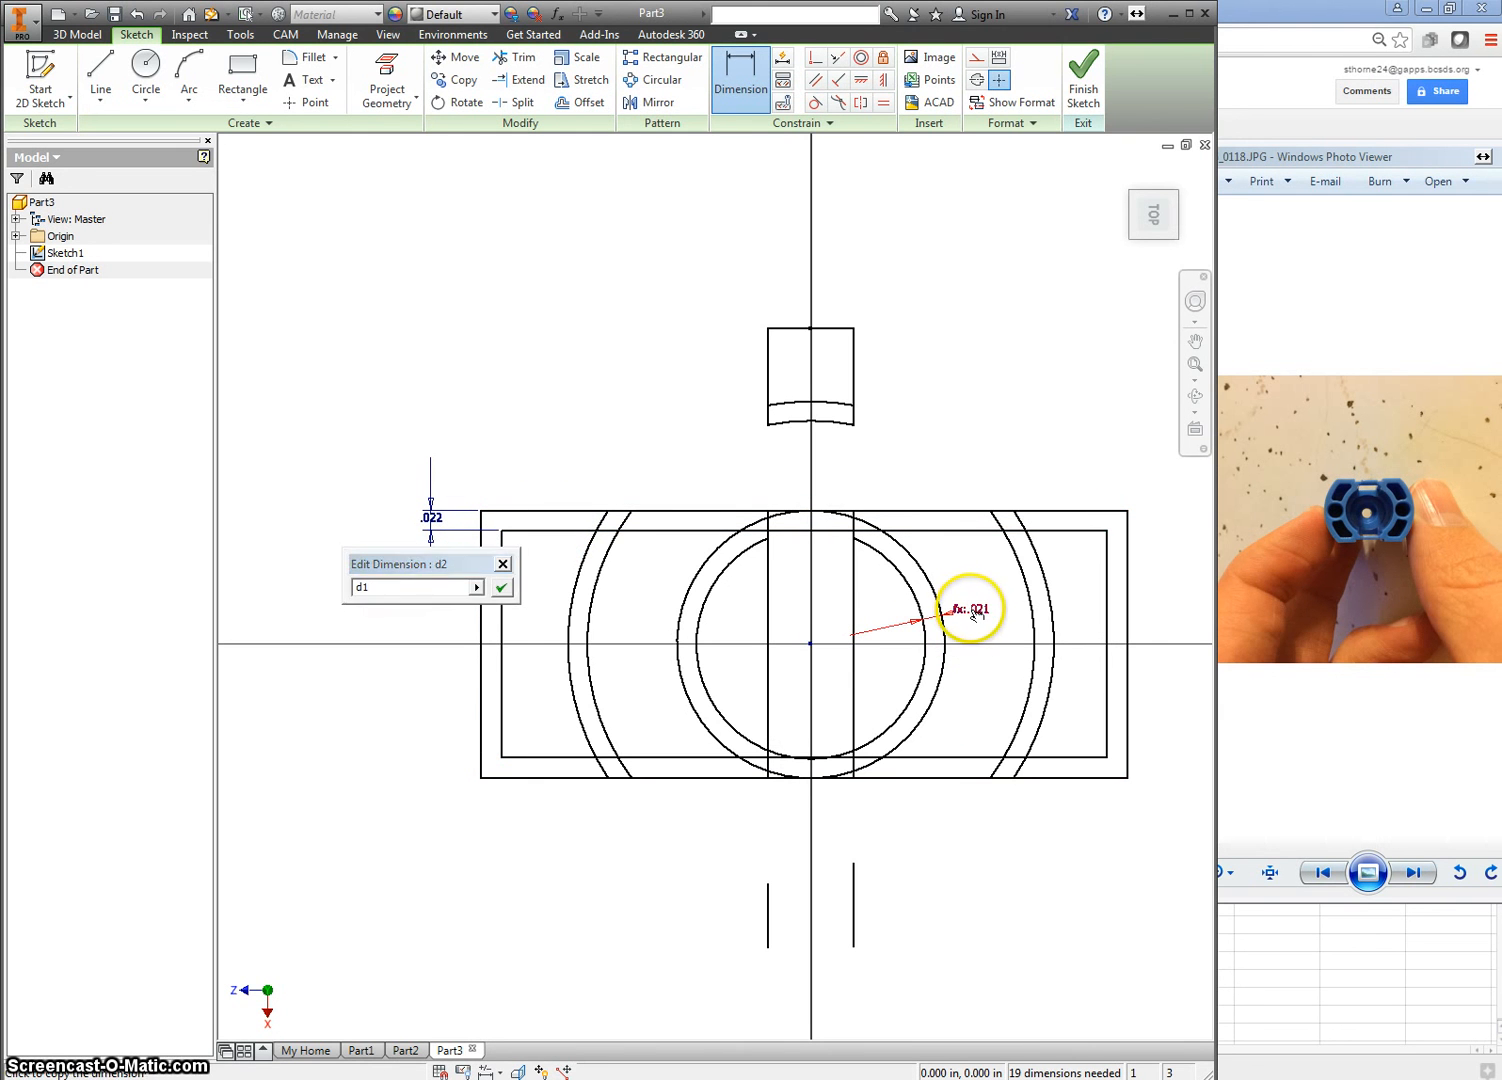
{"action": "left_click", "coordinate": [501, 589]}
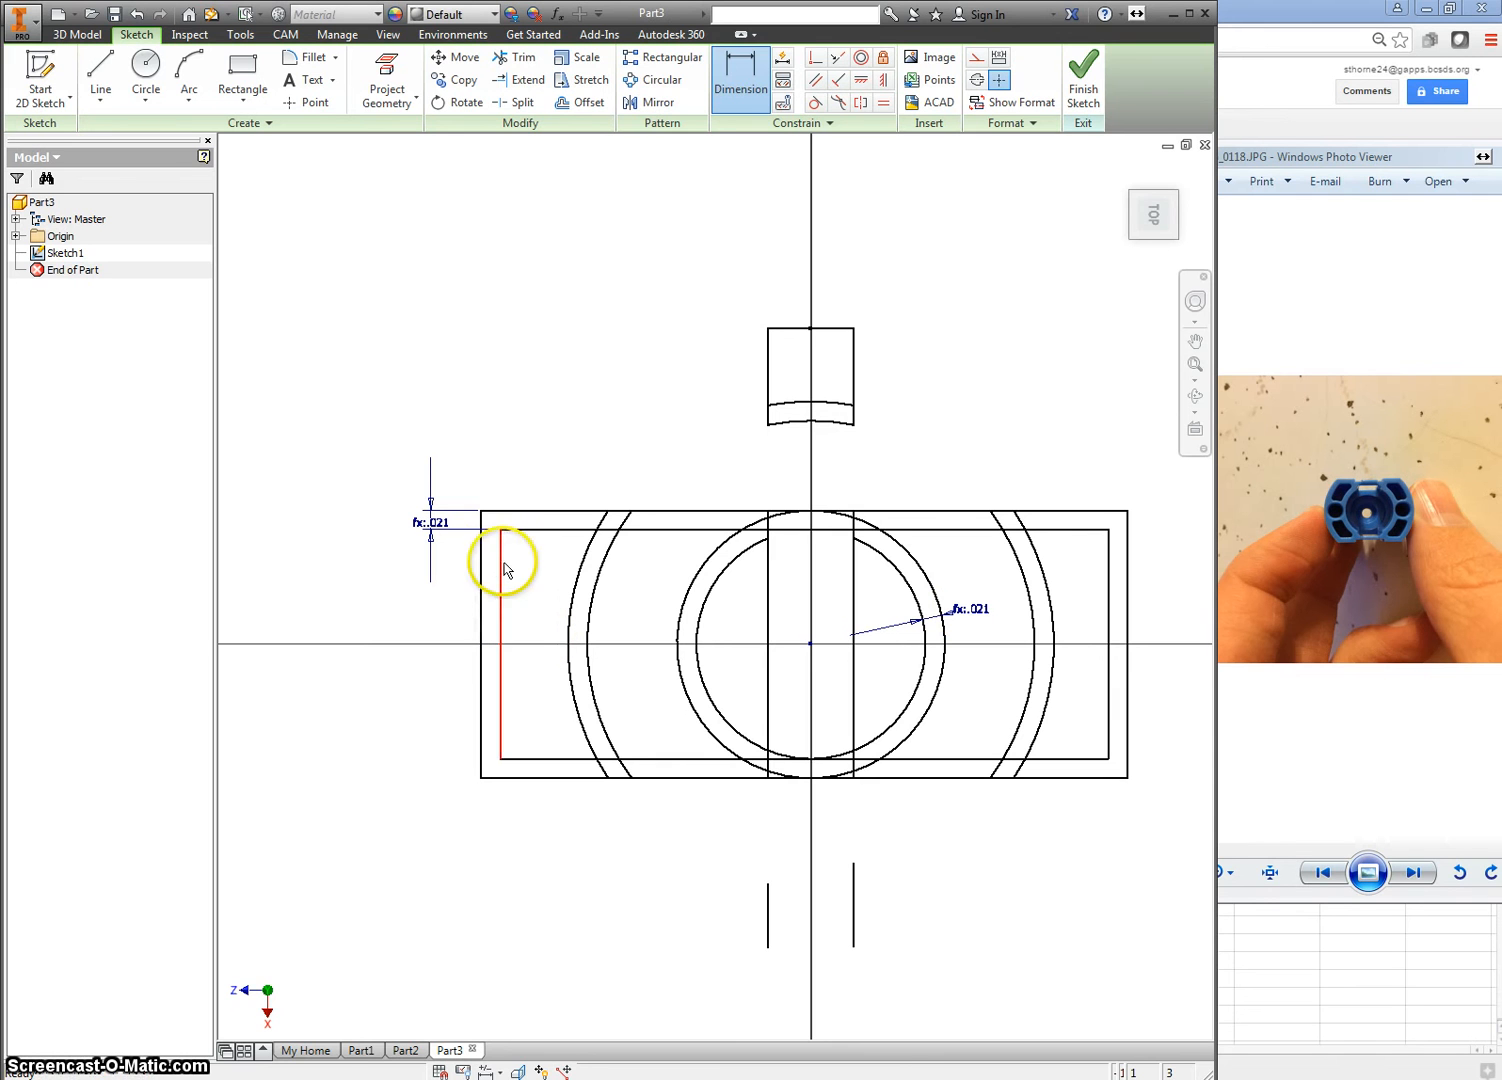
{"action": "key", "text": "Escape"}
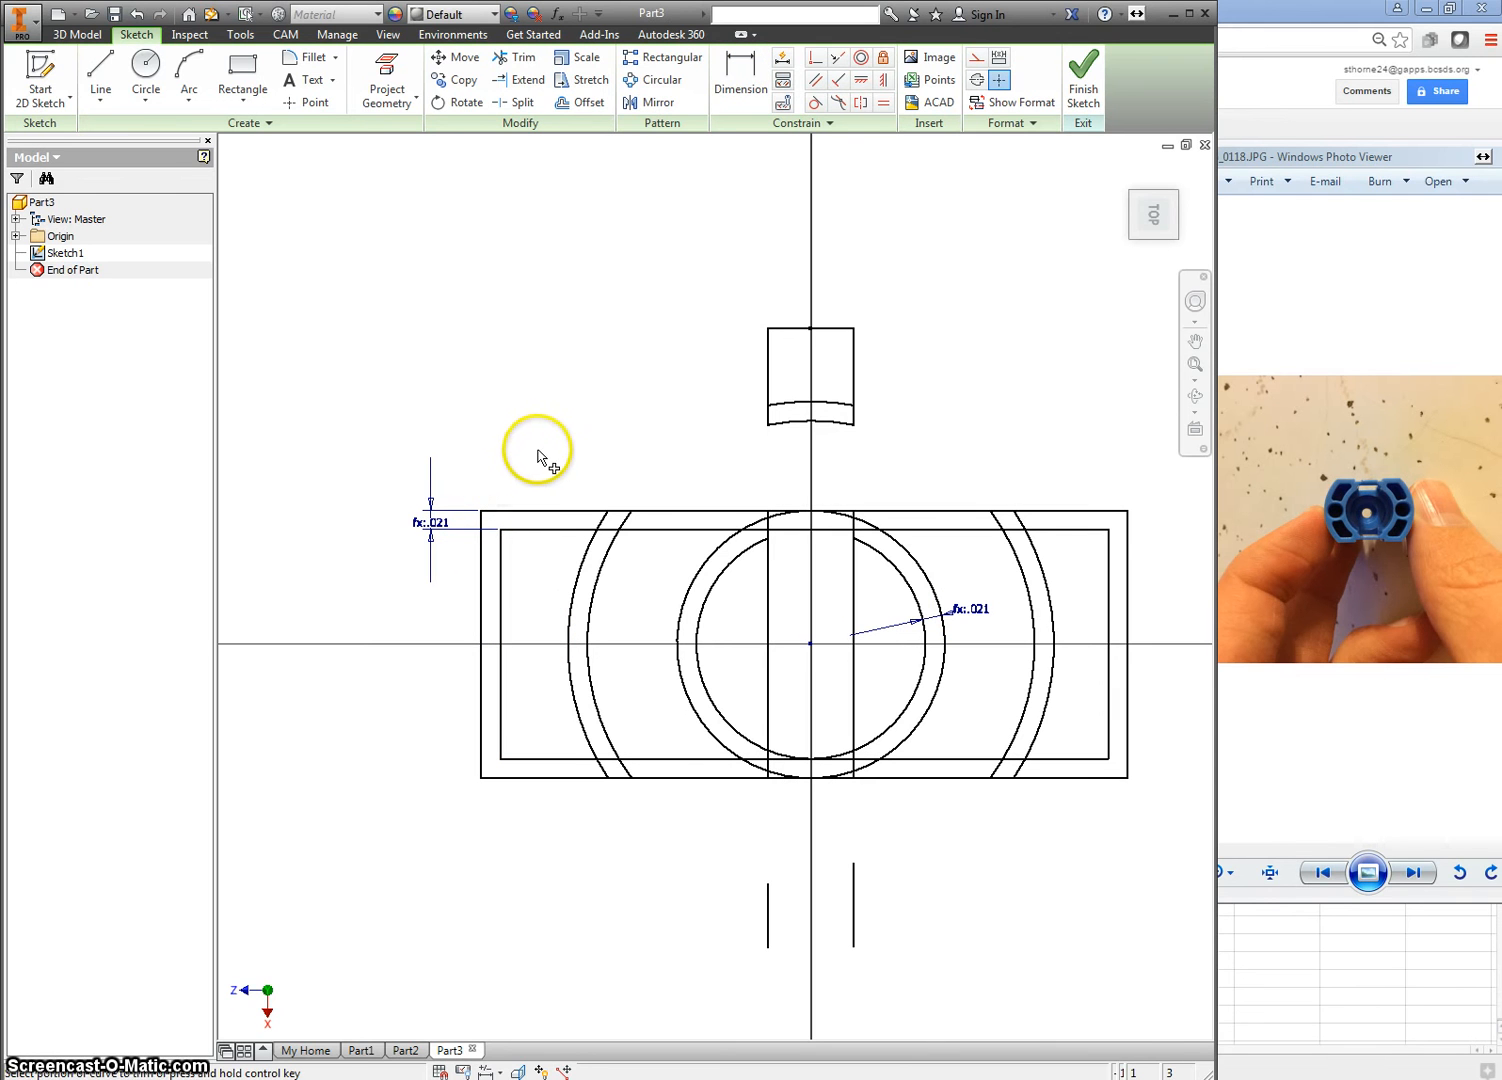
Trim the horizontal edges of the wide rectangle and its offset copy outside the outer arcs on both sides.
{"action": "key", "text": "x"}
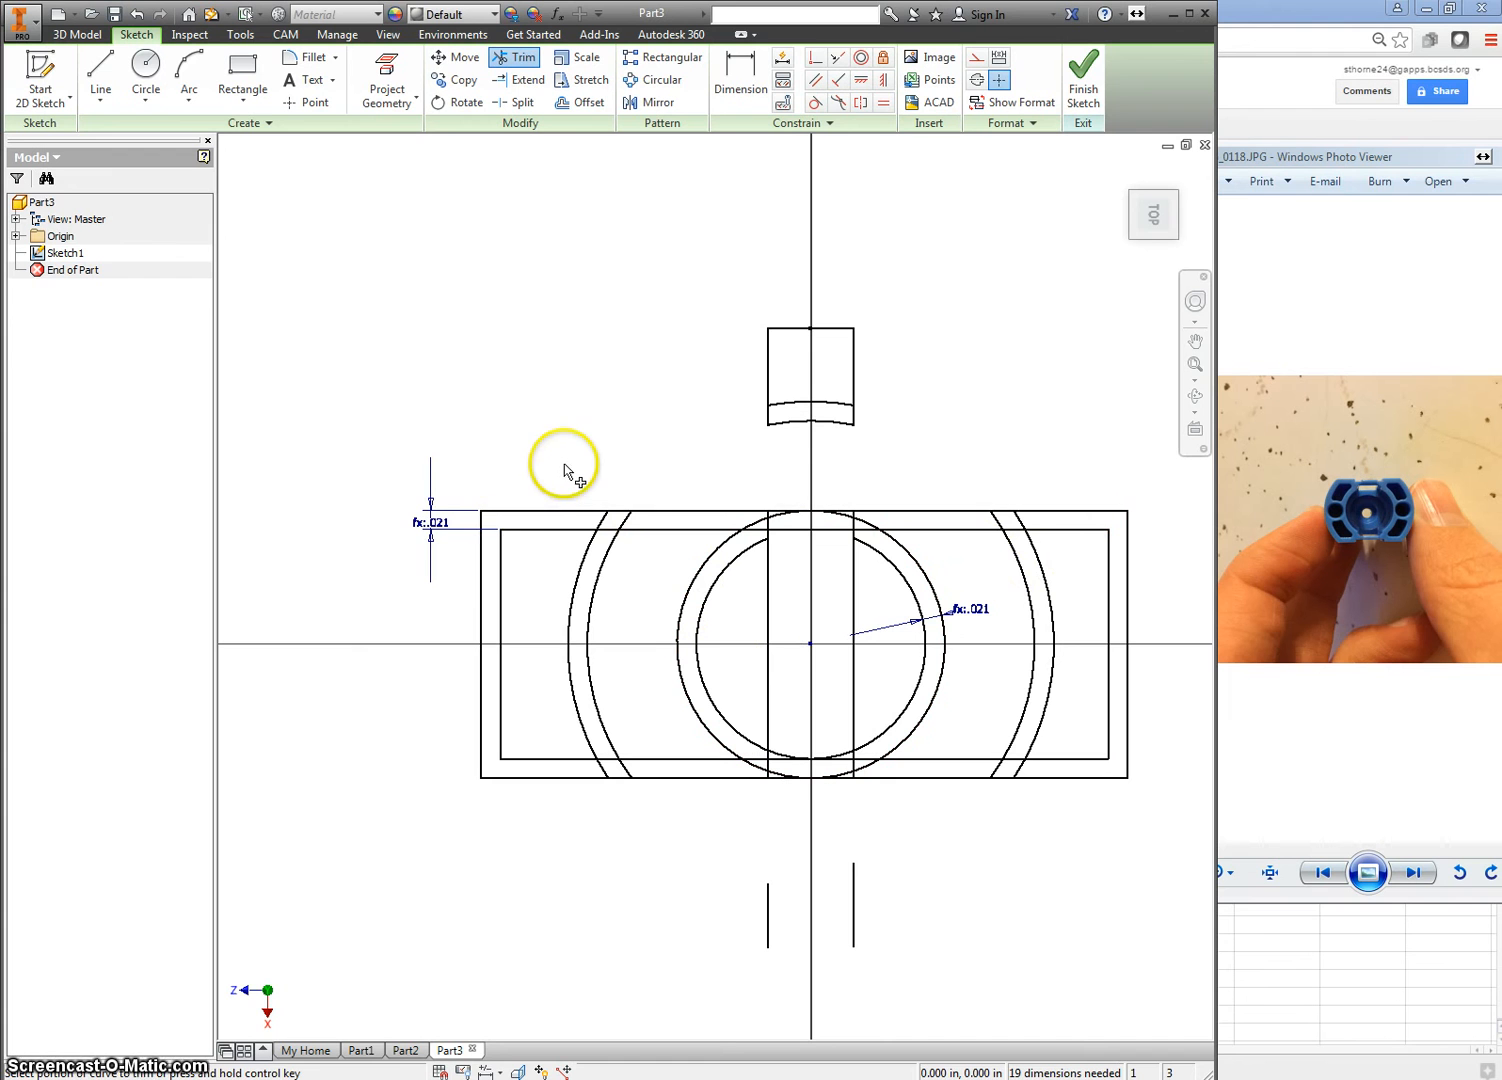
{"action": "mouse_move", "coordinate": [564, 466]}
{"action": "left_mouse_down"}
{"action": "mouse_move", "coordinate": [546, 547]}
{"action": "mouse_move", "coordinate": [552, 824]}
{"action": "left_mouse_up"}
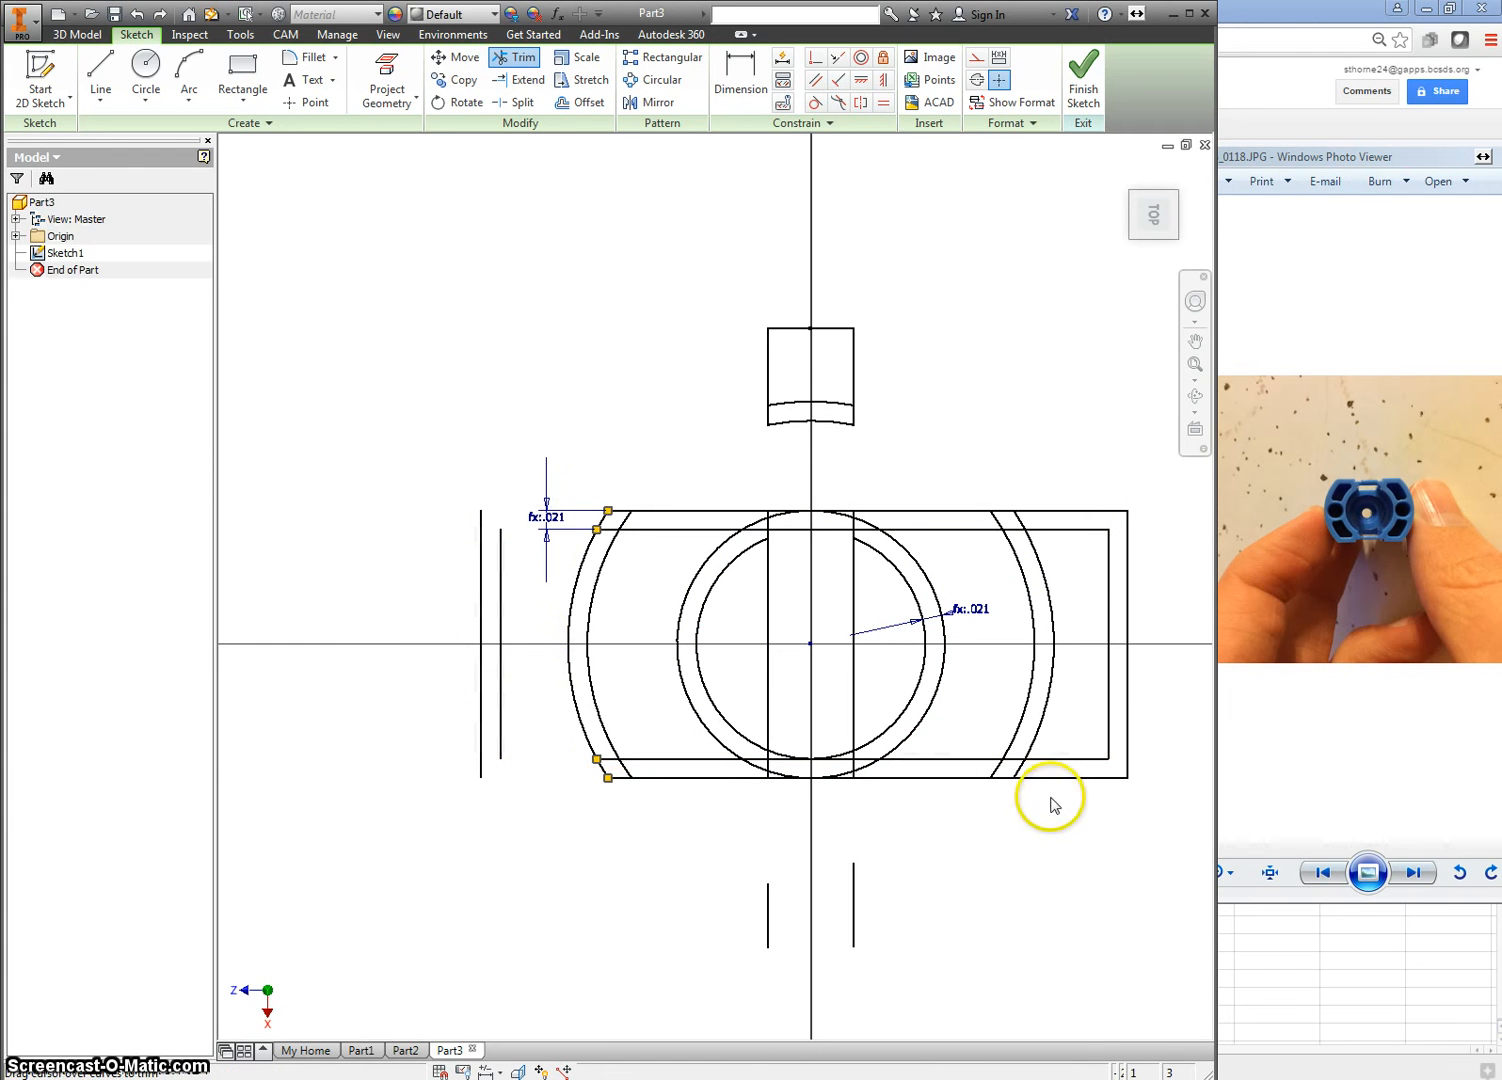
{"action": "mouse_move", "coordinate": [1051, 805]}
{"action": "left_mouse_down"}
{"action": "mouse_move", "coordinate": [1066, 583]}
{"action": "mouse_move", "coordinate": [1029, 446]}
{"action": "mouse_move", "coordinate": [1015, 447]}
{"action": "left_mouse_up"}
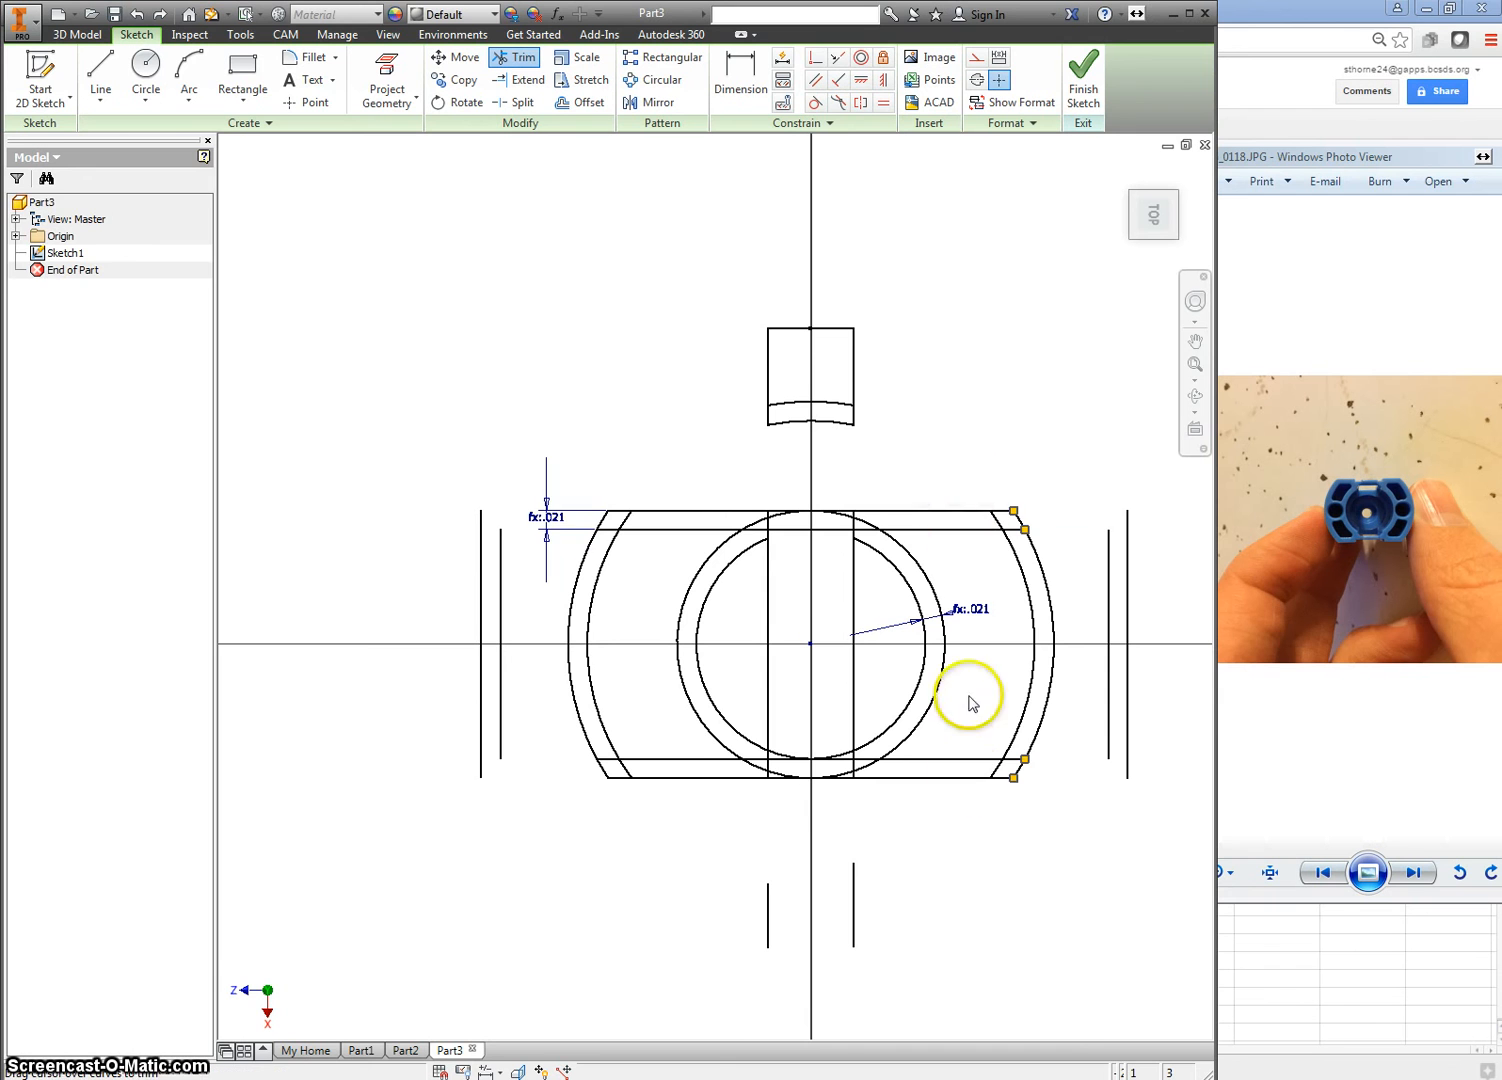
Trim both rectangles' horizontal edges between the centre ring and the side arcs, plus the offset lines' short segments inside the left arc band.
{"action": "left_click_drag", "start_coordinate": [968, 703], "coordinate": [932, 838]}
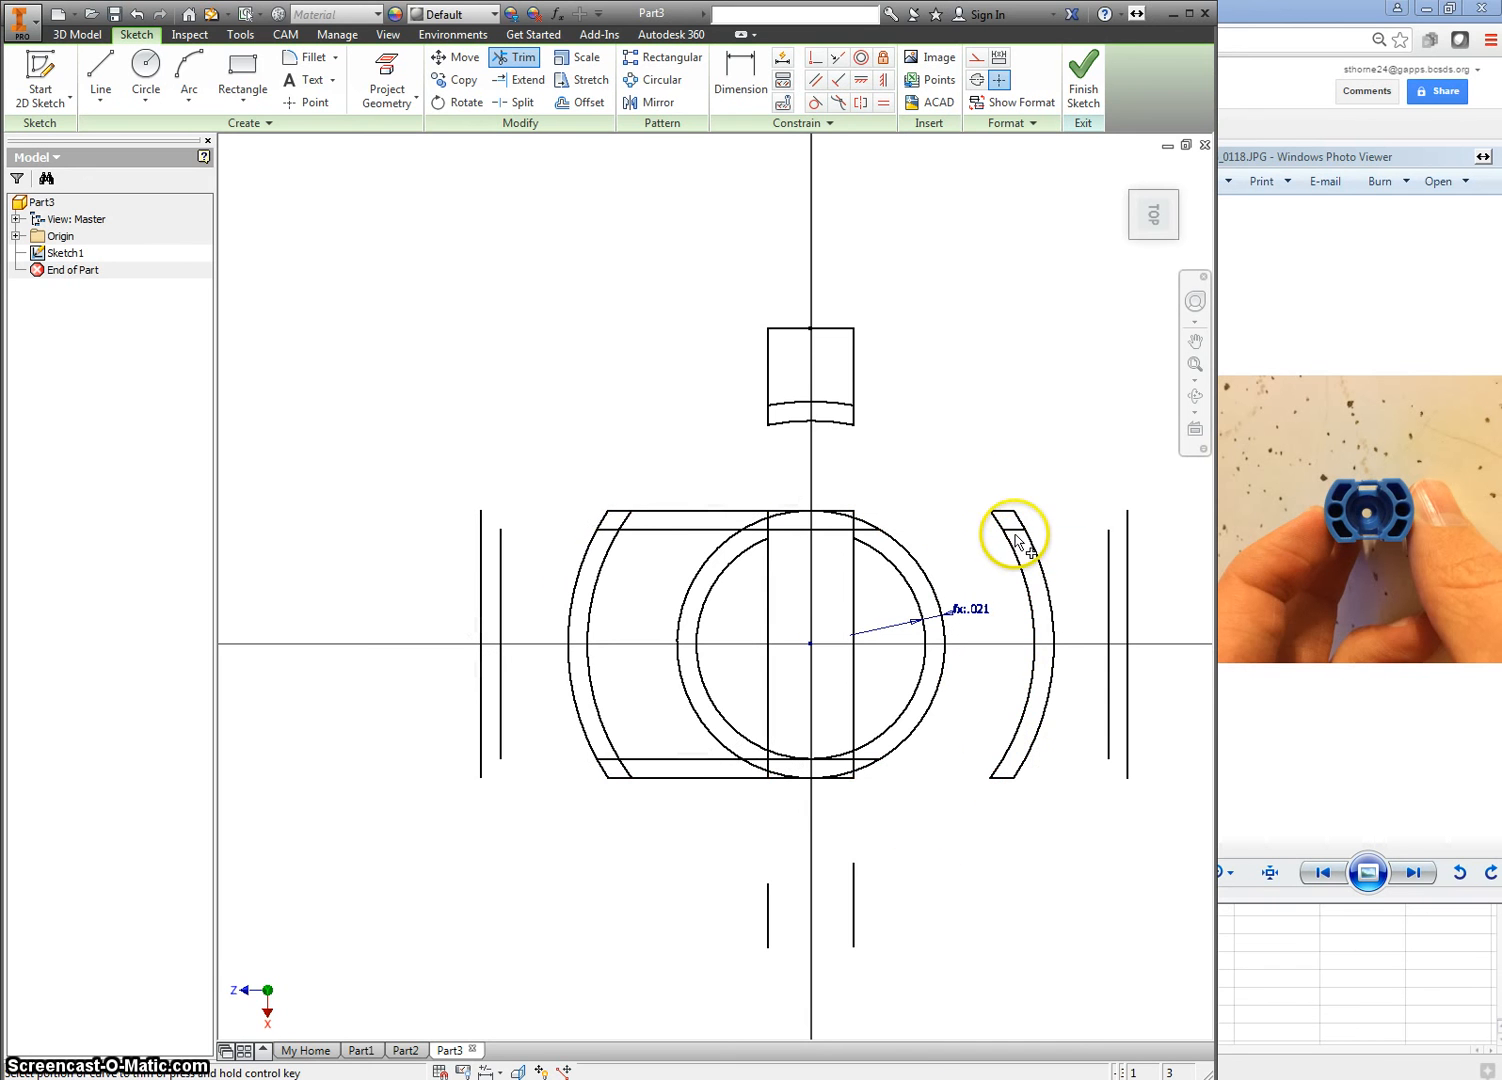
{"action": "mouse_move", "coordinate": [700, 465]}
{"action": "left_mouse_down"}
{"action": "mouse_move", "coordinate": [677, 593]}
{"action": "mouse_move", "coordinate": [697, 831]}
{"action": "left_mouse_up"}
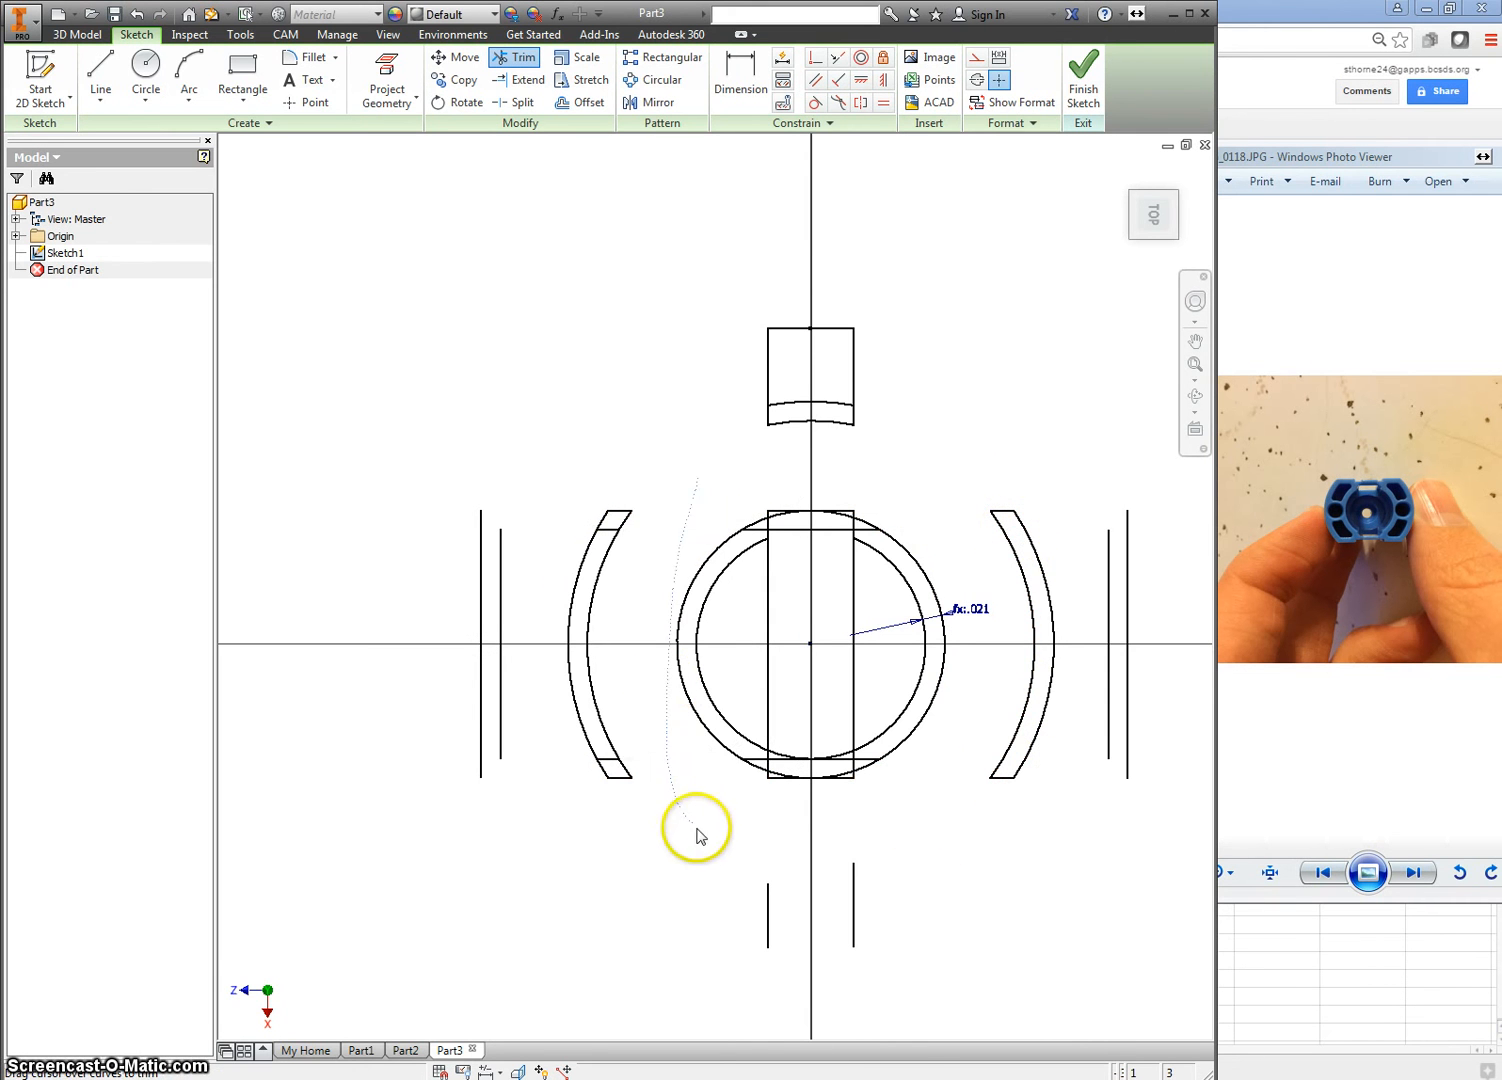
{"action": "left_click", "coordinate": [610, 759]}
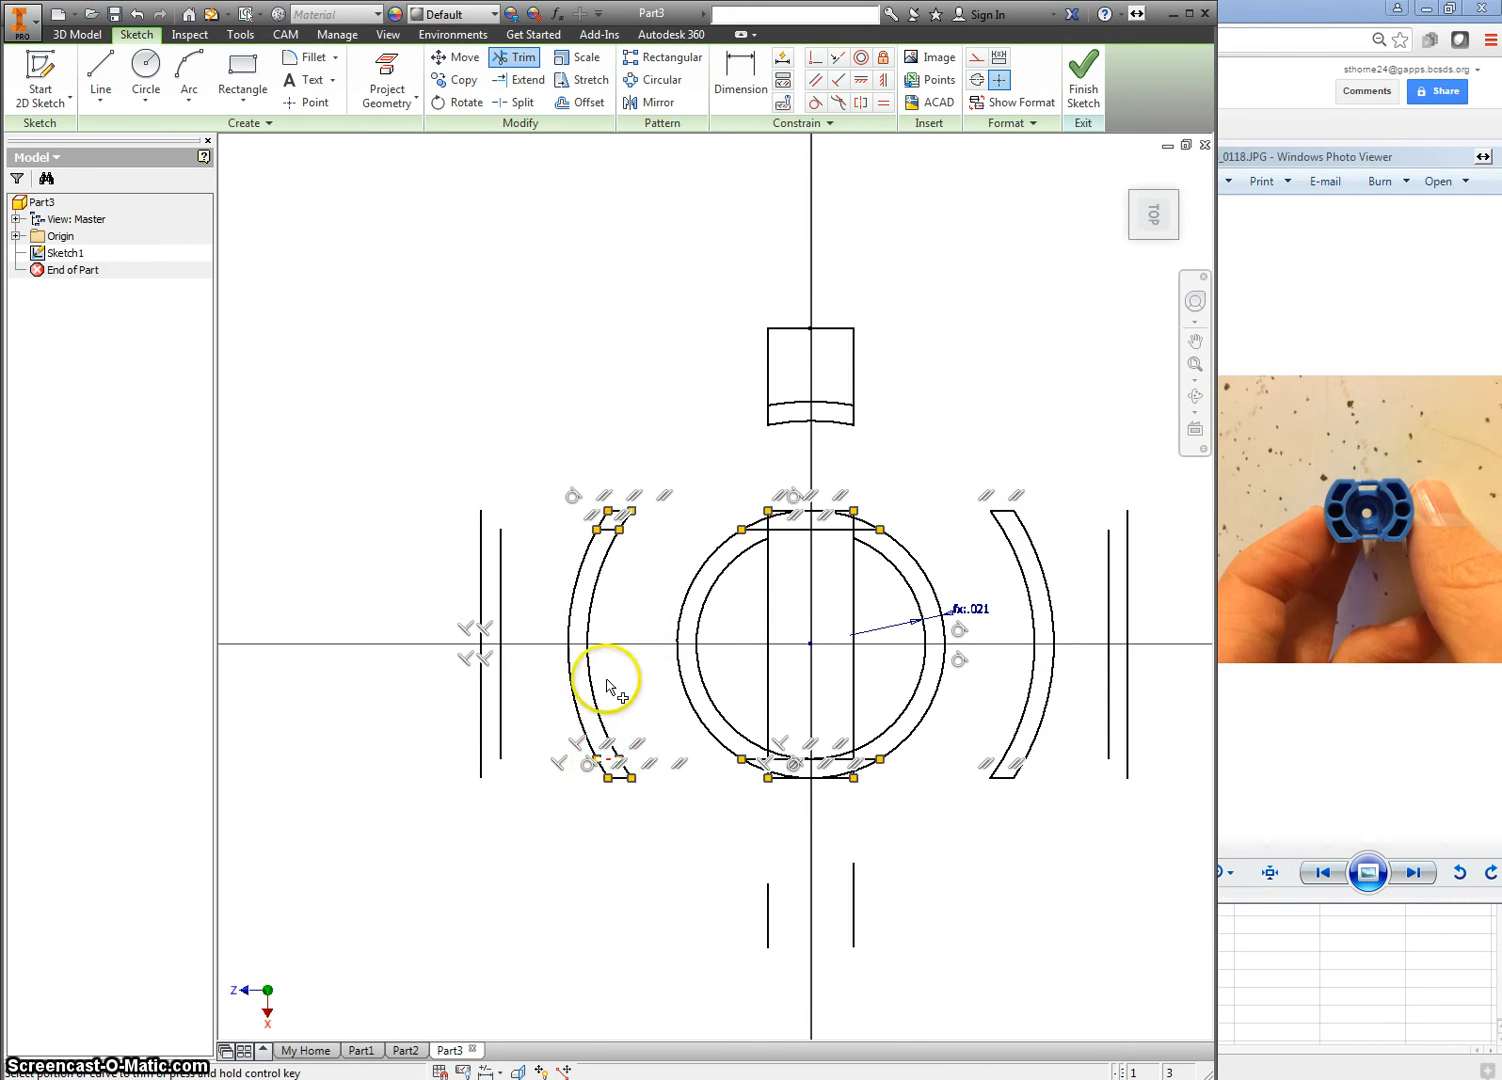
{"action": "left_click", "coordinate": [612, 535]}
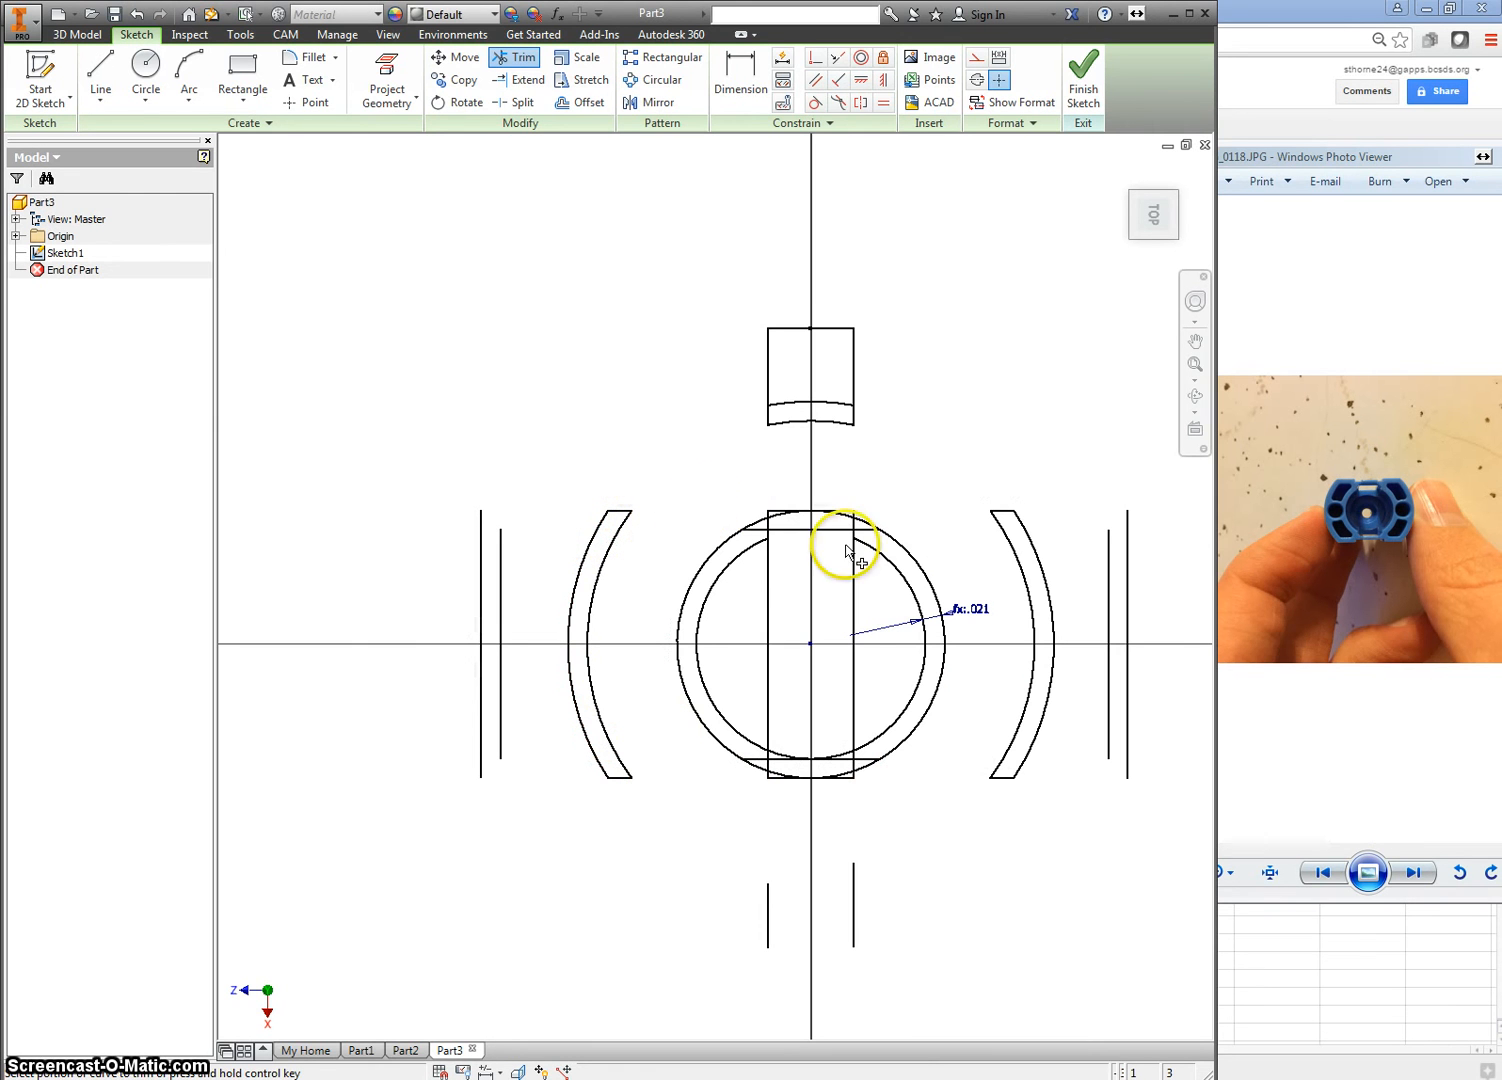
Trim the narrow rectangle's sides inside the innermost circle and the surplus lines around the upper notch, keeping the offset line as its top.
{"action": "left_click", "coordinate": [769, 566]}
{"action": "left_click", "coordinate": [855, 537]}
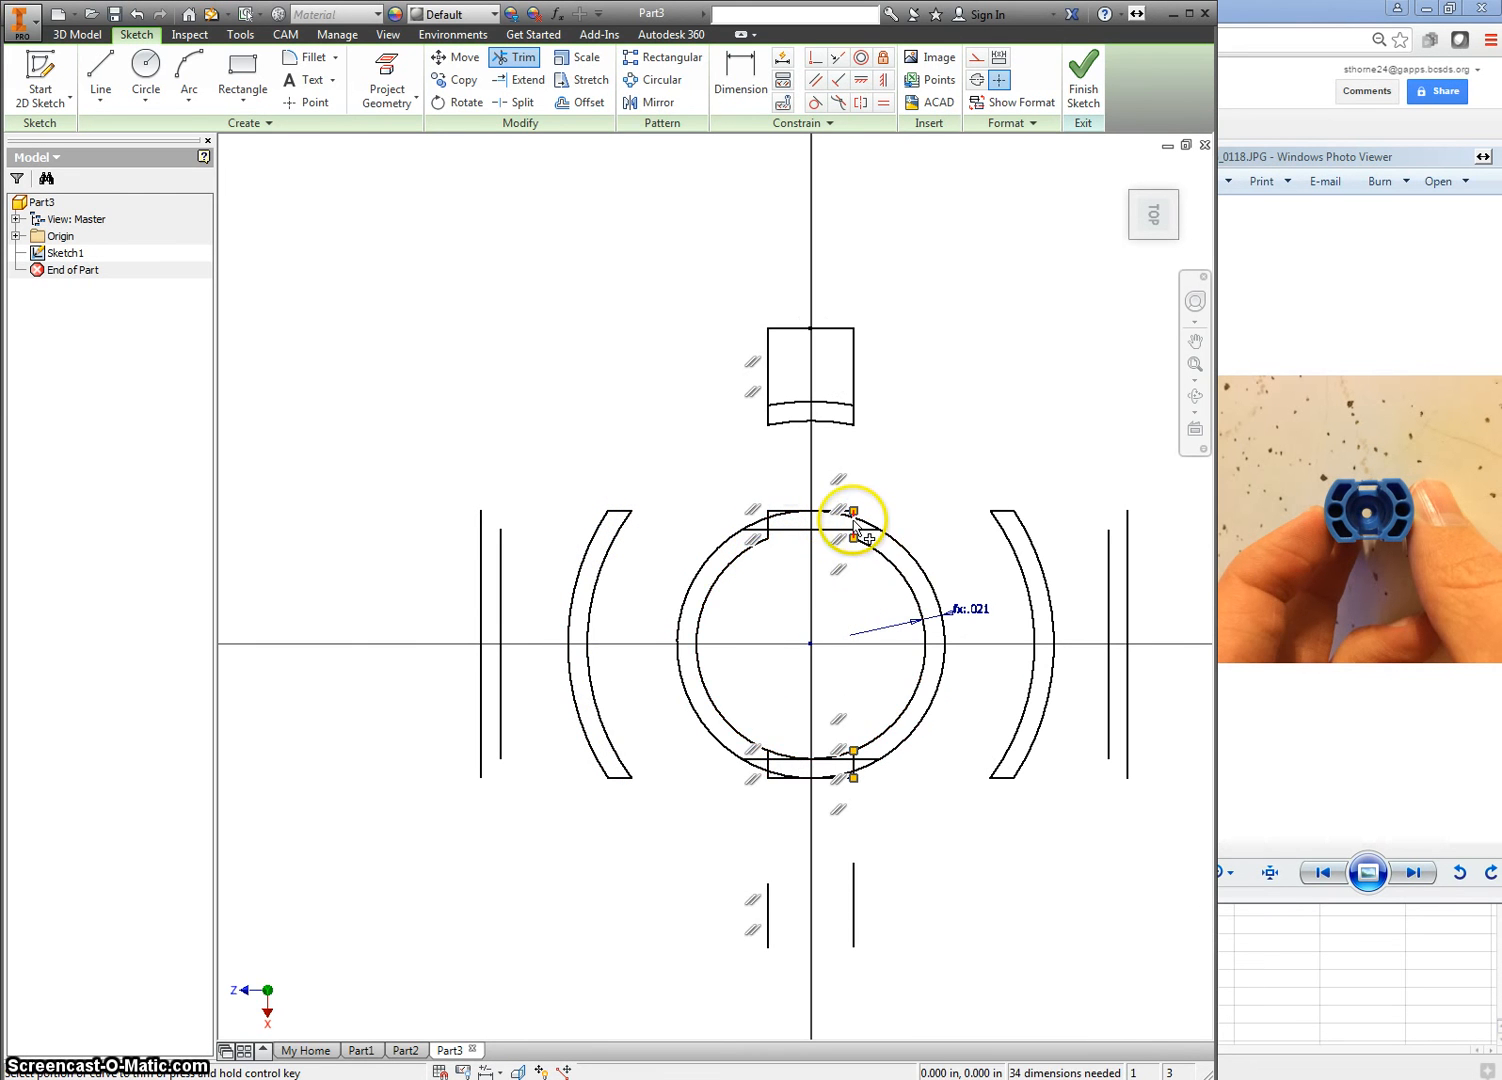
{"action": "scroll", "coordinate": [853, 530], "scroll_direction": "up", "scroll_amount": 5}
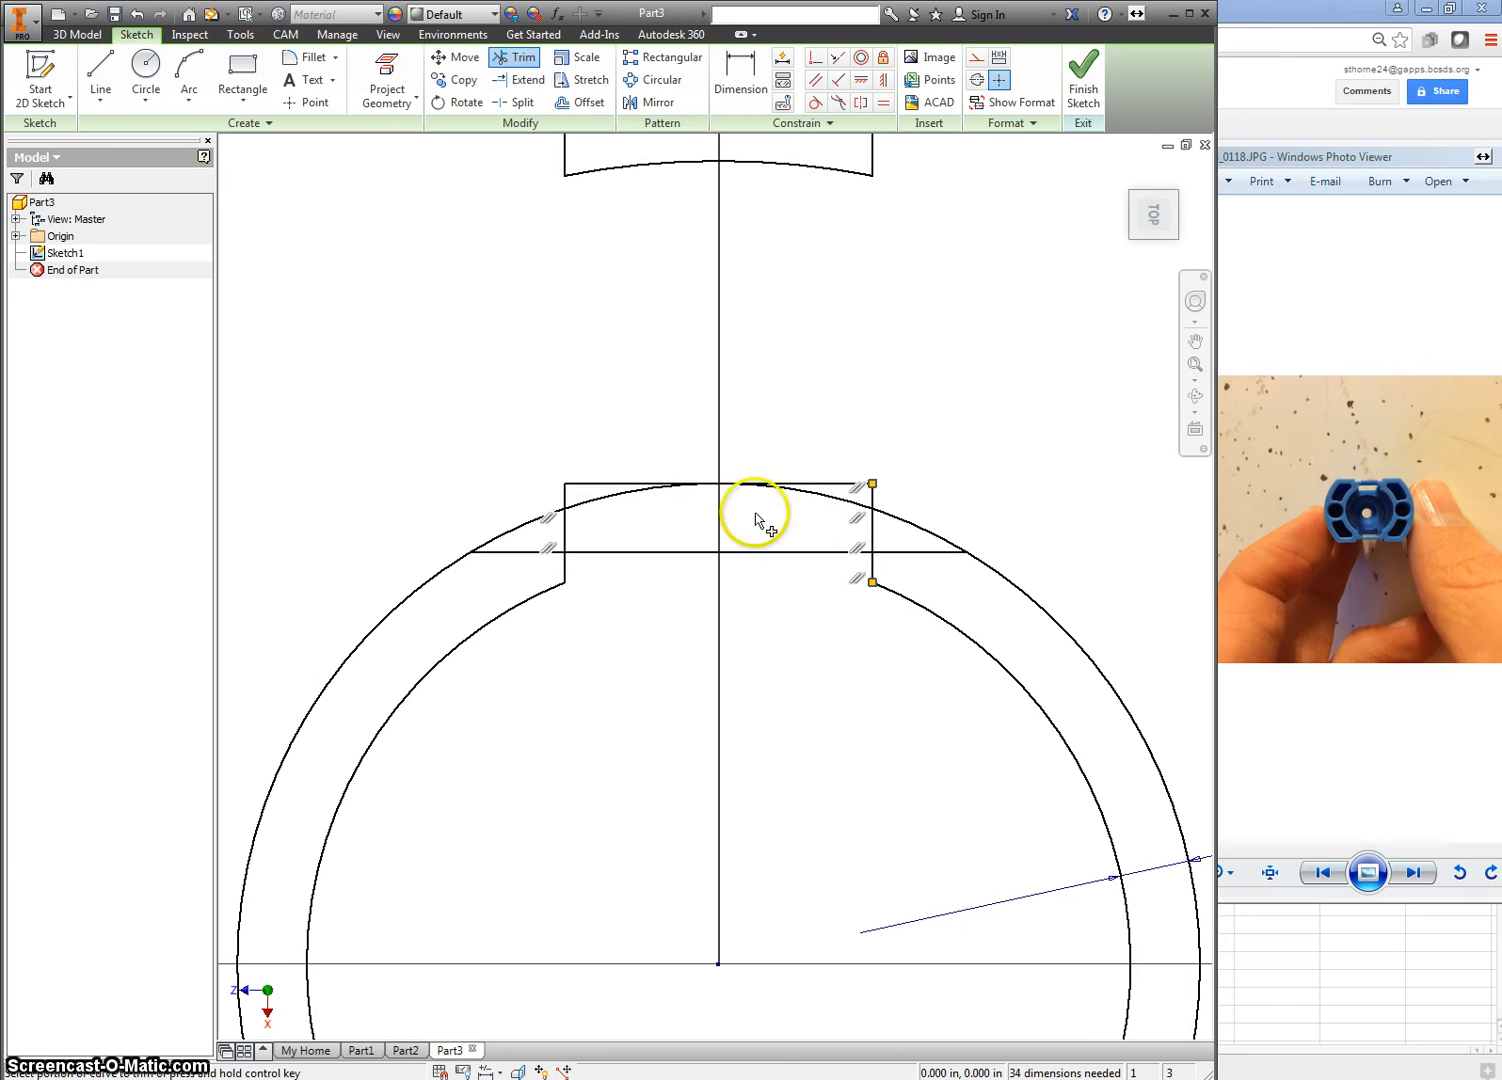
{"action": "left_click", "coordinate": [574, 530]}
{"action": "left_click_drag", "start_coordinate": [559, 495], "coordinate": [588, 478]}
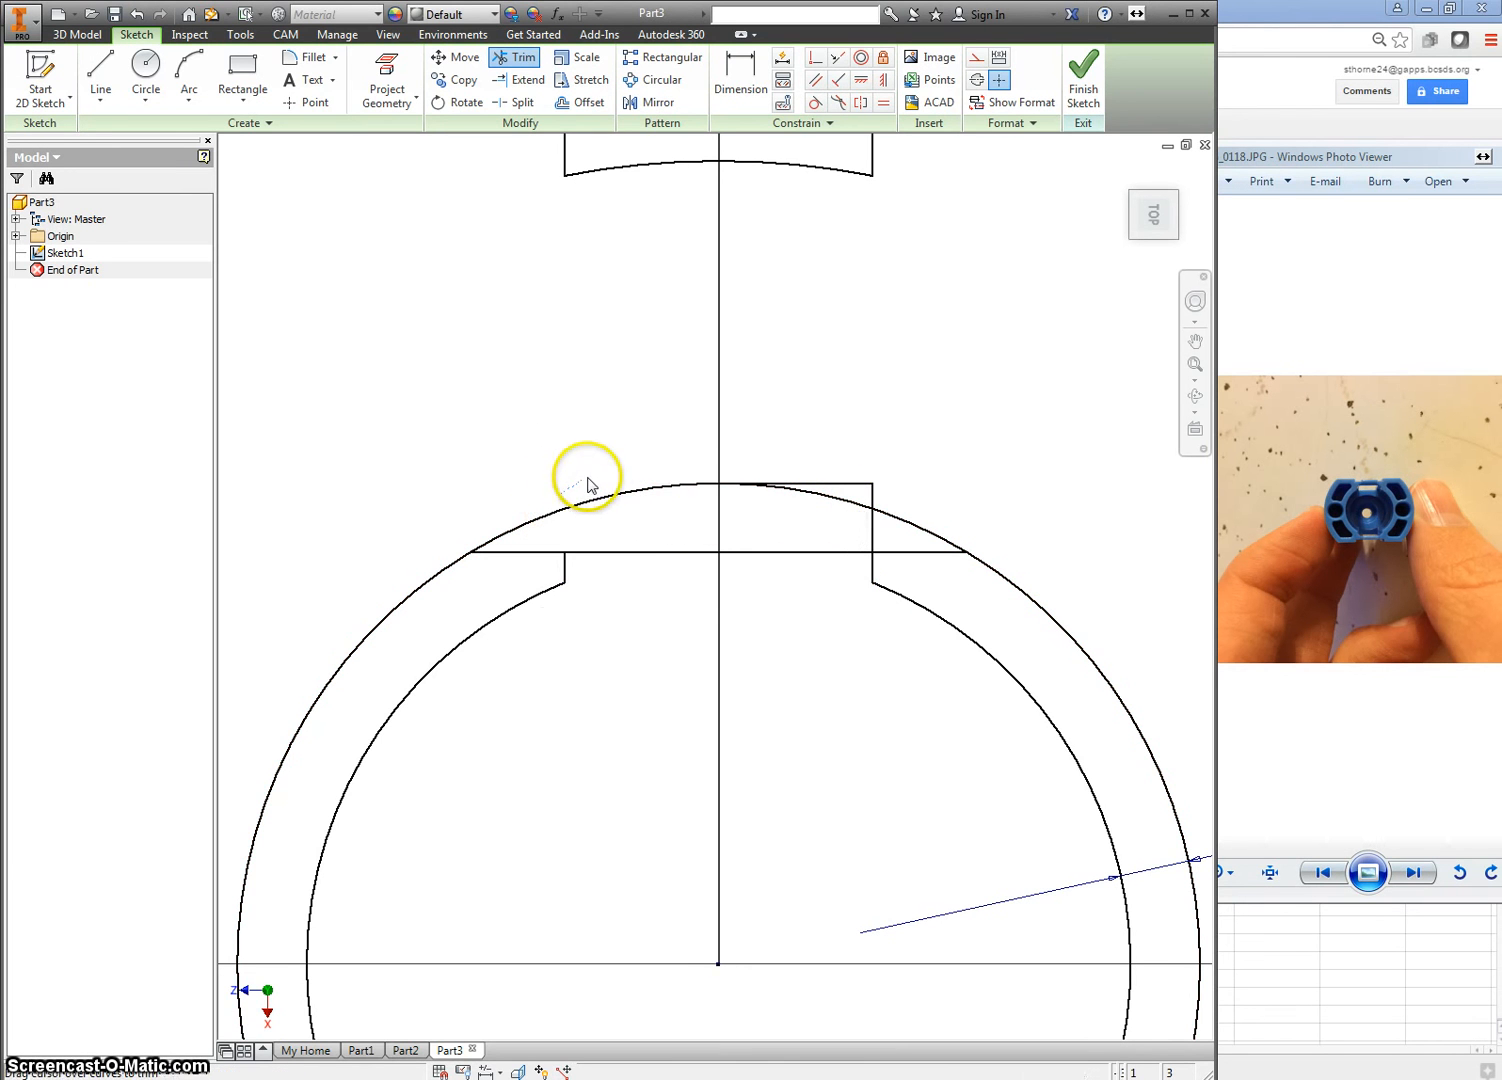
{"action": "left_click", "coordinate": [858, 487]}
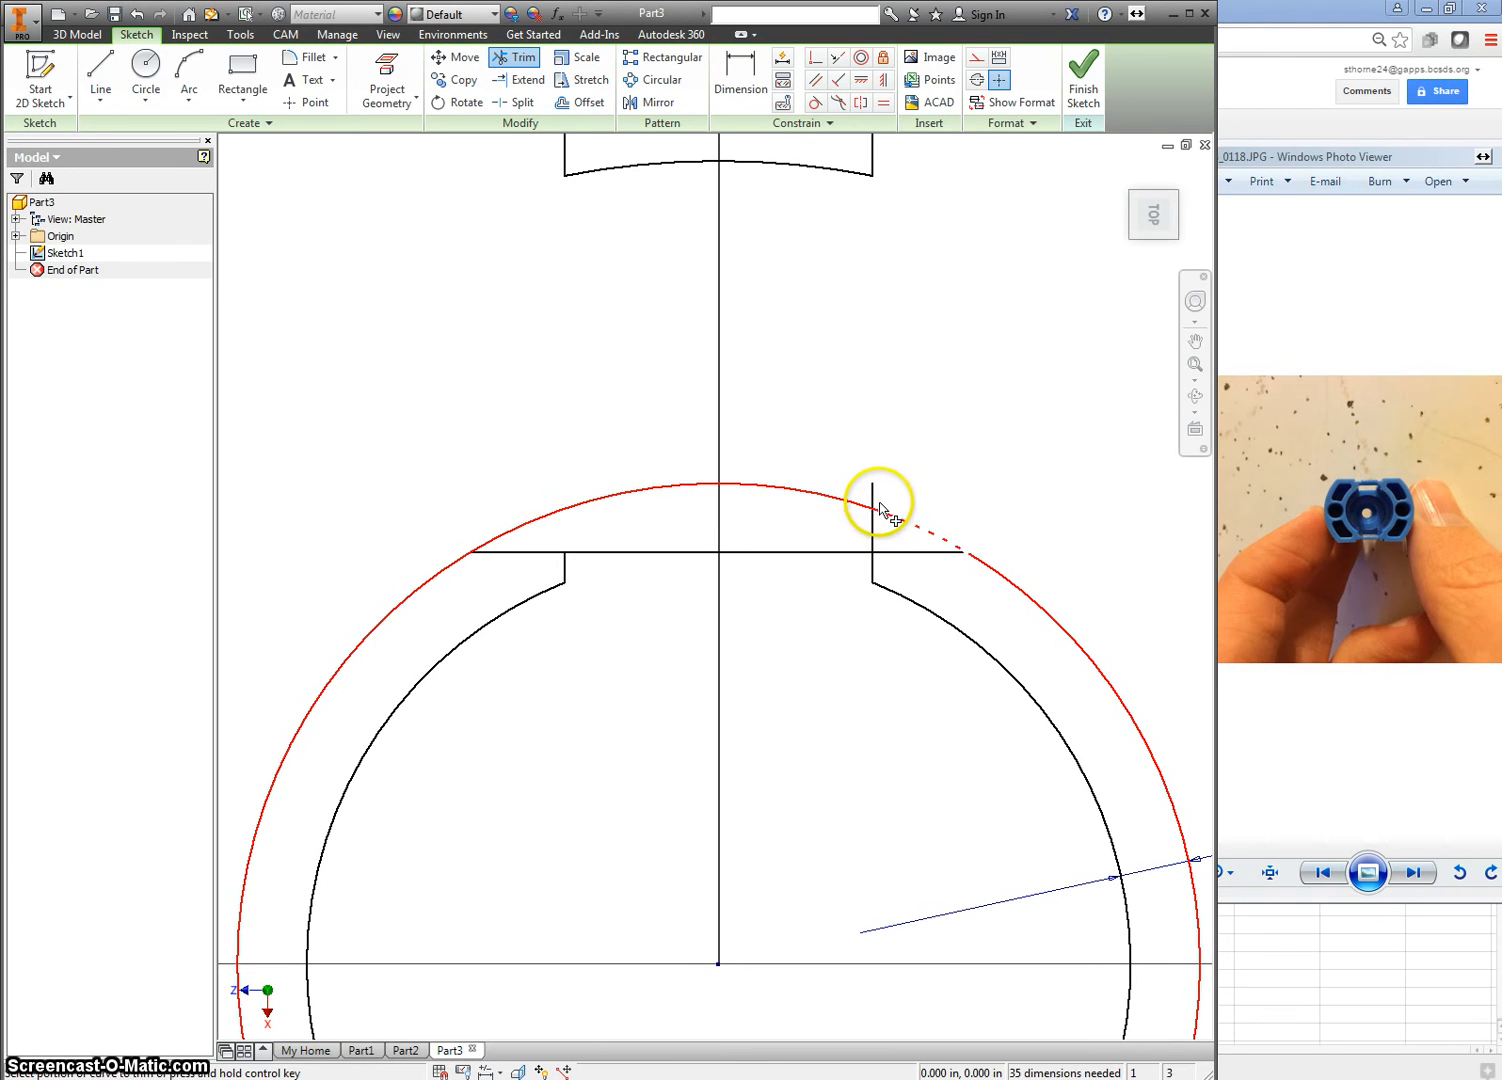
{"action": "left_click", "coordinate": [871, 535]}
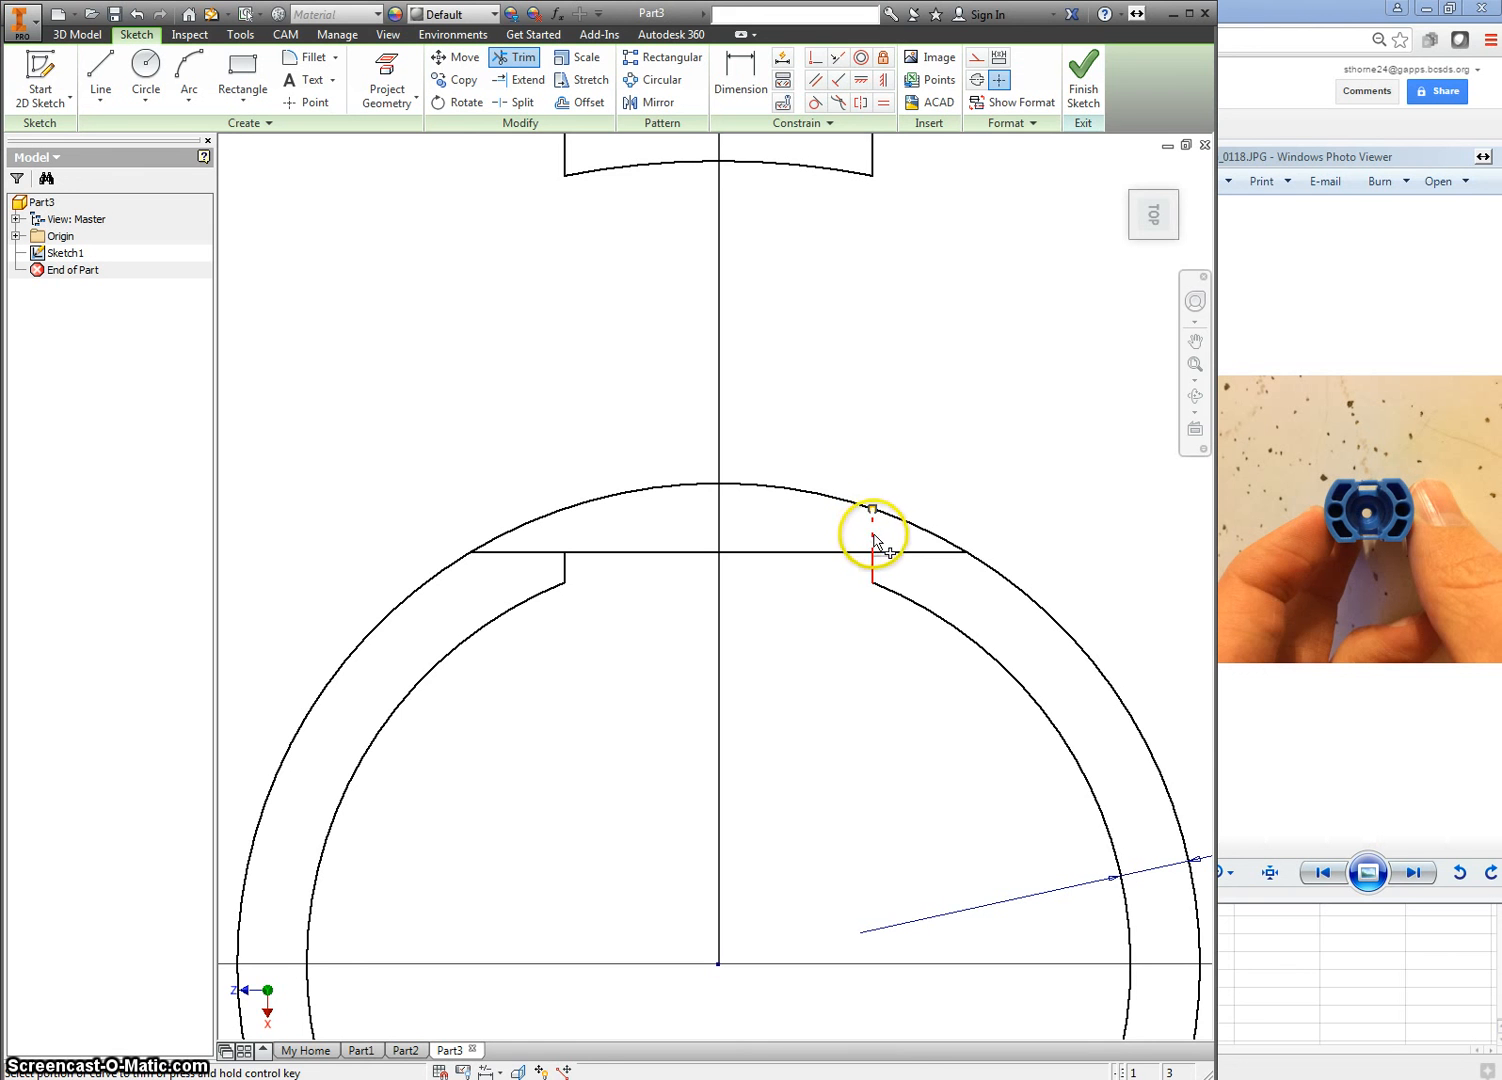
{"action": "left_click", "coordinate": [915, 549]}
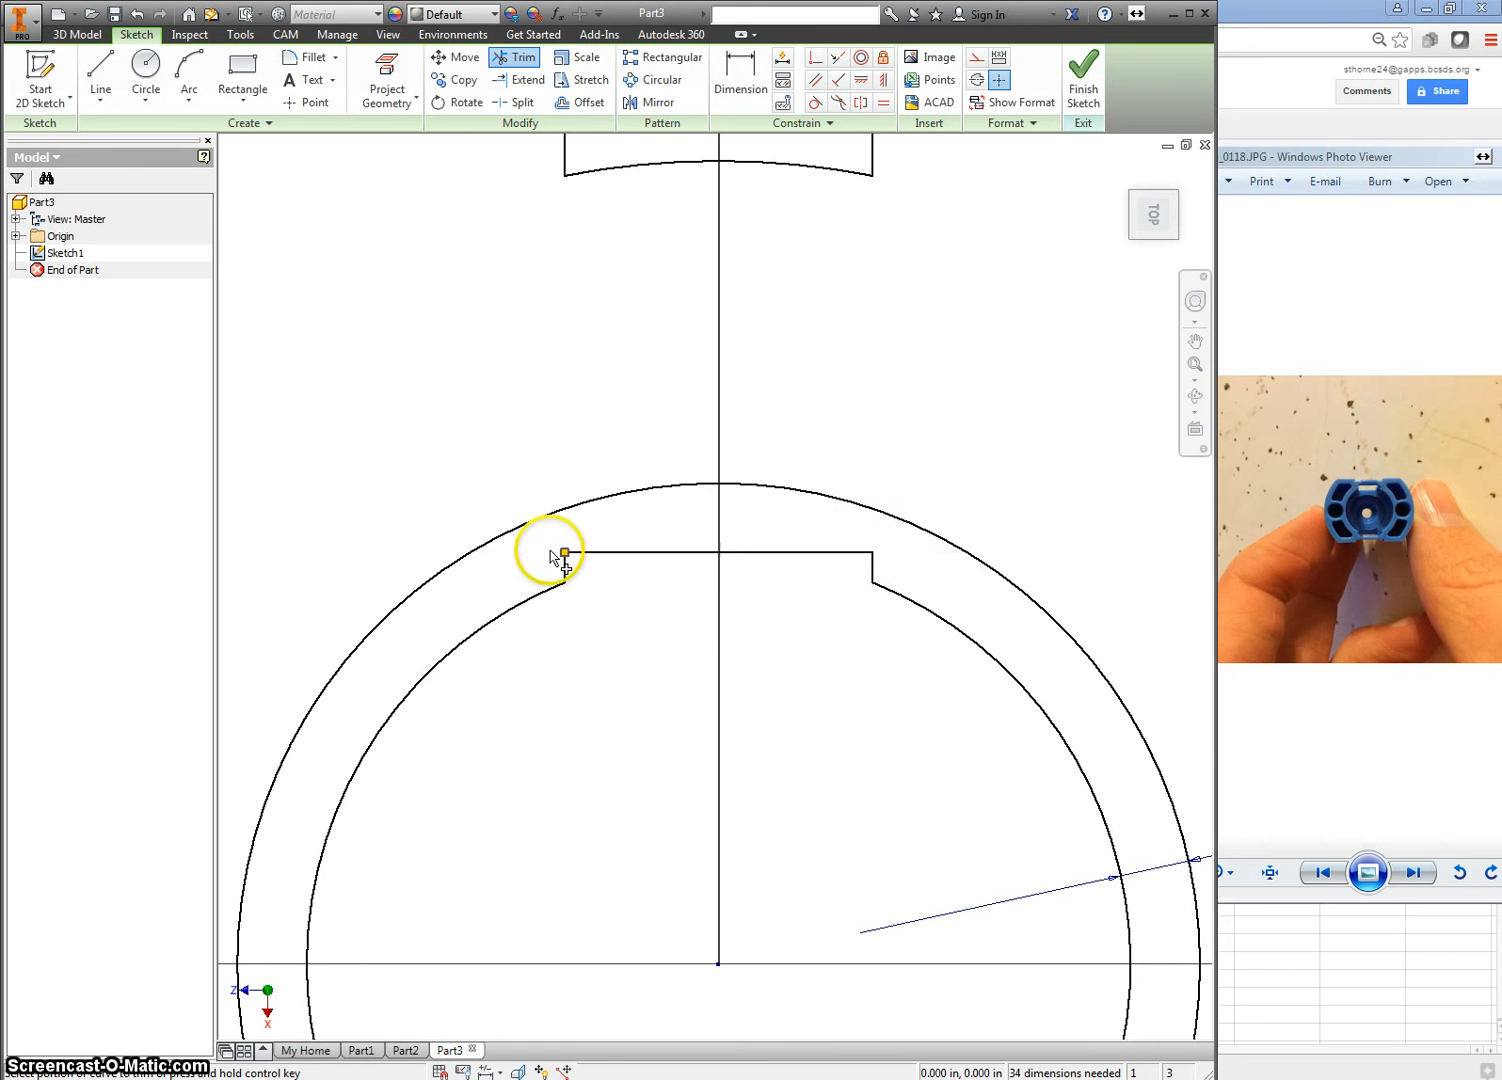
Trim the innermost circle's arc across the lower notch and the offset line's ends extending beyond the notch on both sides.
{"action": "scroll", "coordinate": [730, 660], "scroll_direction": "up", "scroll_amount": 3}
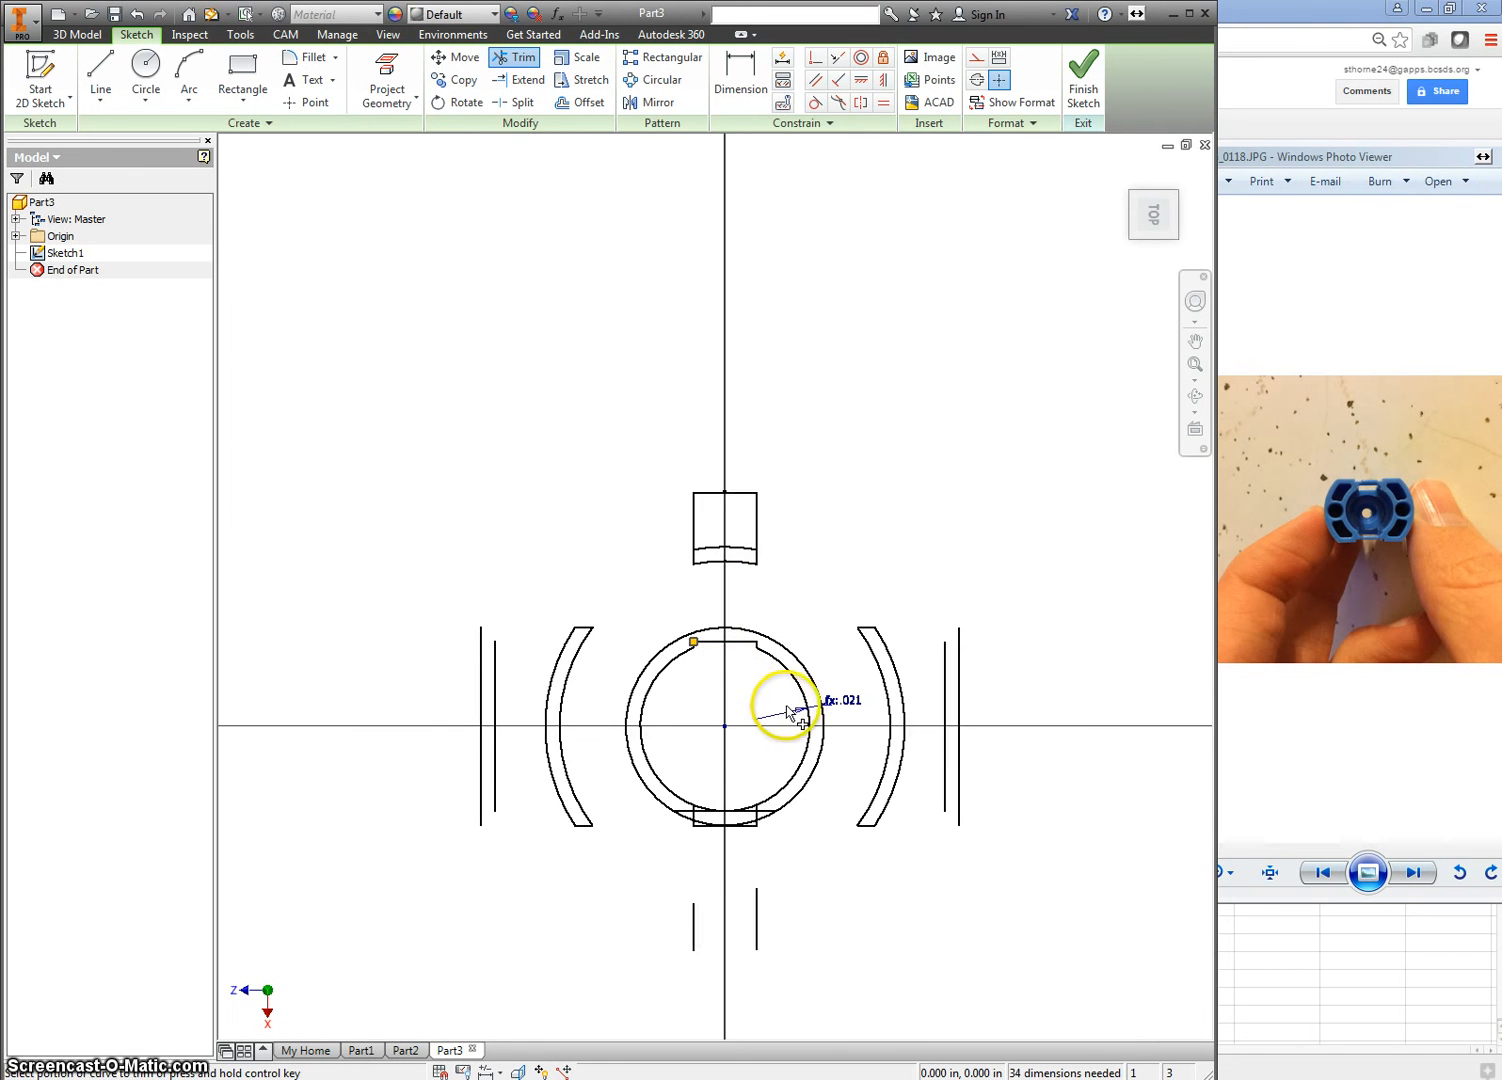
{"action": "scroll", "coordinate": [794, 707], "scroll_direction": "down", "scroll_amount": 3}
{"action": "middle_click_drag", "start_coordinate": [741, 969], "coordinate": [756, 896]}
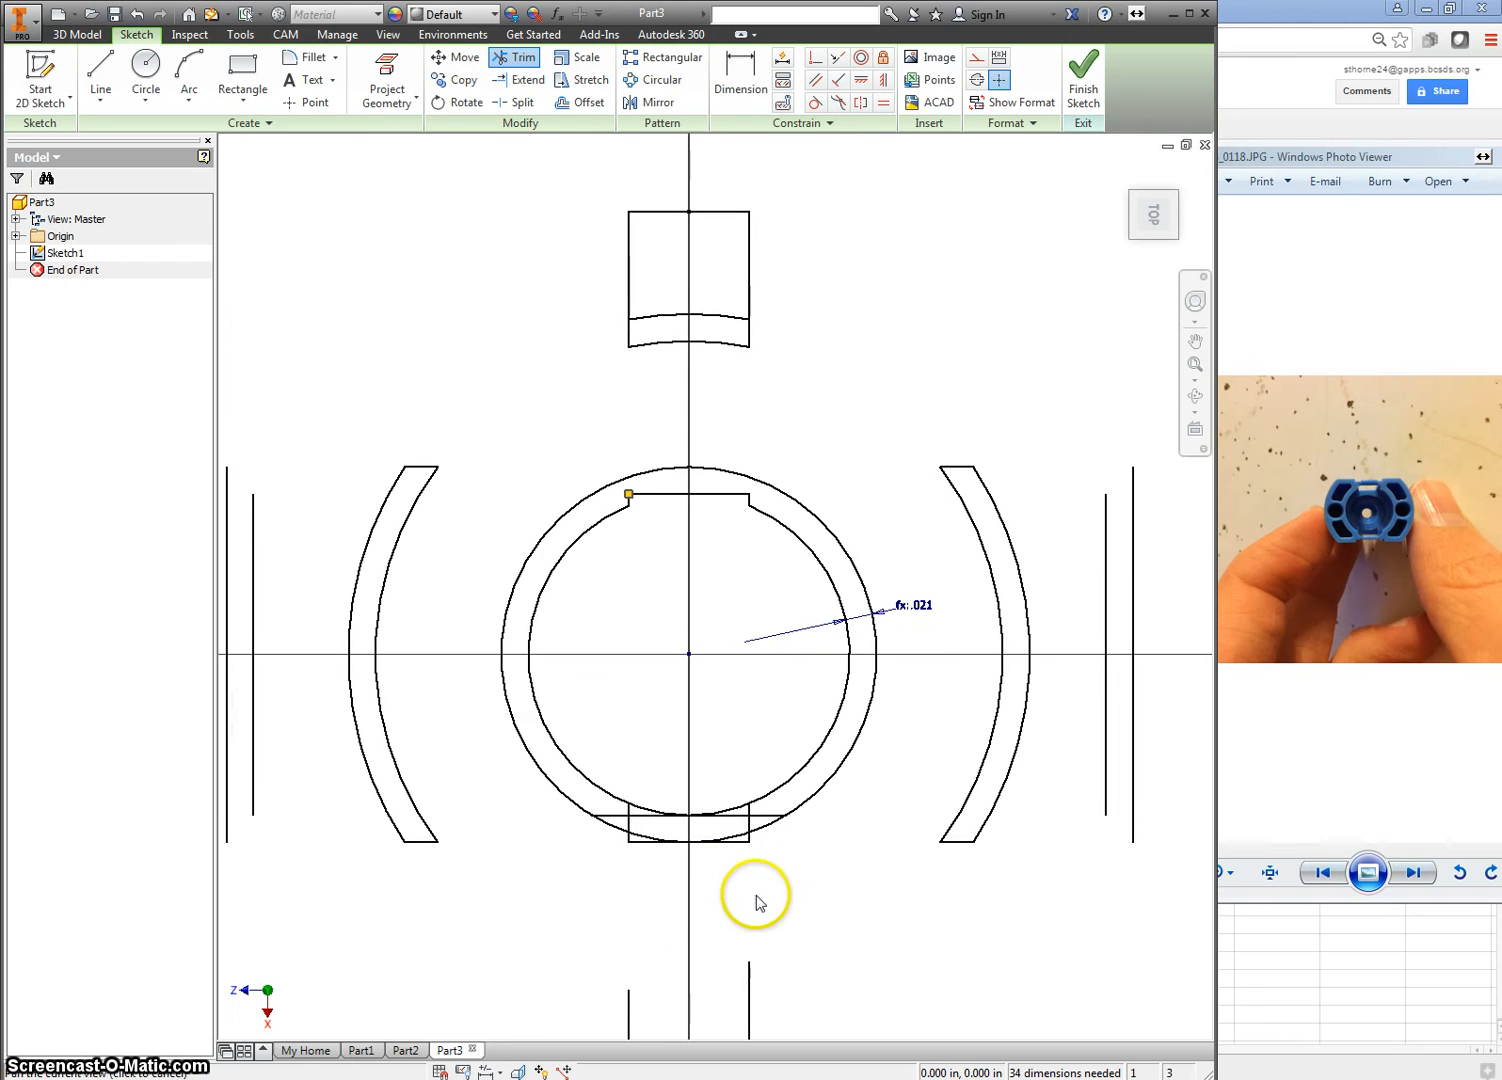
{"action": "scroll", "coordinate": [664, 842], "scroll_direction": "down", "scroll_amount": 3}
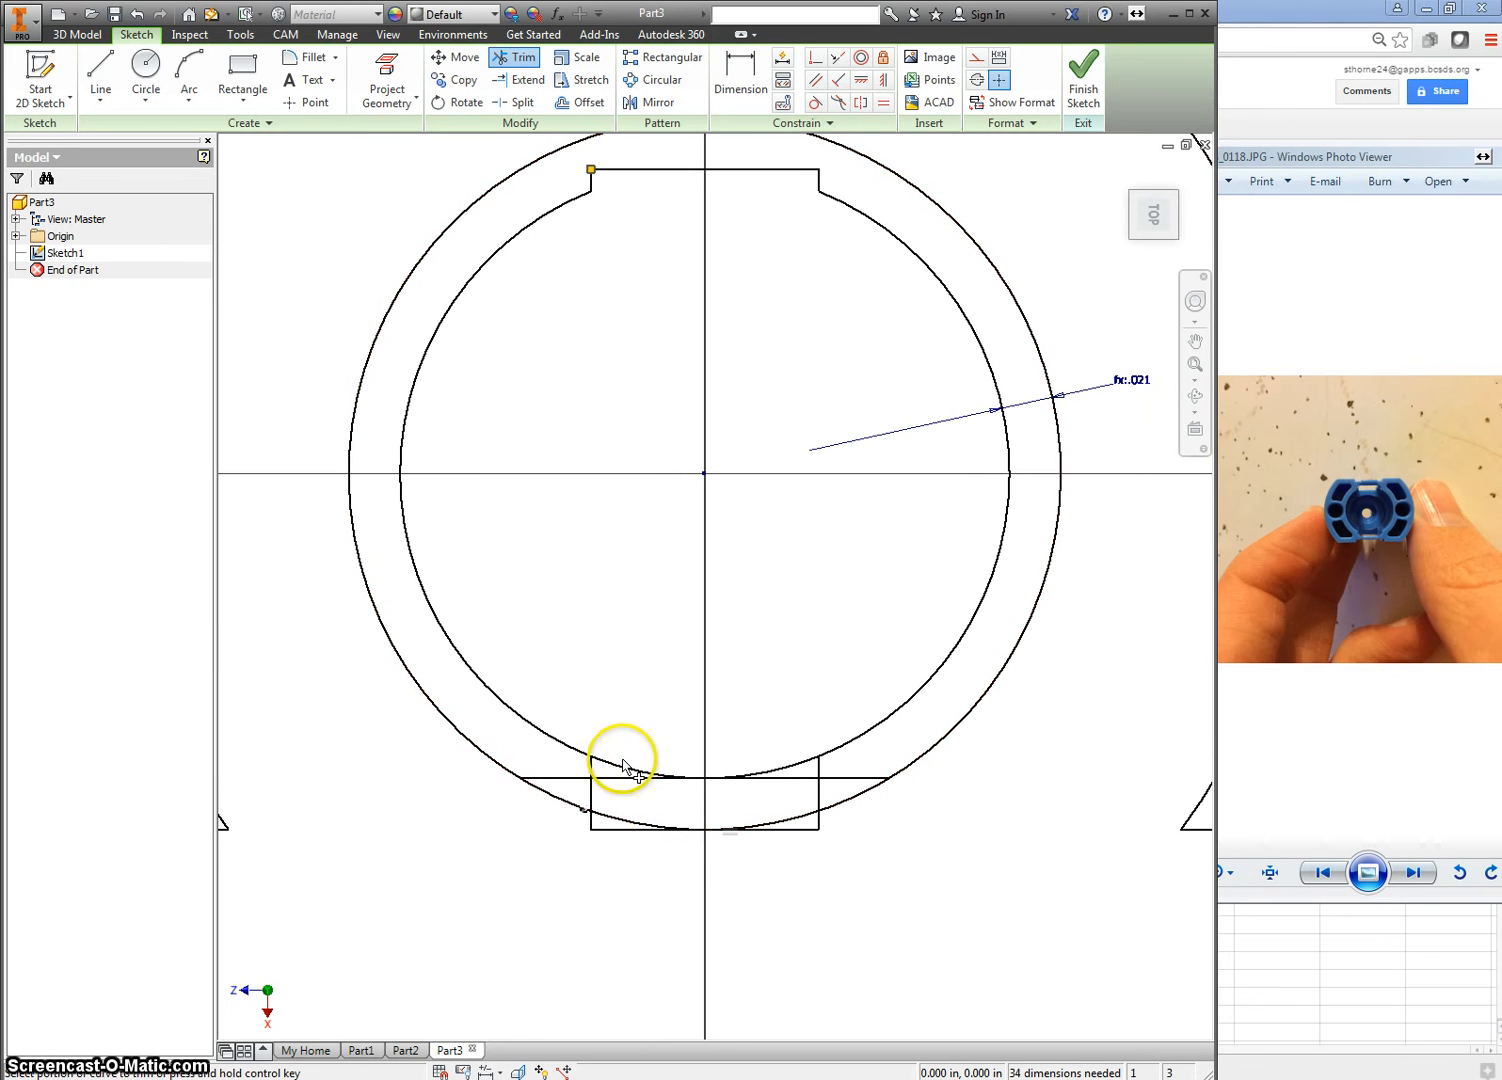
{"action": "left_click", "coordinate": [656, 768]}
{"action": "left_click", "coordinate": [684, 779]}
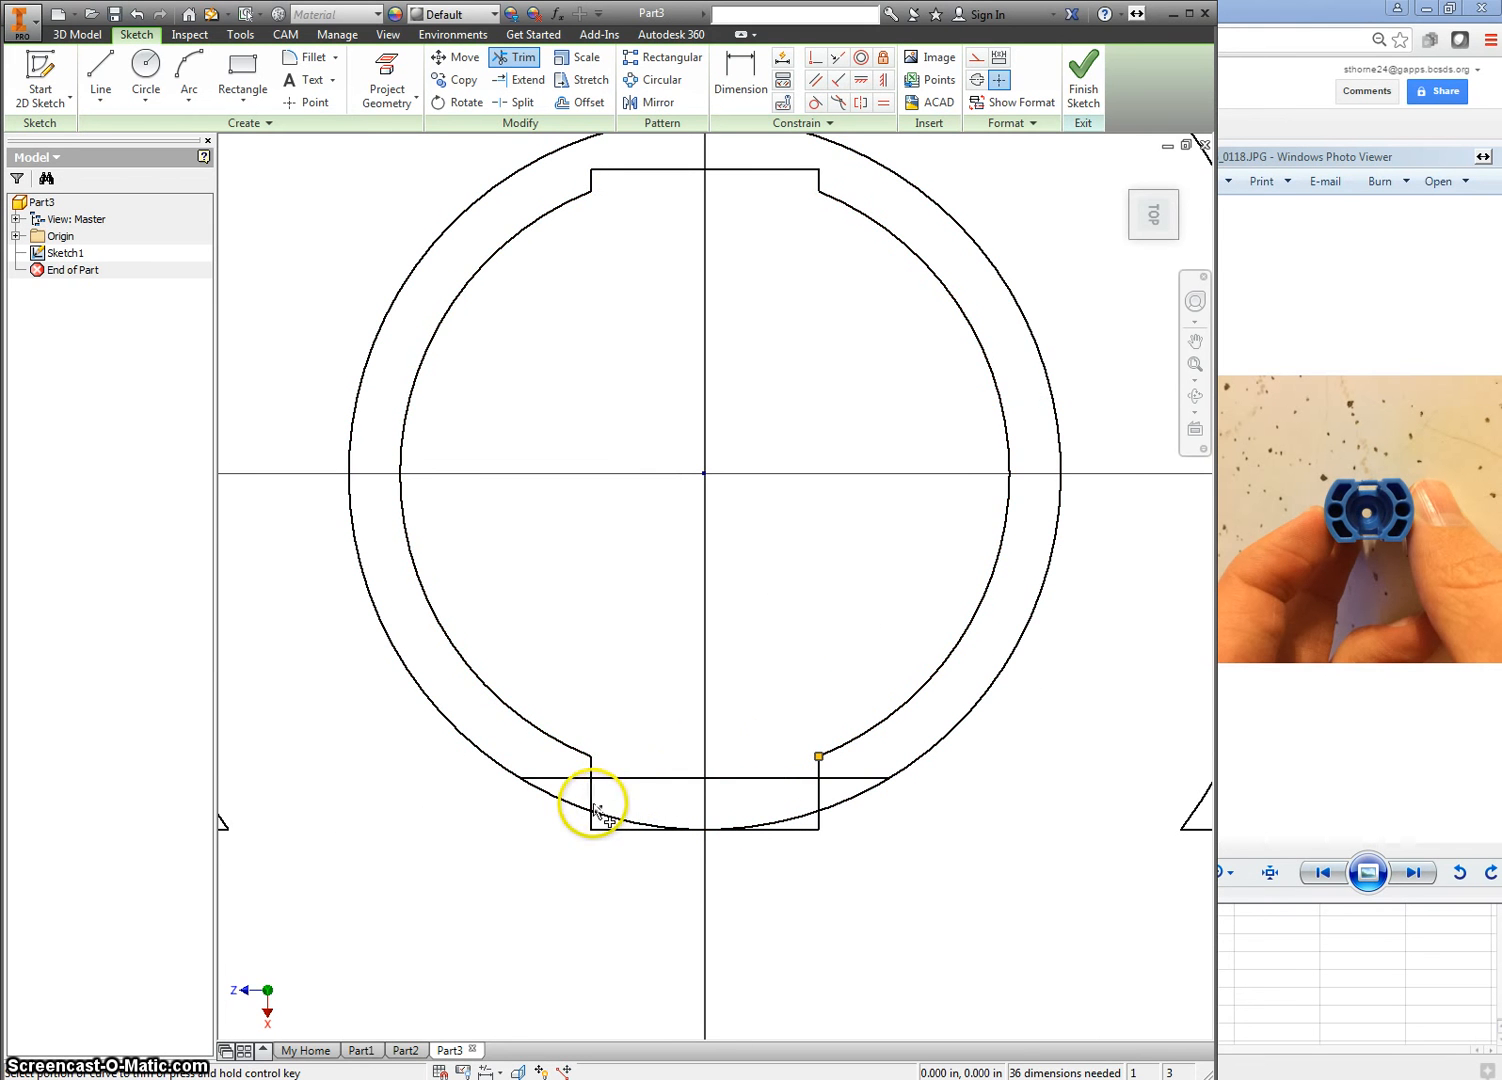
{"action": "left_click", "coordinate": [567, 780]}
{"action": "left_click", "coordinate": [845, 779]}
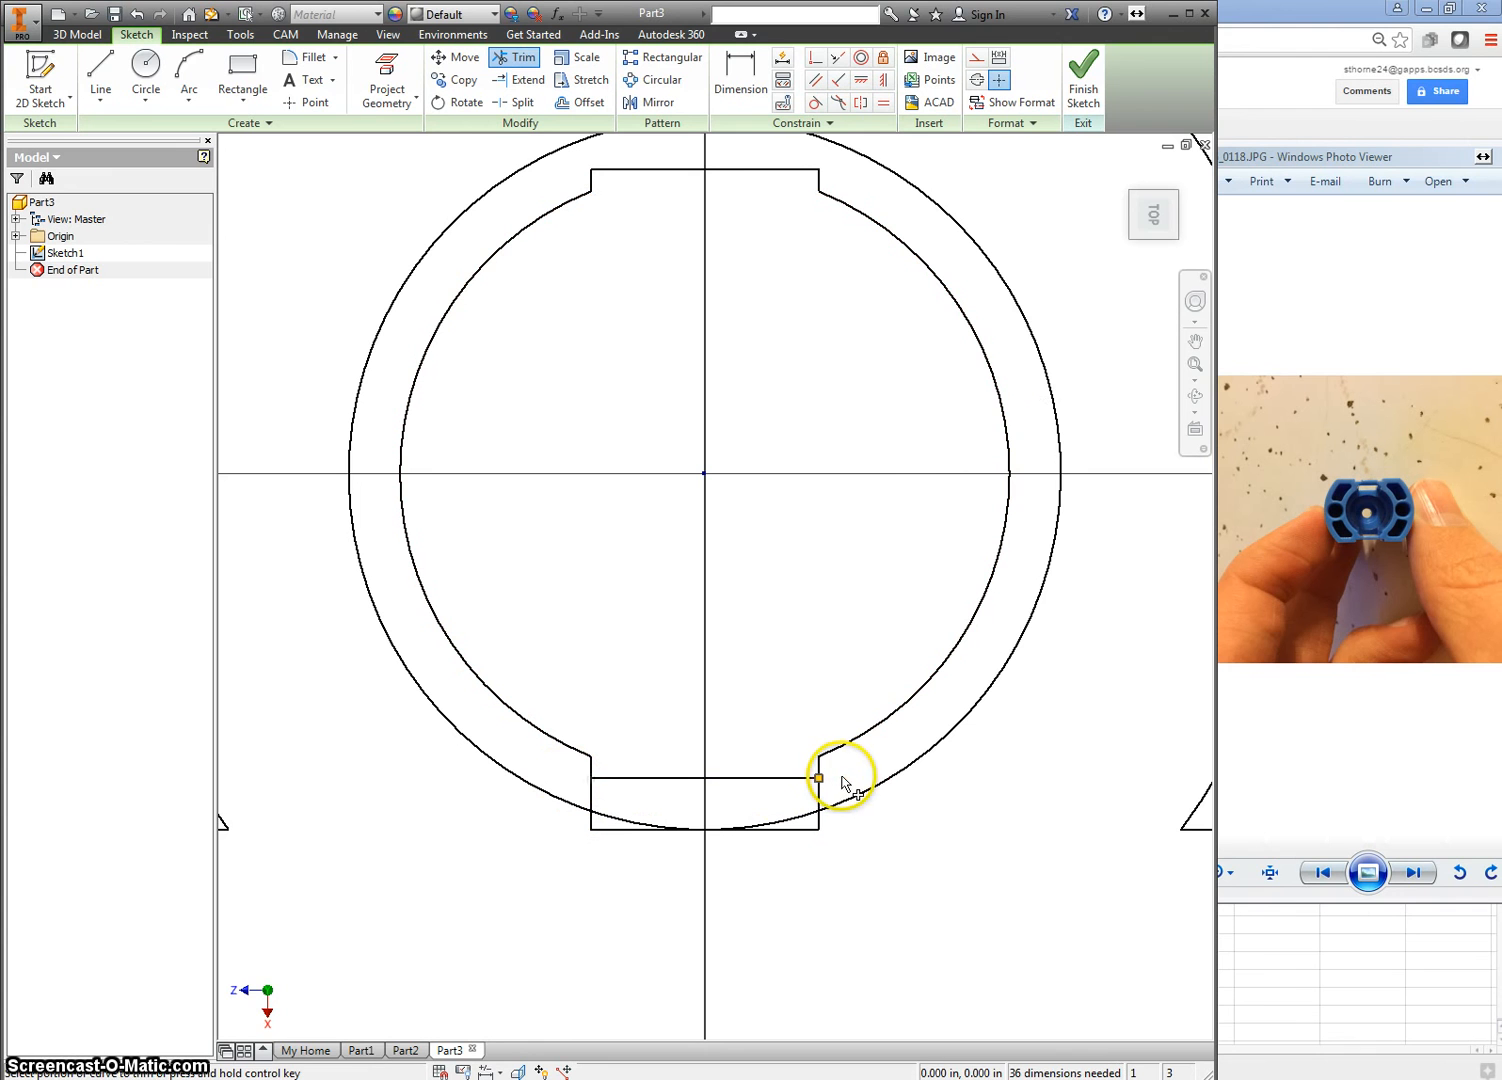
Trim the narrow rectangle's sides below the lower notch and the remaining wide-rectangle edge beneath the centre ring.
{"action": "left_click", "coordinate": [591, 797]}
{"action": "left_click", "coordinate": [817, 793]}
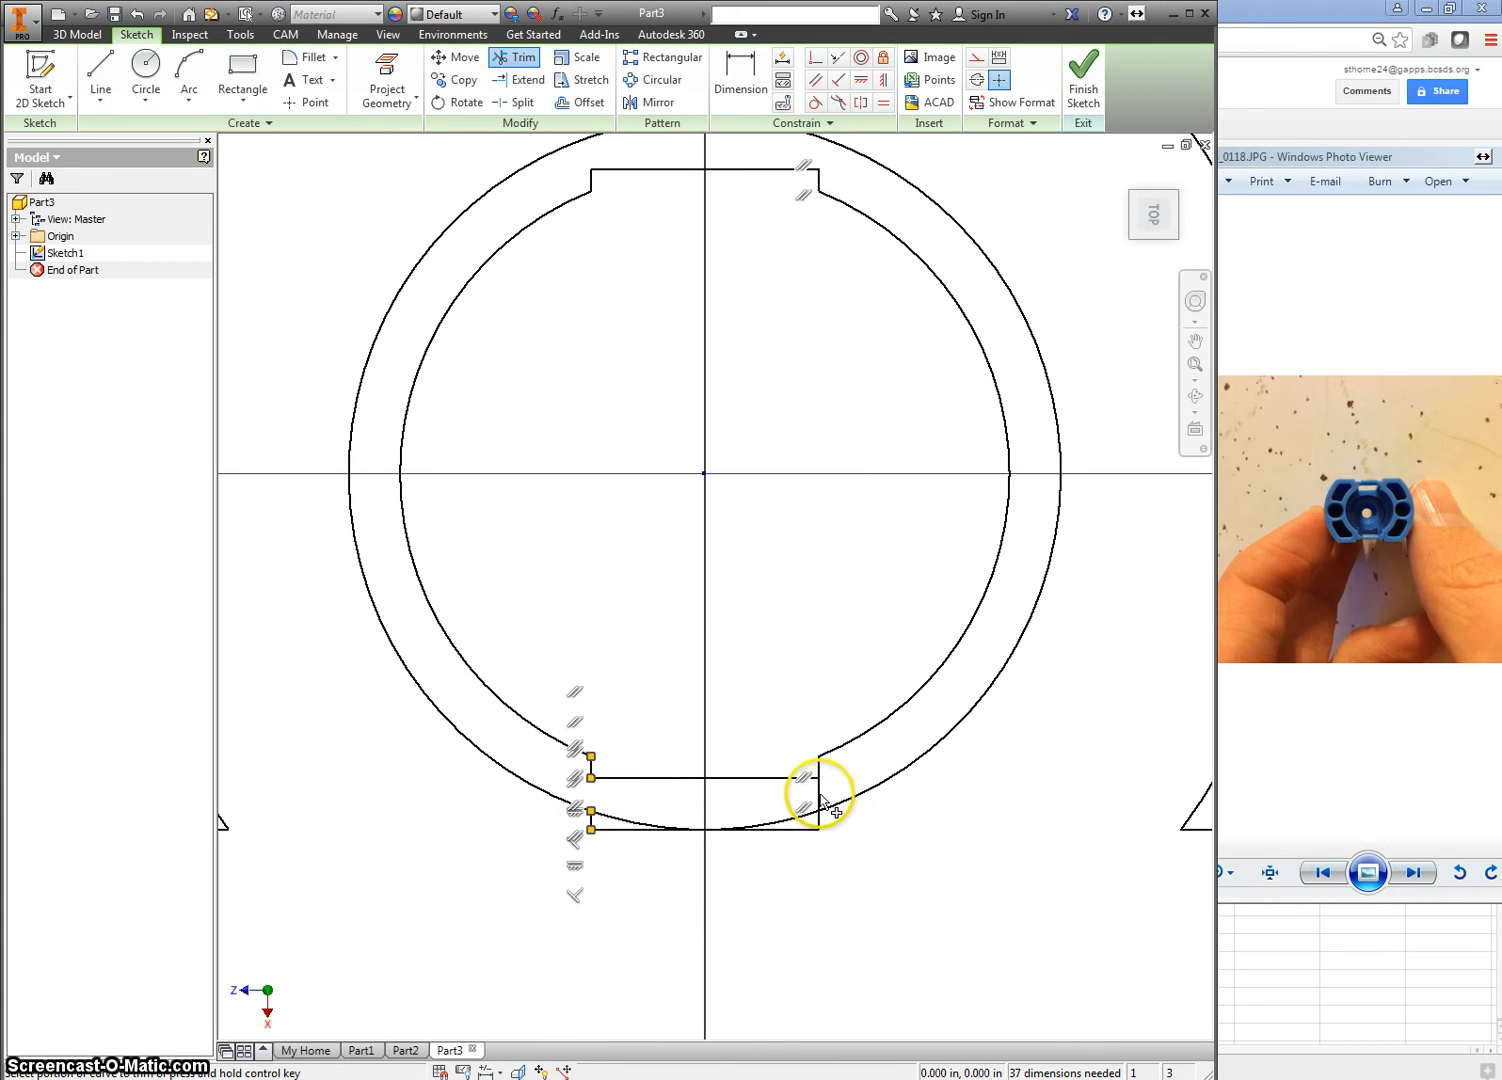
{"action": "left_click", "coordinate": [818, 828]}
{"action": "left_click", "coordinate": [760, 829]}
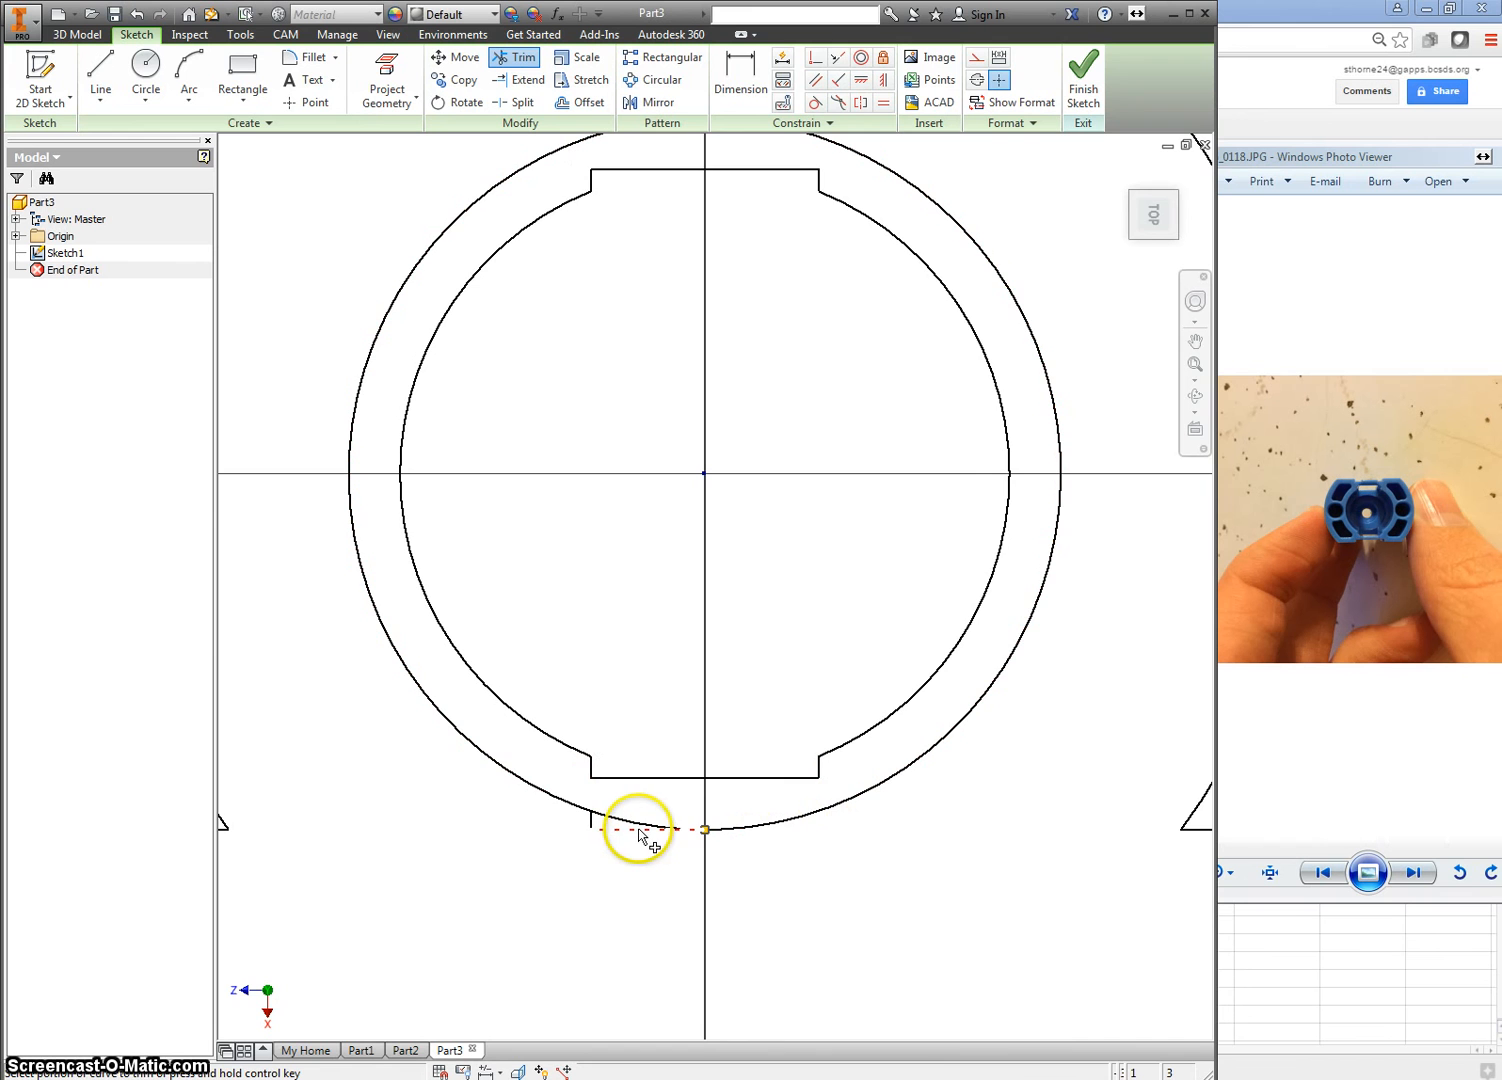
{"action": "left_click", "coordinate": [591, 822]}
Delete the leftover vertical lines beyond both side arcs, the box above the centre ring and the two stray lines below it.
{"action": "scroll", "coordinate": [727, 865], "scroll_direction": "down", "scroll_amount": 2}
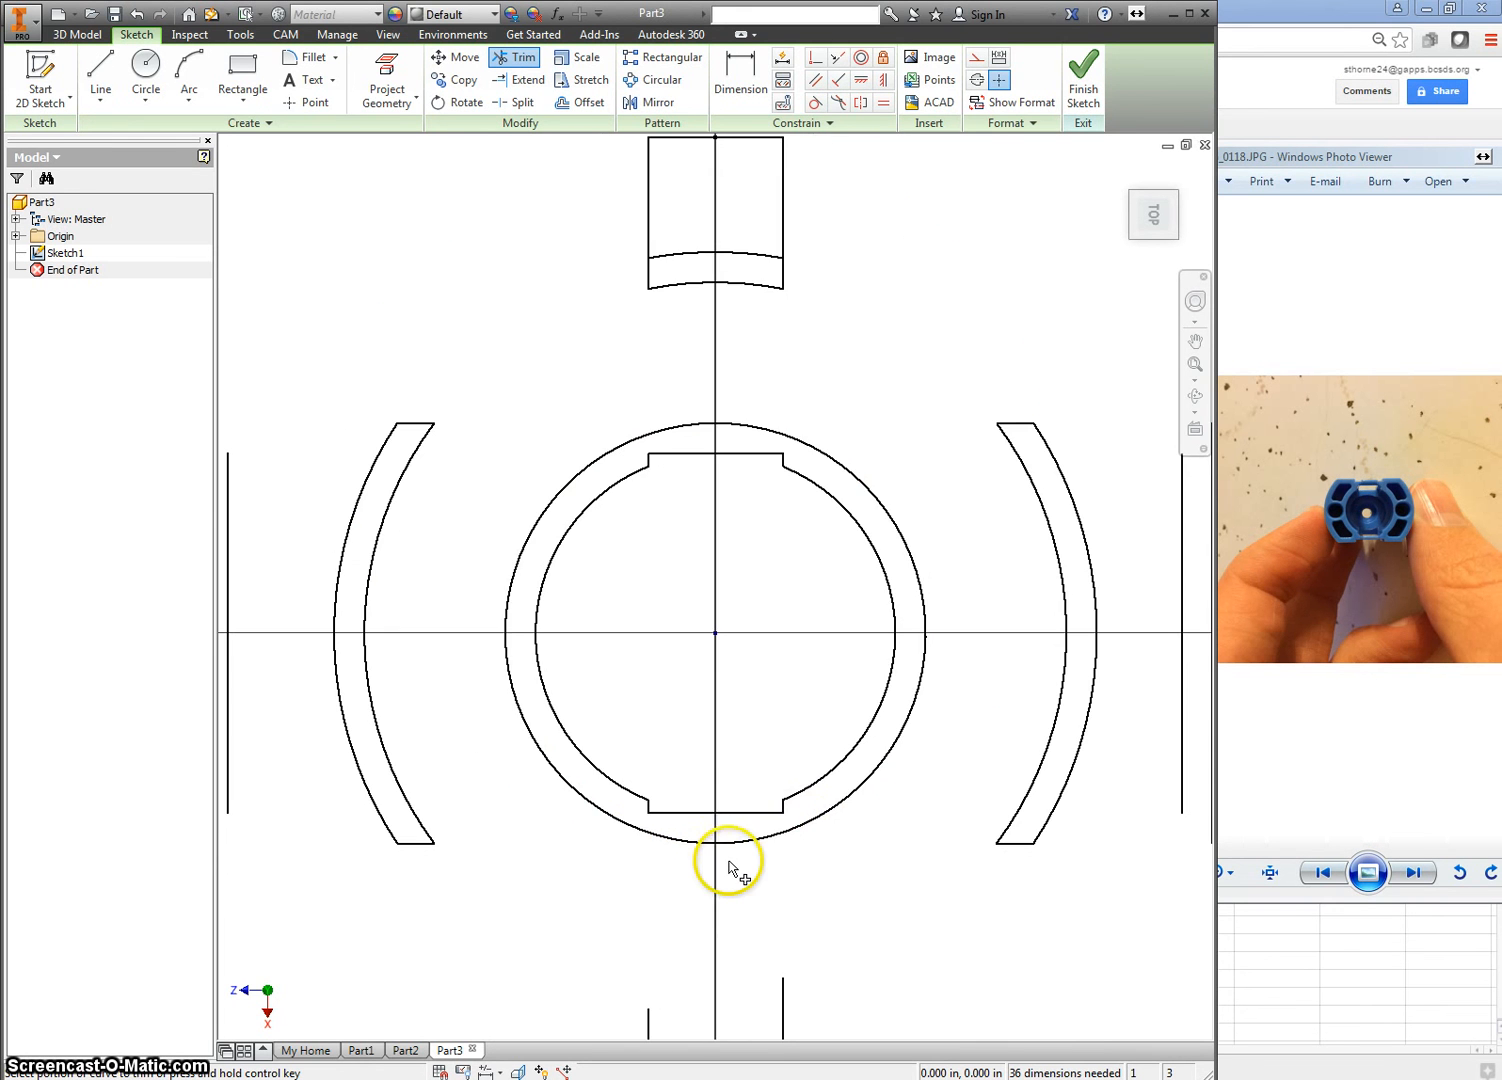
{"action": "scroll", "coordinate": [817, 893], "scroll_direction": "down", "scroll_amount": 4}
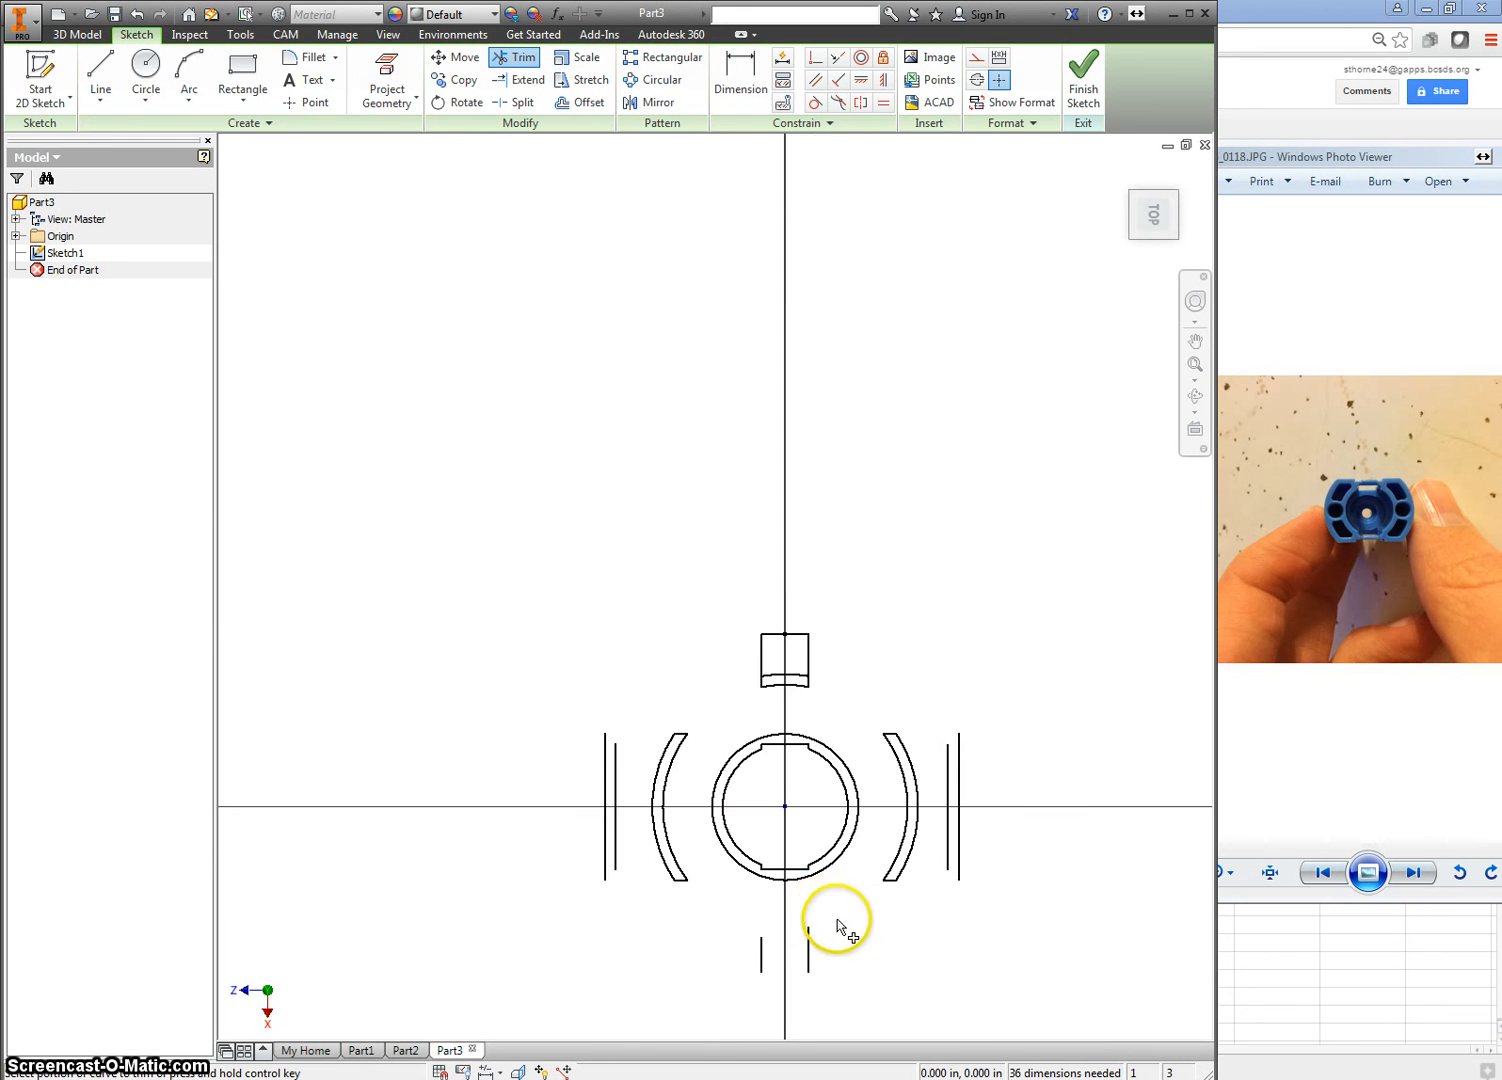
{"action": "middle_click_drag", "start_coordinate": [839, 908], "coordinate": [831, 833]}
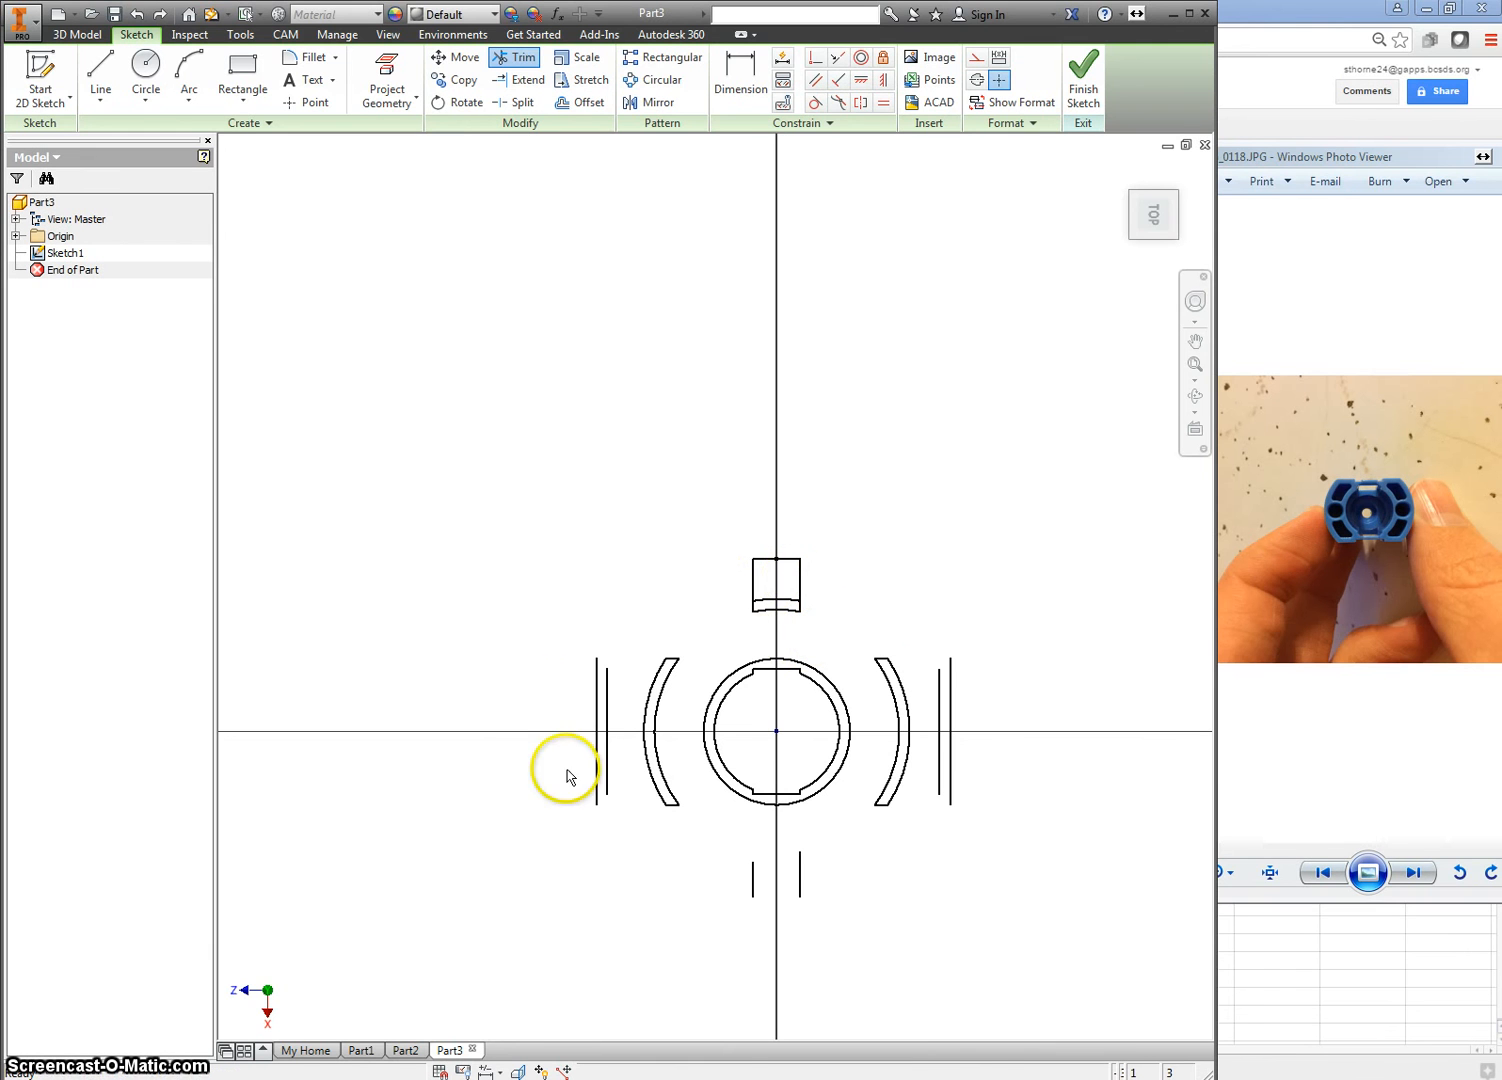
{"action": "key", "text": "Escape"}
{"action": "left_click_drag", "start_coordinate": [554, 588], "coordinate": [620, 838]}
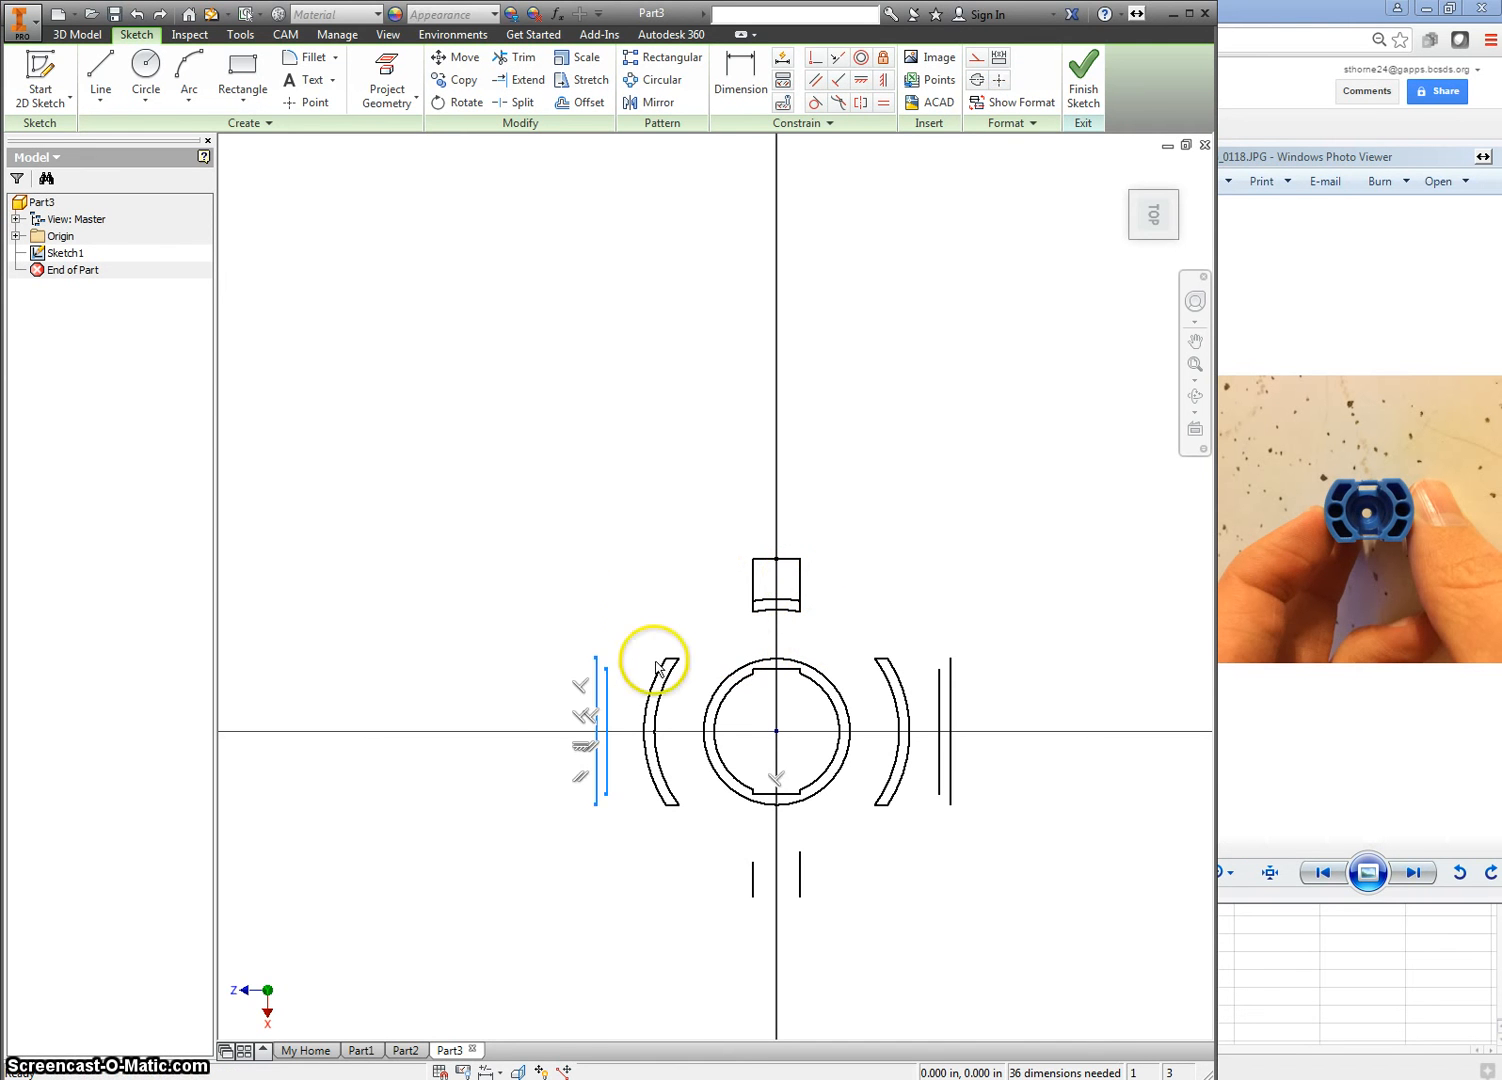
{"action": "key", "text": "Delete"}
{"action": "left_click_drag", "start_coordinate": [730, 521], "coordinate": [842, 655]}
{"action": "key", "text": "Delete"}
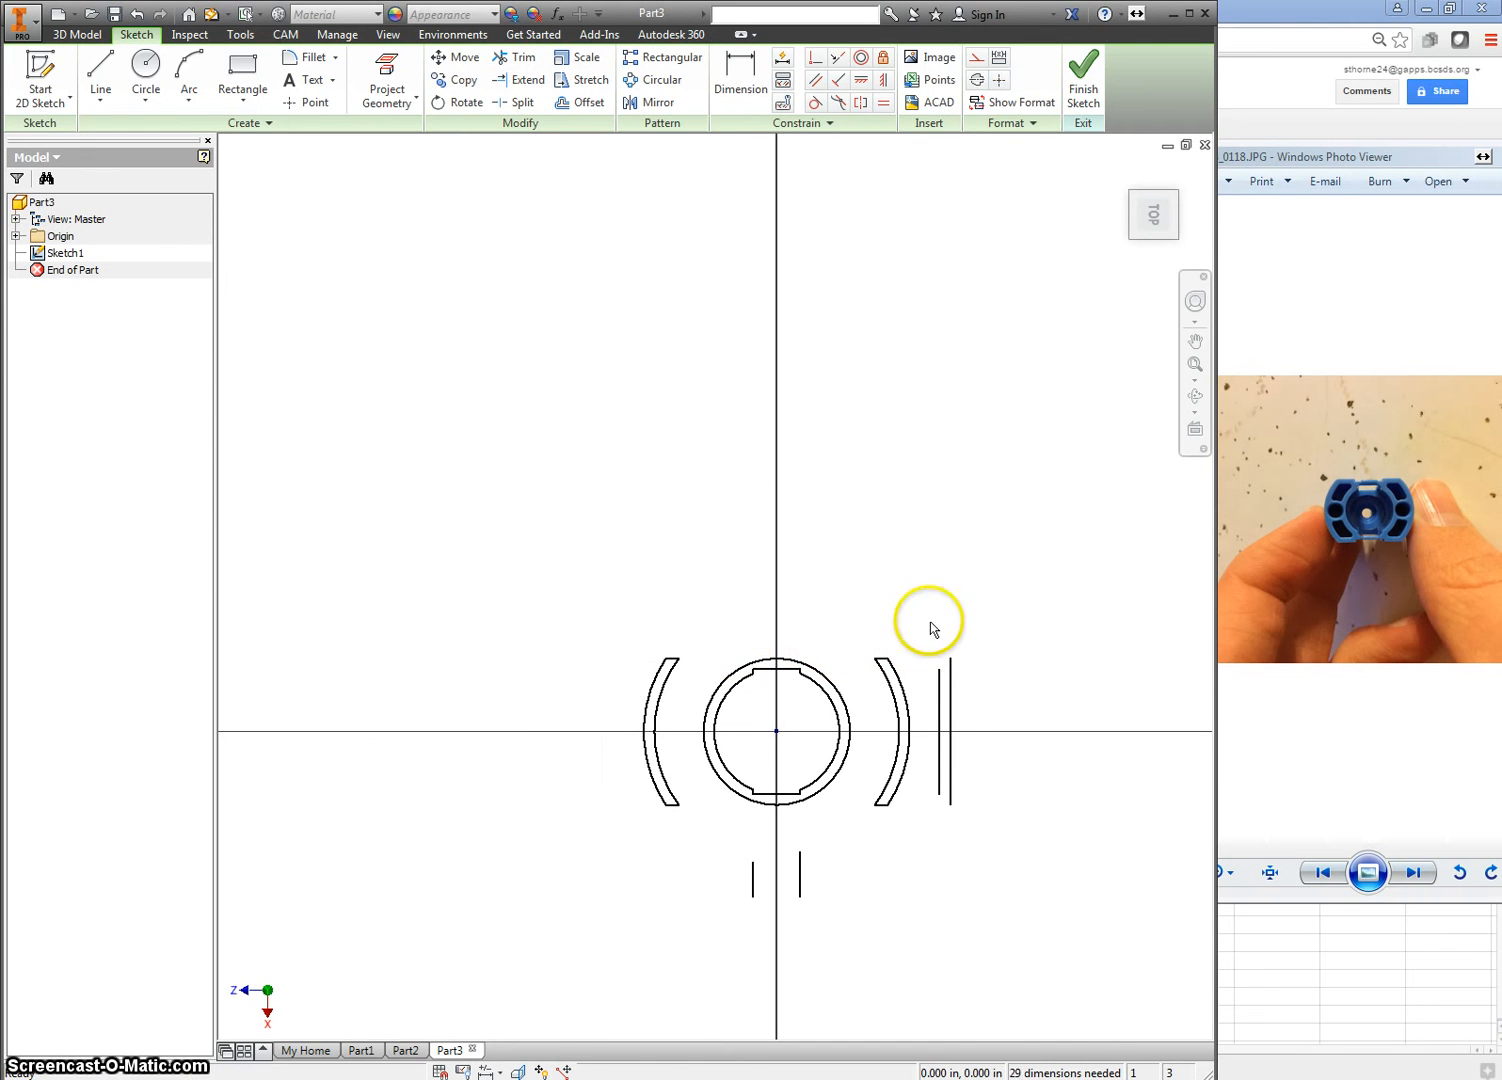
{"action": "left_click_drag", "start_coordinate": [929, 620], "coordinate": [986, 866]}
{"action": "key", "text": "Delete"}
{"action": "left_click_drag", "start_coordinate": [731, 828], "coordinate": [831, 941]}
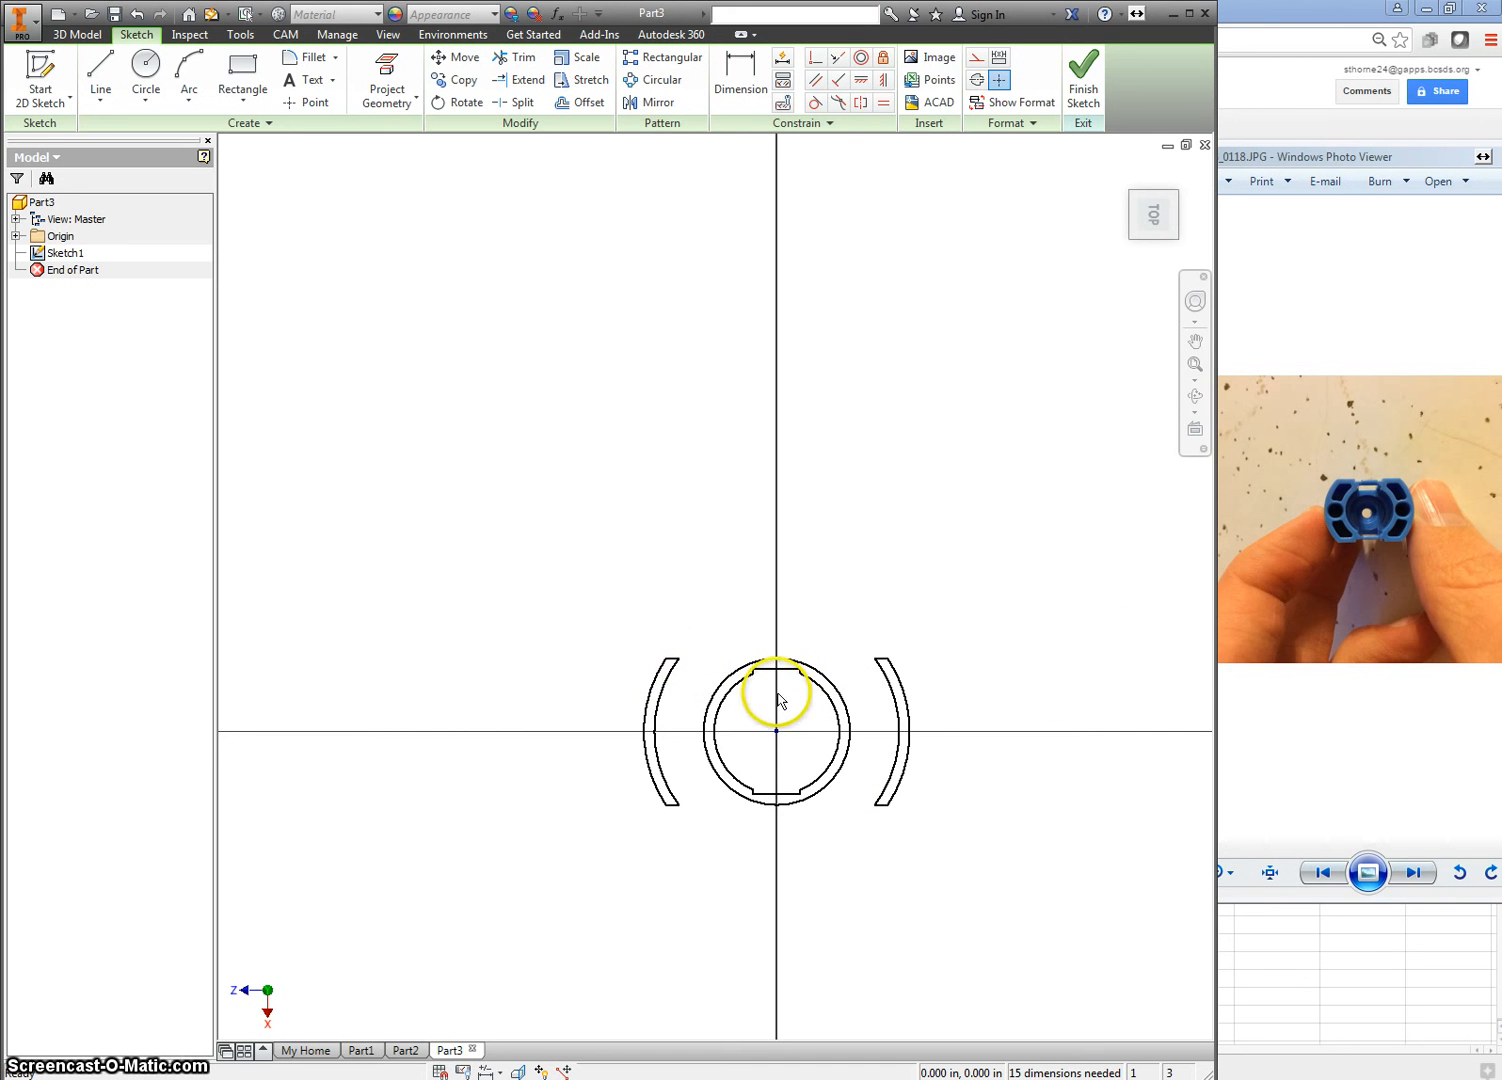
Undo the recent deletions and trims until the wide rectangles' long edges are restored between the side arcs, keeping their ends beyond the arcs trimmed.
{"action": "key", "text": "ctrl+z"}
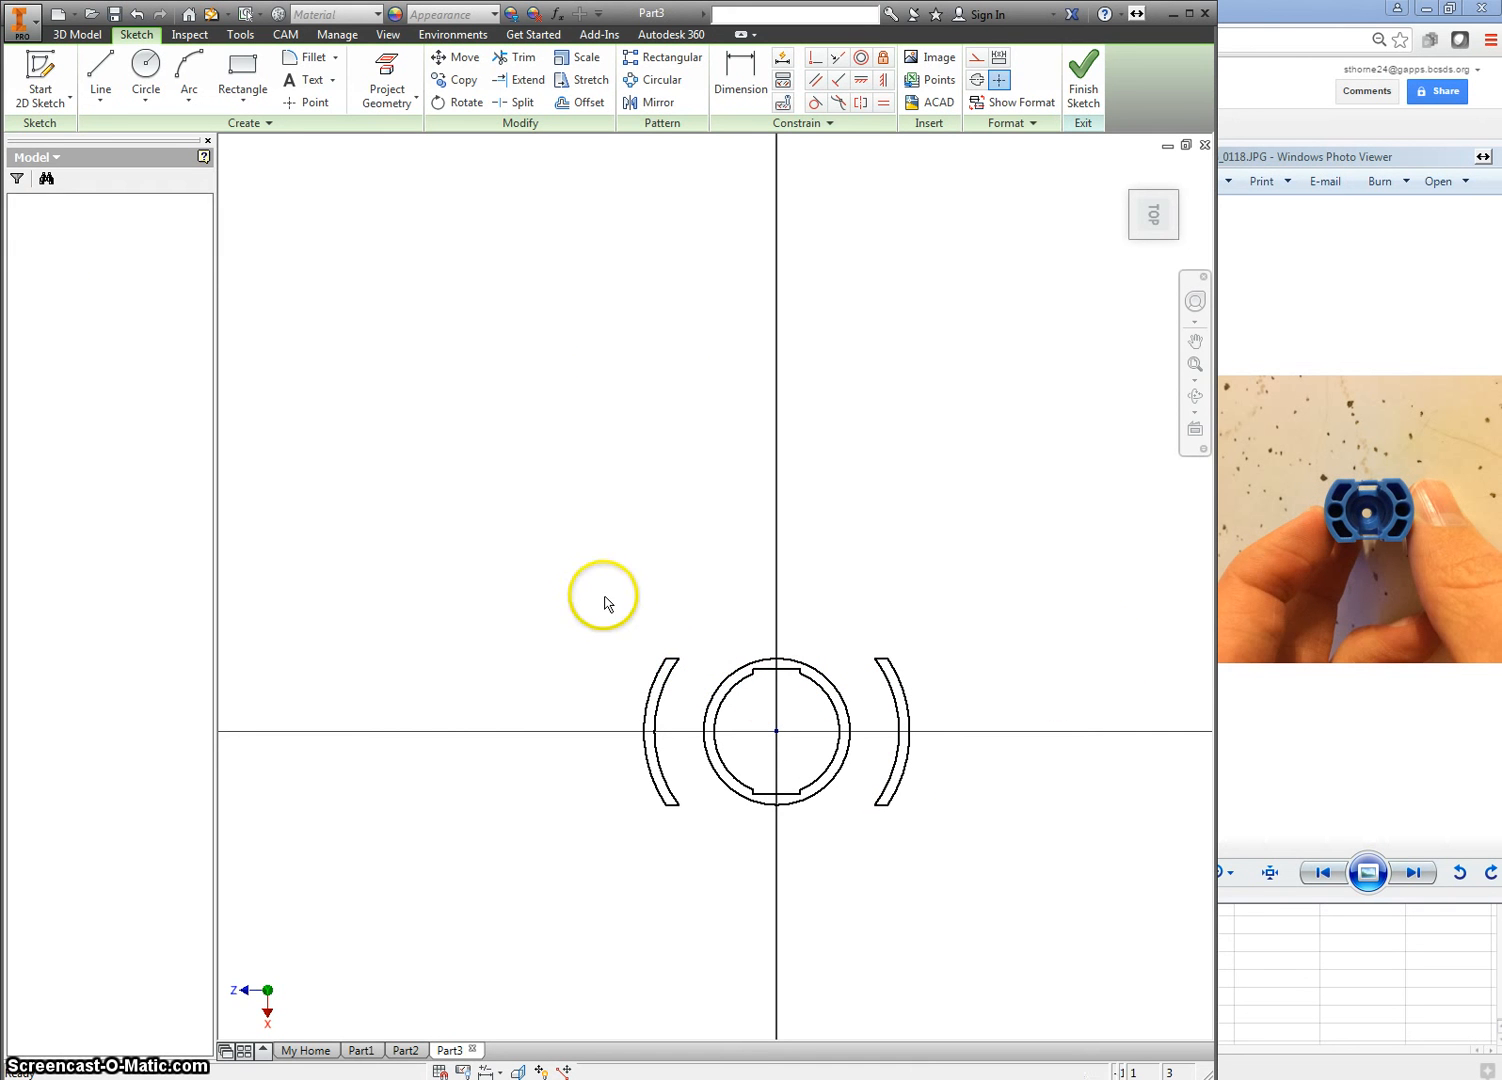
{"action": "key", "text": "ctrl+z"}
{"action": "key", "text": "ctrl+z"}
{"action": "key", "text": "ctrl+z"}
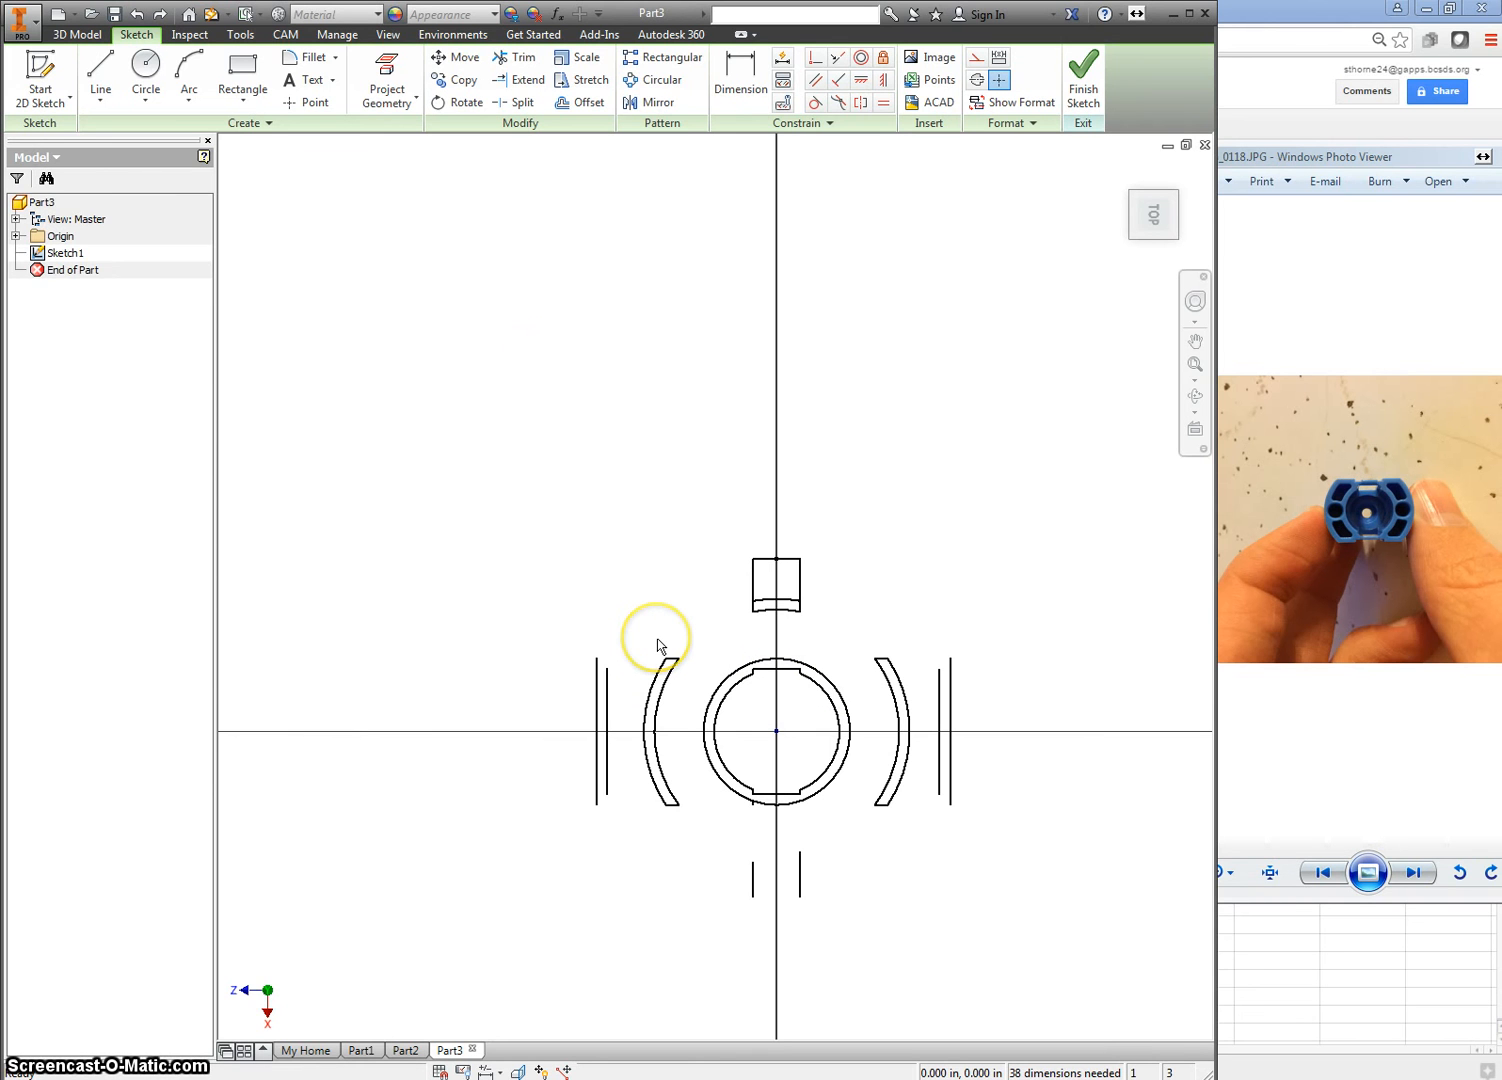
{"action": "key", "text": "ctrl+z"}
{"action": "key", "text": "ctrl+z"}
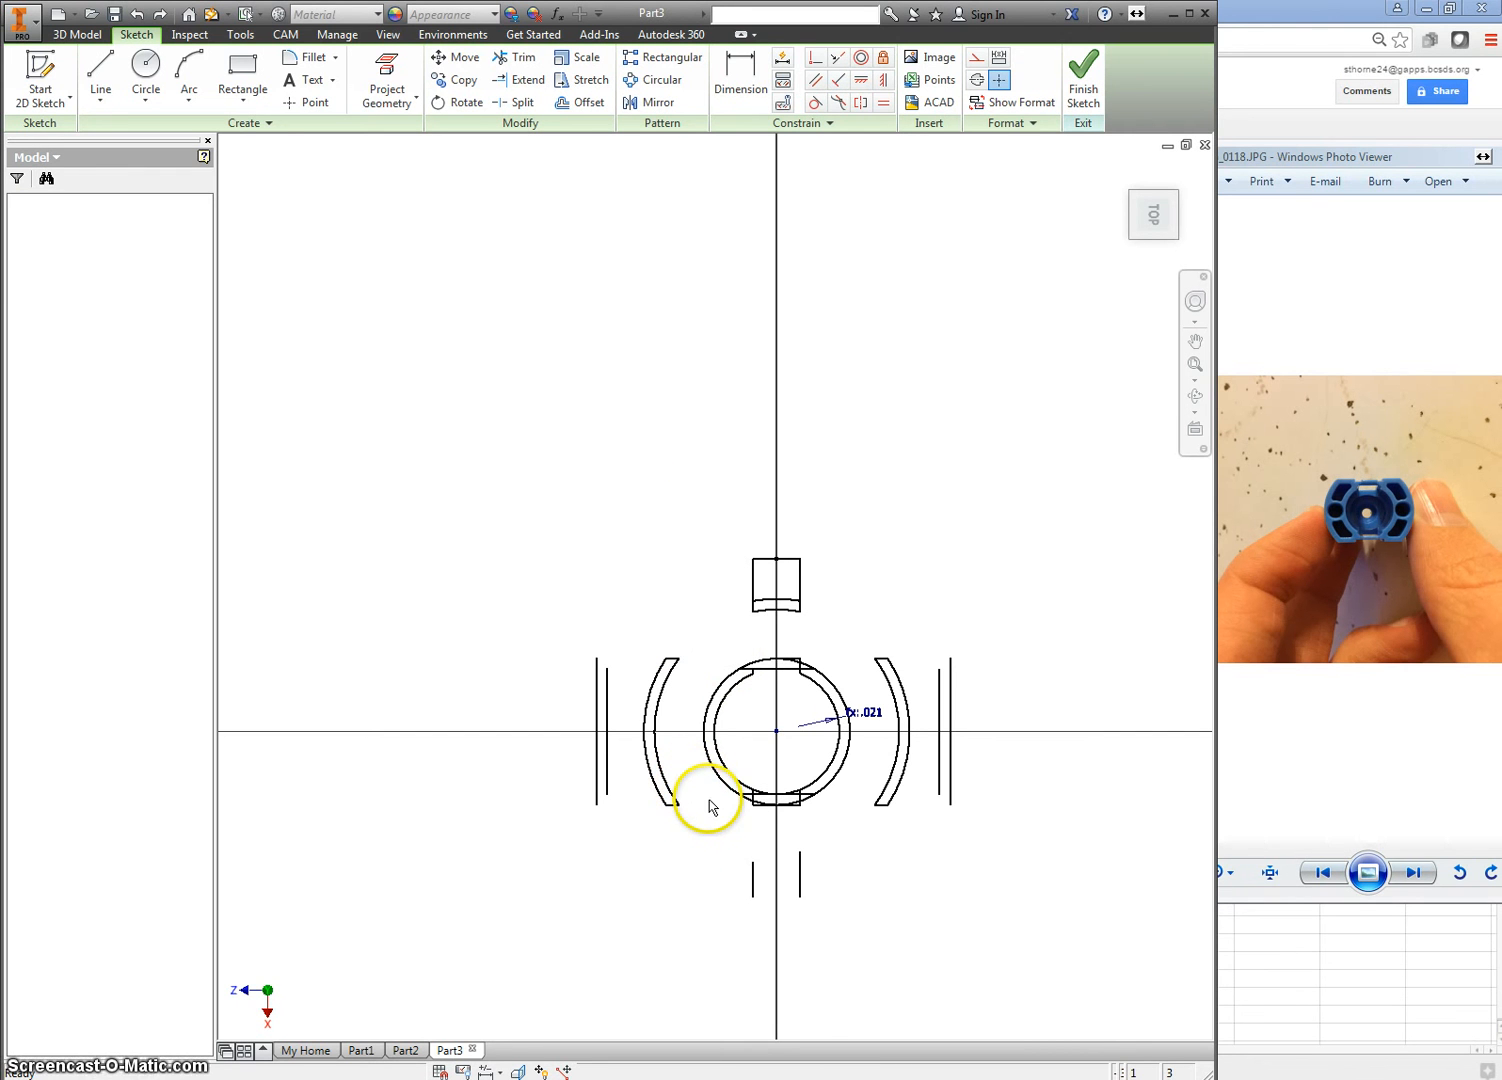
{"action": "key", "text": "ctrl+z"}
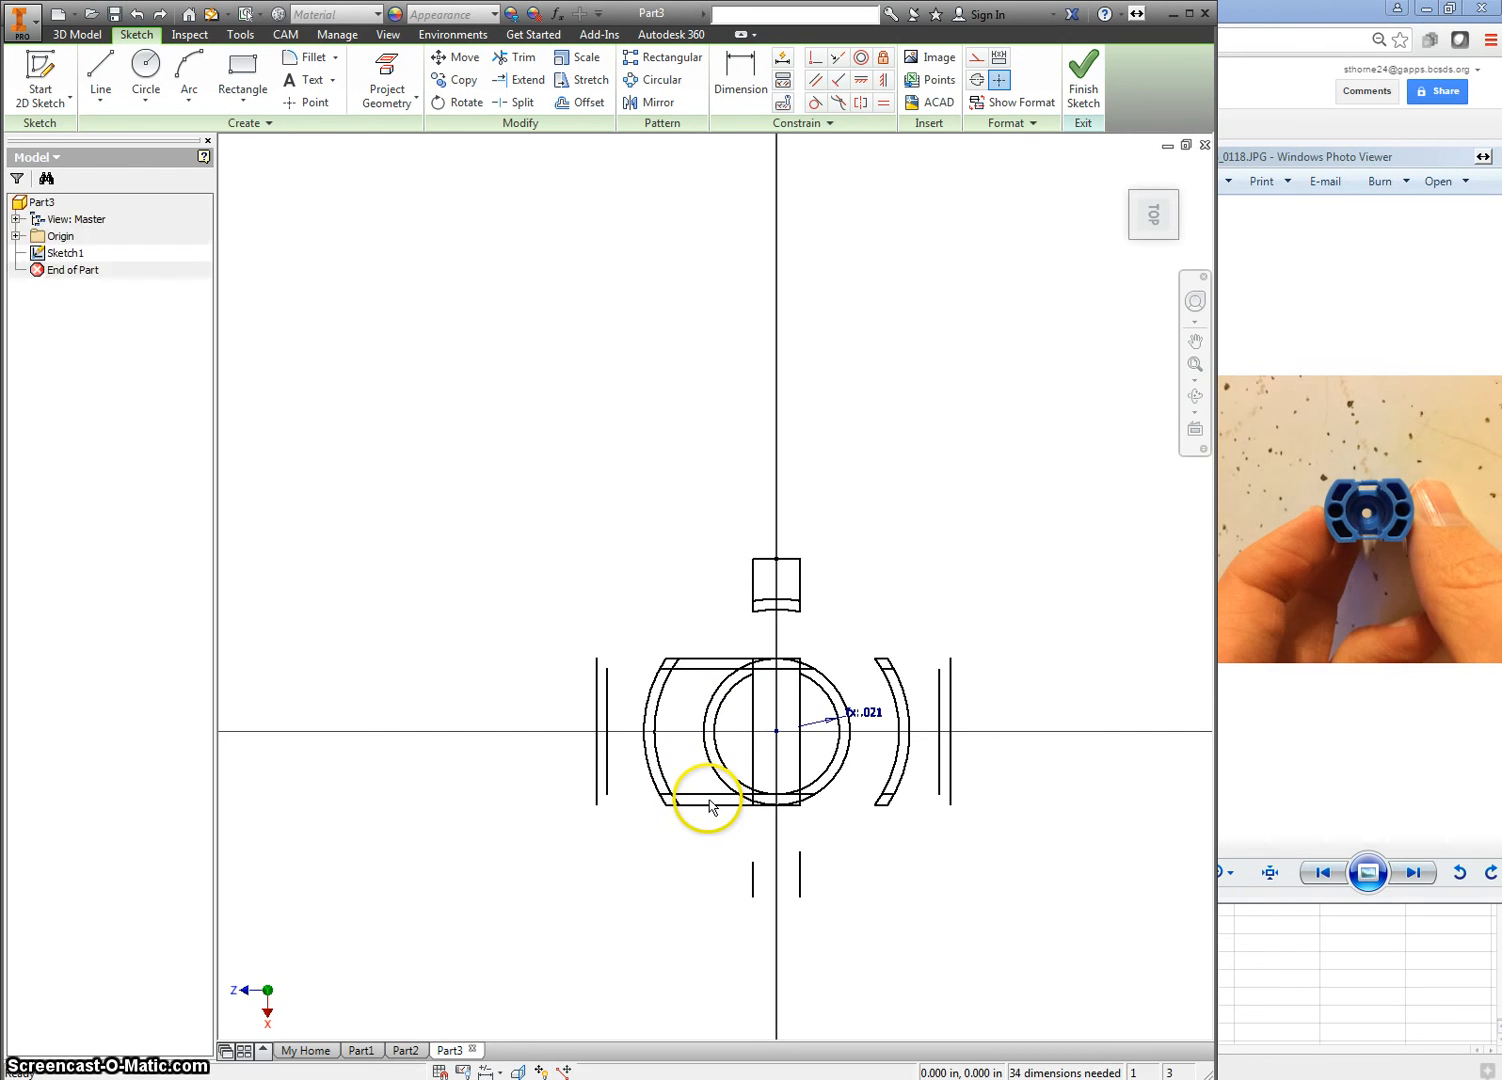
{"action": "key", "text": "ctrl+z"}
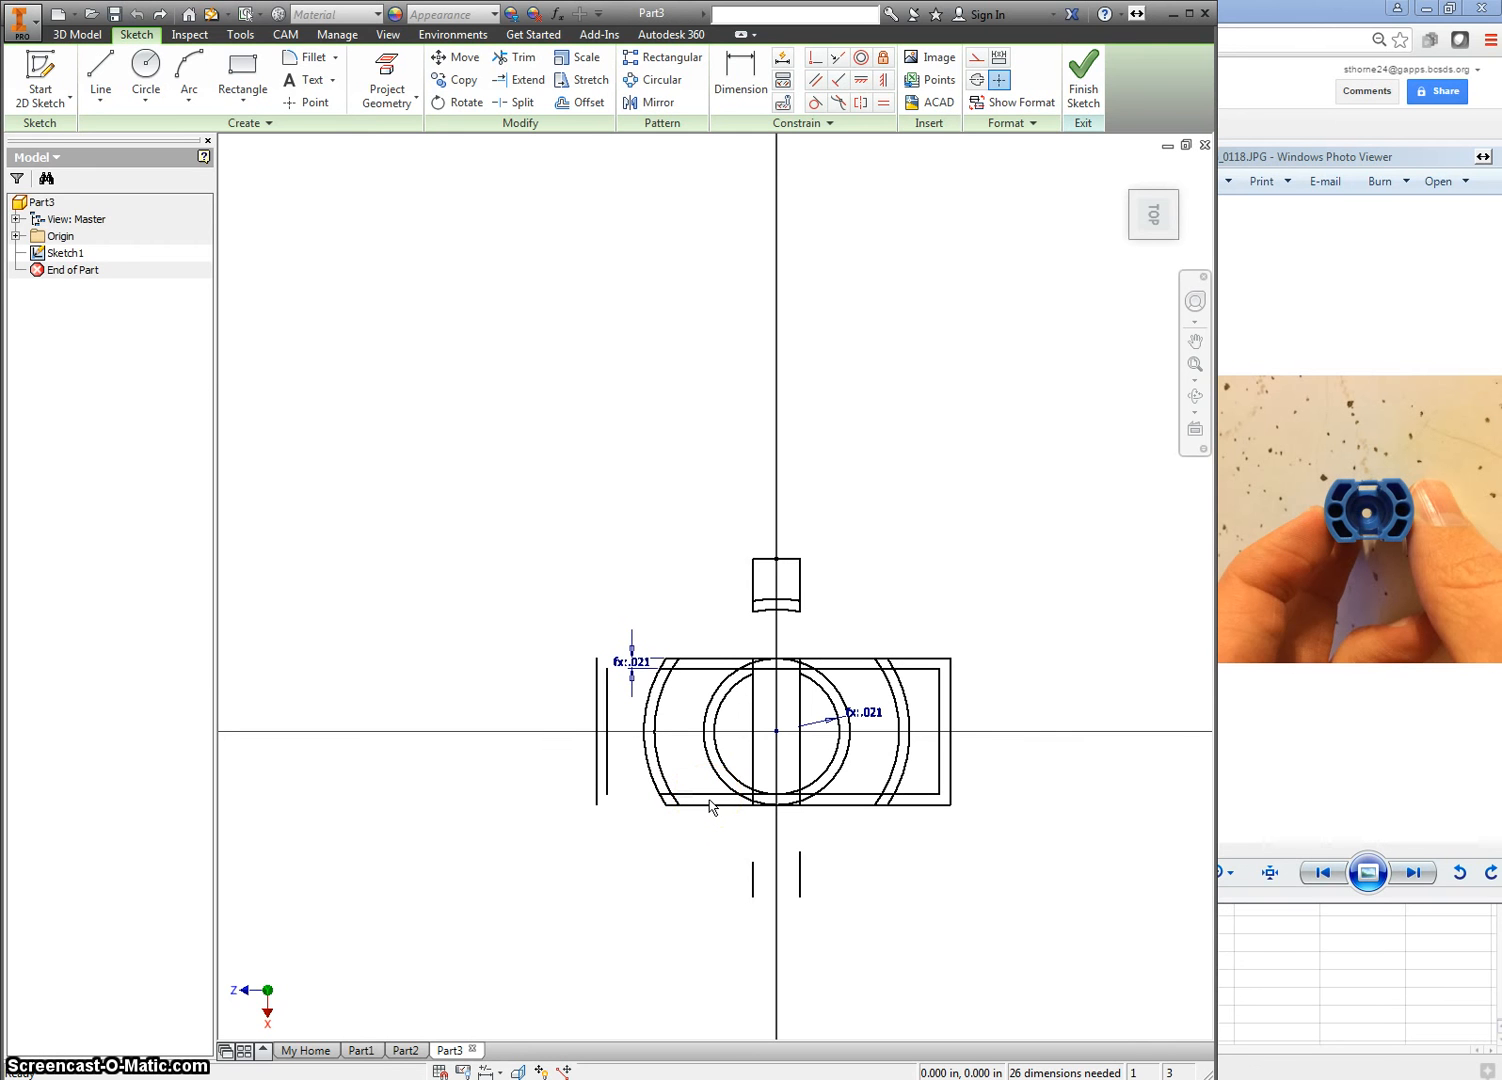
{"action": "key", "text": "ctrl+y"}
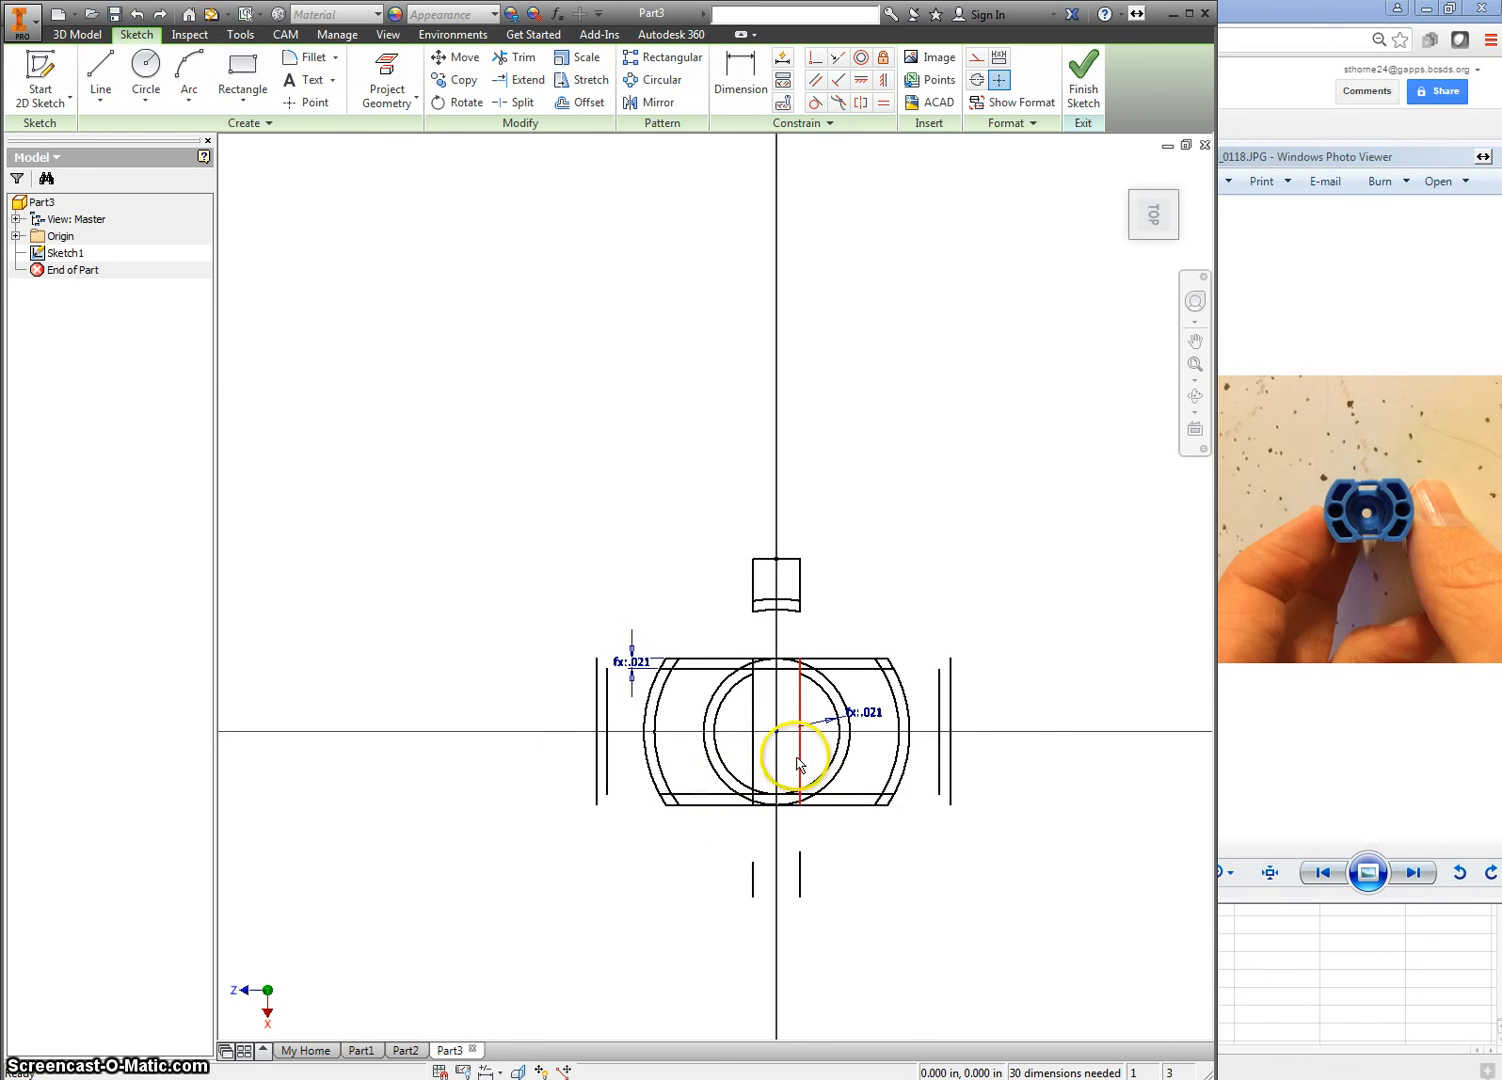
Trim the overlapping ends at the upper-left inner corner, and the ring's arc and offset line just left of the upper notch.
{"action": "right_click", "coordinate": [682, 587]}
{"action": "left_click", "coordinate": [753, 586]}
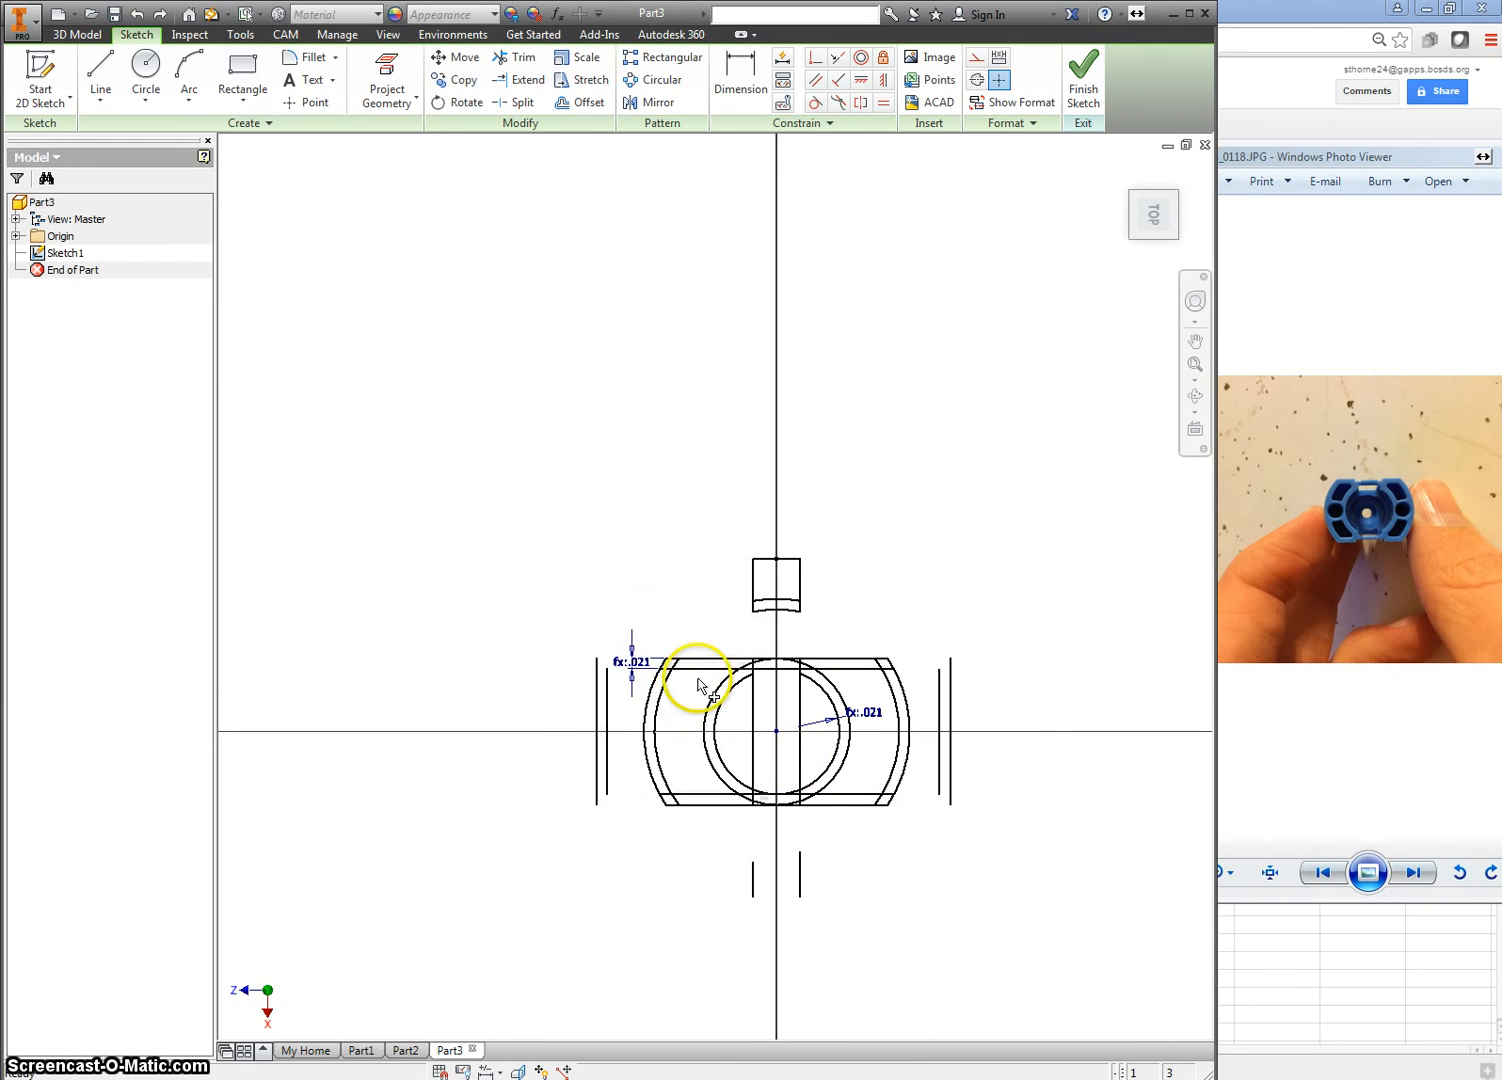
{"action": "scroll", "coordinate": [678, 665], "scroll_direction": "up", "scroll_amount": 5}
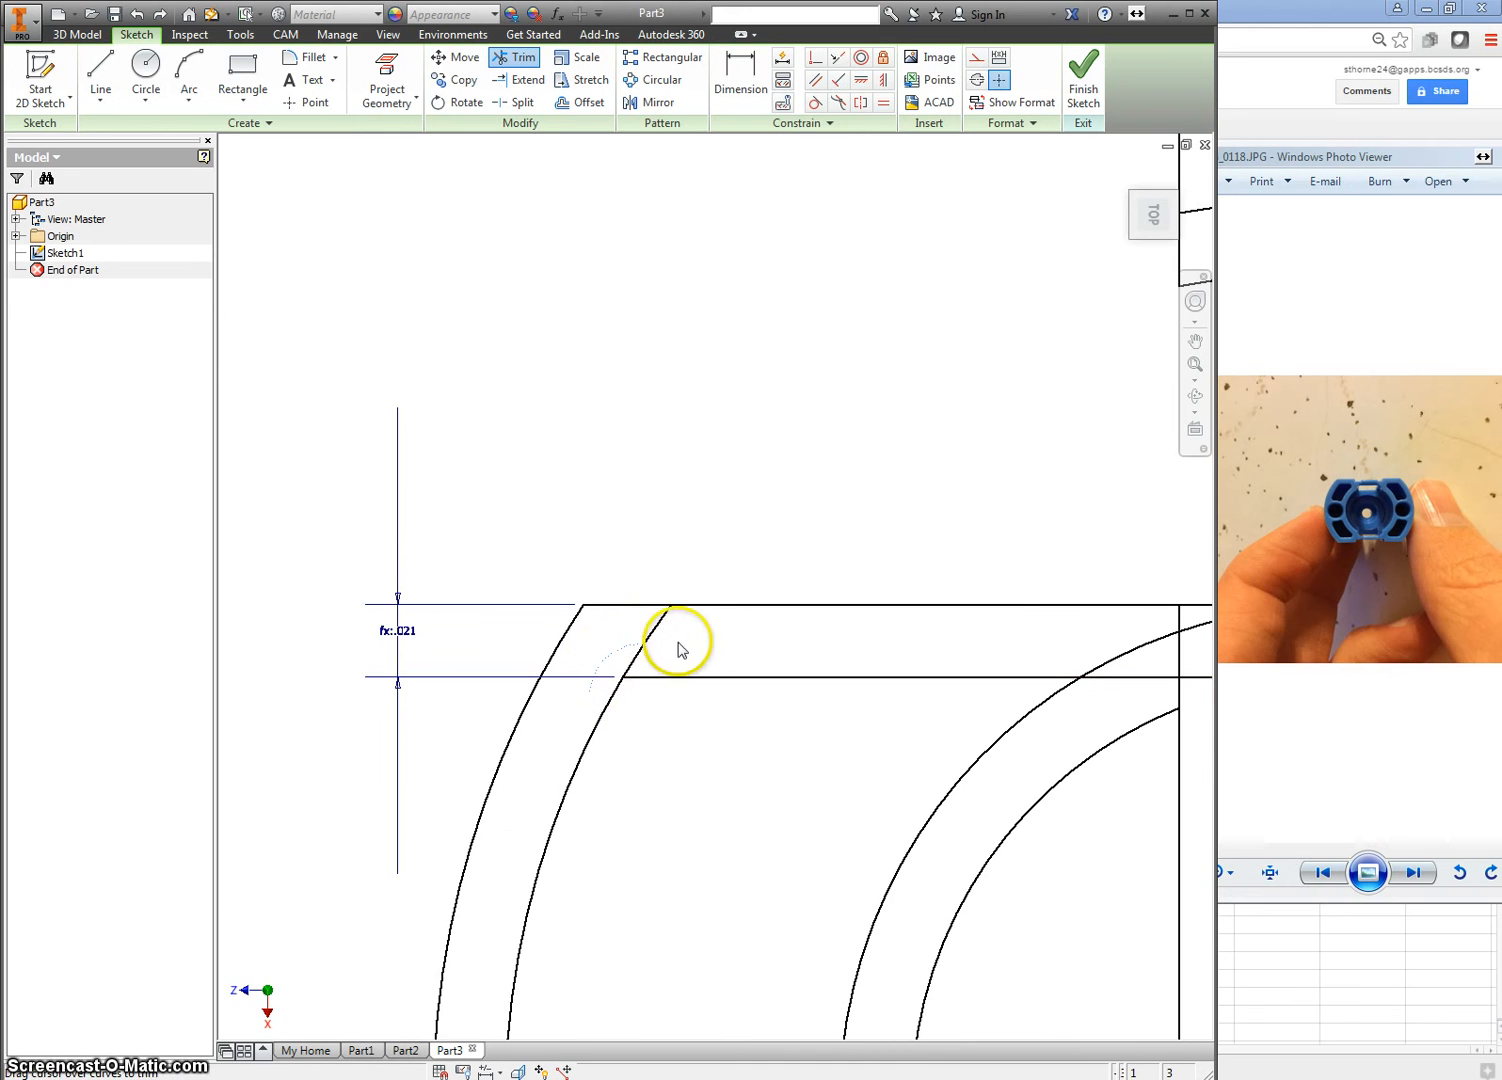
{"action": "left_click", "coordinate": [676, 646]}
{"action": "scroll", "coordinate": [932, 667], "scroll_direction": "down", "scroll_amount": 3}
{"action": "scroll", "coordinate": [1012, 655], "scroll_direction": "up", "scroll_amount": 2}
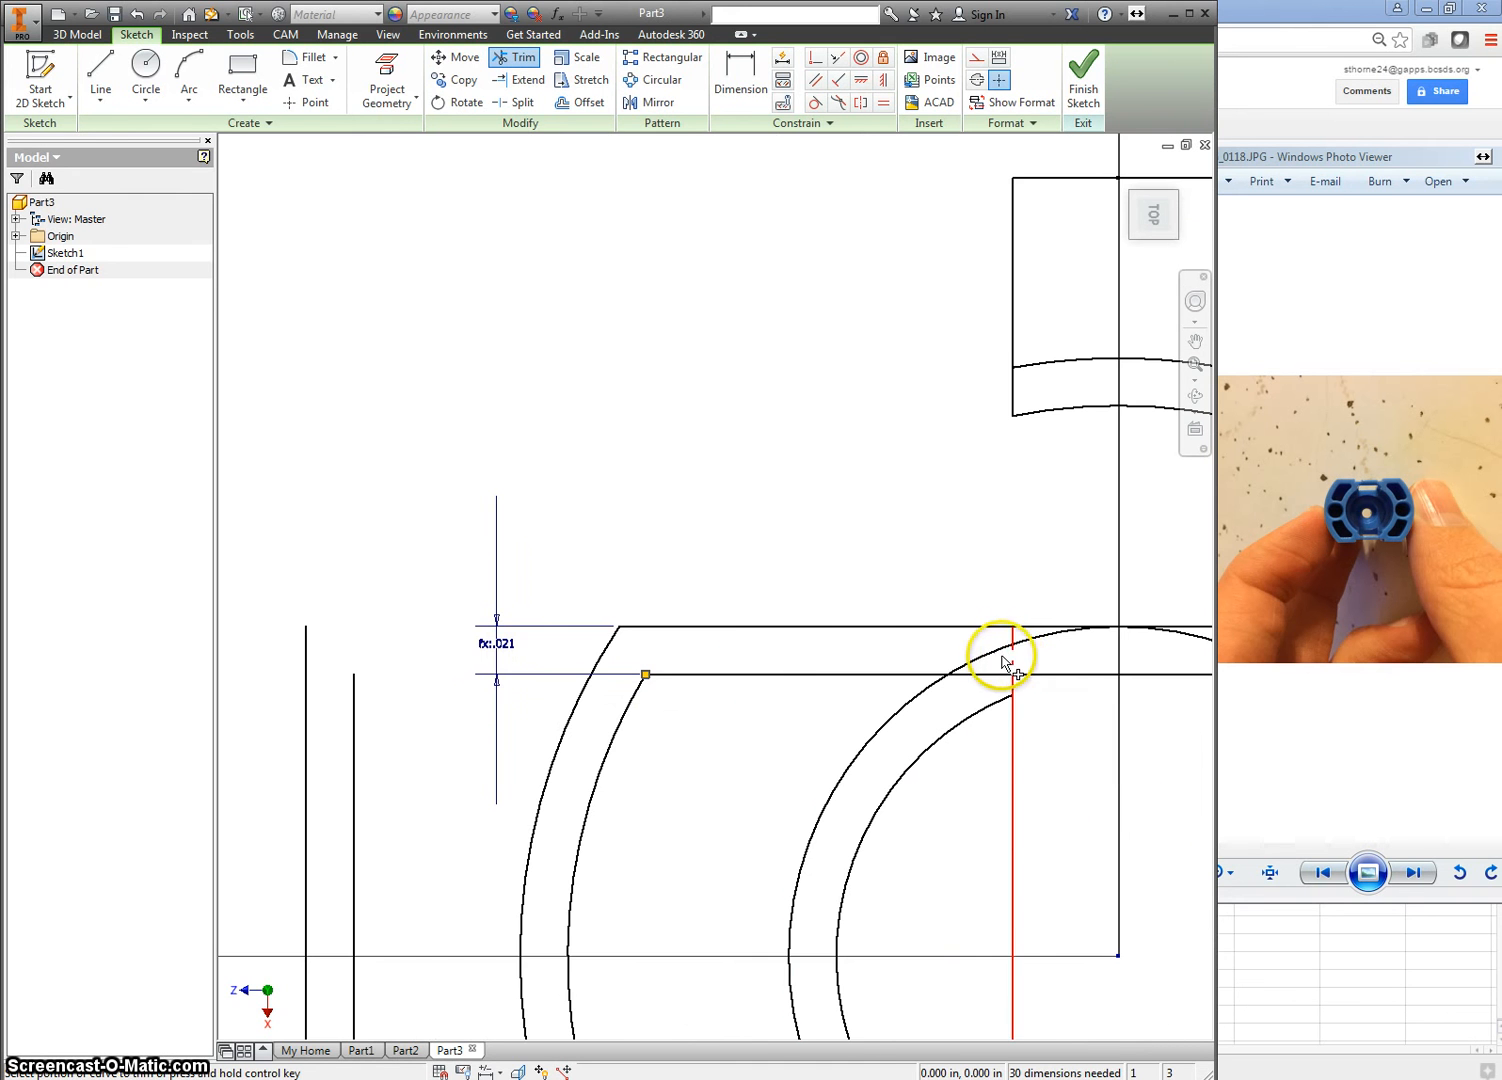
{"action": "left_click", "coordinate": [978, 656]}
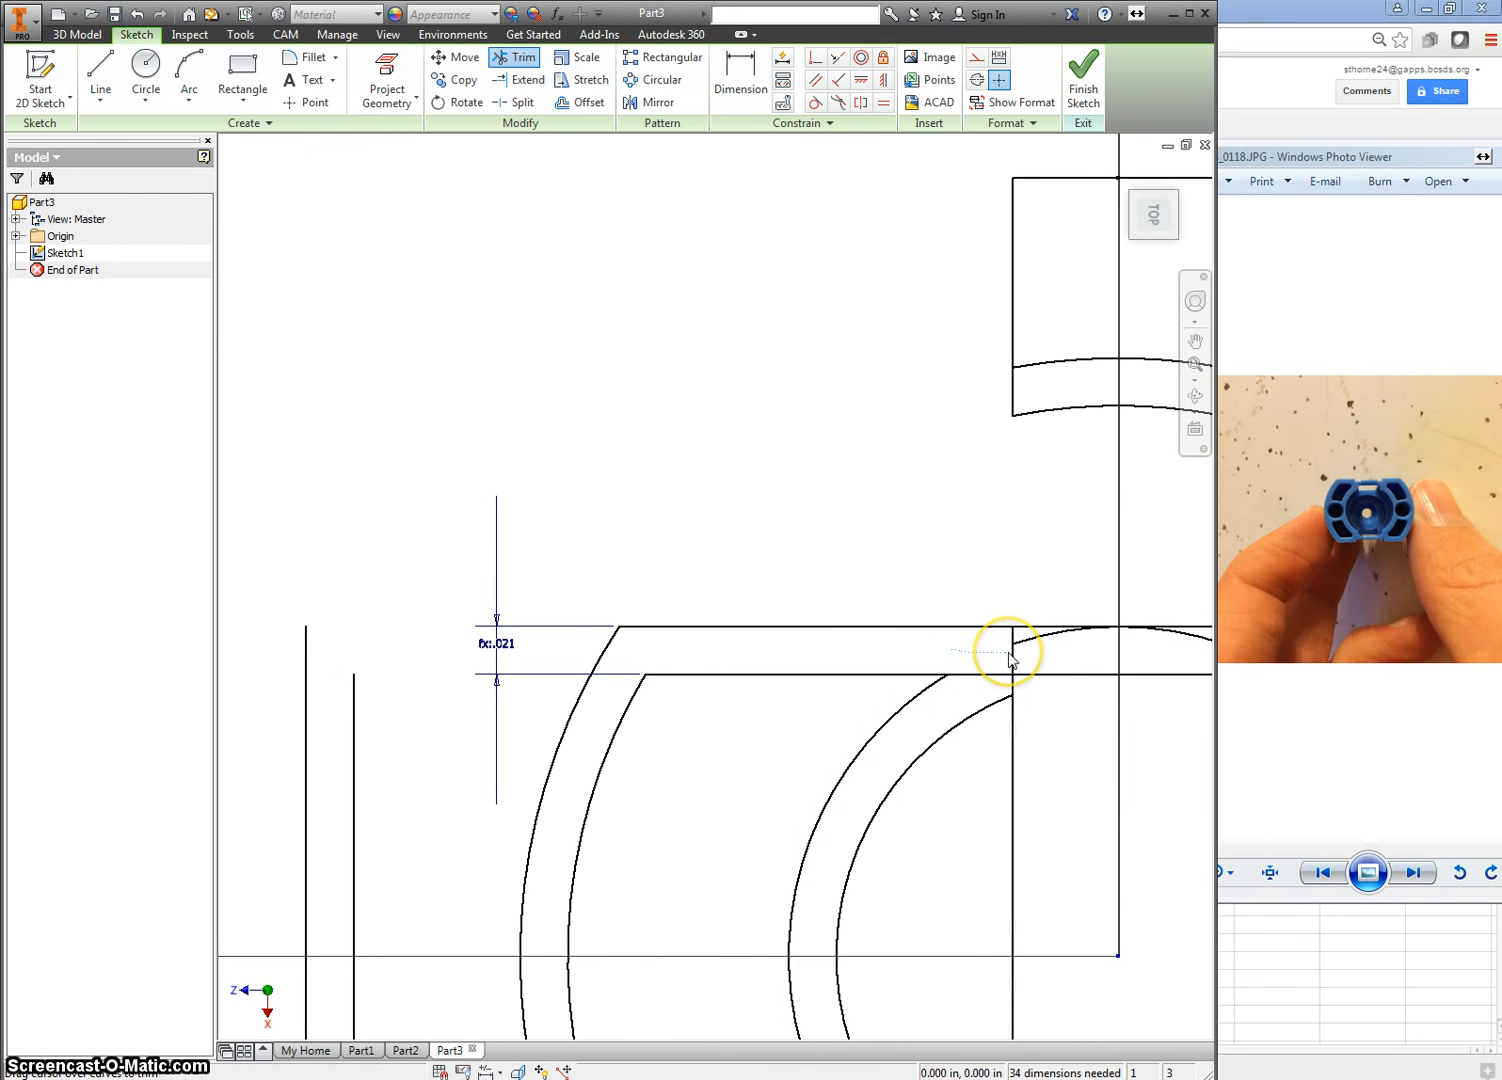
{"action": "mouse_move", "coordinate": [989, 662]}
{"action": "left_mouse_down"}
{"action": "mouse_move", "coordinate": [963, 705]}
{"action": "mouse_move", "coordinate": [1015, 642]}
{"action": "mouse_move", "coordinate": [1033, 645]}
{"action": "left_mouse_up"}
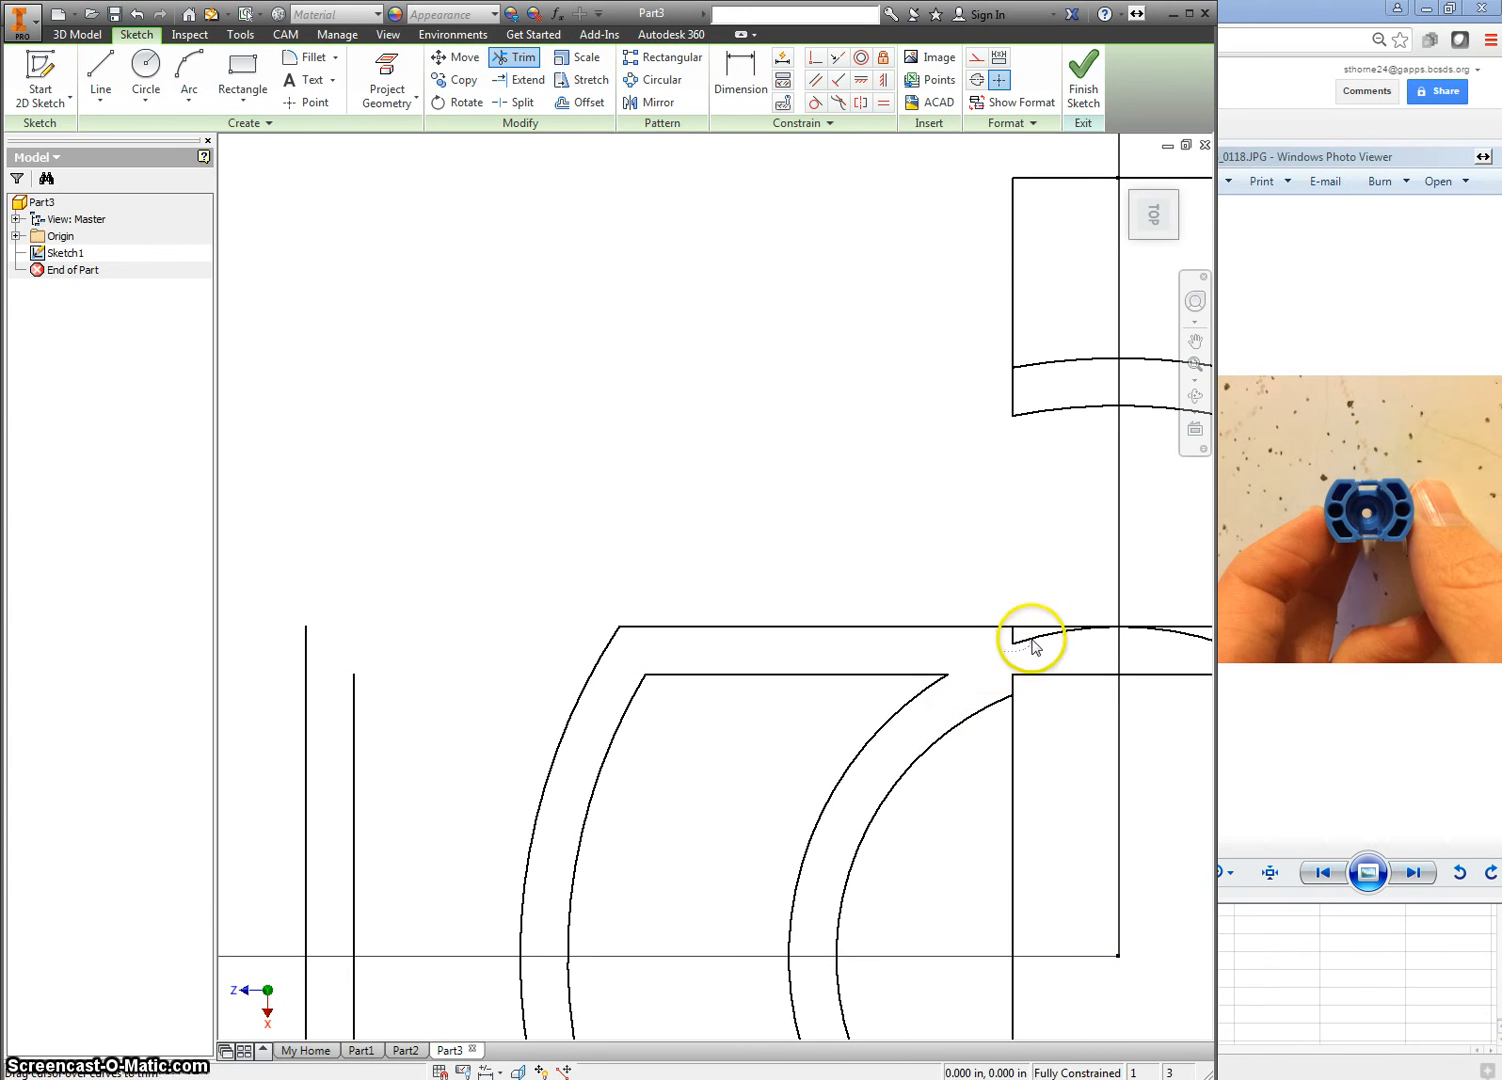
Trim the remaining ring arc and surplus lines around the upper notch, plus the narrow rectangle's sides inside the innermost circle.
{"action": "scroll", "coordinate": [1030, 645], "scroll_direction": "up", "scroll_amount": 5}
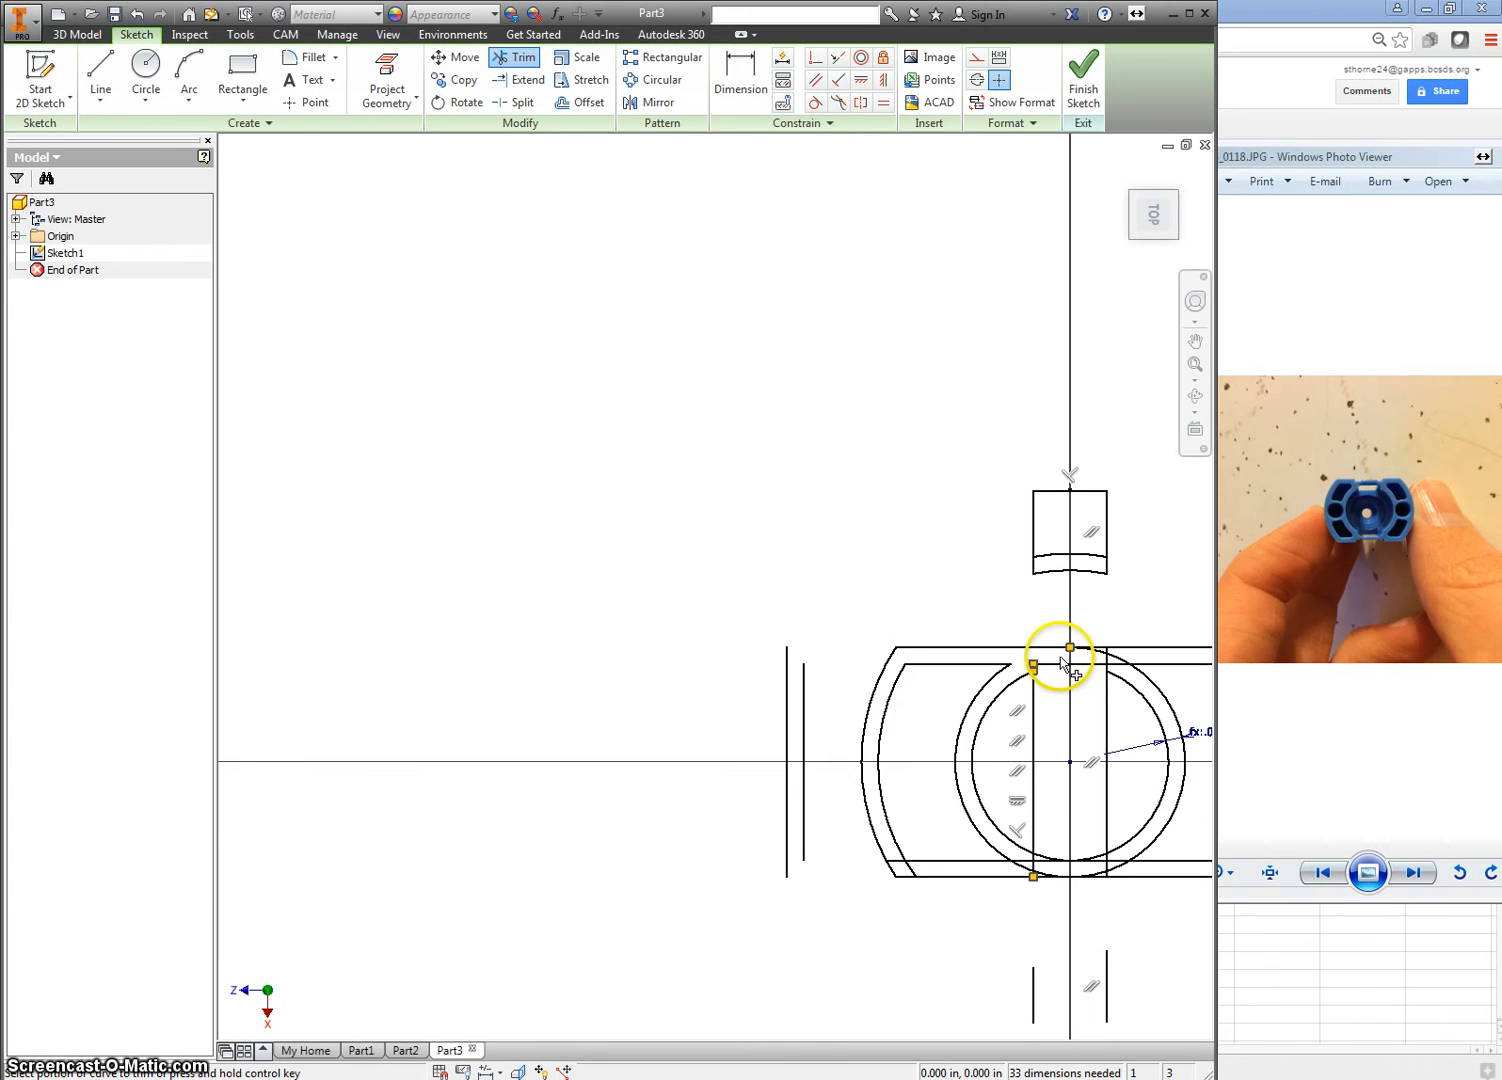
{"action": "middle_click_drag", "start_coordinate": [1056, 654], "coordinate": [800, 622]}
{"action": "scroll", "coordinate": [840, 618], "scroll_direction": "down", "scroll_amount": 5}
{"action": "mouse_move", "coordinate": [828, 607]}
{"action": "left_mouse_down"}
{"action": "mouse_move", "coordinate": [890, 620]}
{"action": "mouse_move", "coordinate": [913, 665]}
{"action": "mouse_move", "coordinate": [779, 740]}
{"action": "left_mouse_up"}
{"action": "scroll", "coordinate": [905, 668], "scroll_direction": "up", "scroll_amount": 5}
{"action": "scroll", "coordinate": [912, 670], "scroll_direction": "down", "scroll_amount": 2}
{"action": "scroll", "coordinate": [922, 678], "scroll_direction": "up", "scroll_amount": 2}
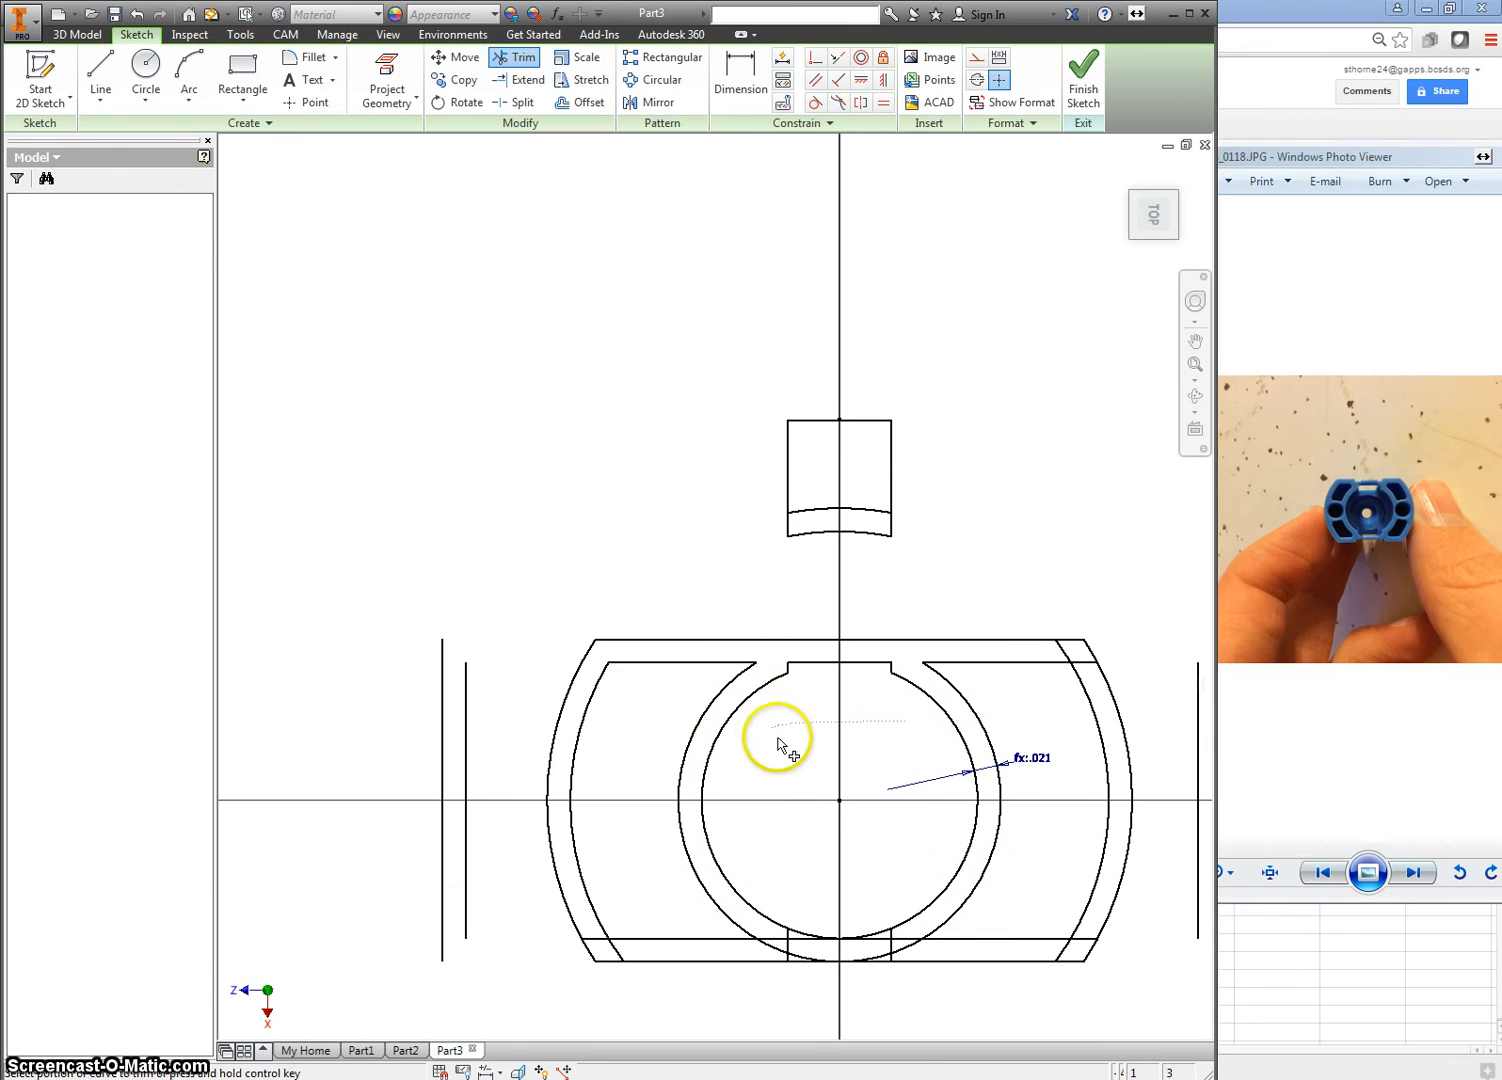
Trim the innermost circle's arc between the two sides of the lower notch.
{"action": "middle_click_drag", "start_coordinate": [807, 695], "coordinate": [795, 644]}
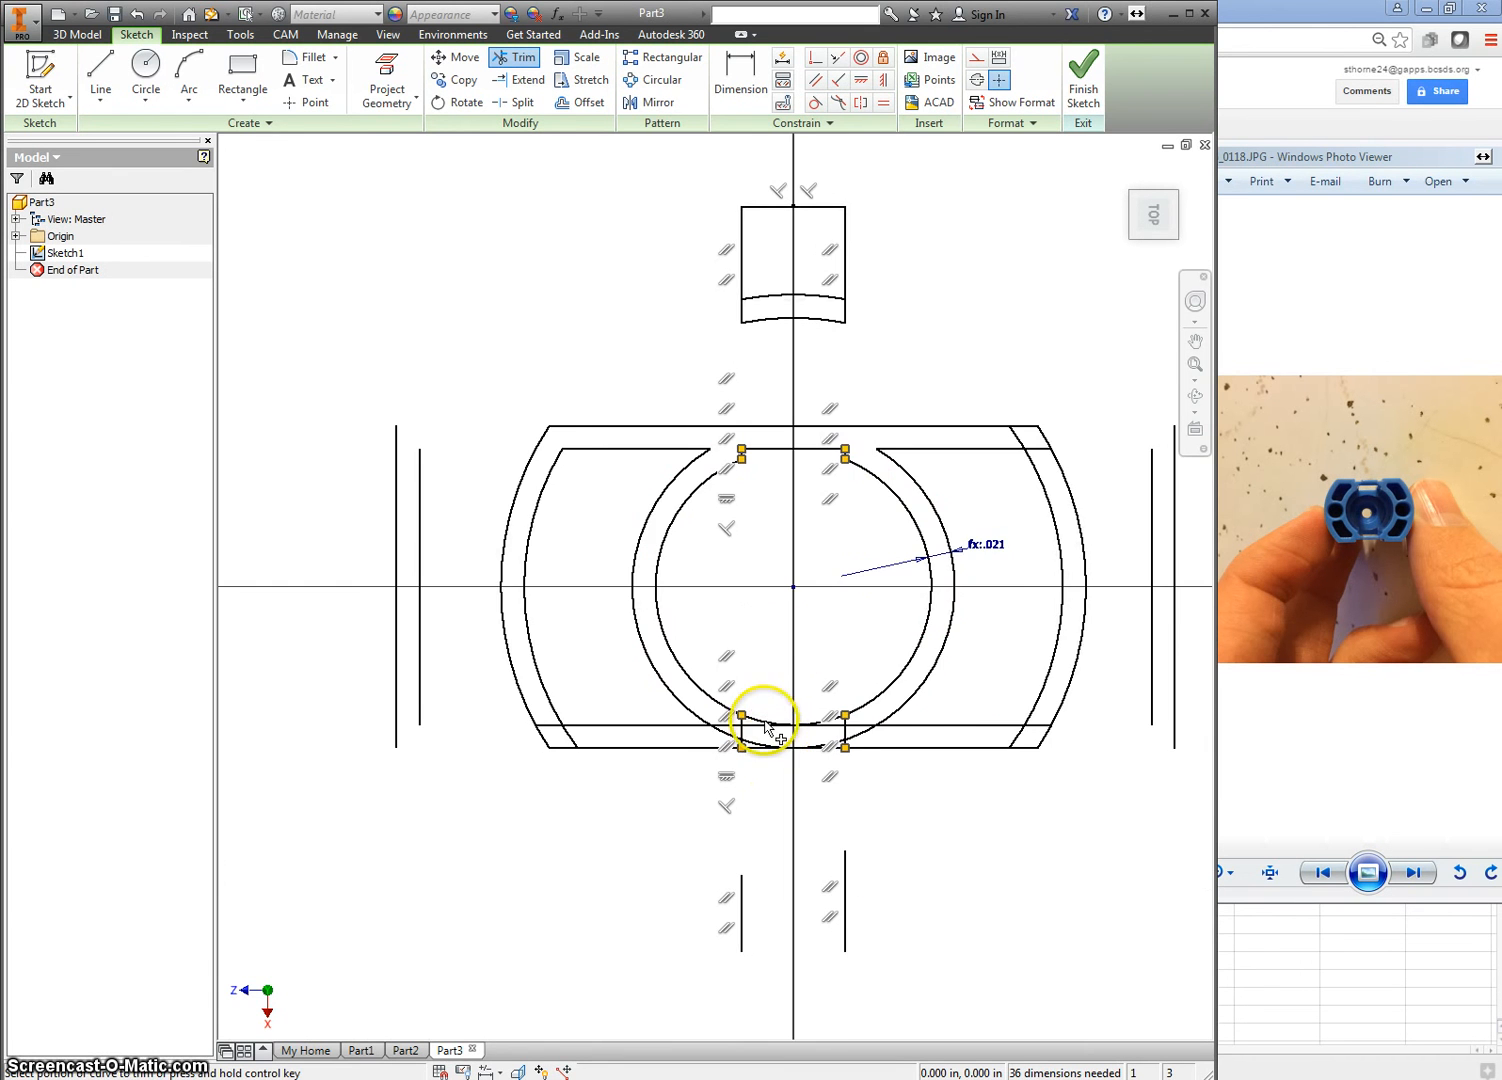
{"action": "scroll", "coordinate": [762, 722], "scroll_direction": "down", "scroll_amount": 5}
{"action": "mouse_move", "coordinate": [722, 706]}
{"action": "left_mouse_down"}
{"action": "mouse_move", "coordinate": [878, 694]}
{"action": "mouse_move", "coordinate": [979, 714]}
{"action": "mouse_move", "coordinate": [1100, 710]}
{"action": "left_mouse_up"}
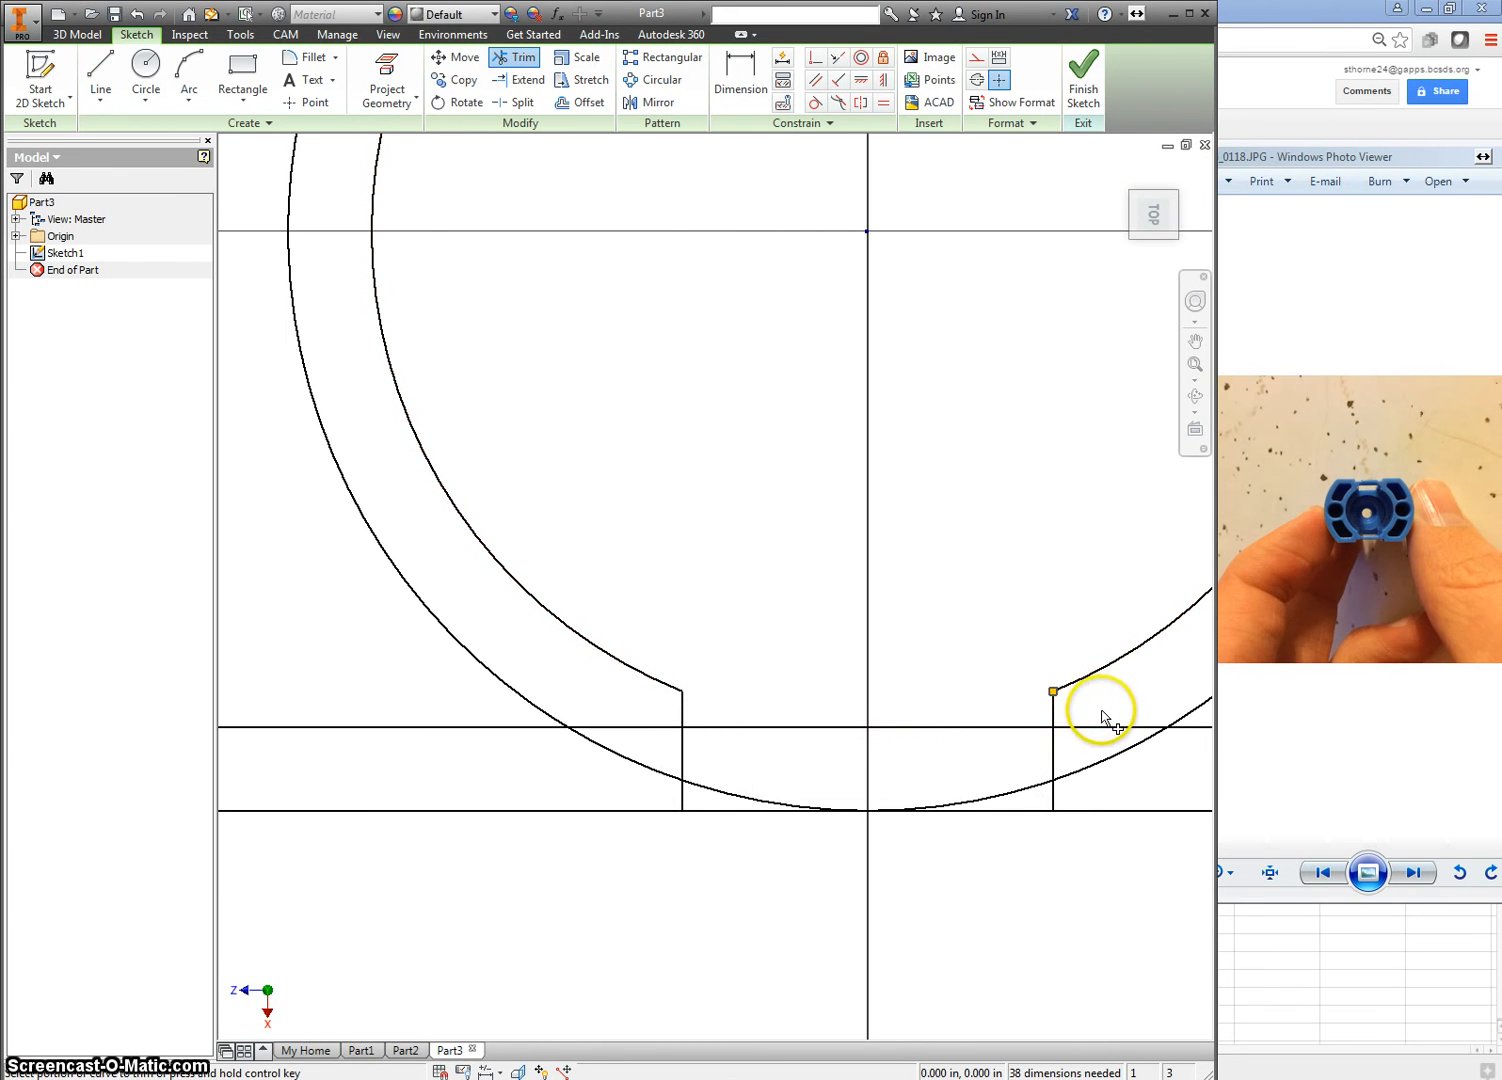
Trim the overlapping arc and offset-line ends at the lower-left and lower-right inner corners.
{"action": "scroll", "coordinate": [1102, 716], "scroll_direction": "up", "scroll_amount": 2}
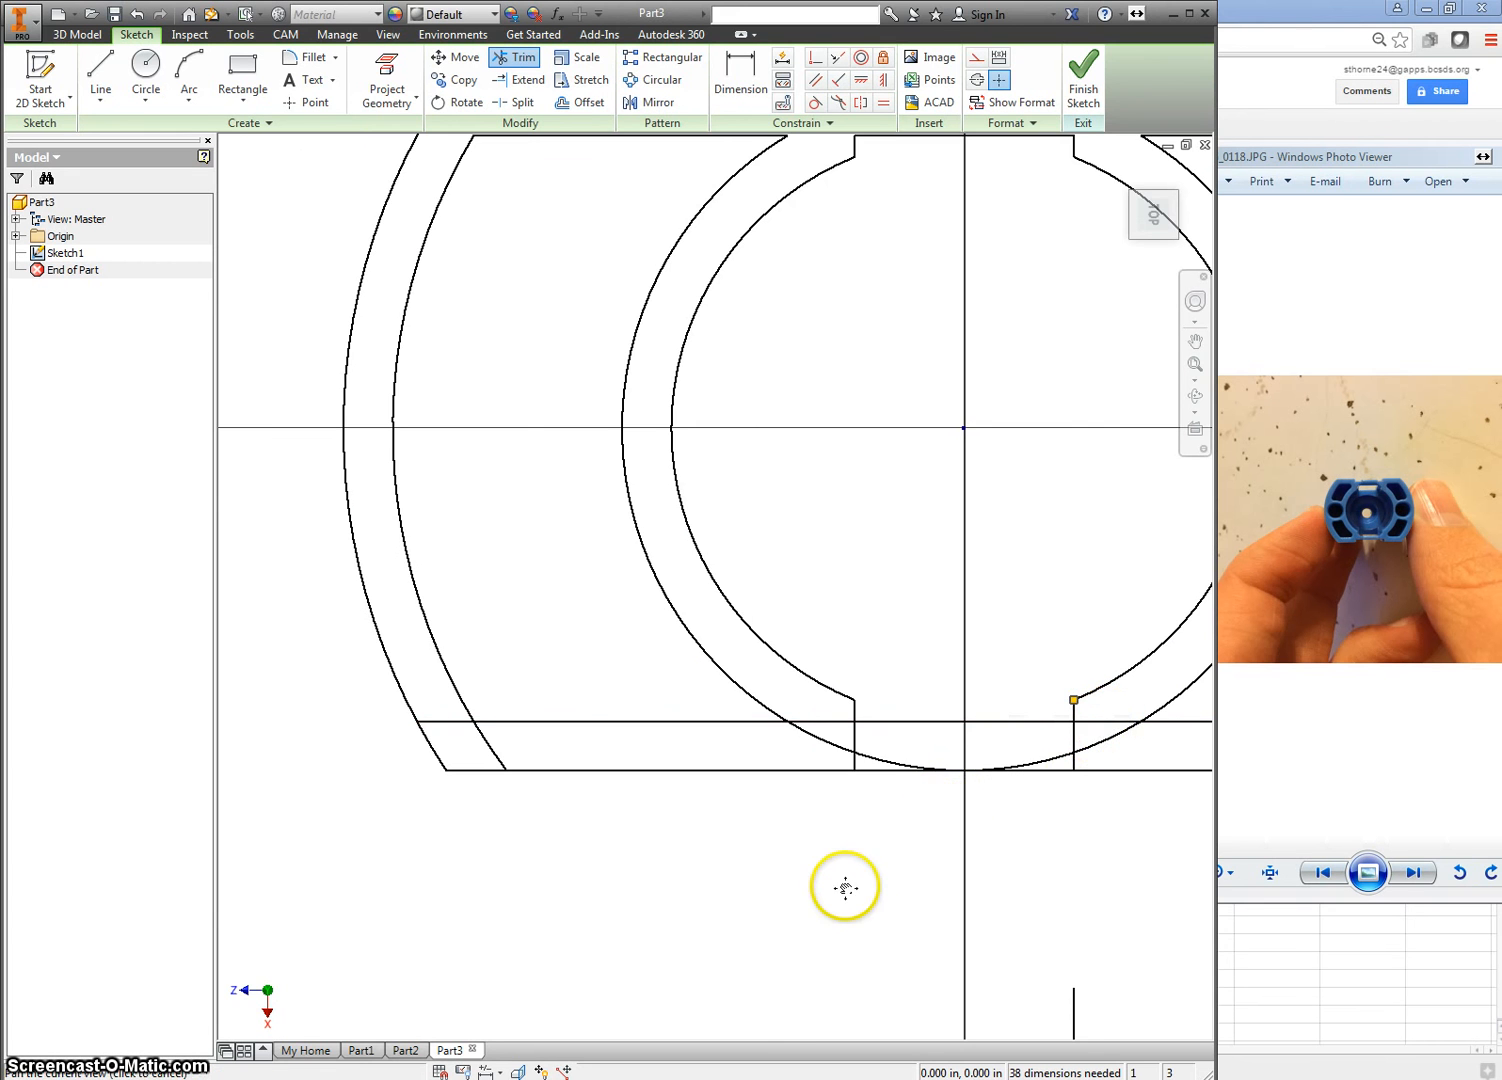
{"action": "middle_click_drag", "start_coordinate": [943, 815], "coordinate": [845, 887]}
{"action": "left_click", "coordinate": [350, 791]}
{"action": "left_click", "coordinate": [409, 824]}
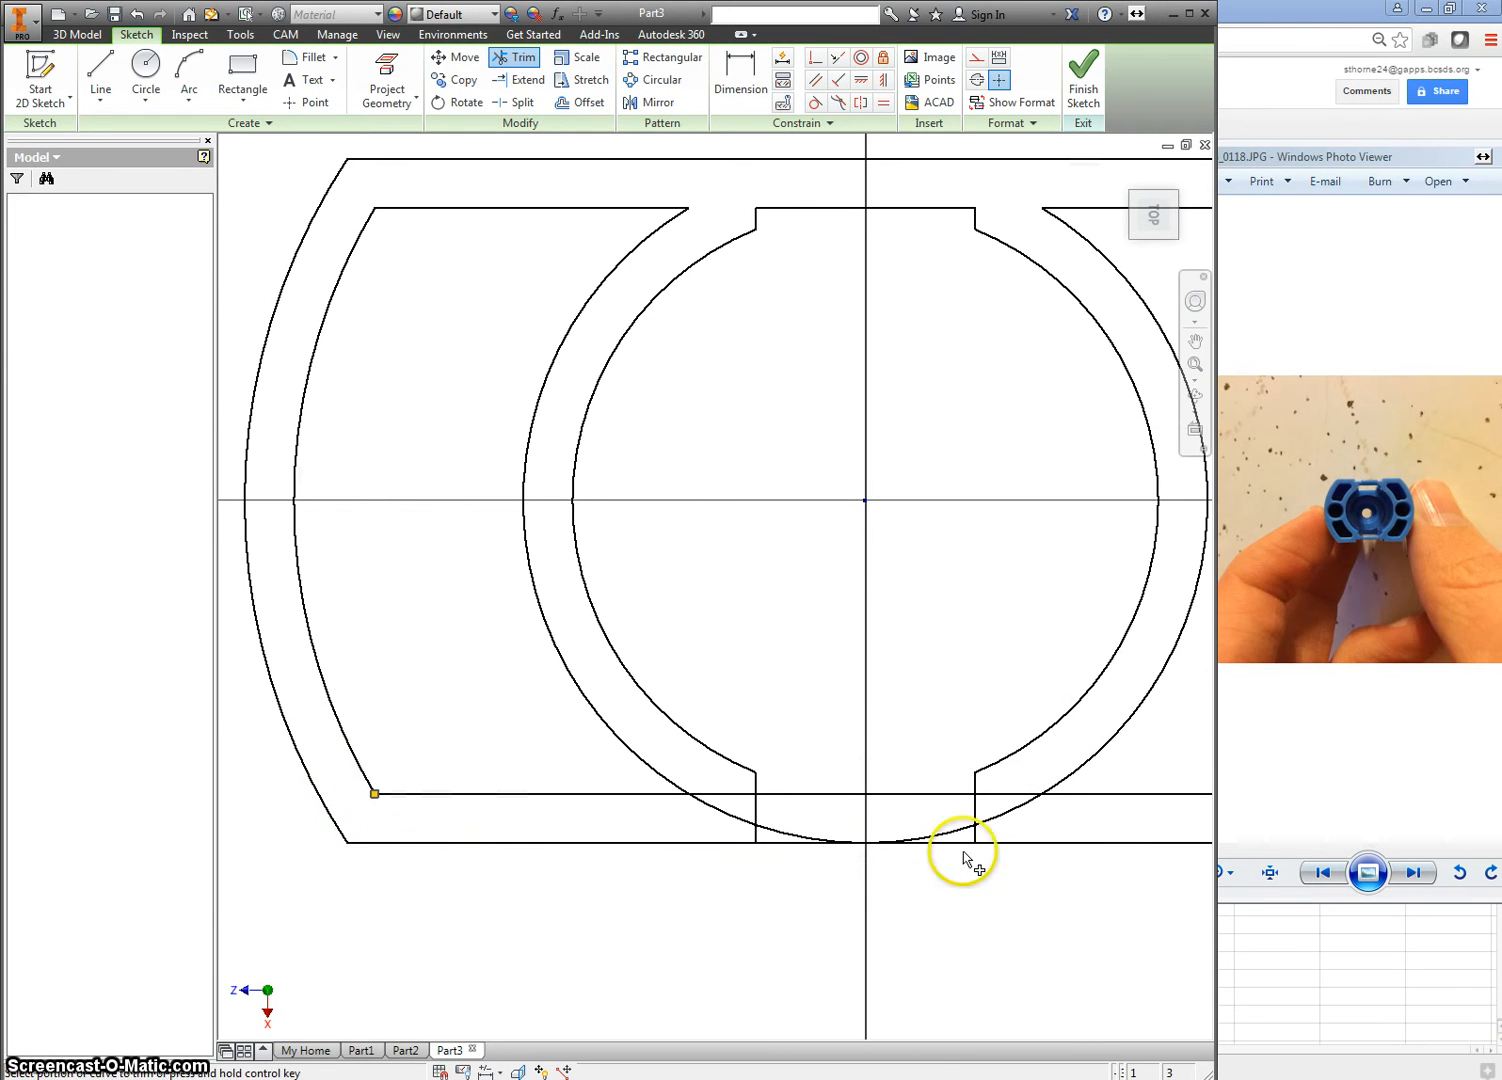
{"action": "scroll", "coordinate": [1023, 885], "scroll_direction": "down", "scroll_amount": 2}
{"action": "scroll", "coordinate": [1040, 899], "scroll_direction": "up", "scroll_amount": 4}
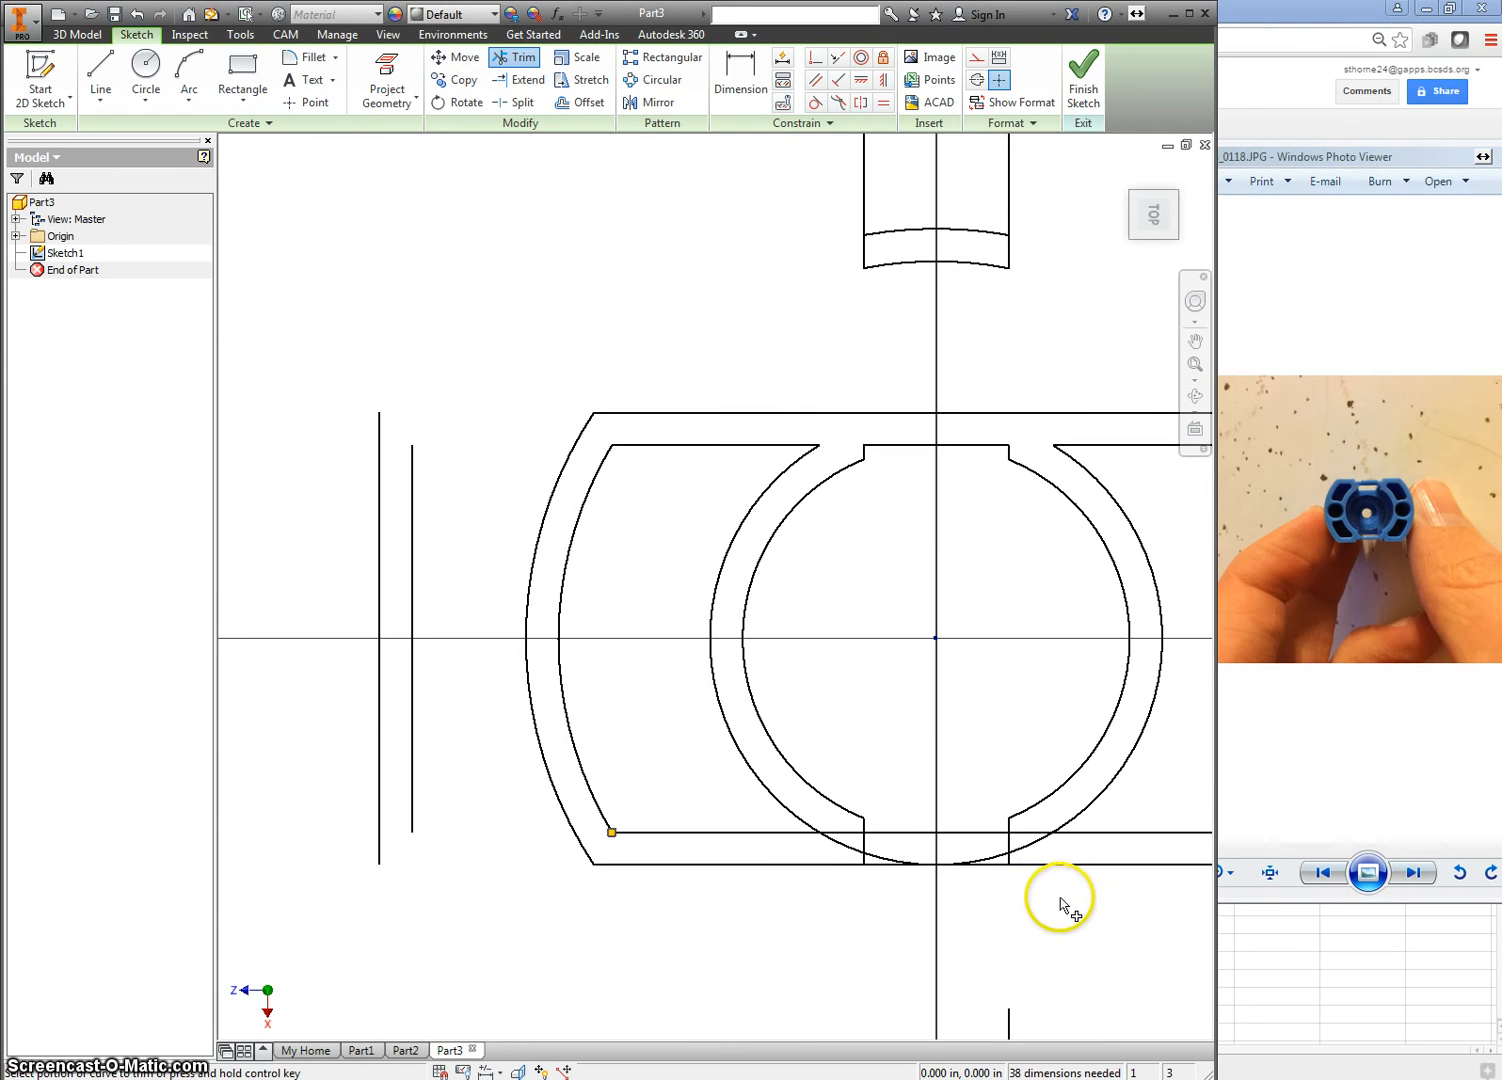
{"action": "middle_click_drag", "start_coordinate": [1071, 898], "coordinate": [835, 885]}
{"action": "left_click_drag", "start_coordinate": [1047, 808], "coordinate": [1032, 832]}
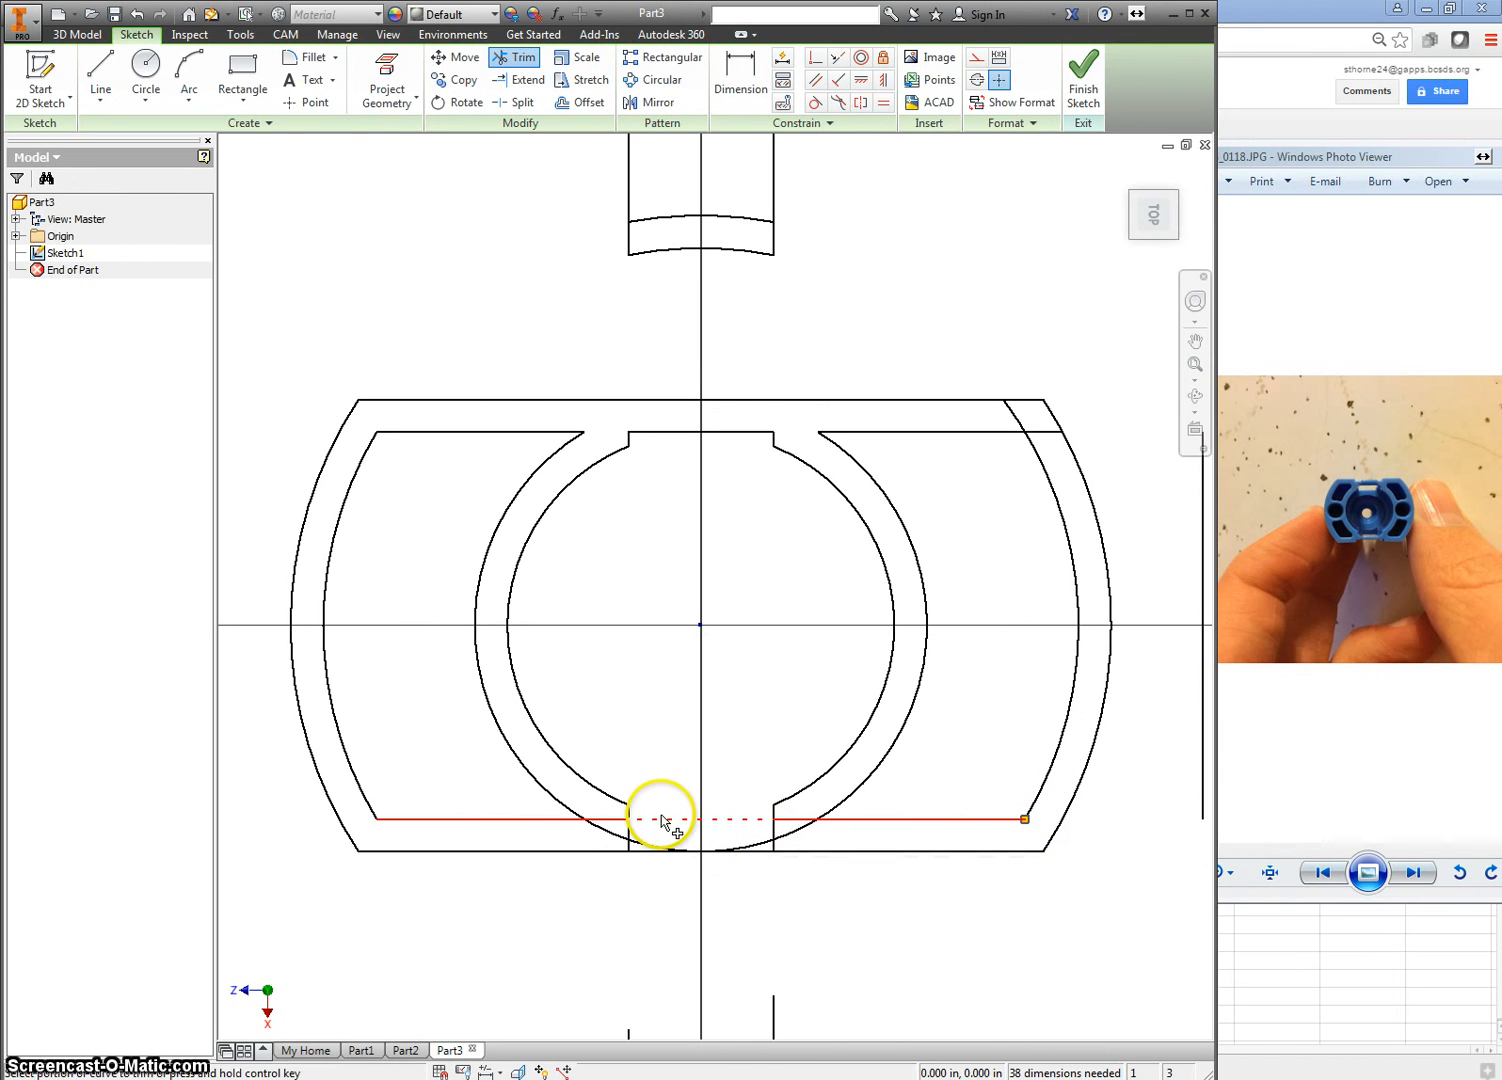
Trim the ring's outer arc, the narrow rectangle's sides and the offset-line pieces around the lower notch, keeping the notch's bottom line.
{"action": "left_click", "coordinate": [611, 843]}
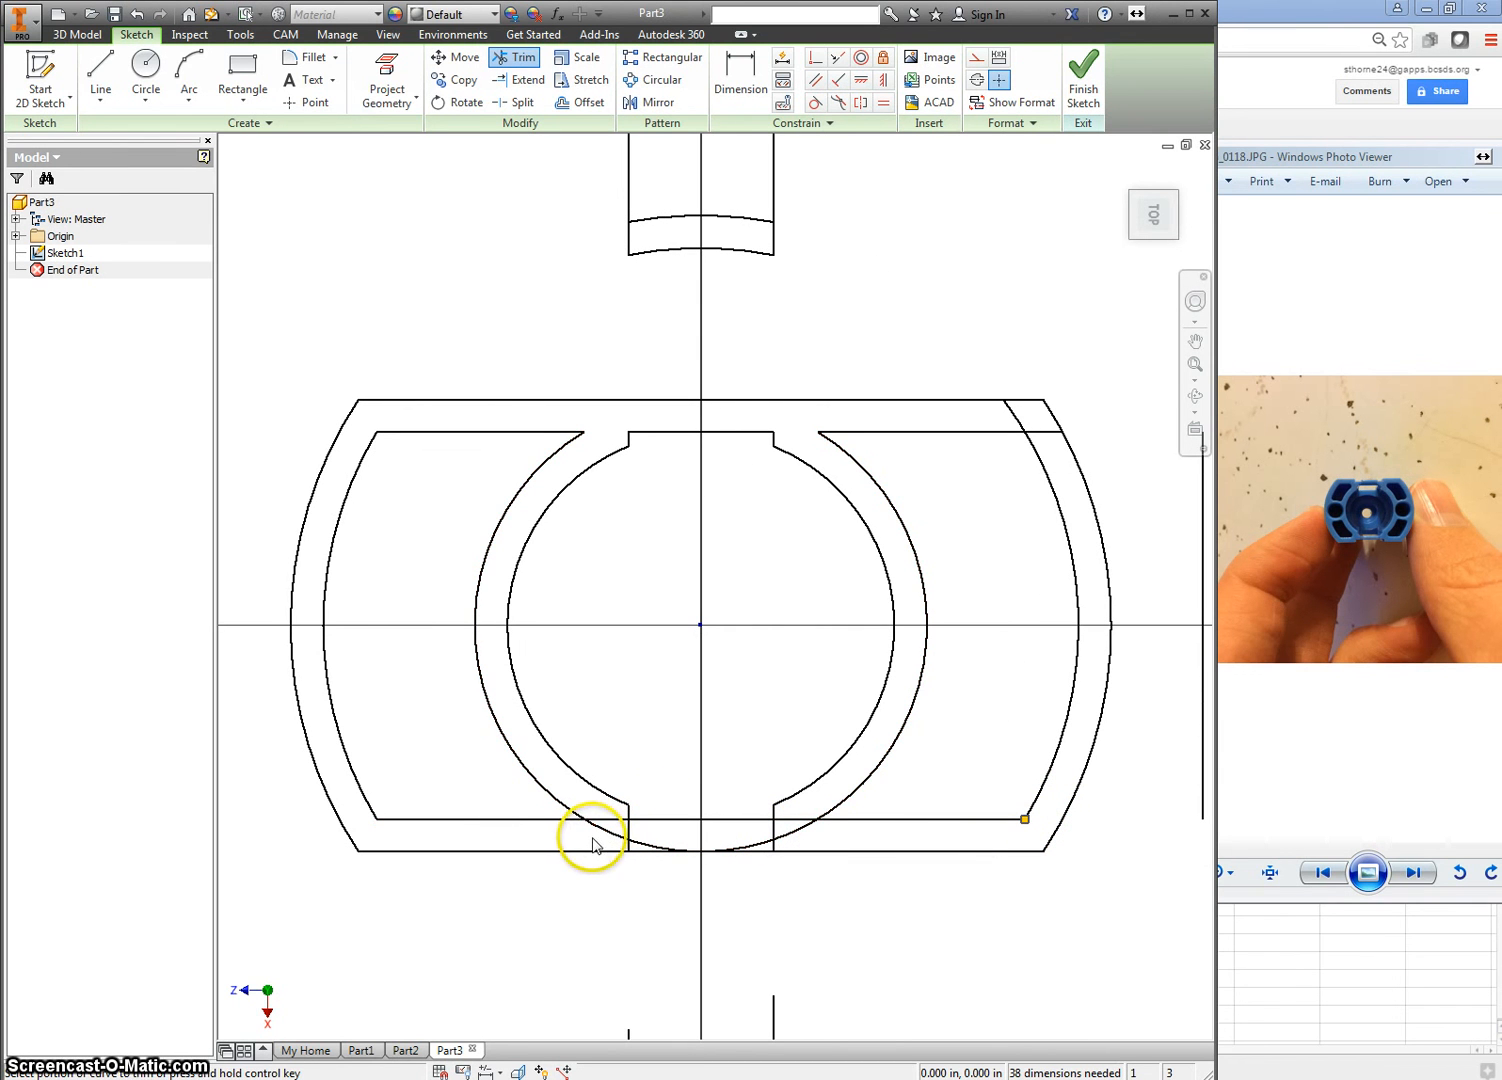
{"action": "mouse_move", "coordinate": [592, 838]}
{"action": "left_mouse_down"}
{"action": "mouse_move", "coordinate": [611, 804]}
{"action": "mouse_move", "coordinate": [737, 847]}
{"action": "mouse_move", "coordinate": [805, 836]}
{"action": "left_mouse_up"}
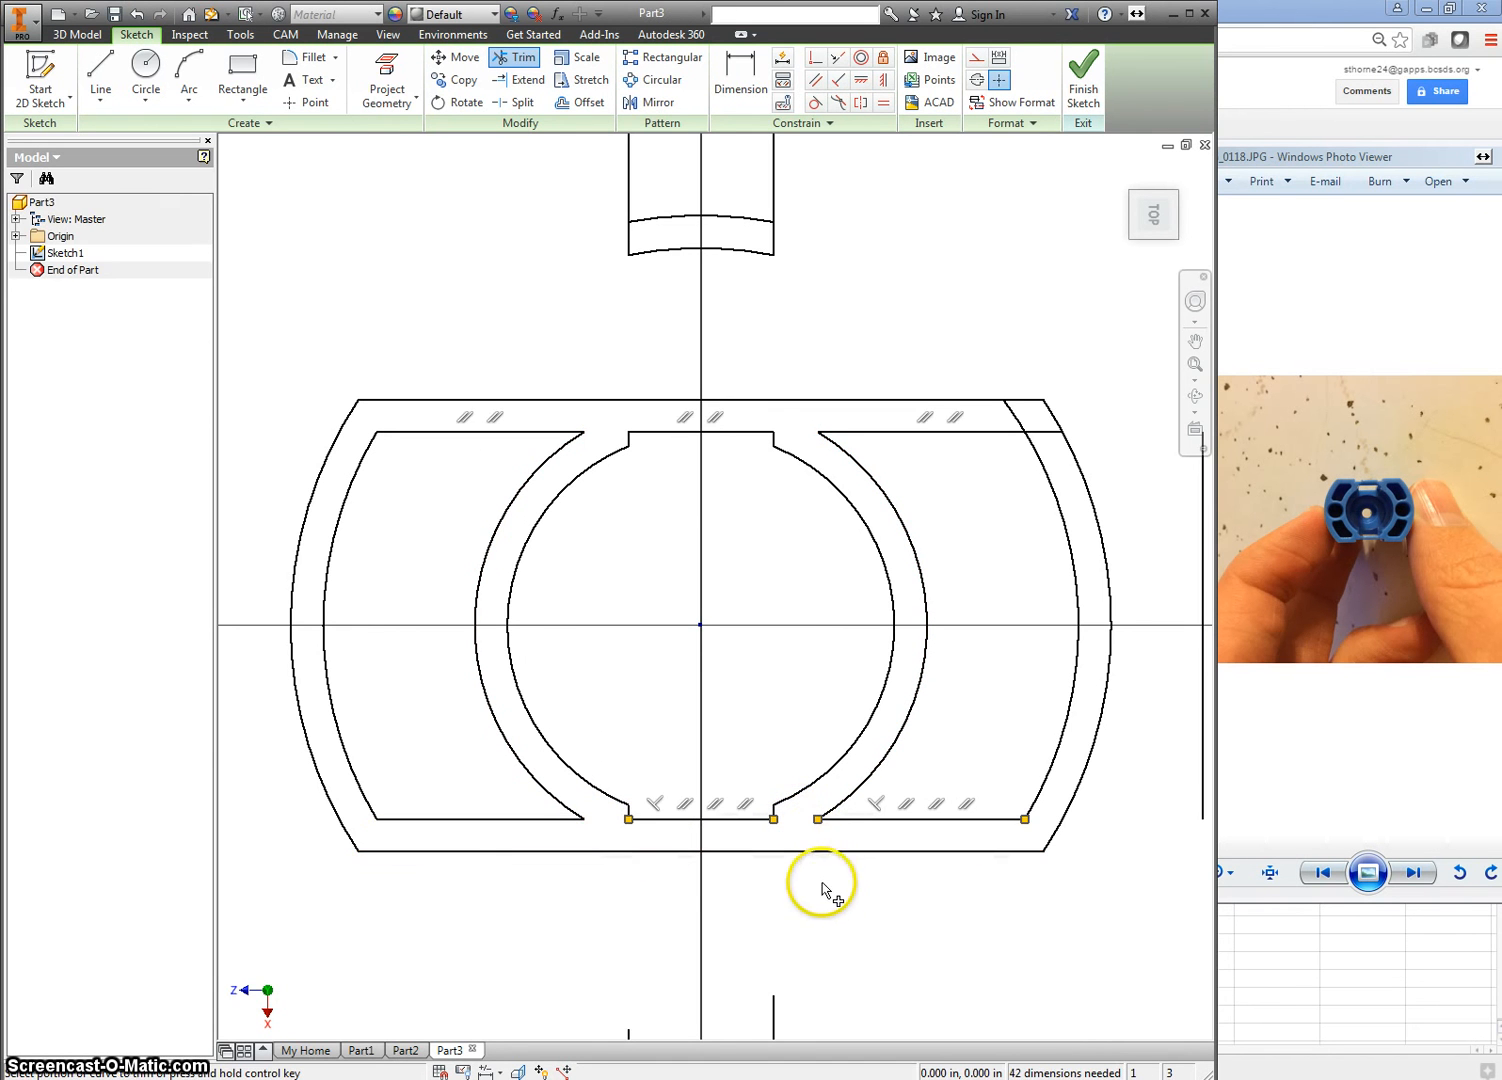
{"action": "scroll", "coordinate": [830, 935], "scroll_direction": "down", "scroll_amount": 4}
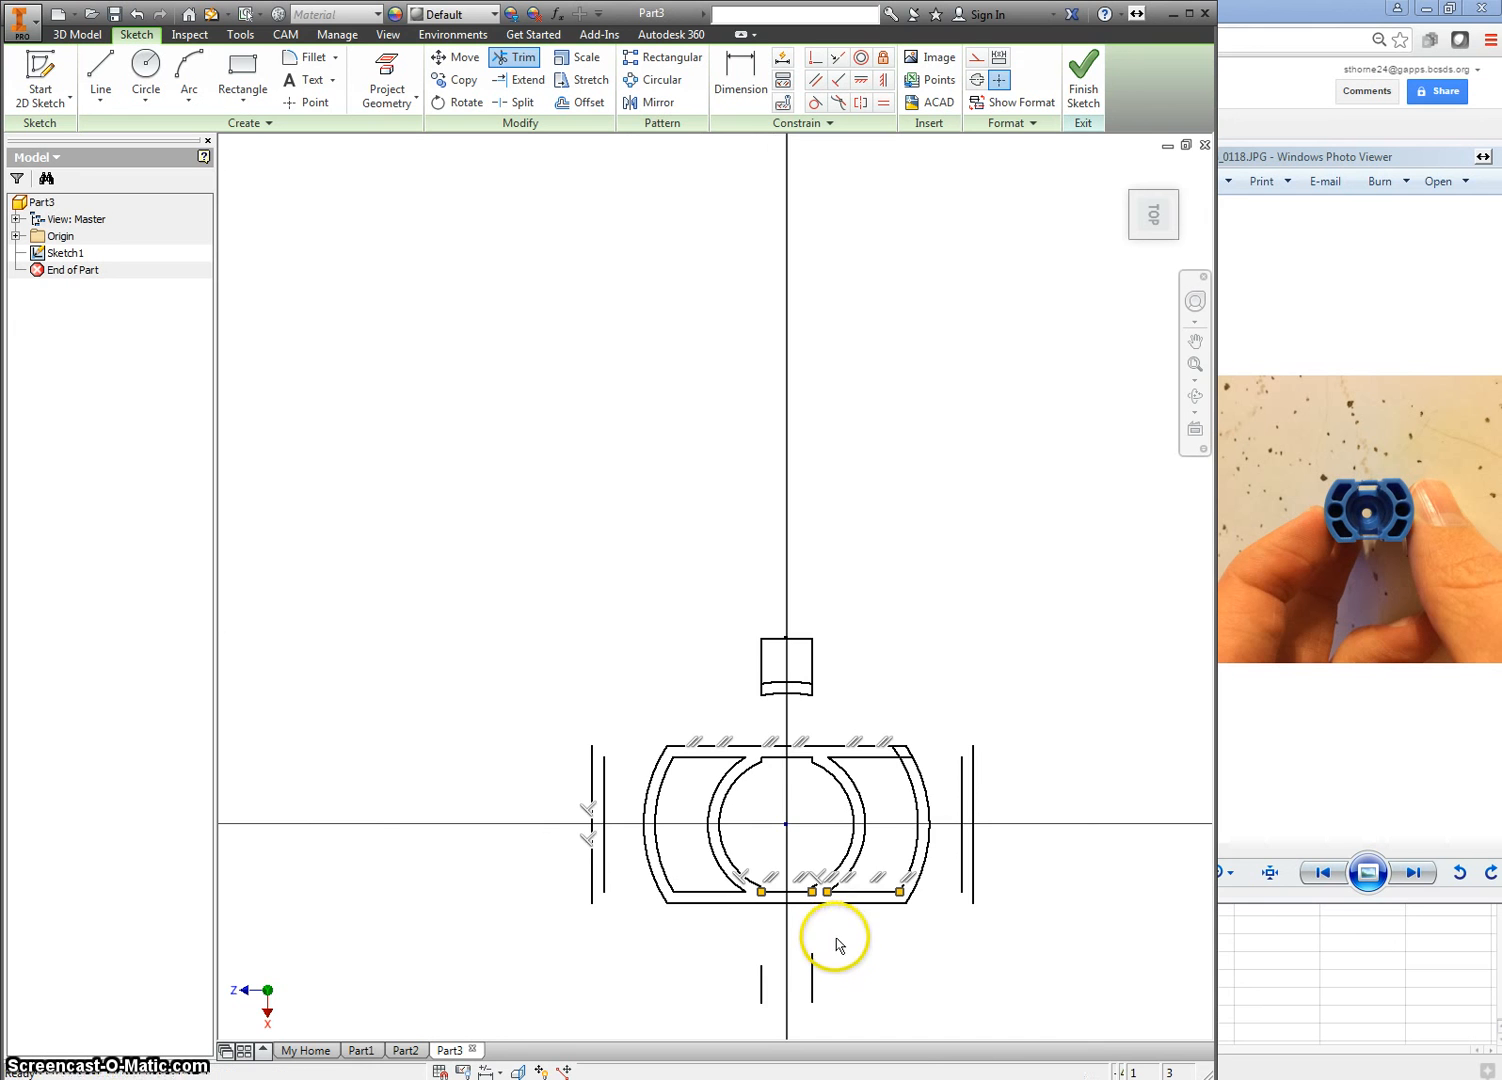
{"action": "key", "text": "Escape"}
Delete the two stray lines below the profile, the vertical lines beyond both side arcs and the box above the ring.
{"action": "middle_click_drag", "start_coordinate": [865, 945], "coordinate": [850, 826]}
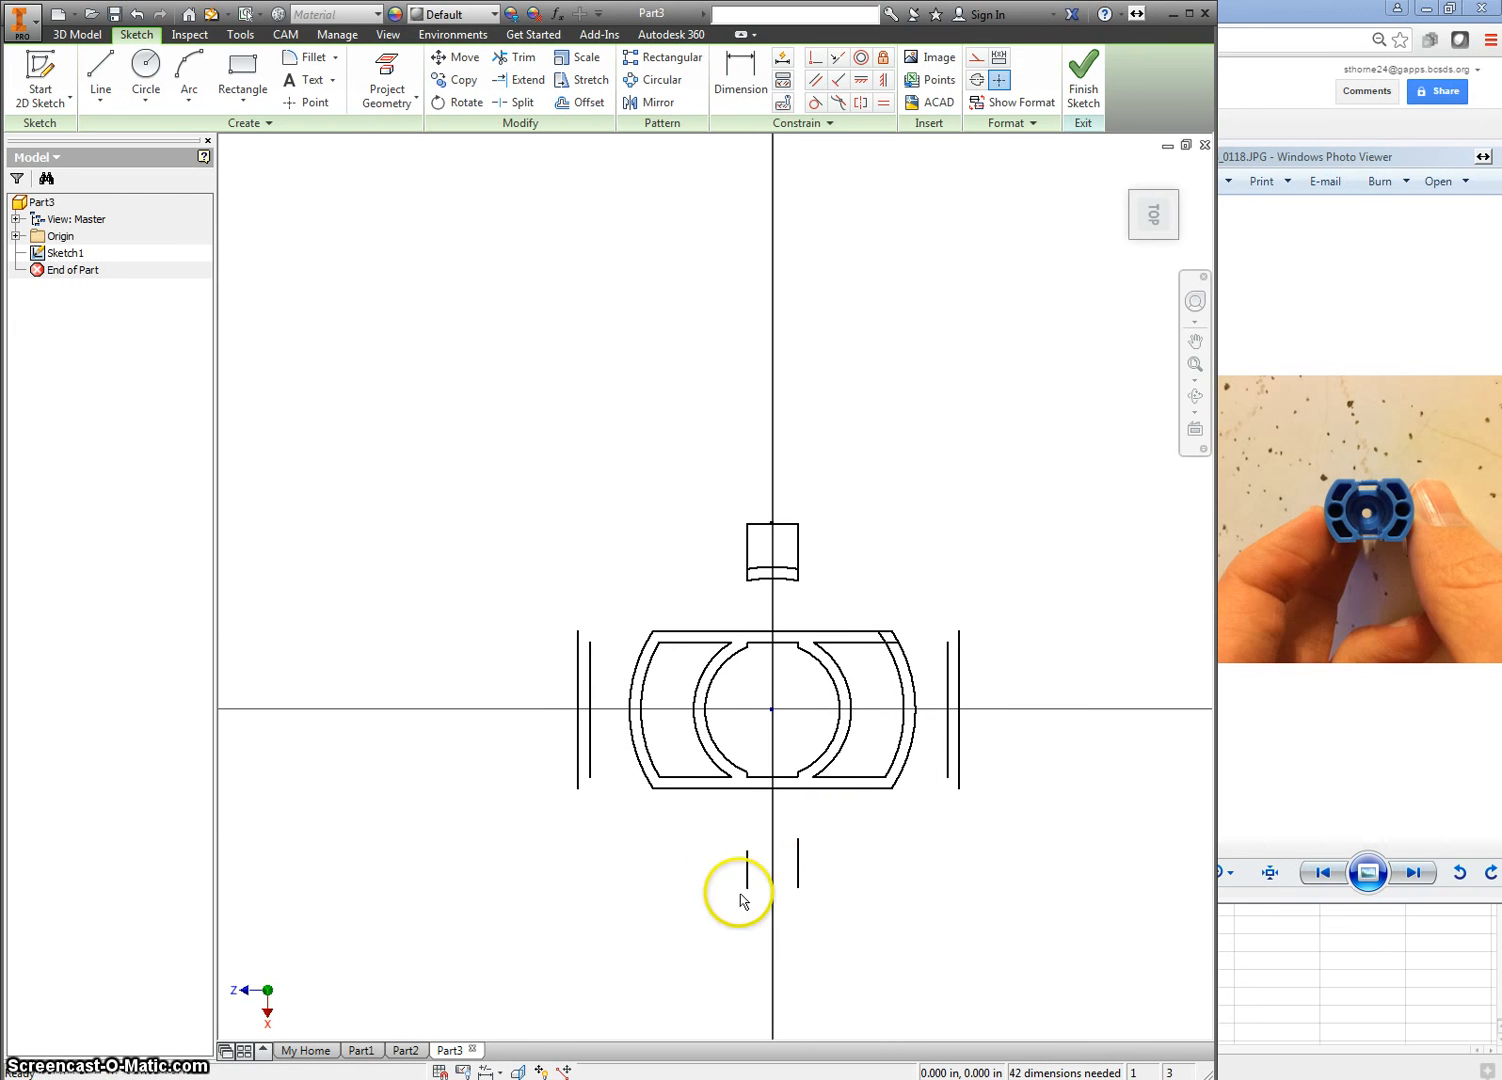
{"action": "left_click_drag", "start_coordinate": [720, 826], "coordinate": [856, 920]}
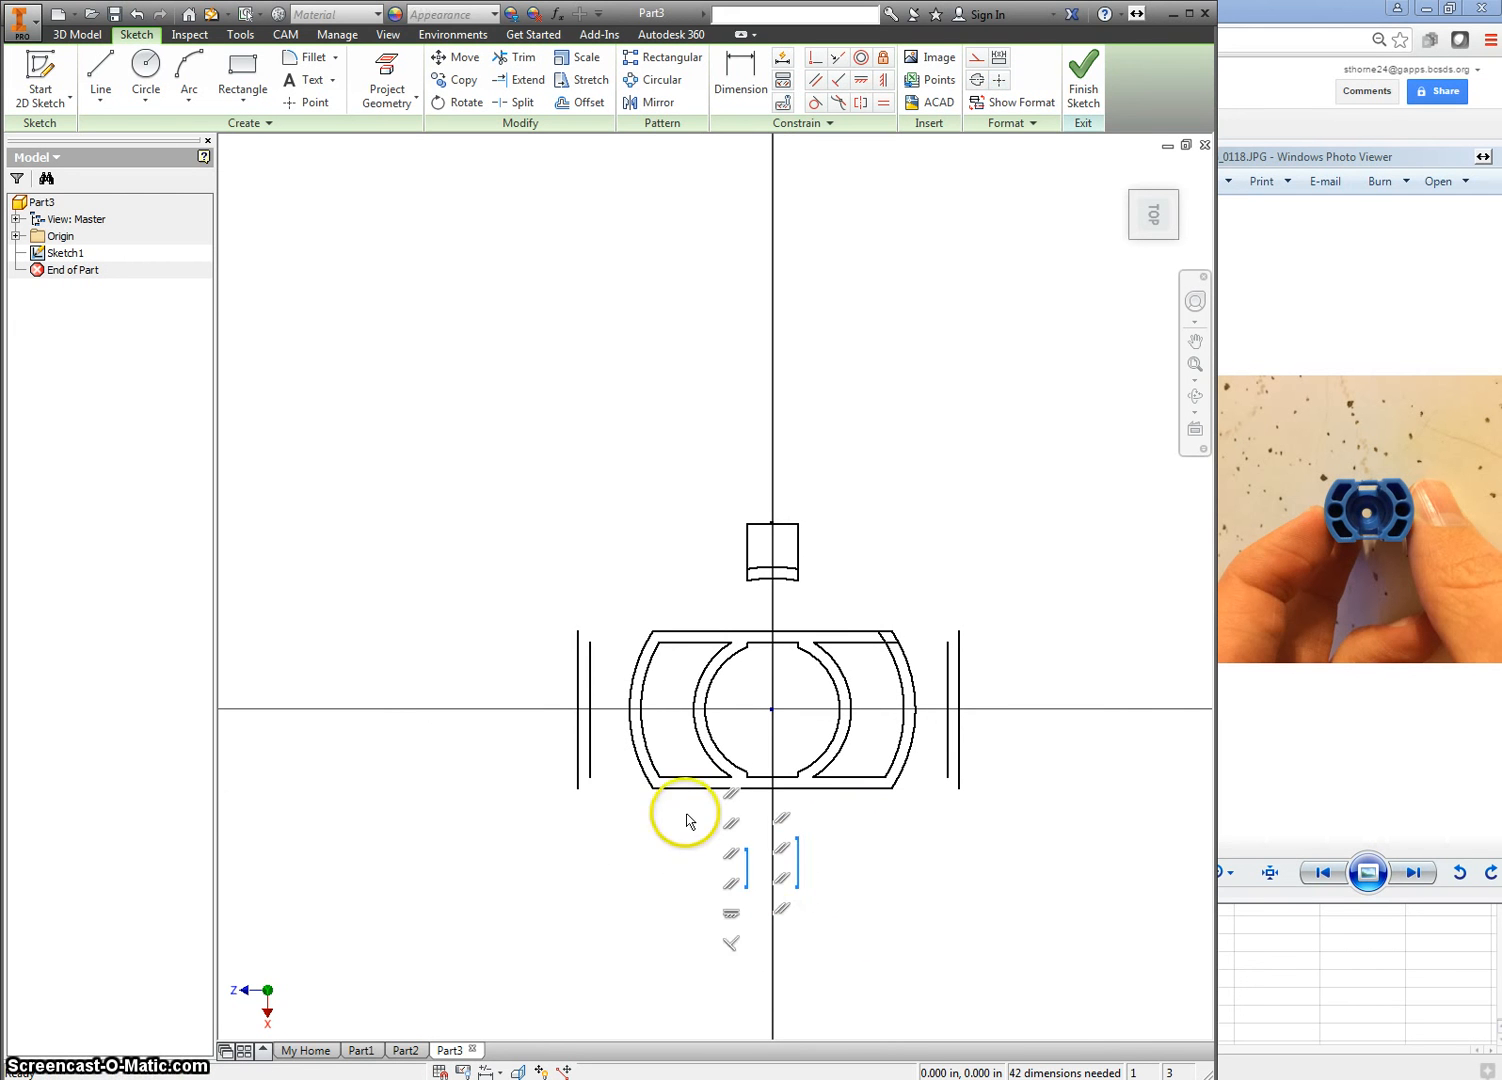
{"action": "key", "text": "Delete"}
{"action": "left_click_drag", "start_coordinate": [548, 585], "coordinate": [629, 834]}
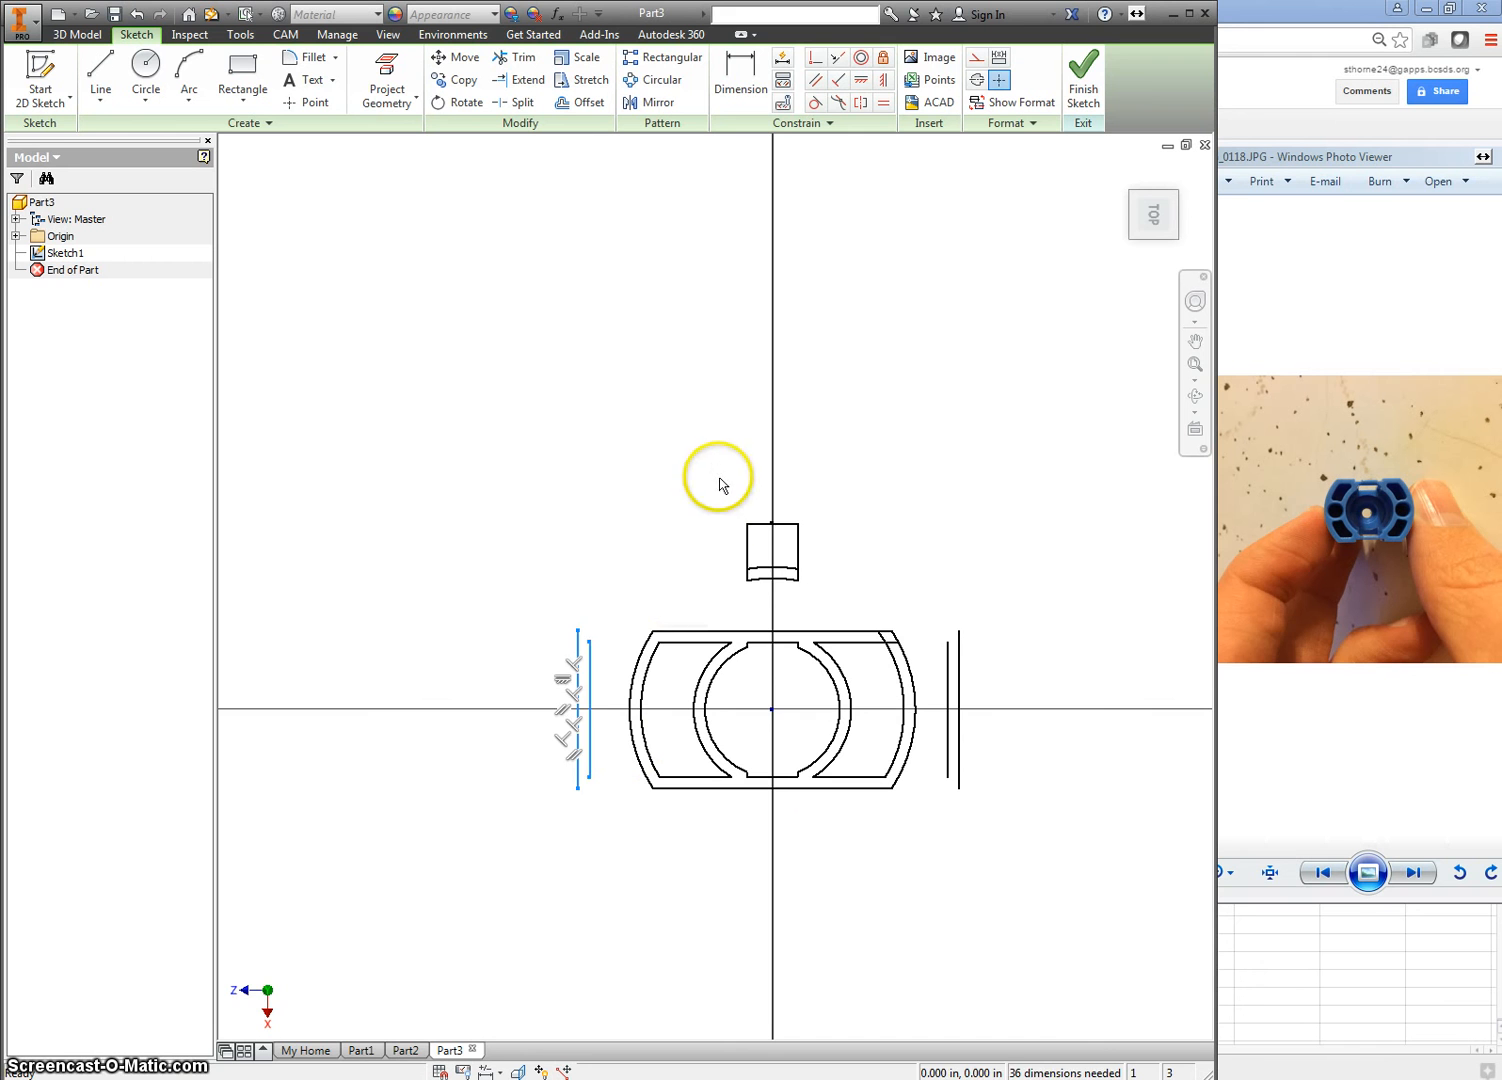
{"action": "key", "text": "Delete"}
{"action": "left_click_drag", "start_coordinate": [720, 479], "coordinate": [1017, 846]}
{"action": "key", "text": "Delete"}
{"action": "key", "text": "Delete"}
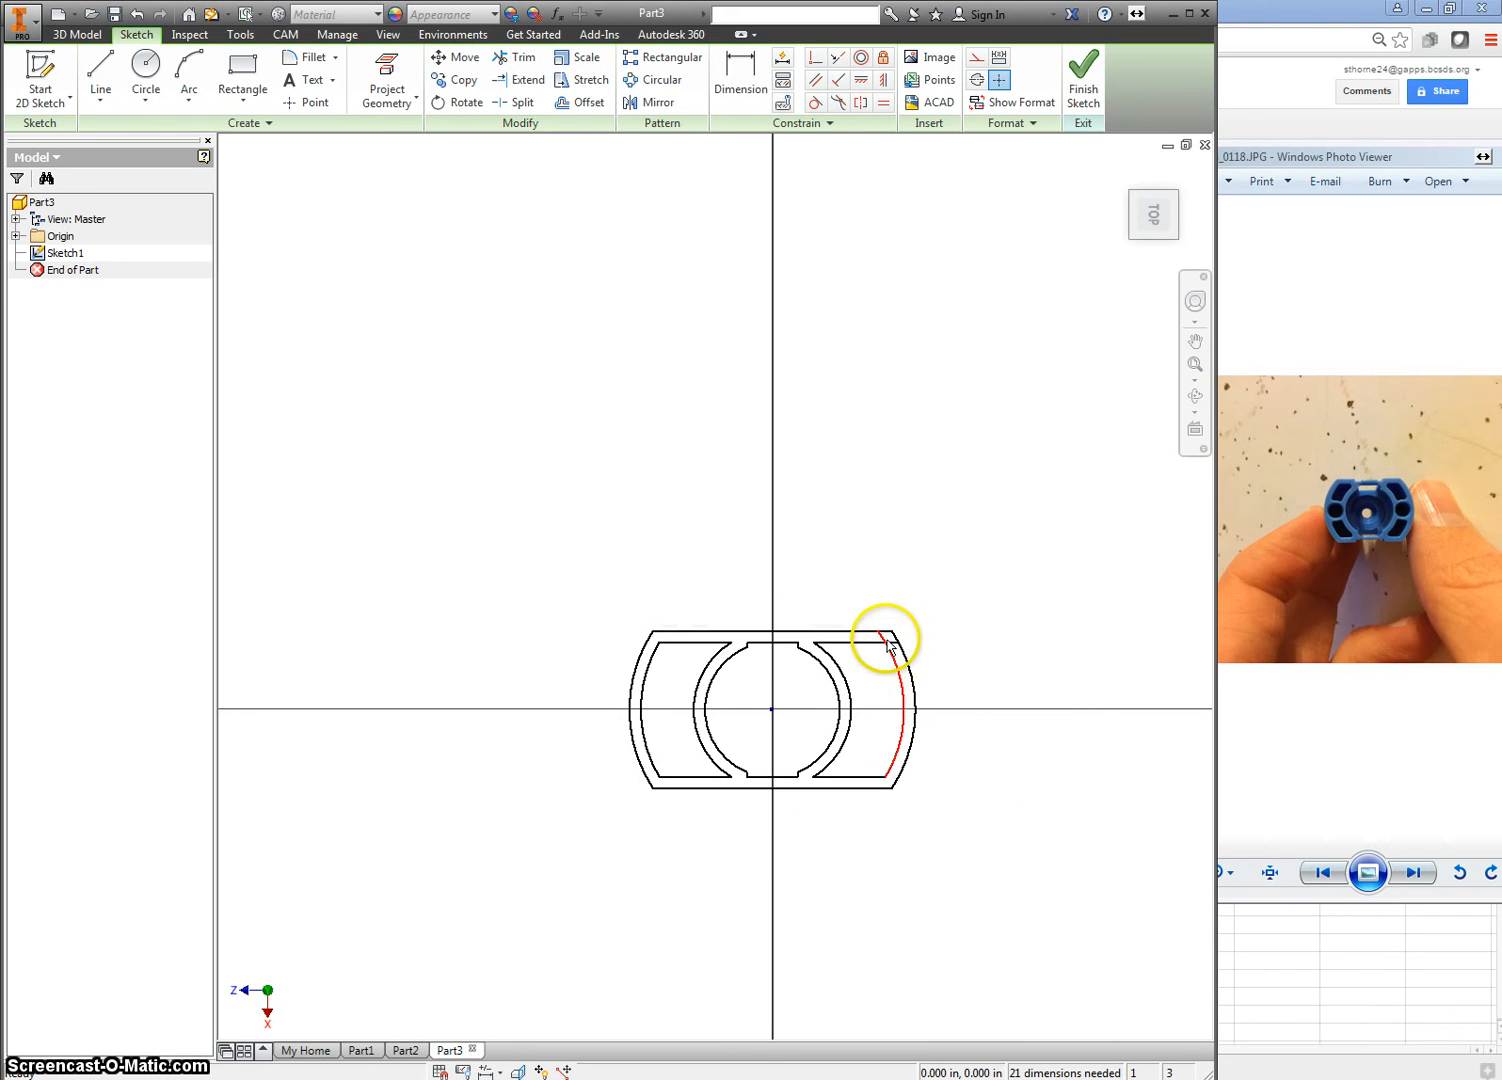
Trim the overlapping arc and offset-line ends at the upper-right inner corner.
{"action": "scroll", "coordinate": [888, 645], "scroll_direction": "up", "scroll_amount": 3}
{"action": "key", "text": "x"}
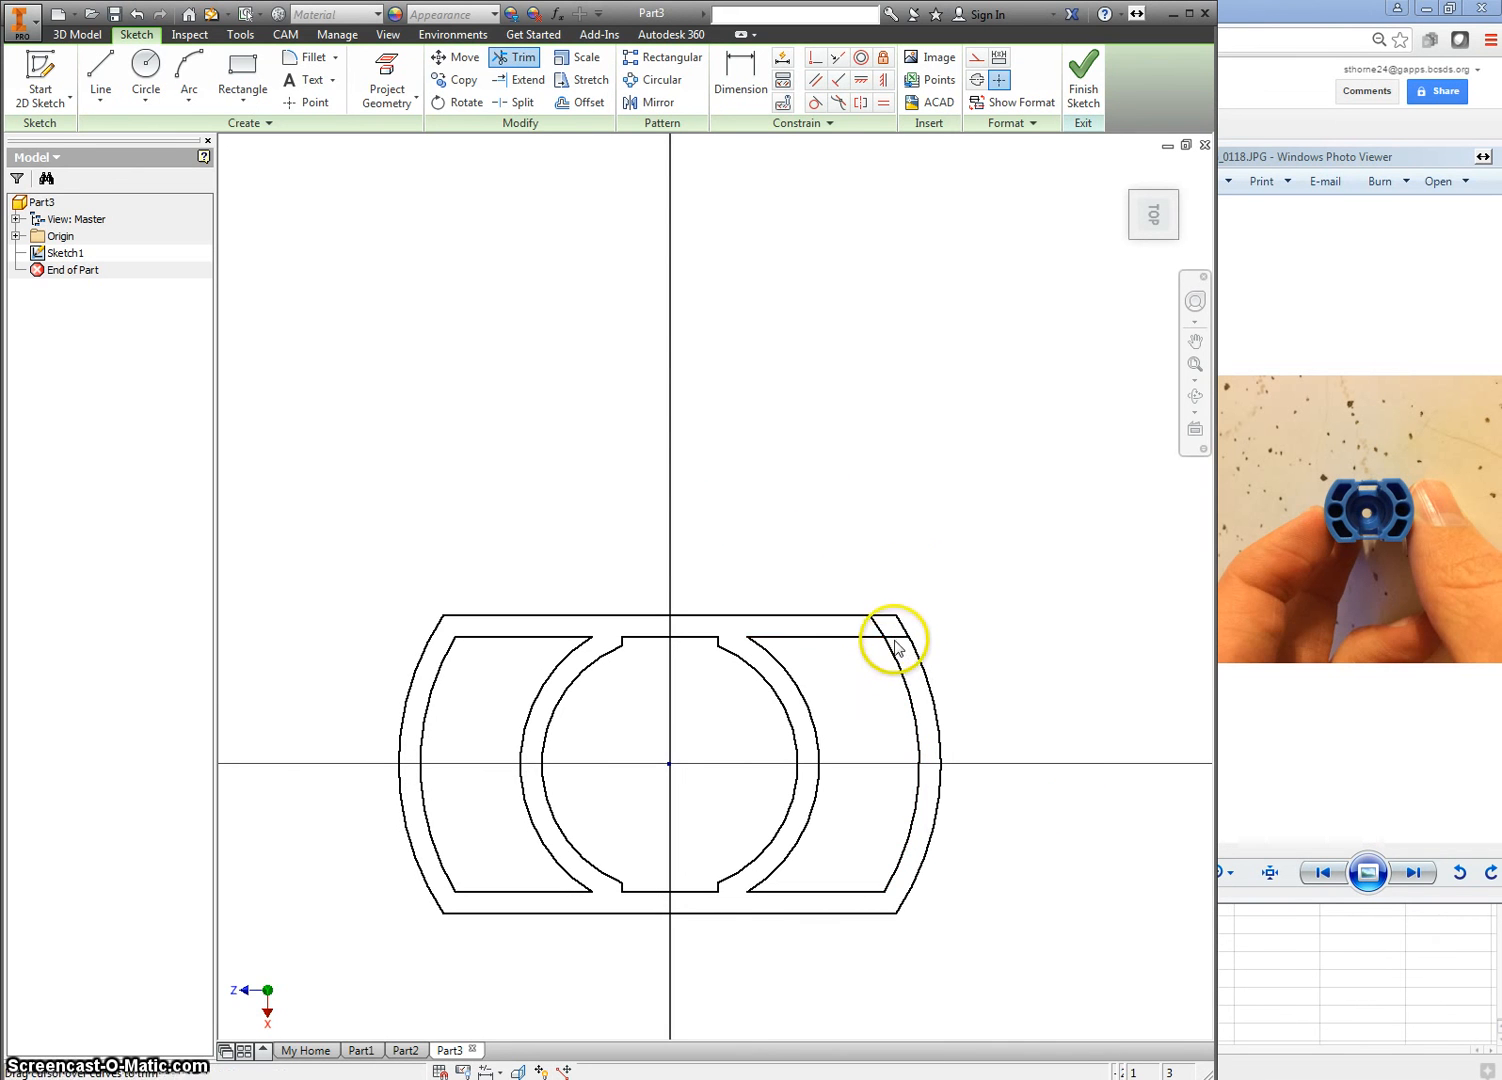
{"action": "left_click", "coordinate": [866, 624]}
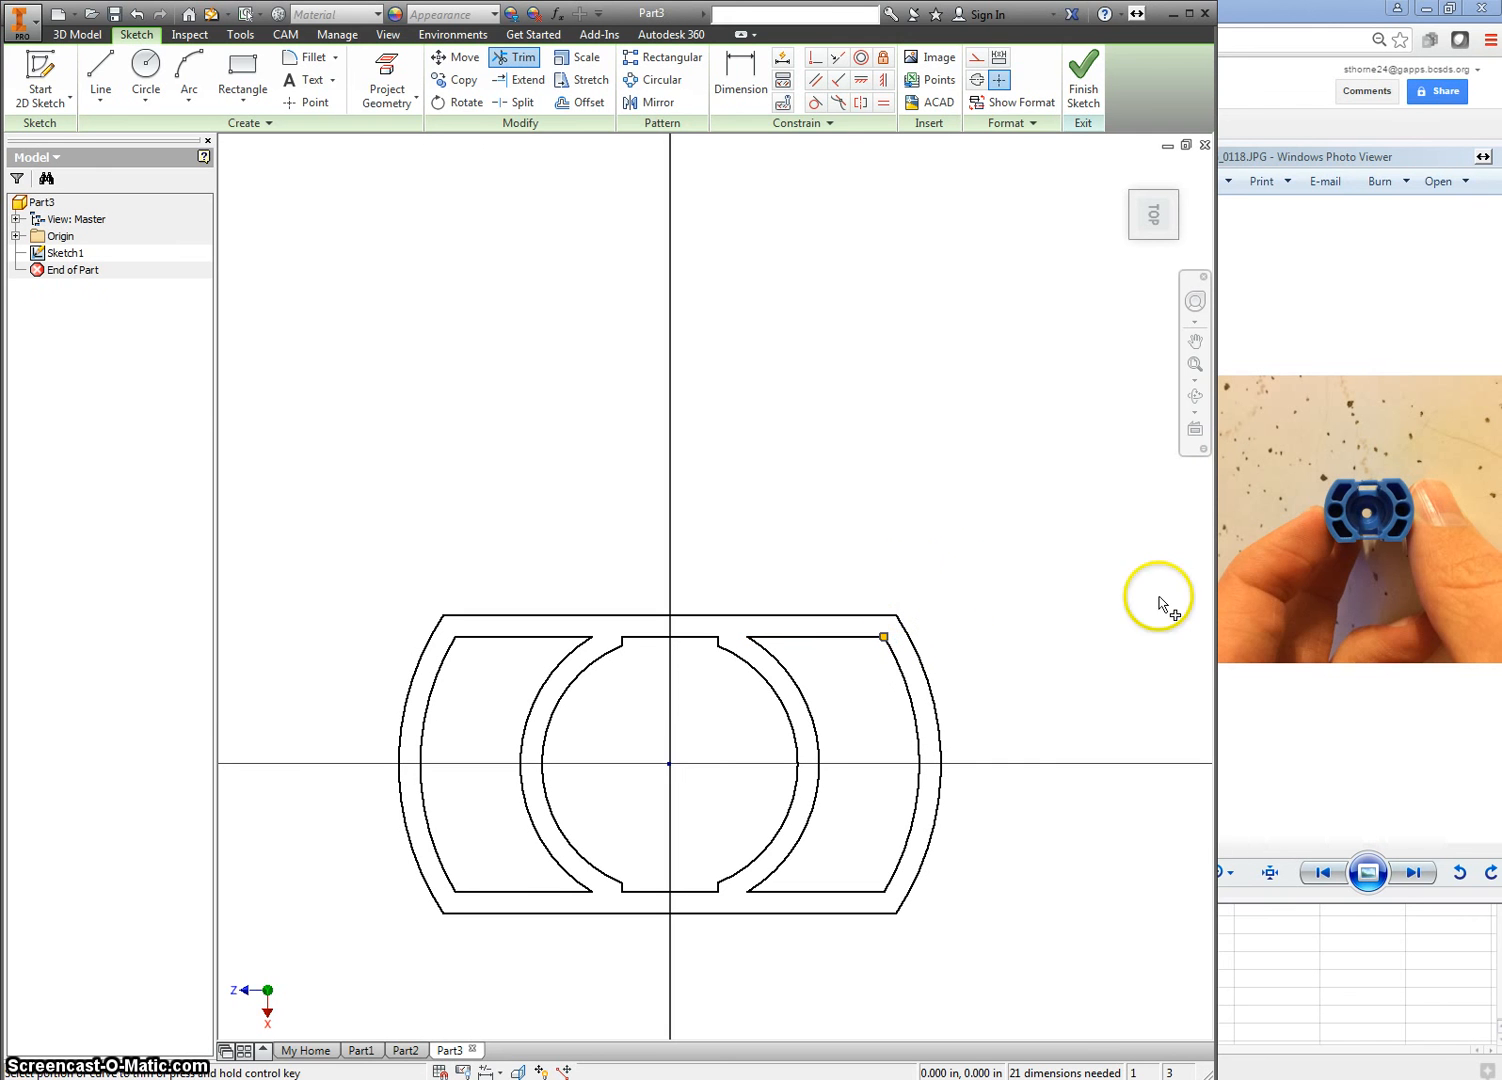
Draw a small circle in each side pocket, centred on the horizontal axis about 0.19 in from the origin.
{"action": "right_click", "coordinate": [530, 535]}
{"action": "left_click", "coordinate": [407, 495]}
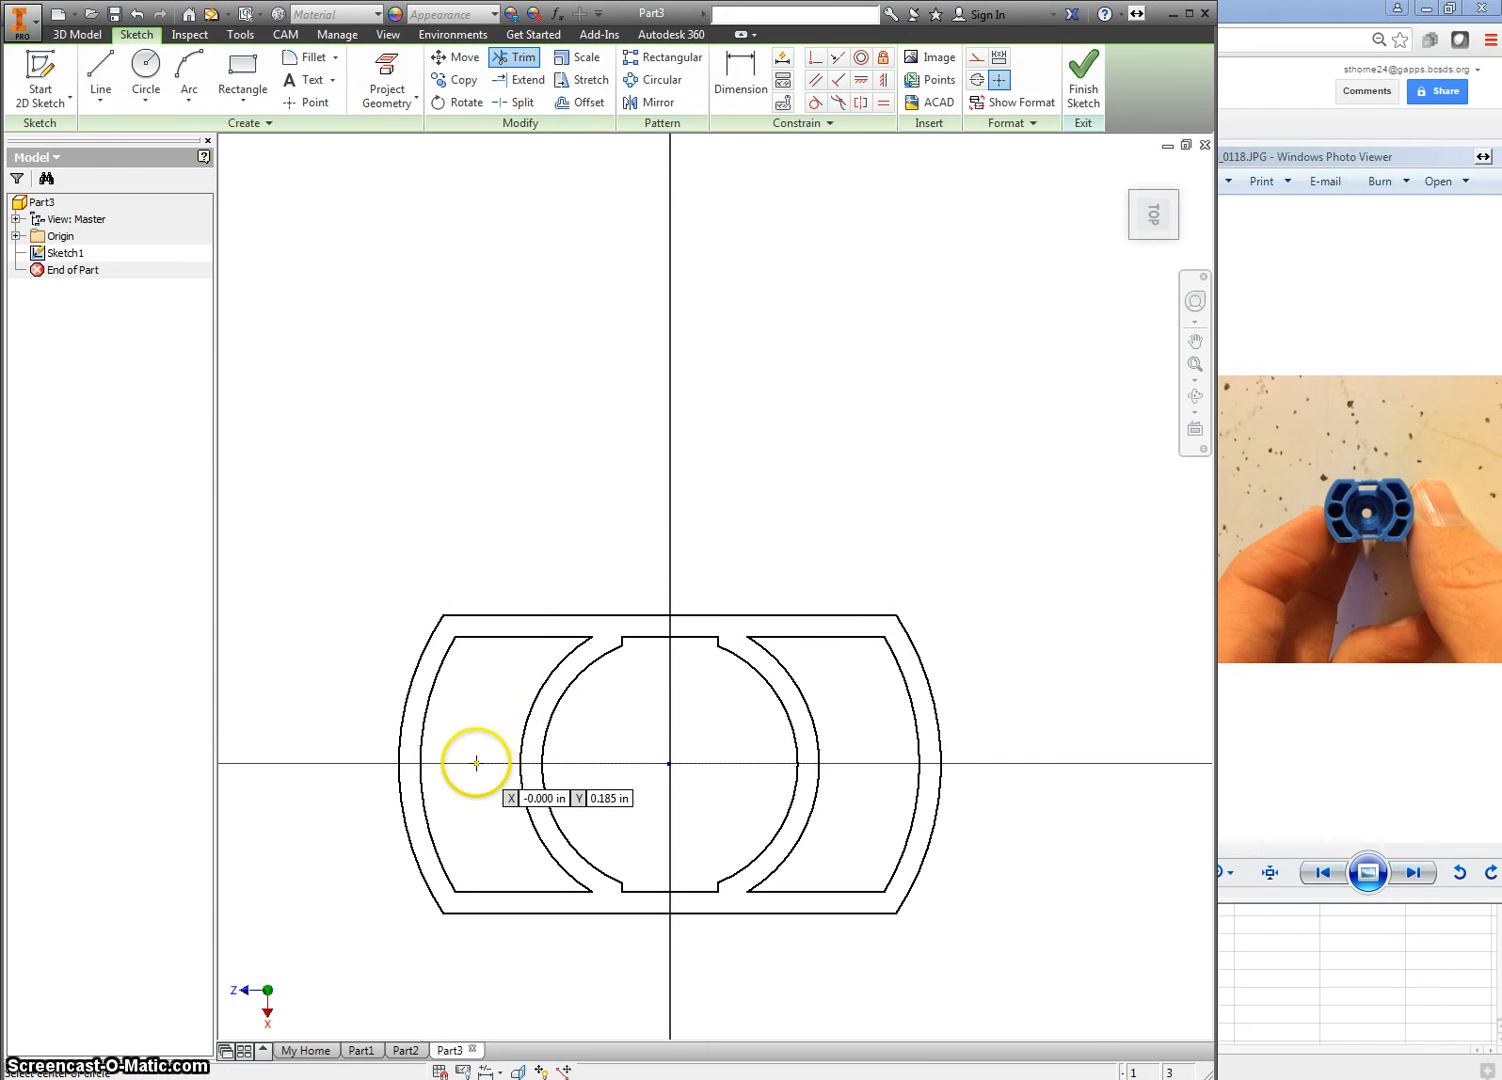
{"action": "left_click", "coordinate": [476, 763]}
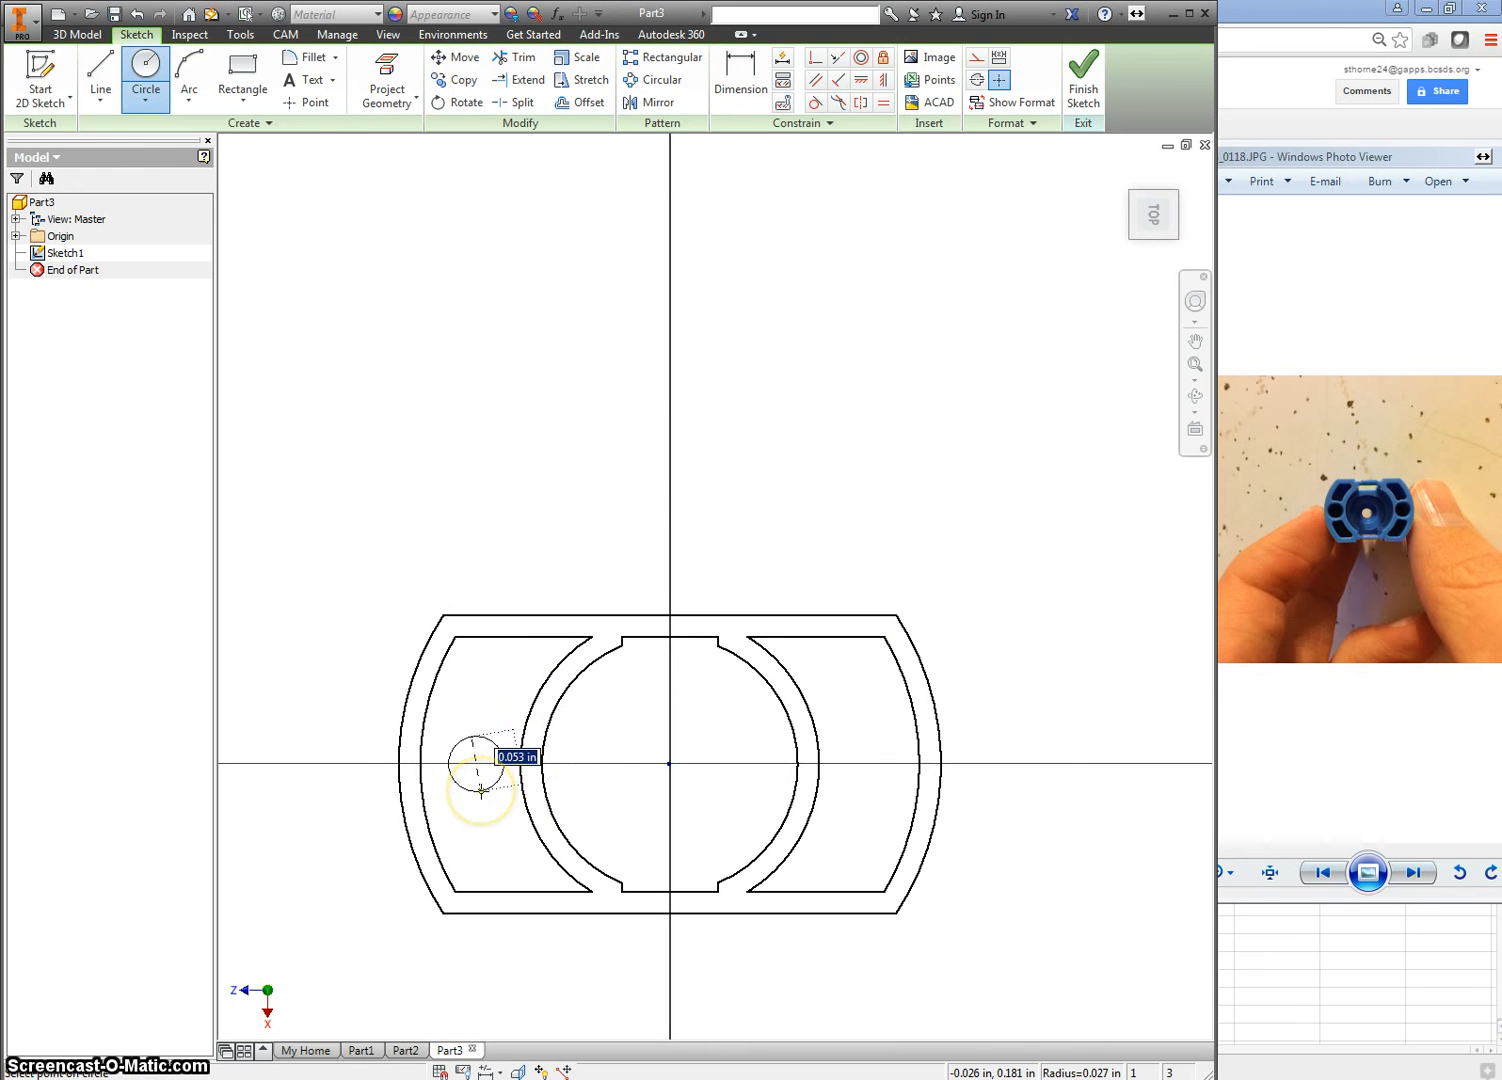
{"action": "left_click", "coordinate": [480, 794]}
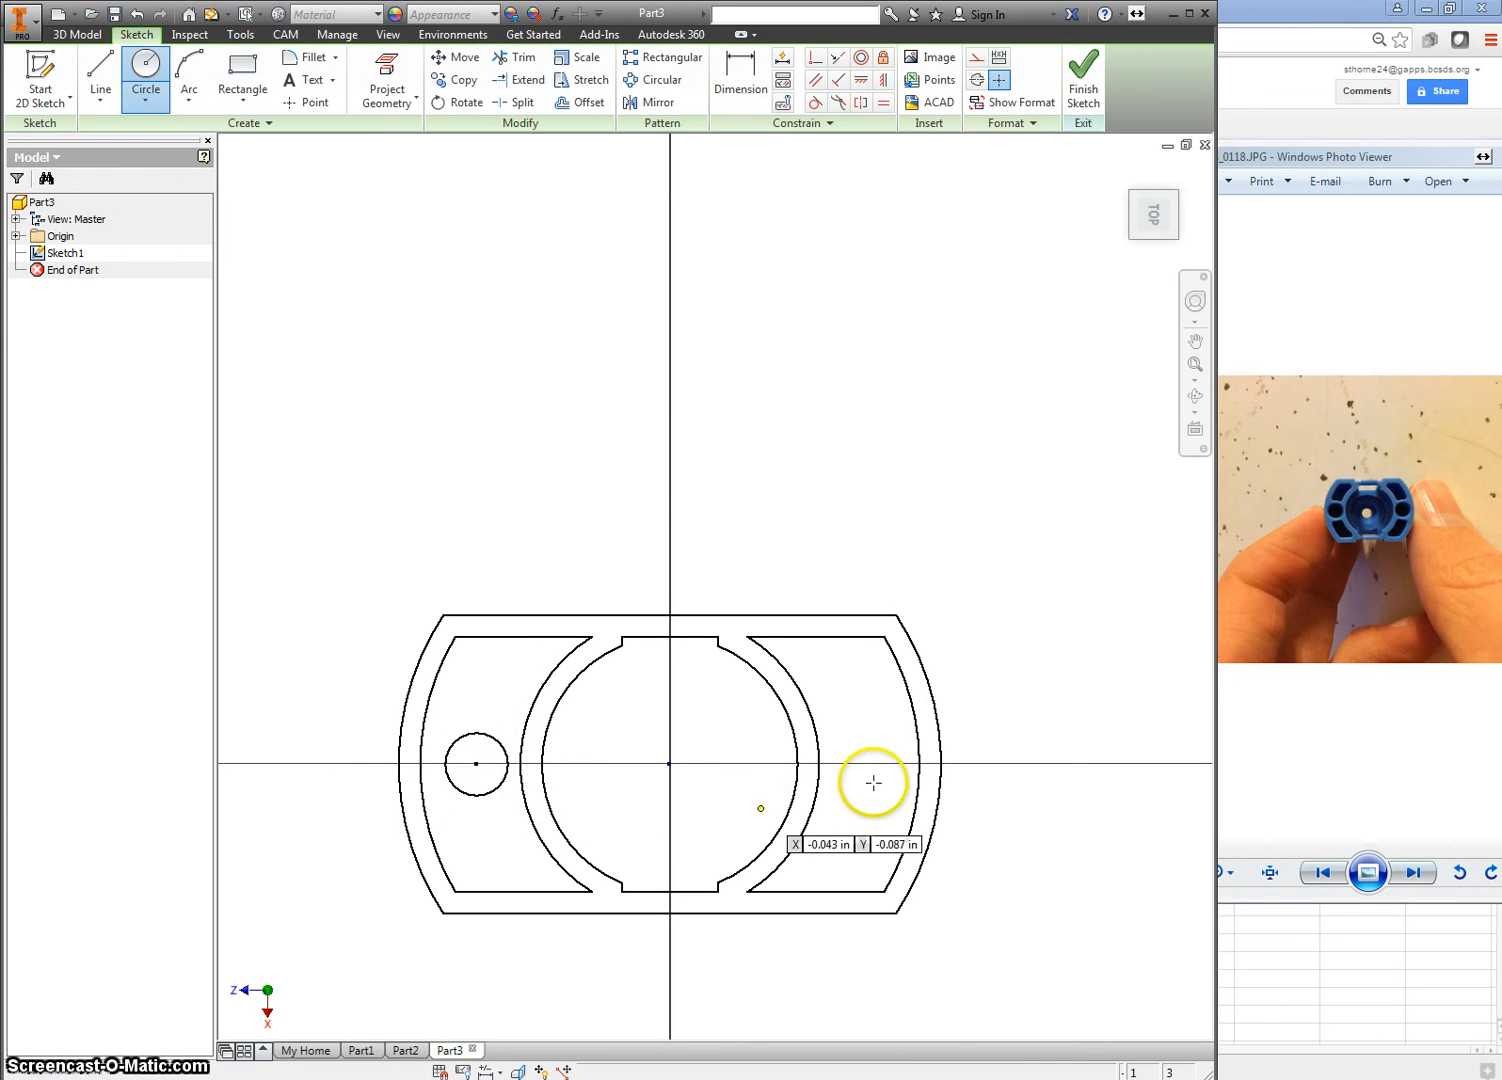
{"action": "left_click", "coordinate": [868, 763]}
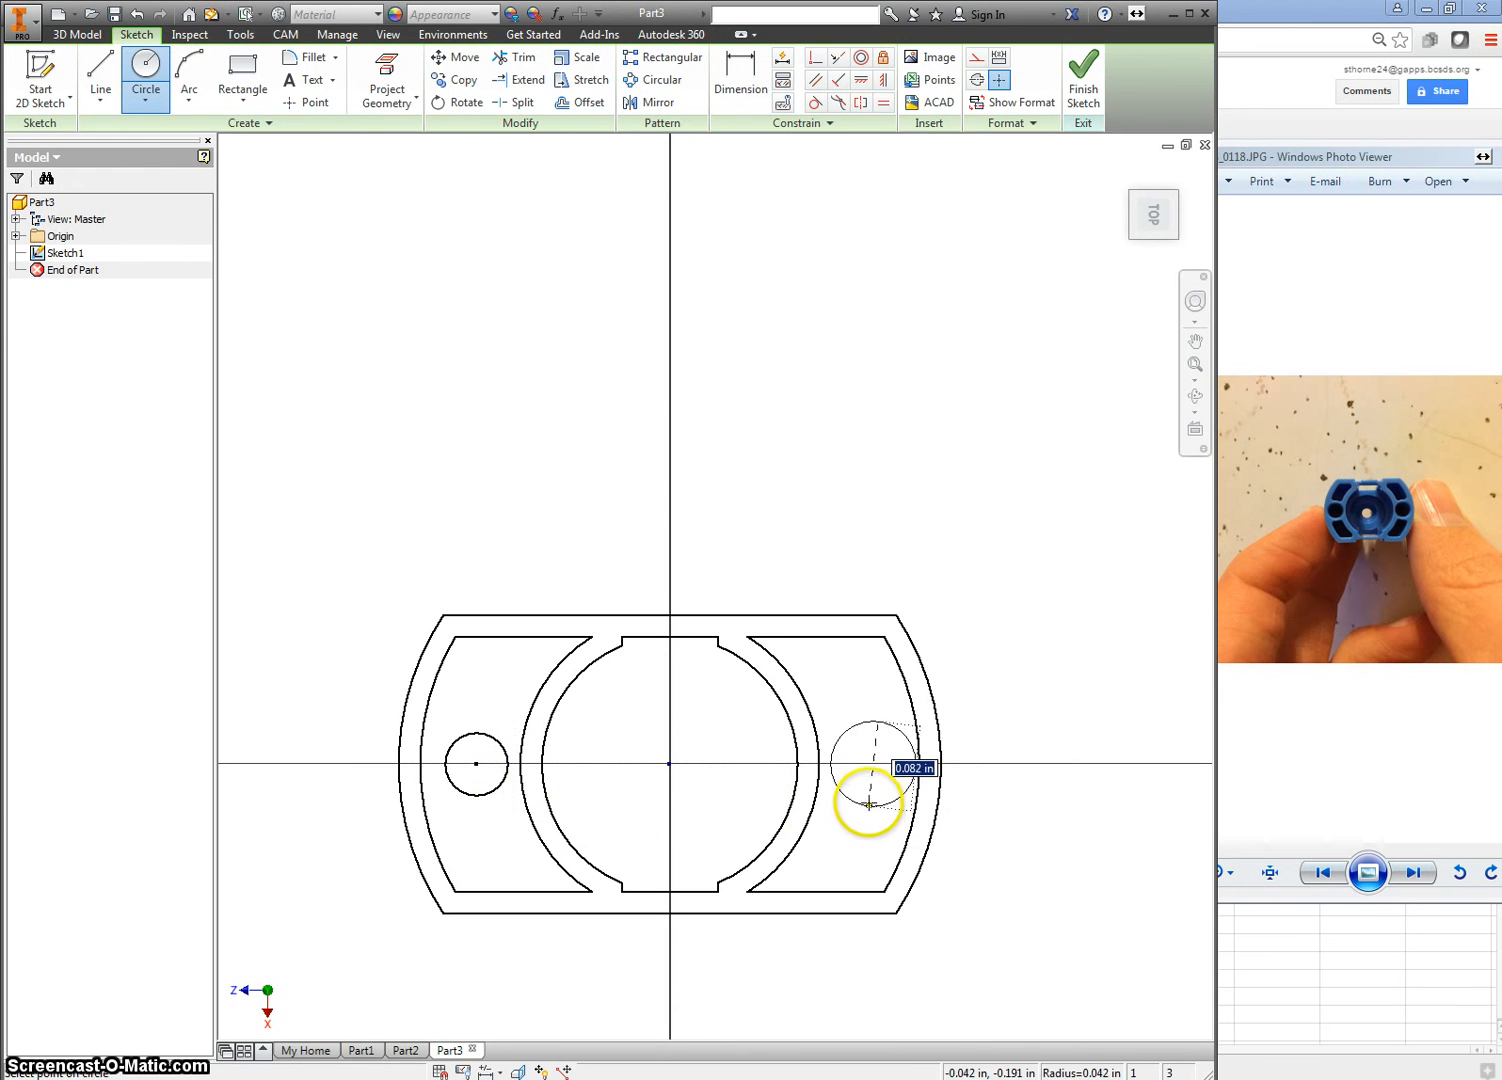
{"action": "left_click", "coordinate": [872, 795]}
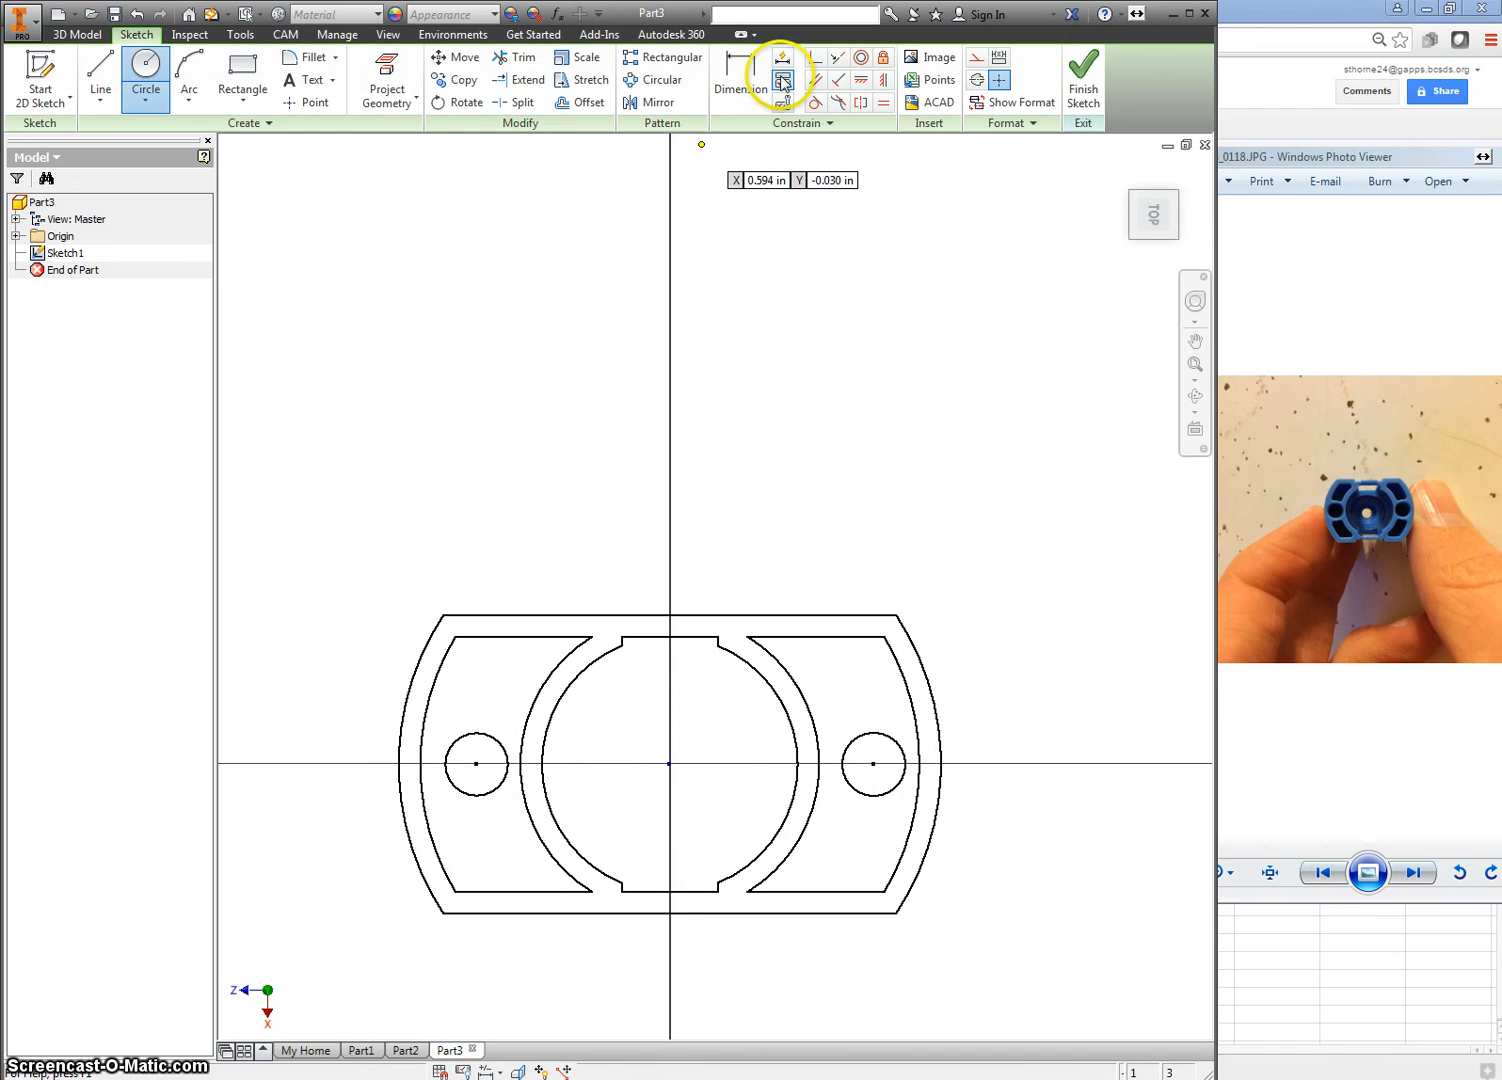
Apply an Equal constraint between the two small circles in the side pockets.
{"action": "left_click", "coordinate": [883, 102]}
{"action": "left_click", "coordinate": [497, 744]}
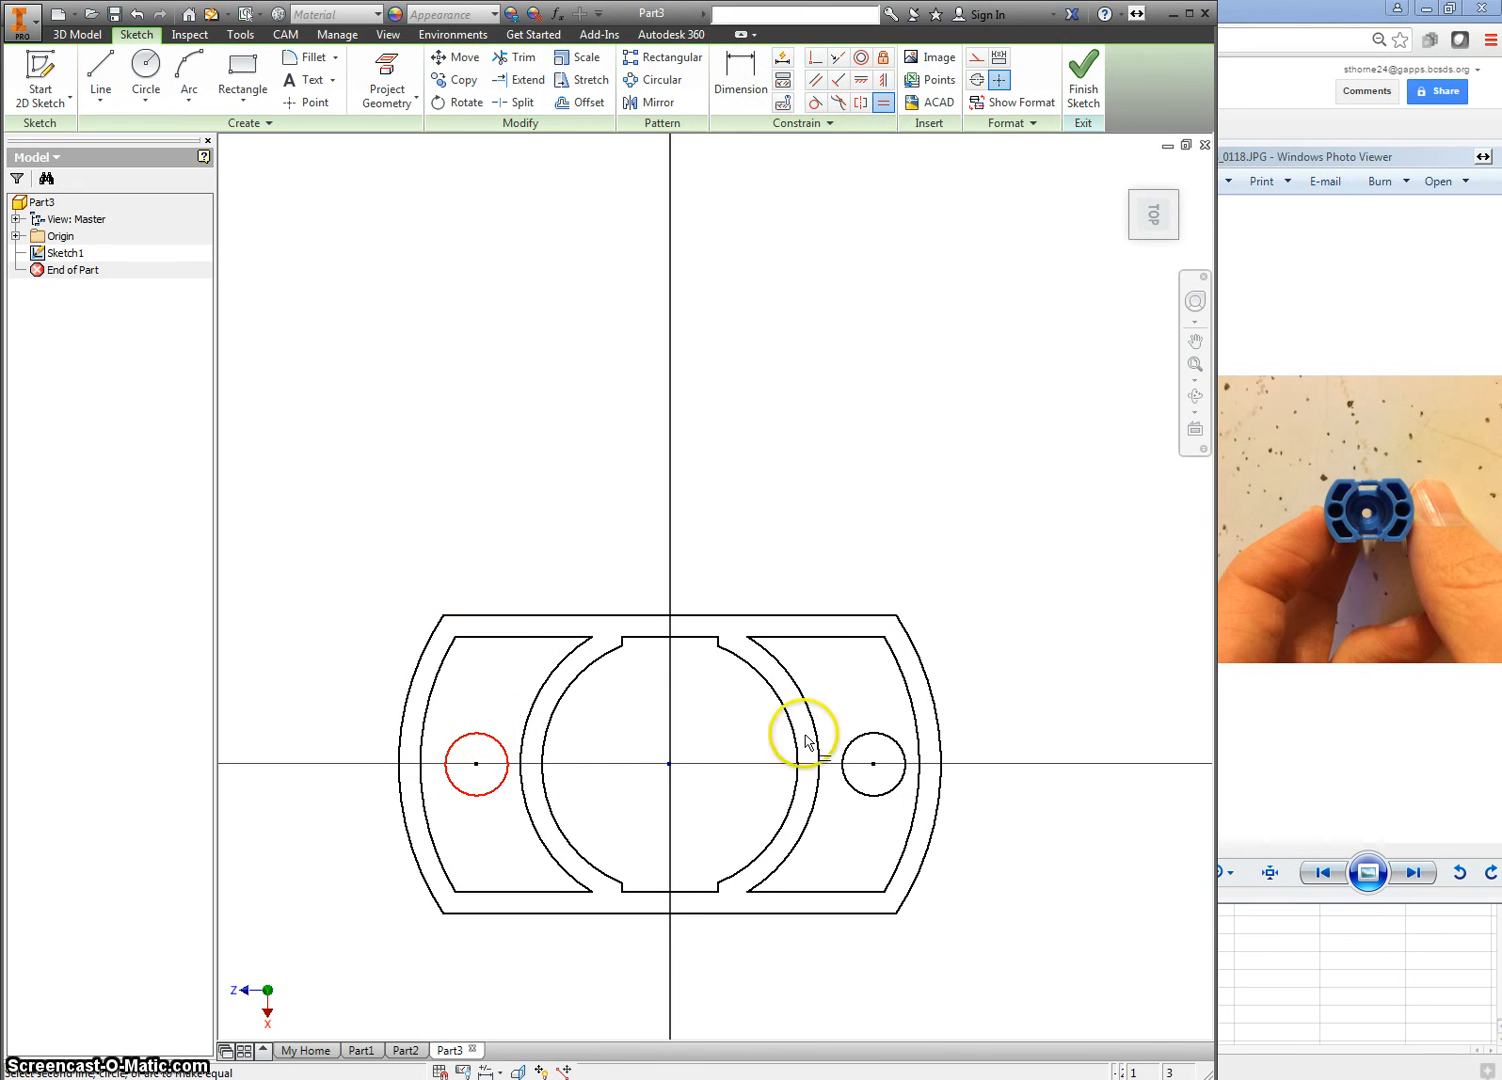
{"action": "left_click", "coordinate": [868, 738]}
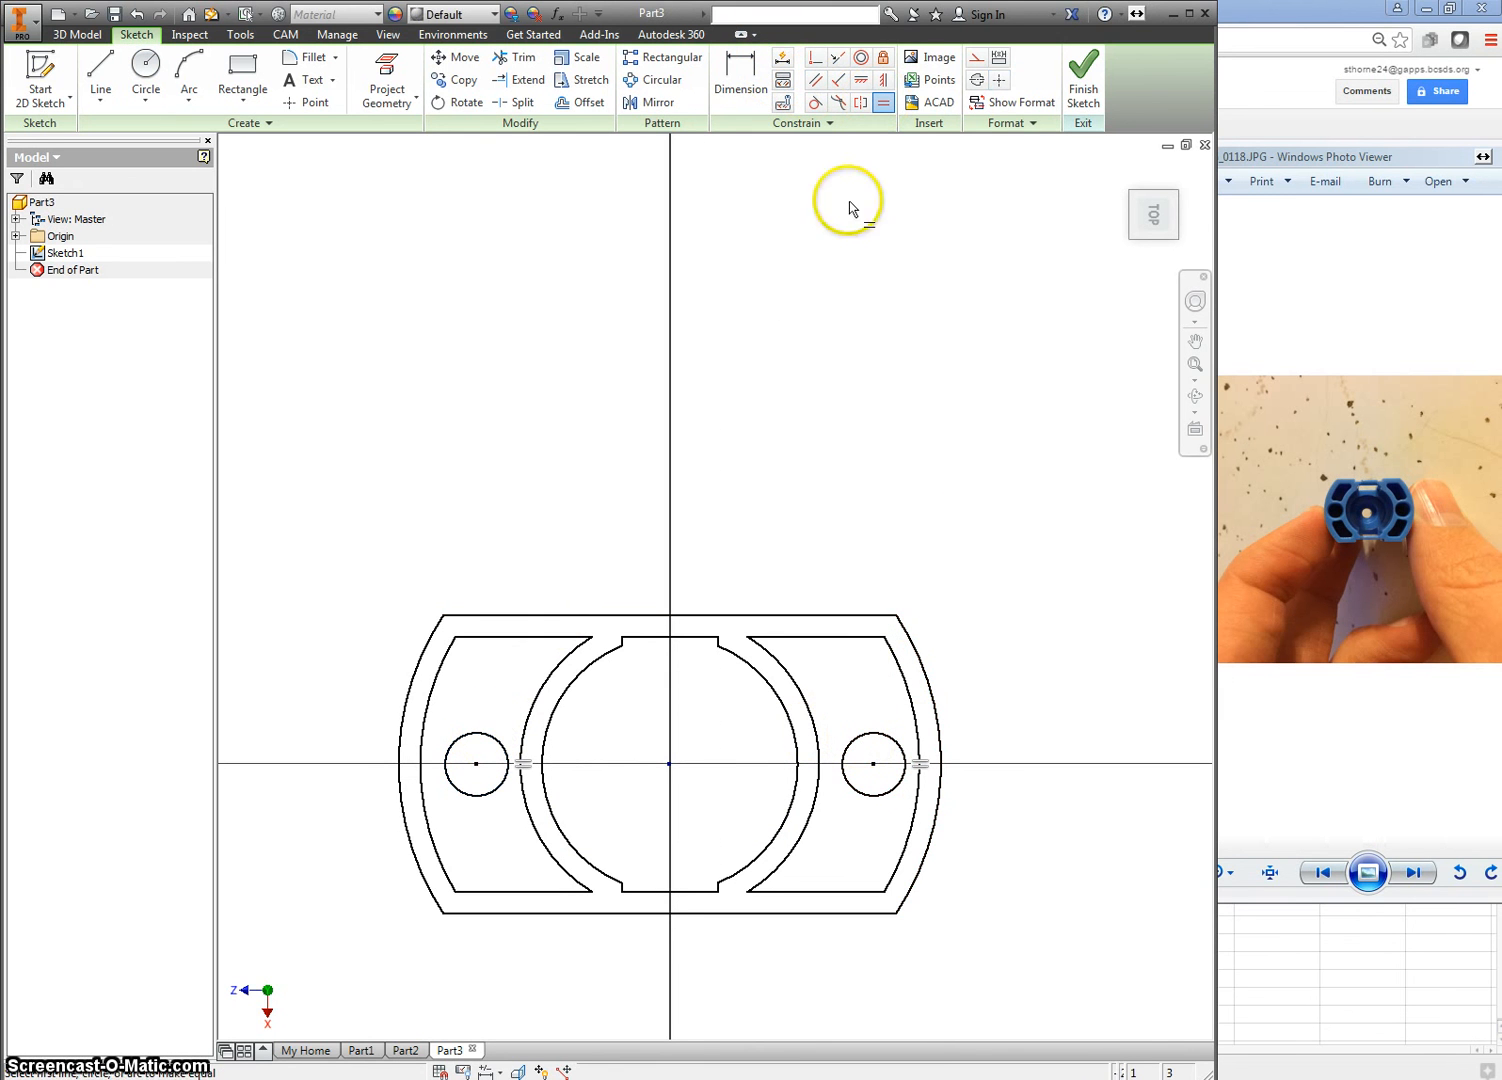
Align the centres of both small pocket circles with the origin using Vertical constraints.
{"action": "left_click", "coordinate": [882, 86]}
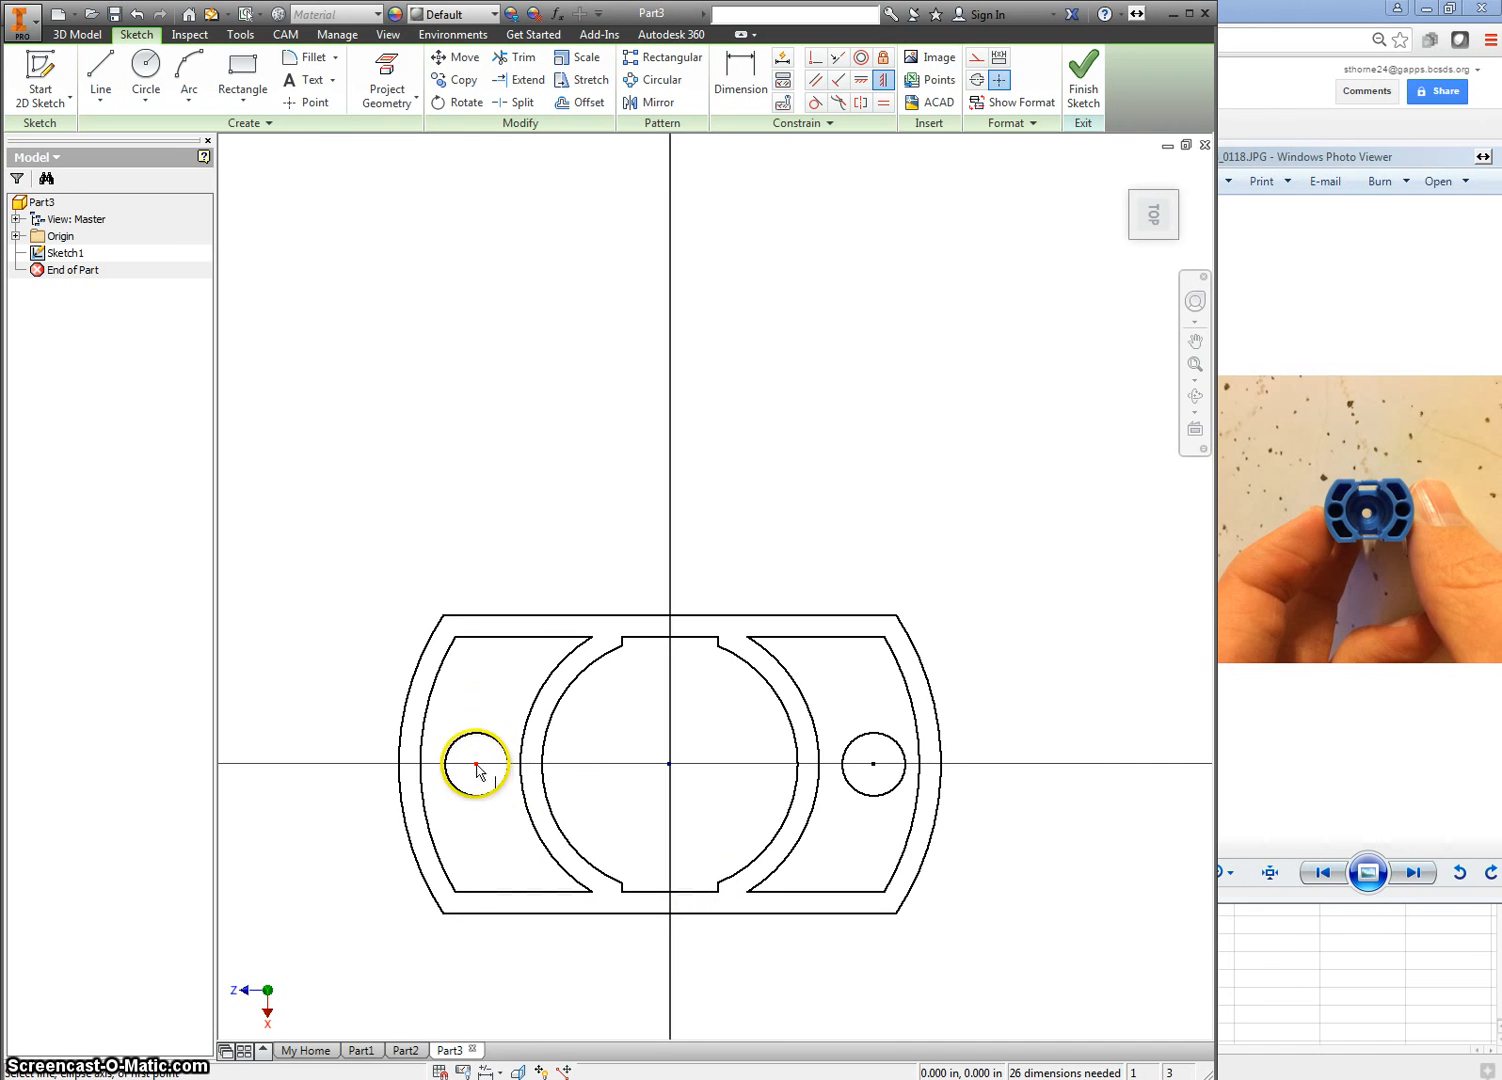
{"action": "left_click", "coordinate": [873, 765]}
{"action": "left_click", "coordinate": [670, 765]}
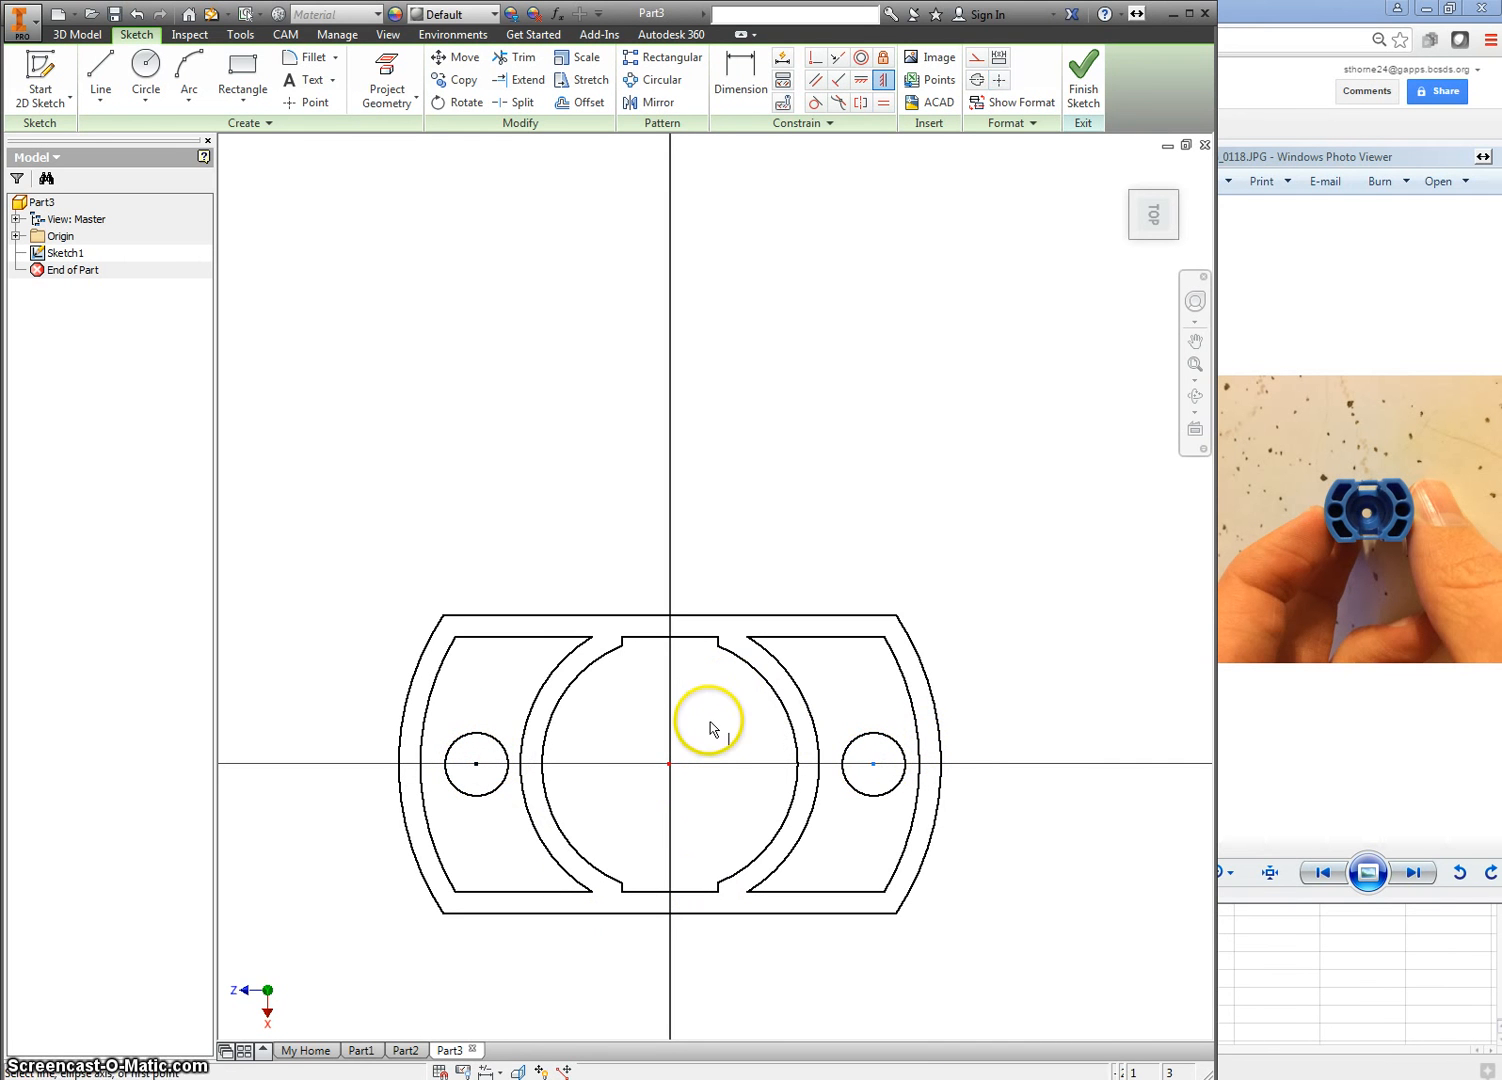
{"action": "right_click", "coordinate": [712, 735]}
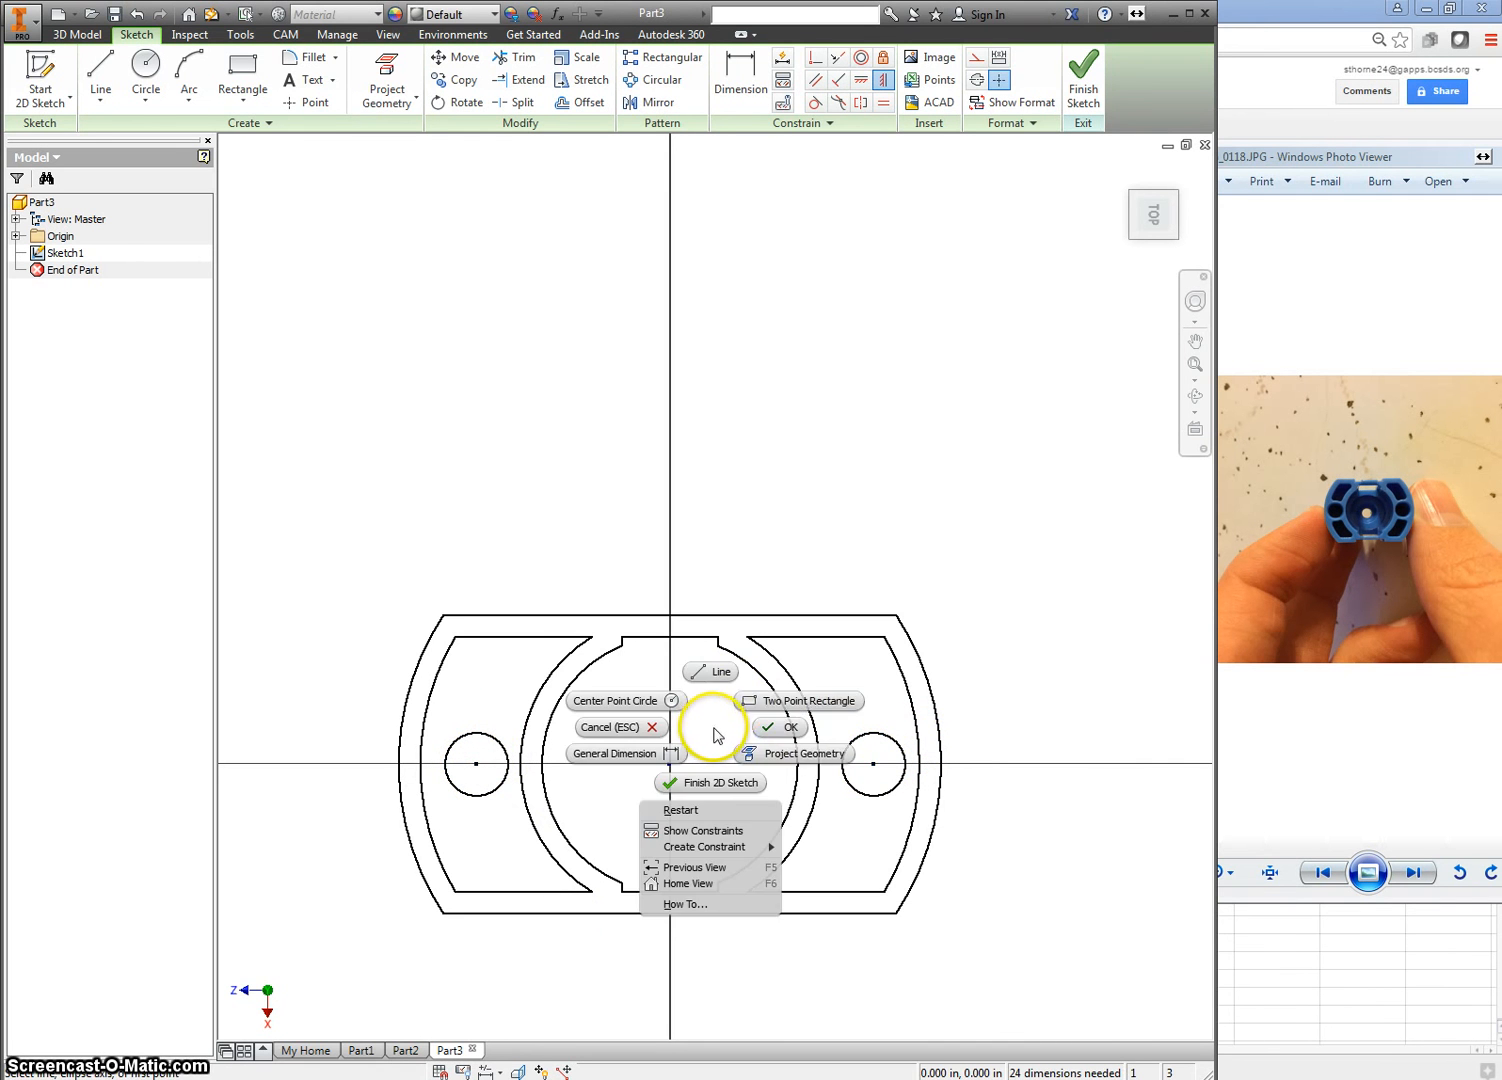
{"action": "left_click", "coordinate": [725, 672]}
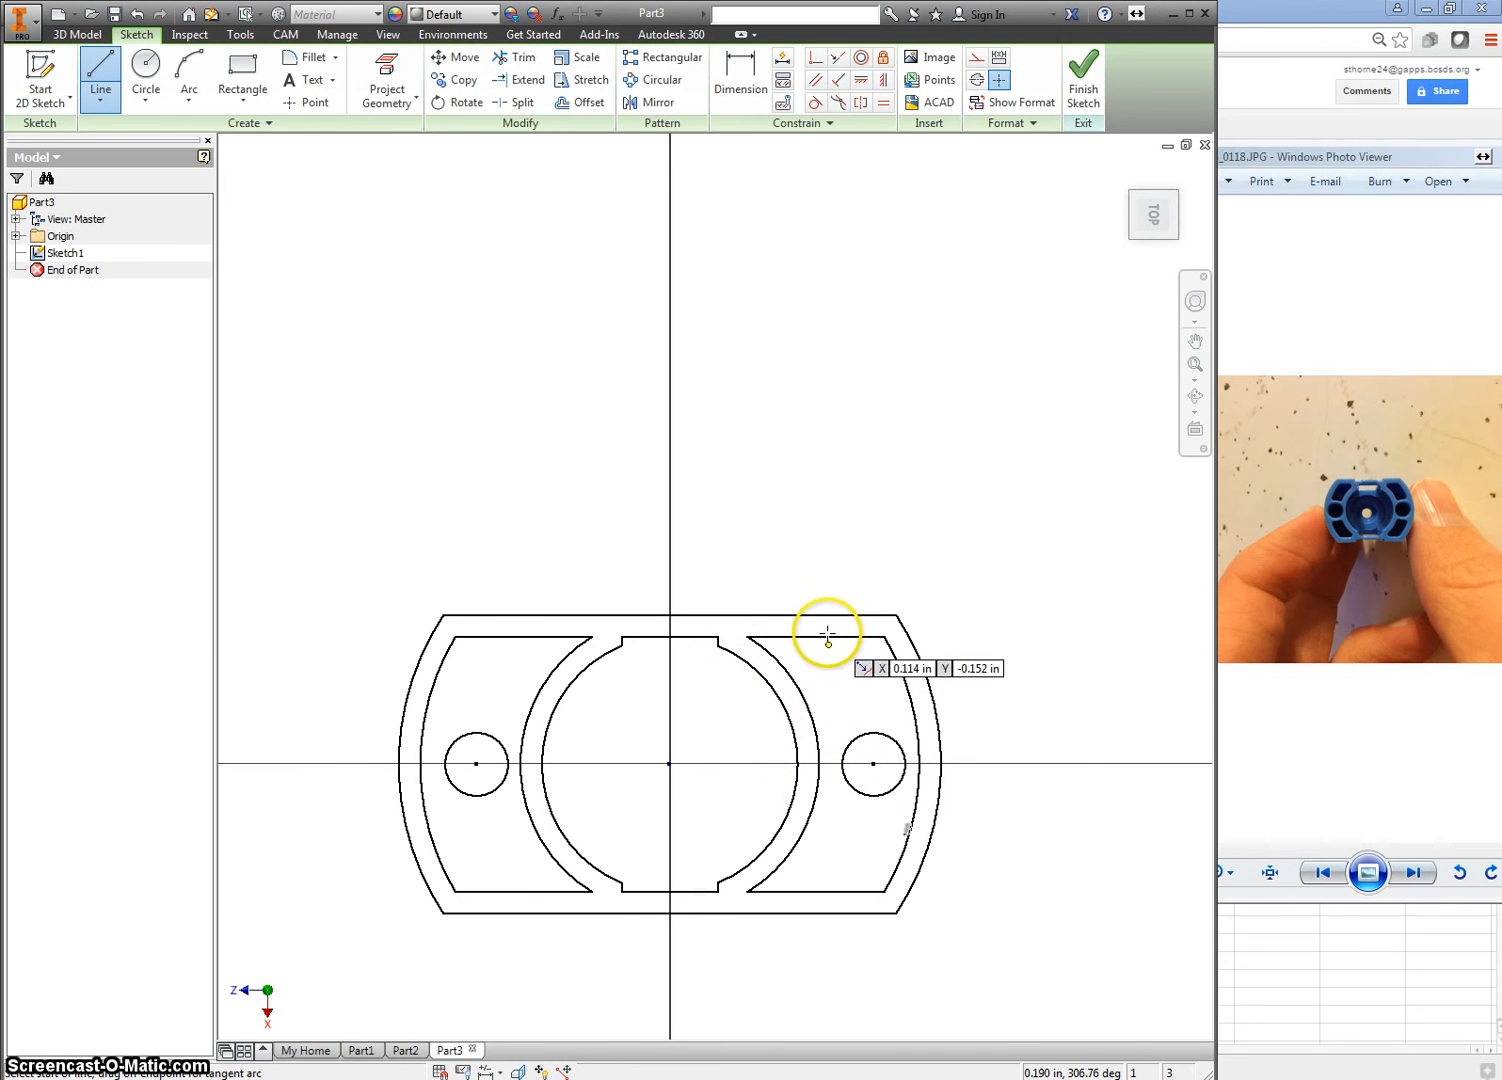
{"action": "scroll", "coordinate": [827, 633], "scroll_direction": "up", "scroll_amount": 4}
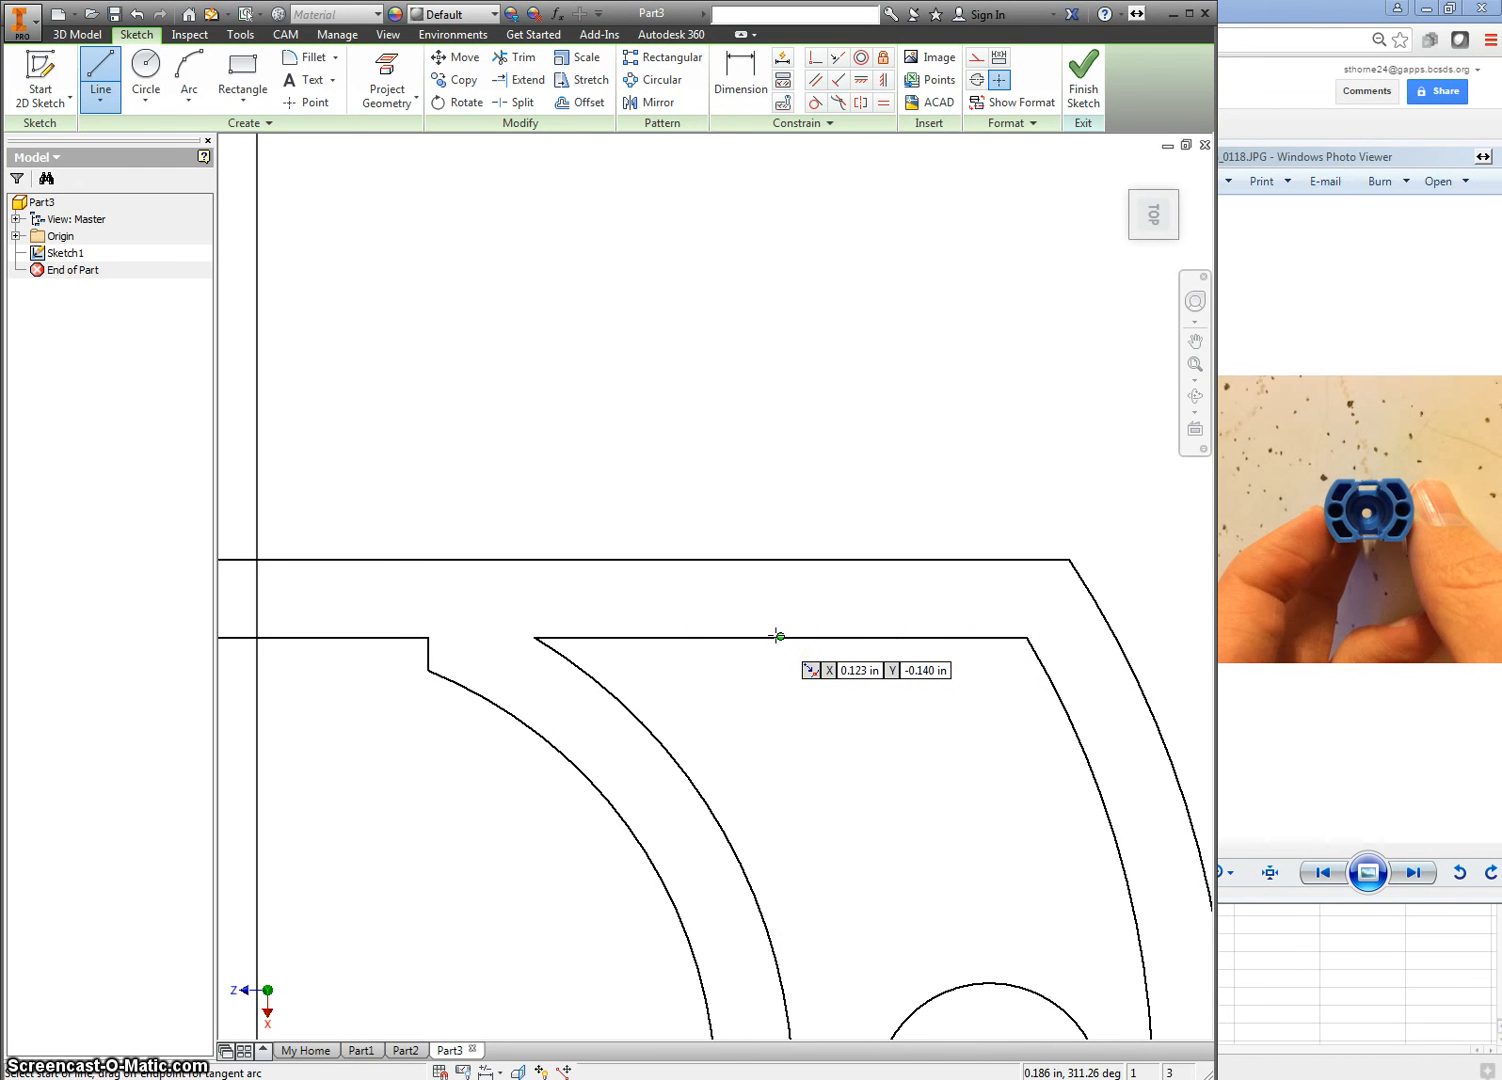
{"action": "scroll", "coordinate": [875, 748], "scroll_direction": "up", "scroll_amount": 5}
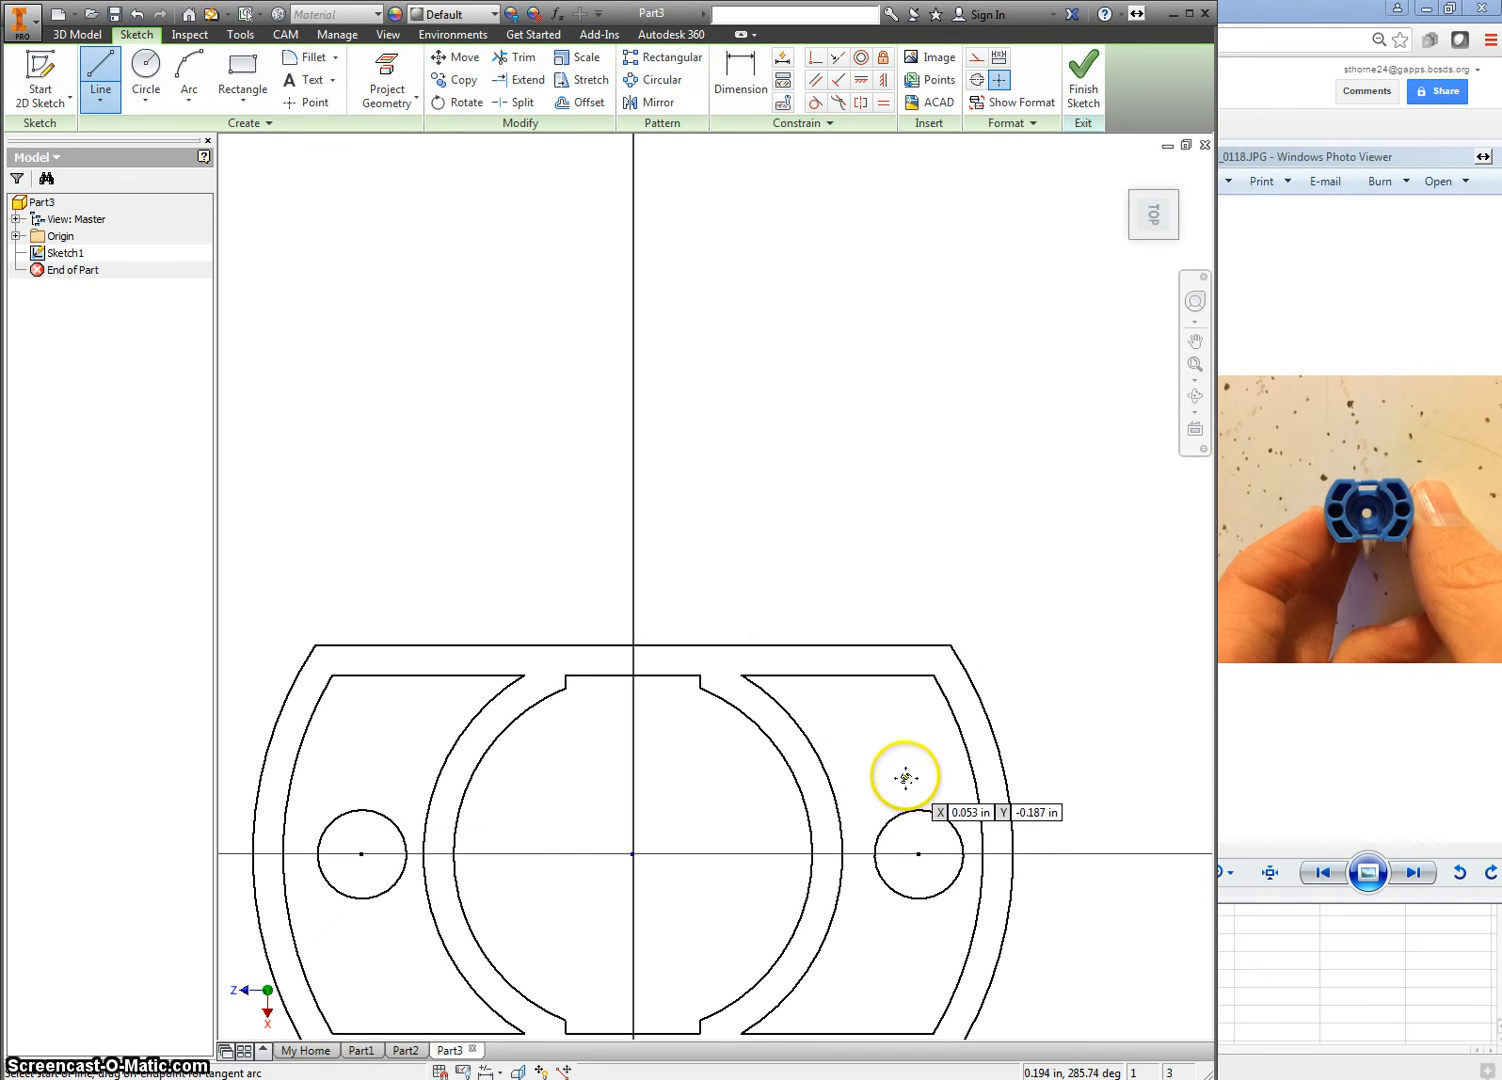
{"action": "middle_click_drag", "start_coordinate": [905, 778], "coordinate": [914, 713]}
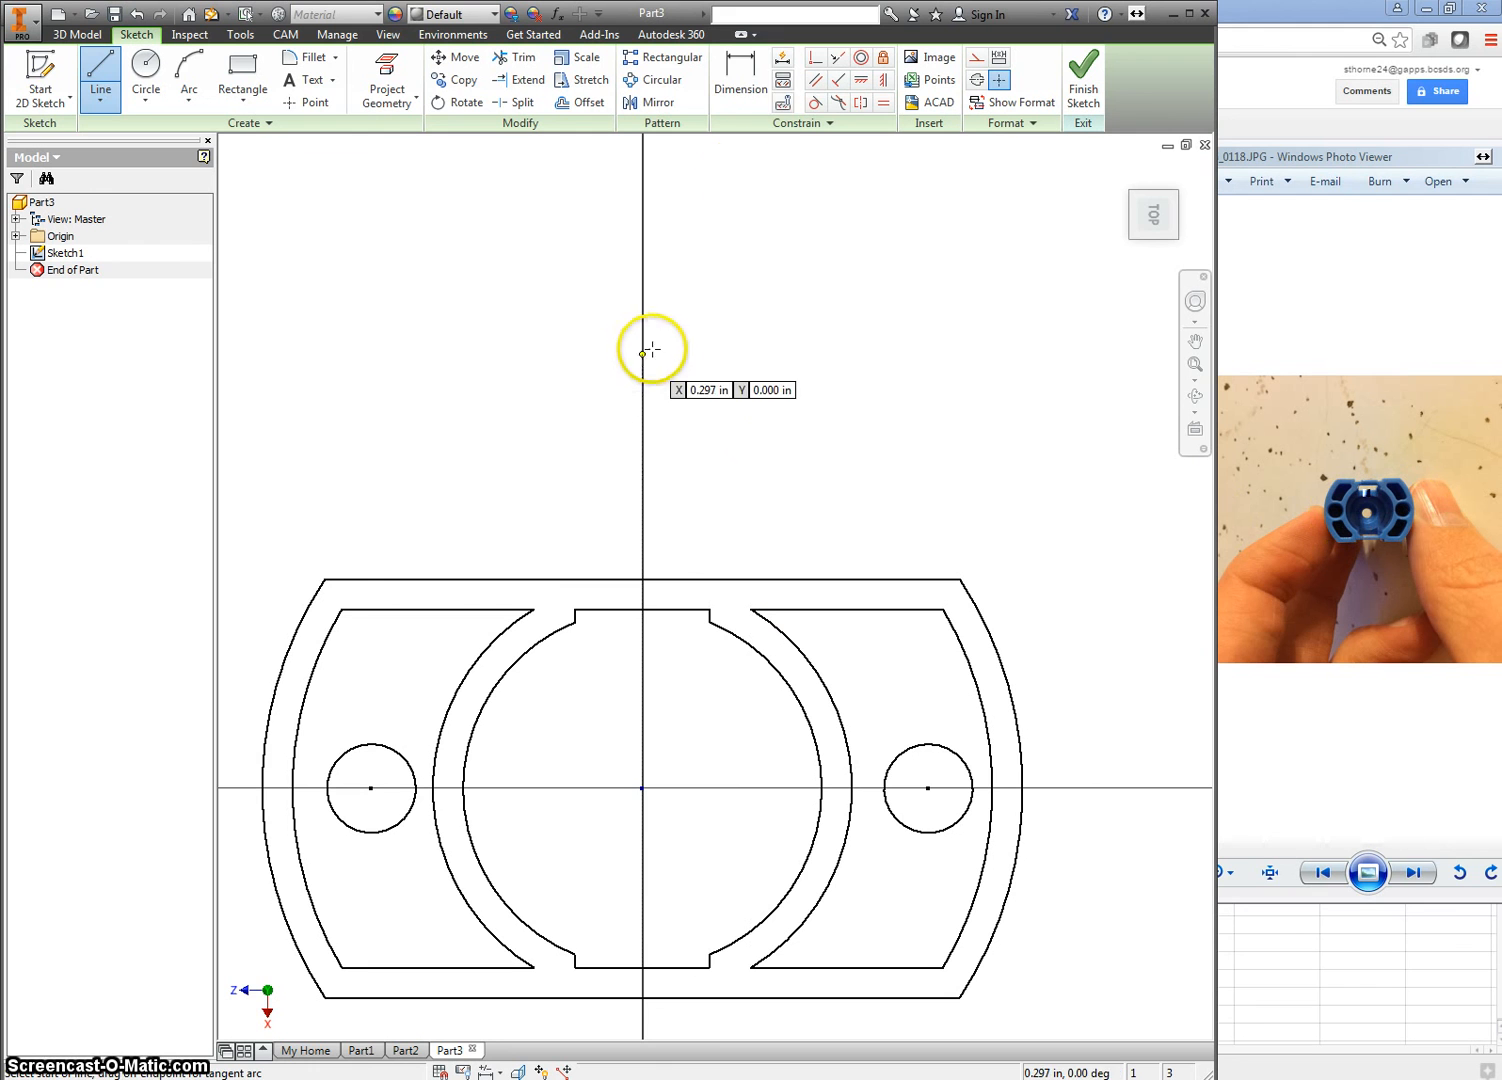
{"action": "left_click", "coordinate": [740, 75]}
{"action": "left_click", "coordinate": [316, 660]}
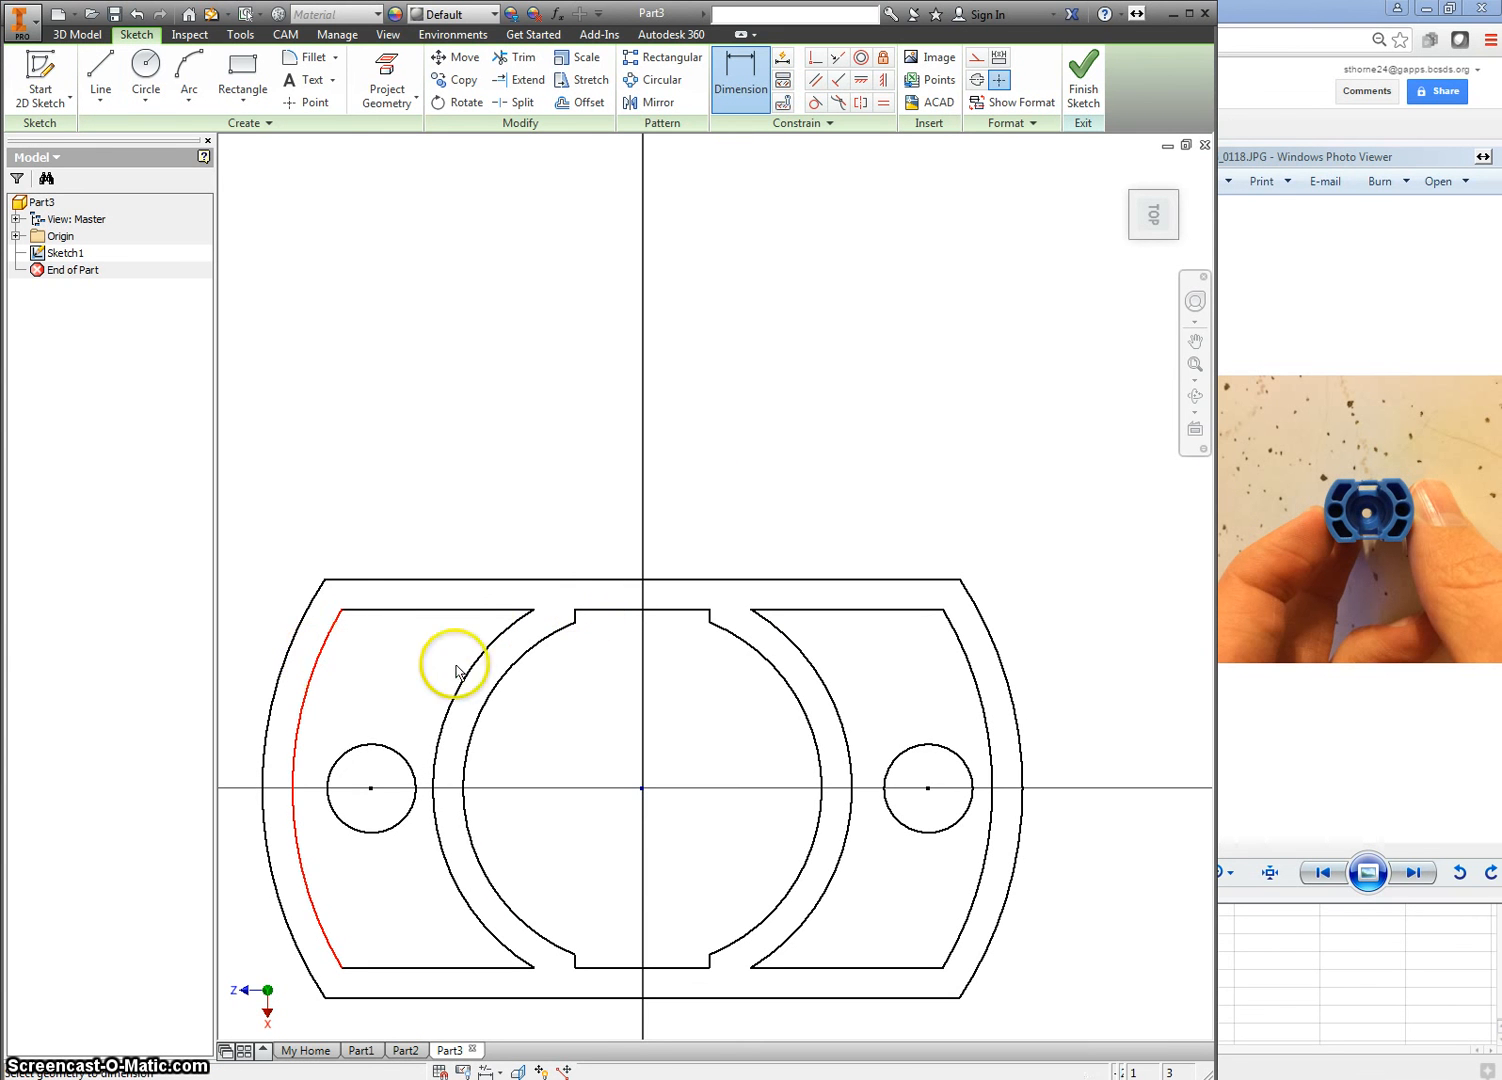
{"action": "left_click", "coordinate": [452, 652]}
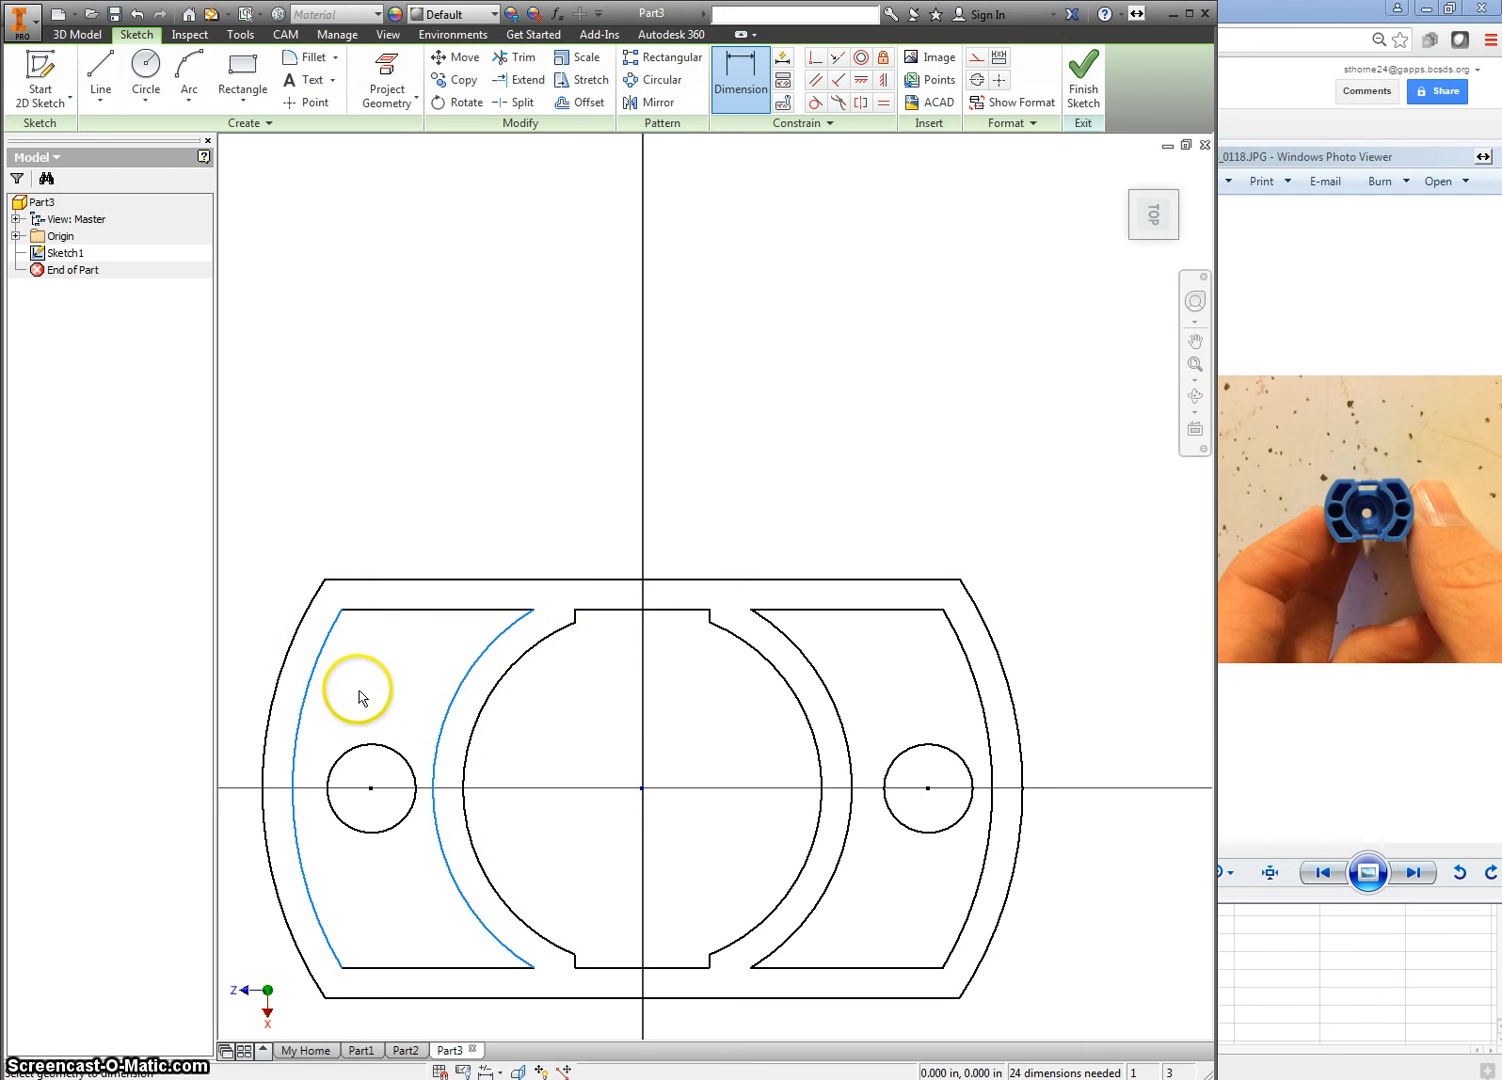
{"action": "key", "text": "Escape"}
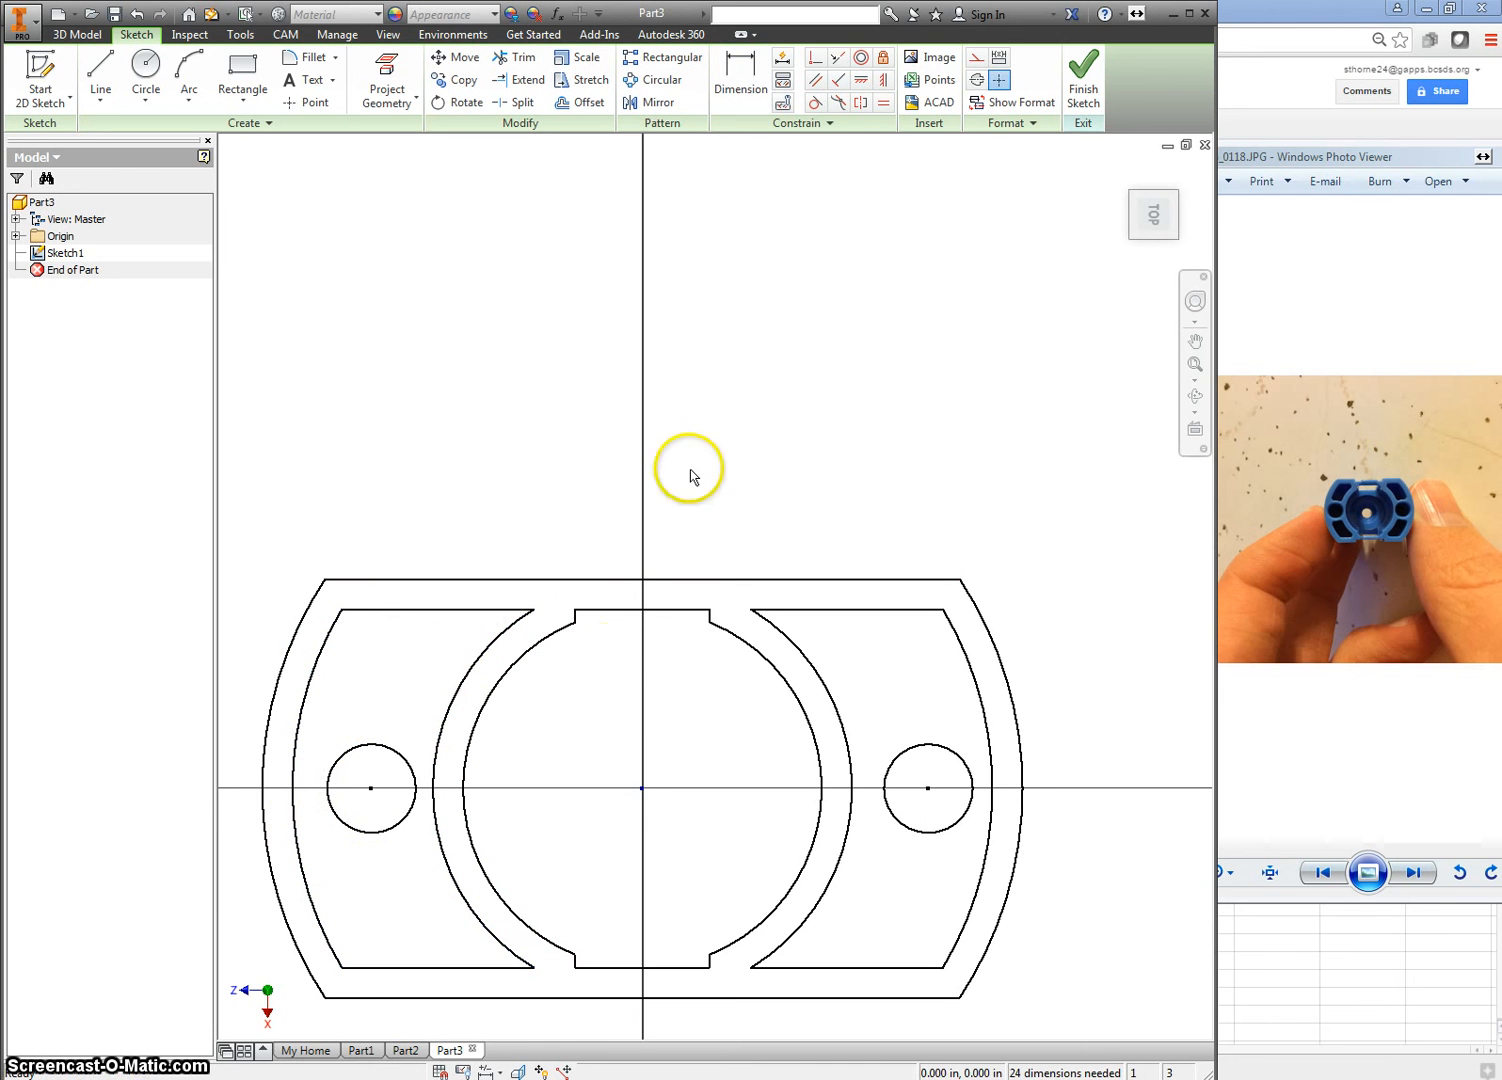
Draw a circle about 0.384 in in diameter centred on the origin and convert it to construction geometry.
{"action": "left_click", "coordinate": [146, 72]}
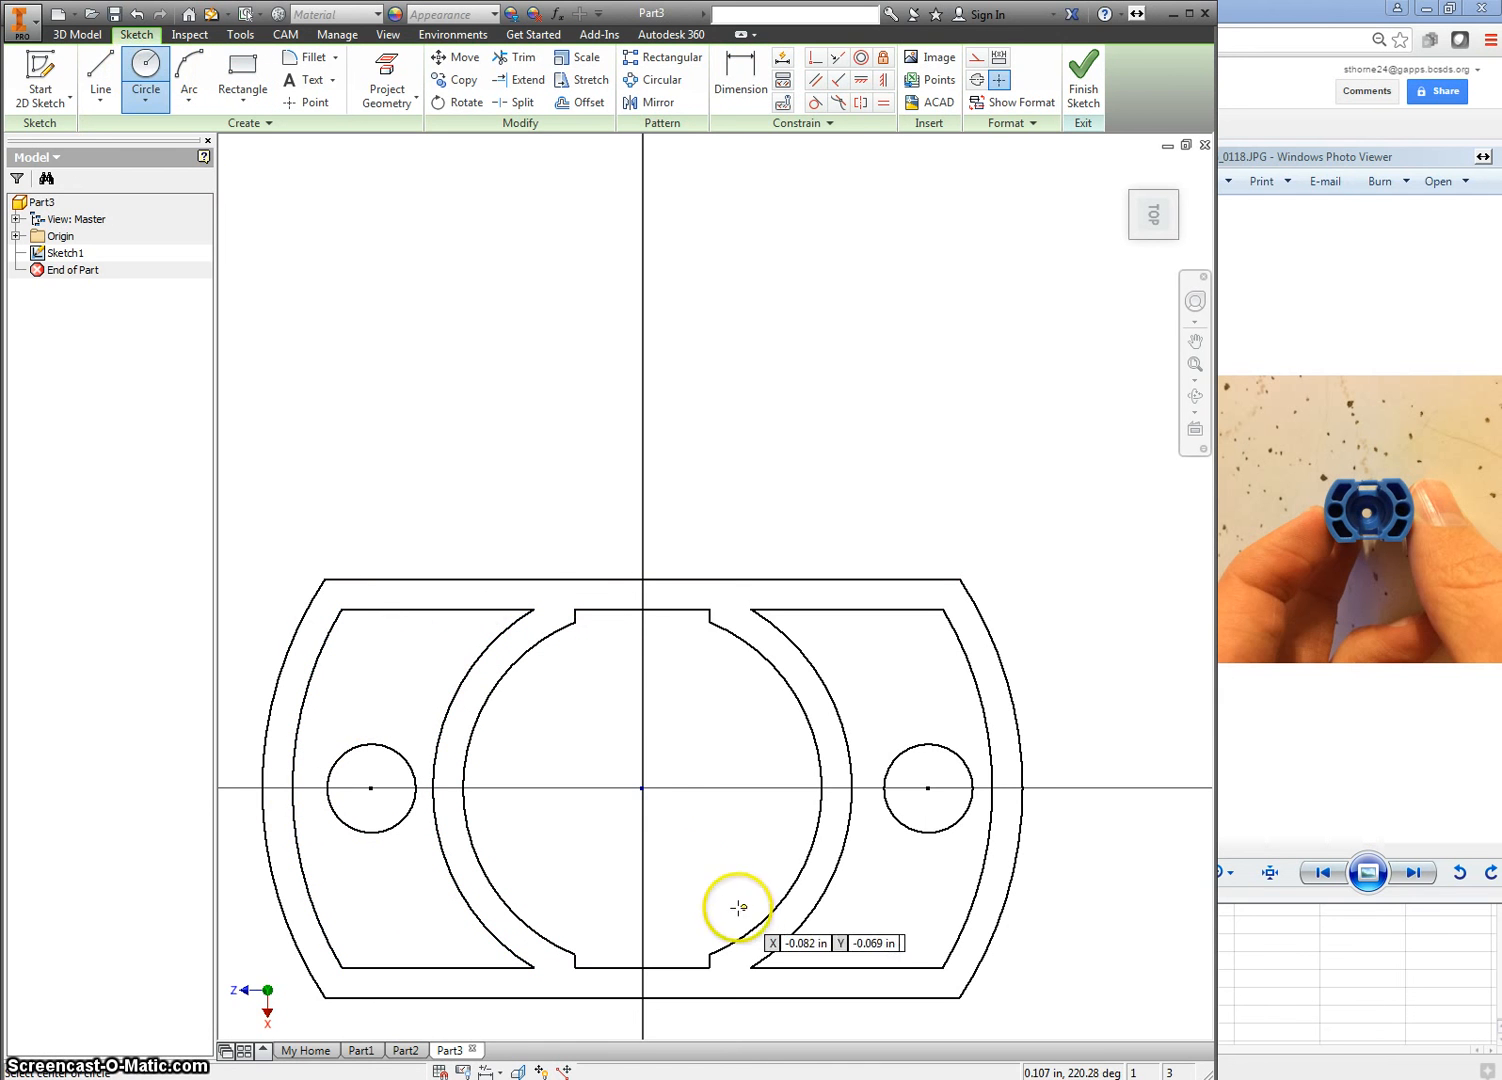
{"action": "left_click", "coordinate": [642, 790]}
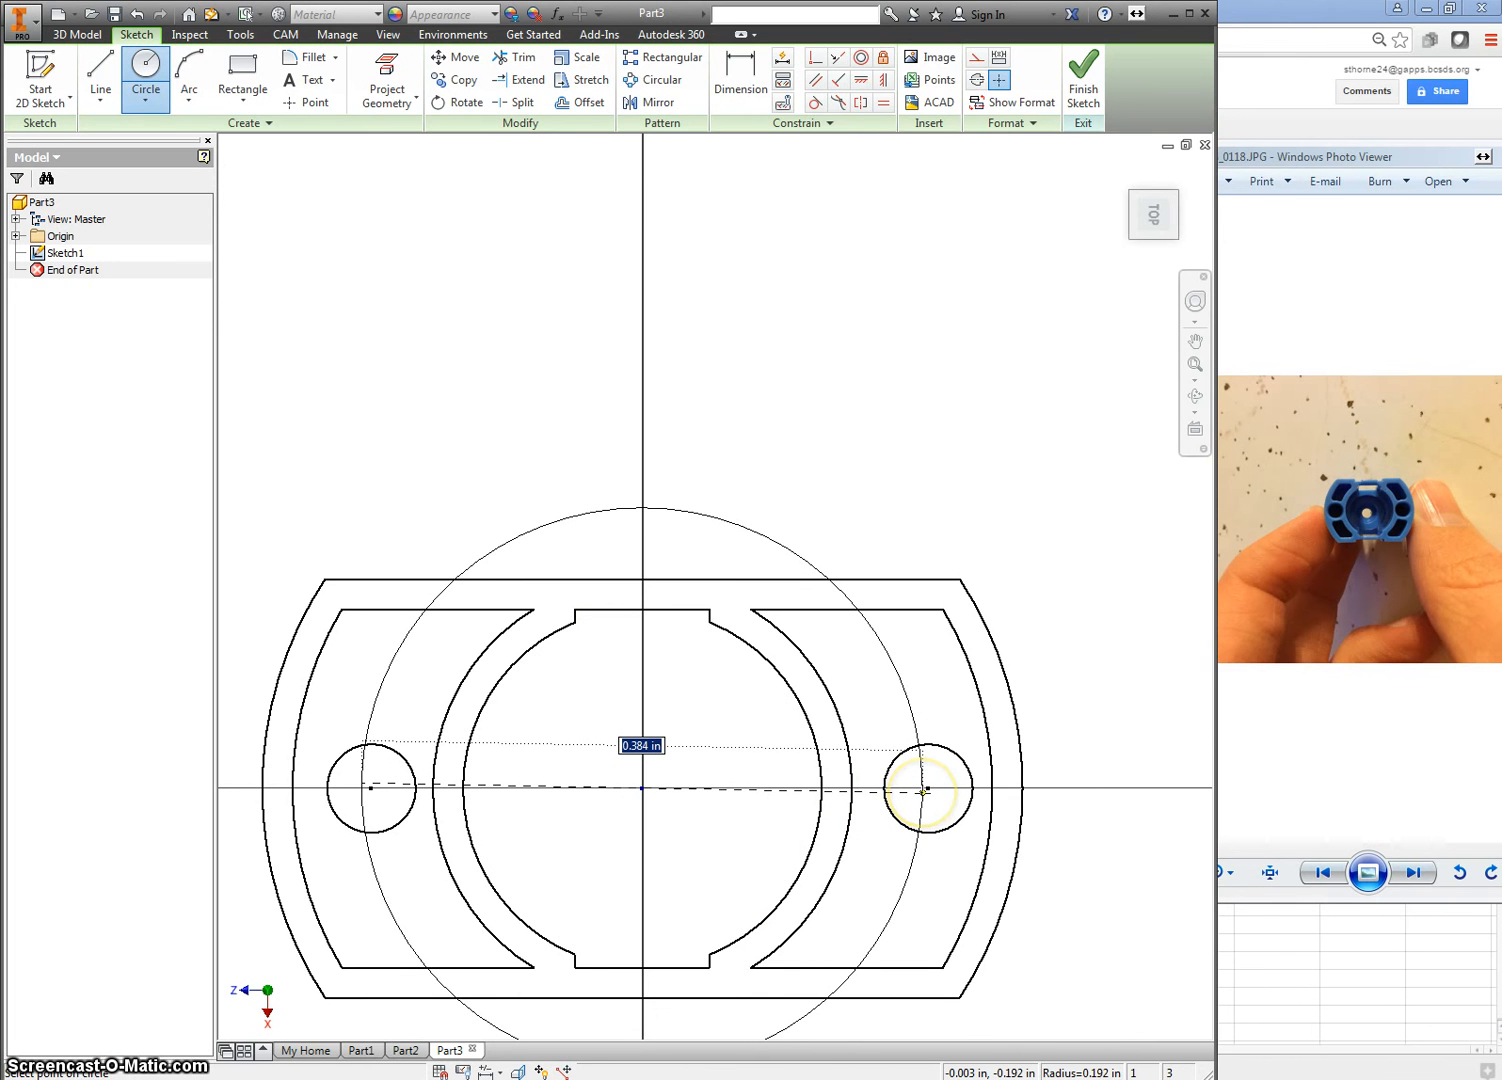
{"action": "left_click", "coordinate": [924, 791]}
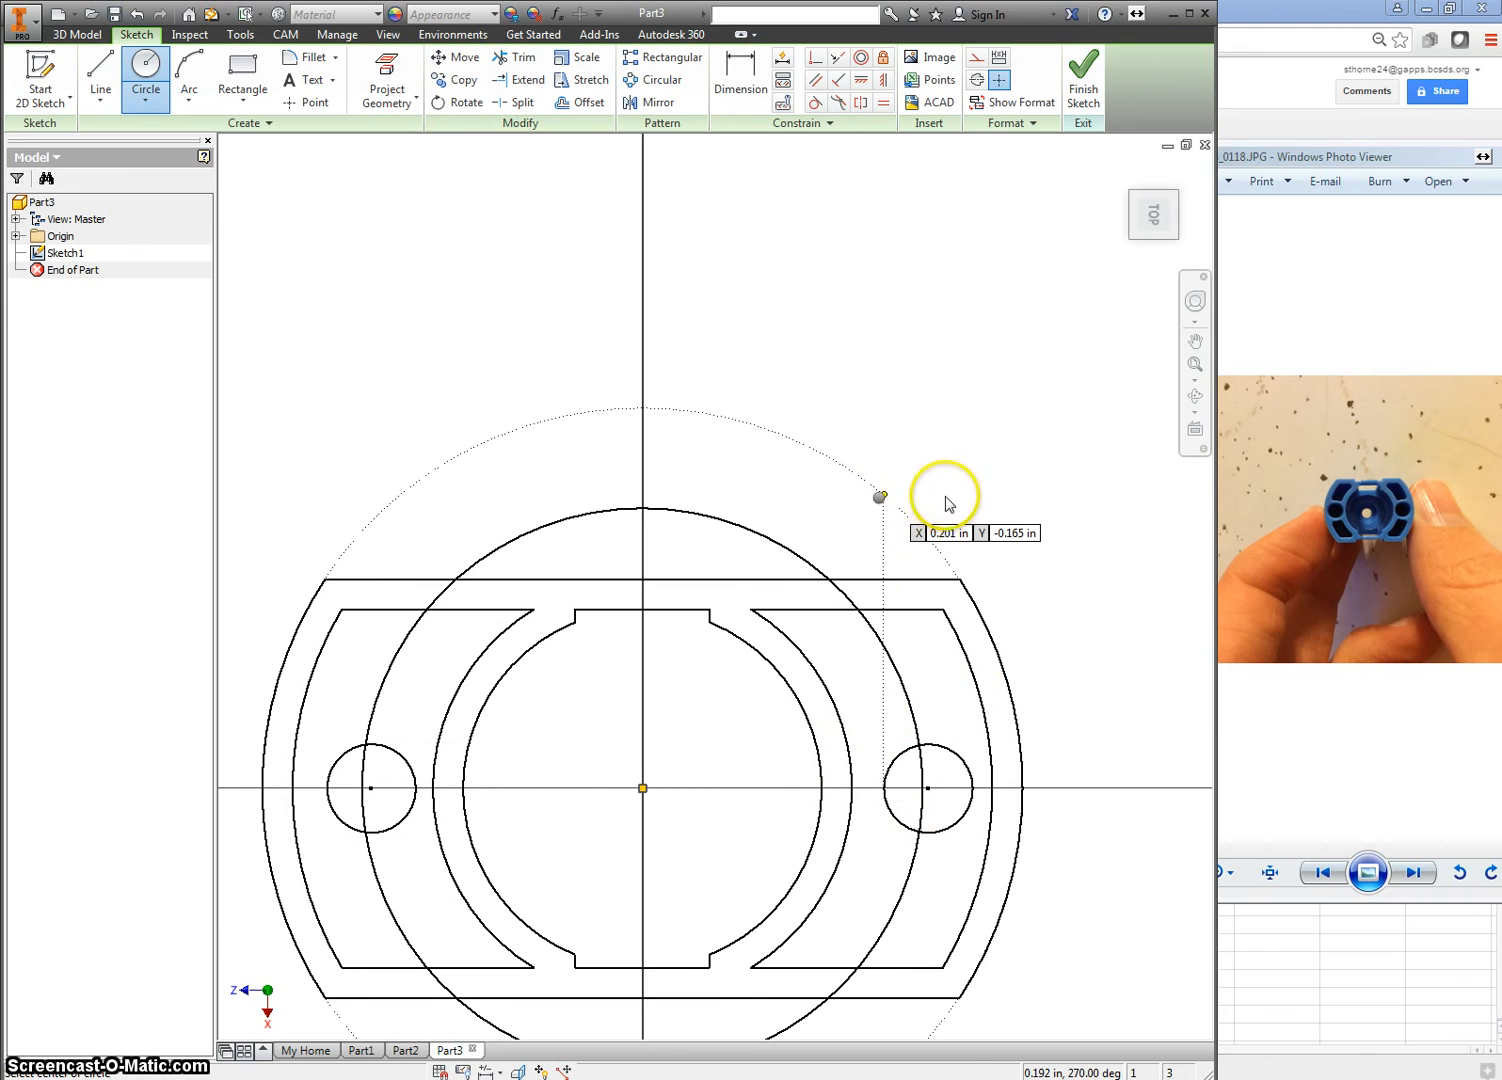
{"action": "key", "text": "Escape"}
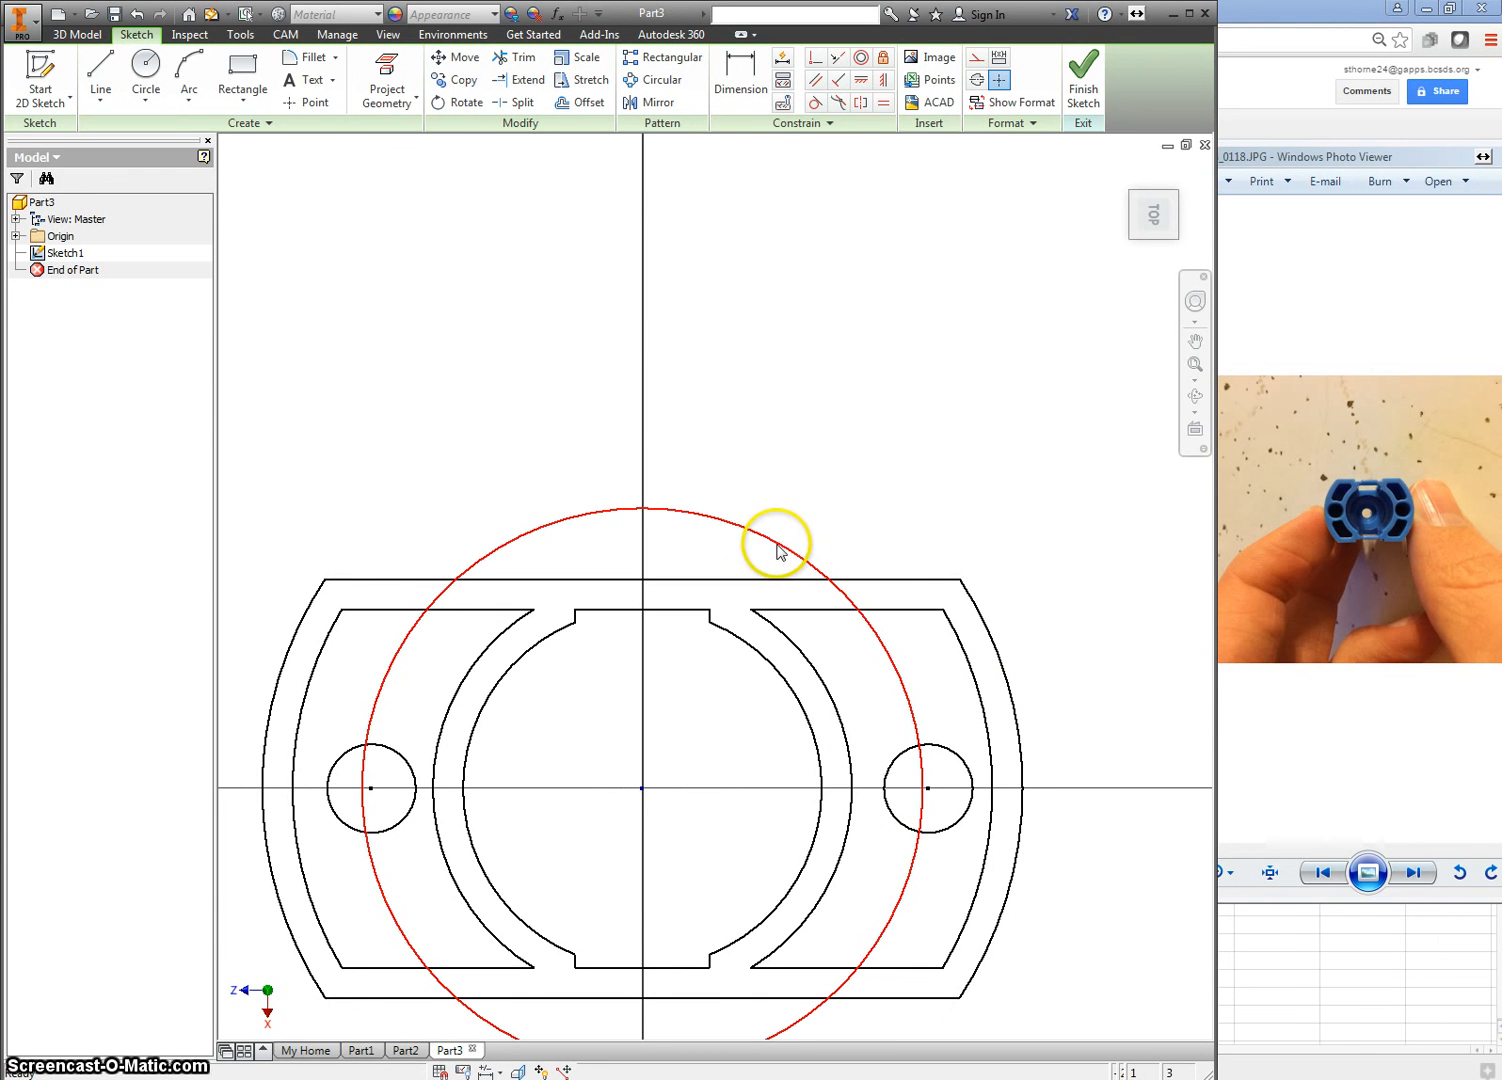
{"action": "right_click", "coordinate": [778, 550]}
{"action": "left_click", "coordinate": [840, 546]}
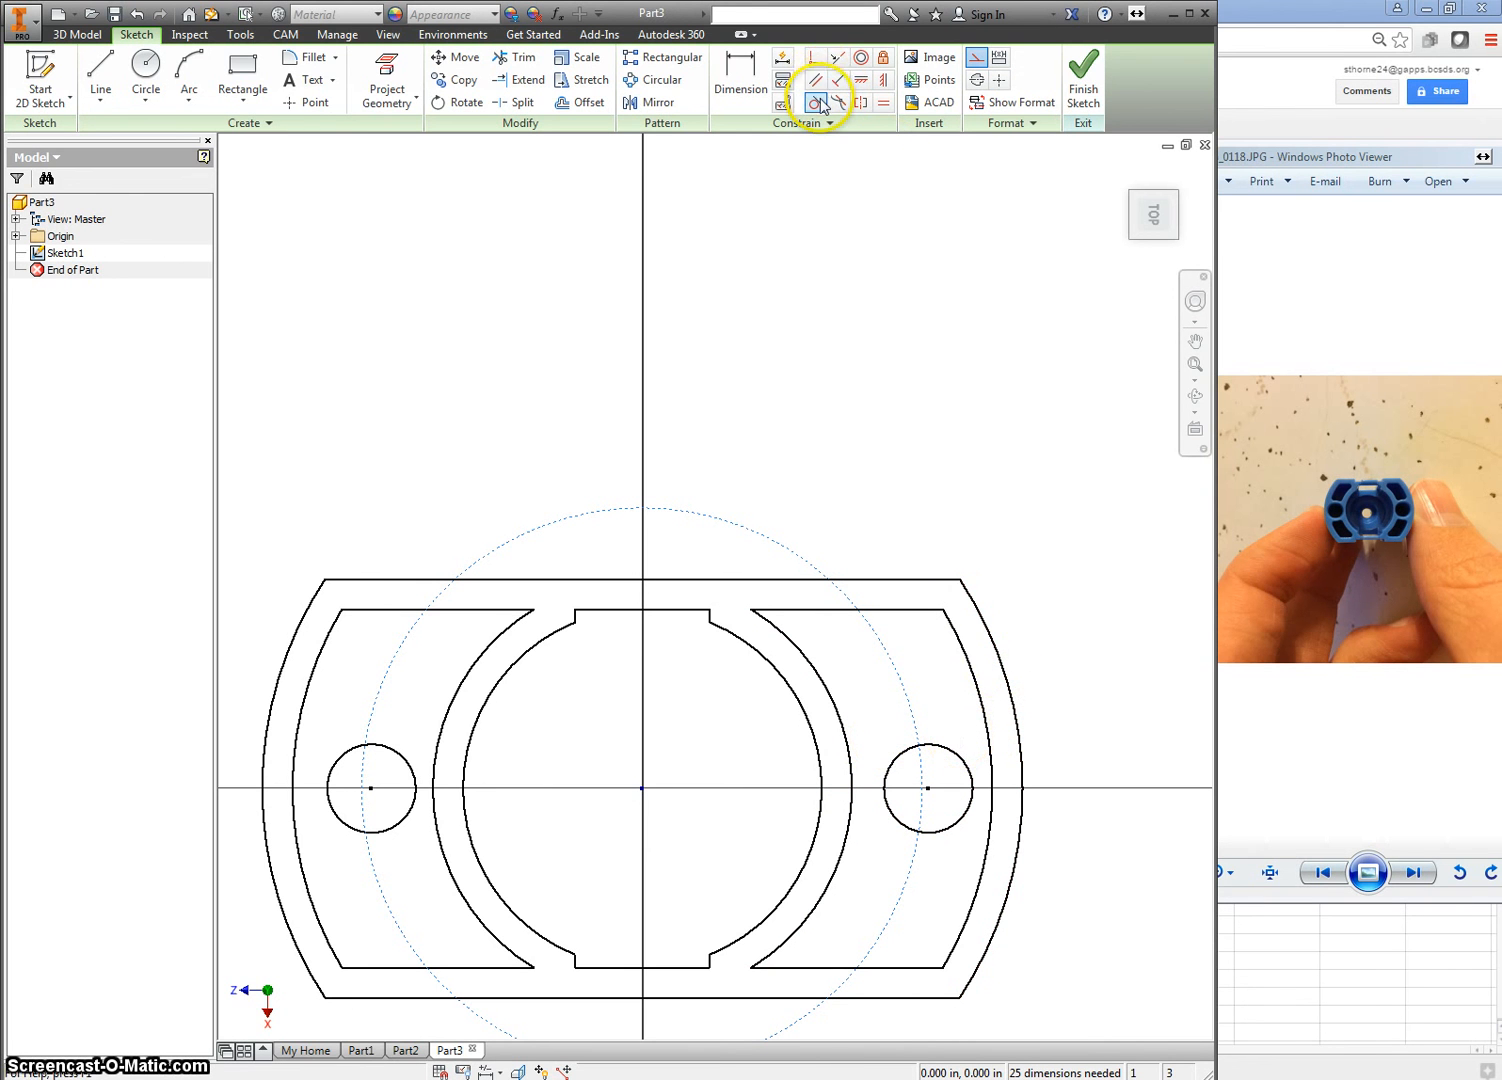
Make the centres of both small pocket circles coincident with the construction circle.
{"action": "left_click", "coordinate": [816, 62]}
{"action": "key", "text": "Escape"}
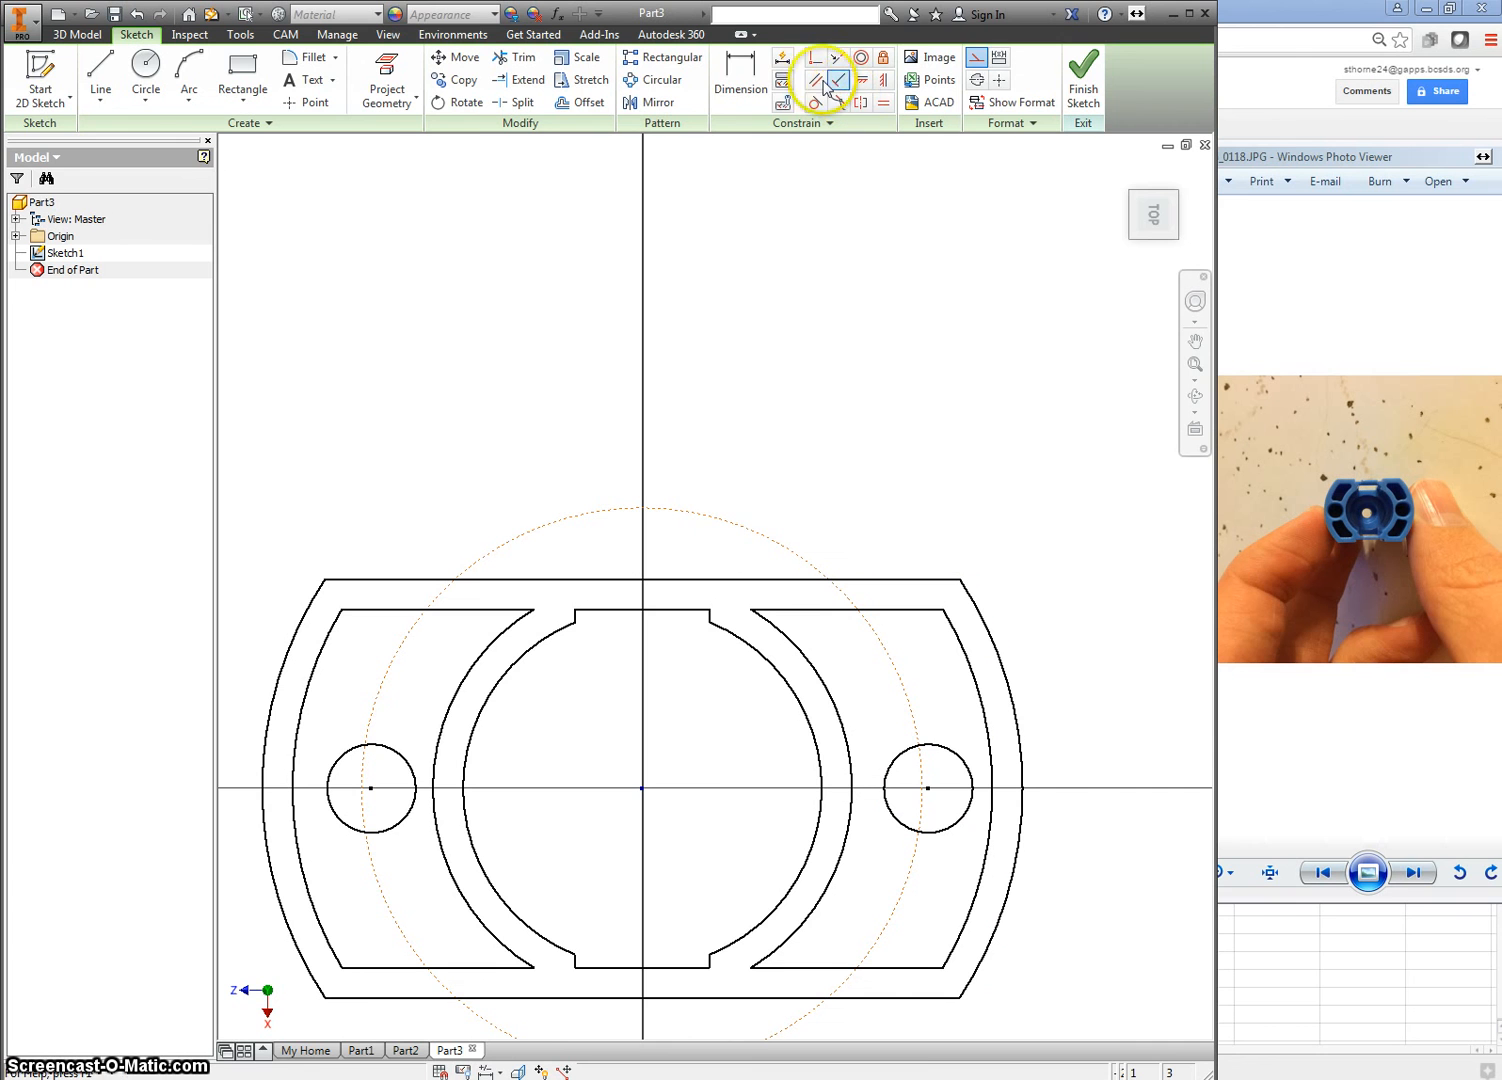
{"action": "left_click", "coordinate": [814, 60]}
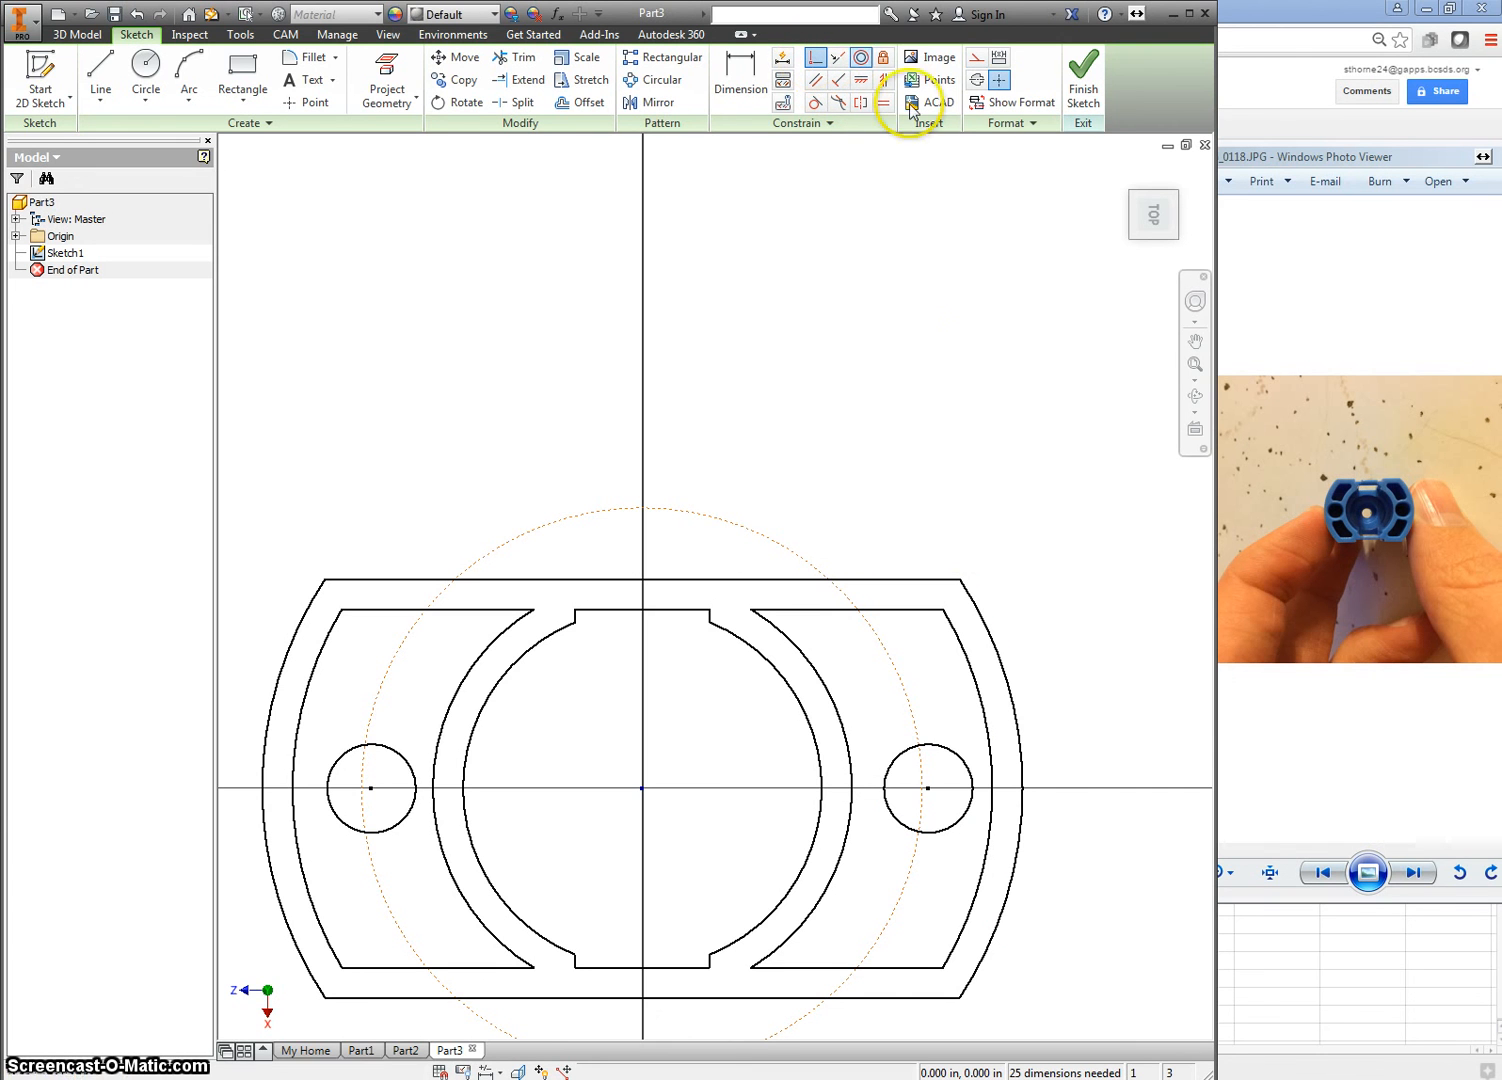
{"action": "left_click", "coordinate": [927, 789]}
{"action": "left_click", "coordinate": [920, 787]}
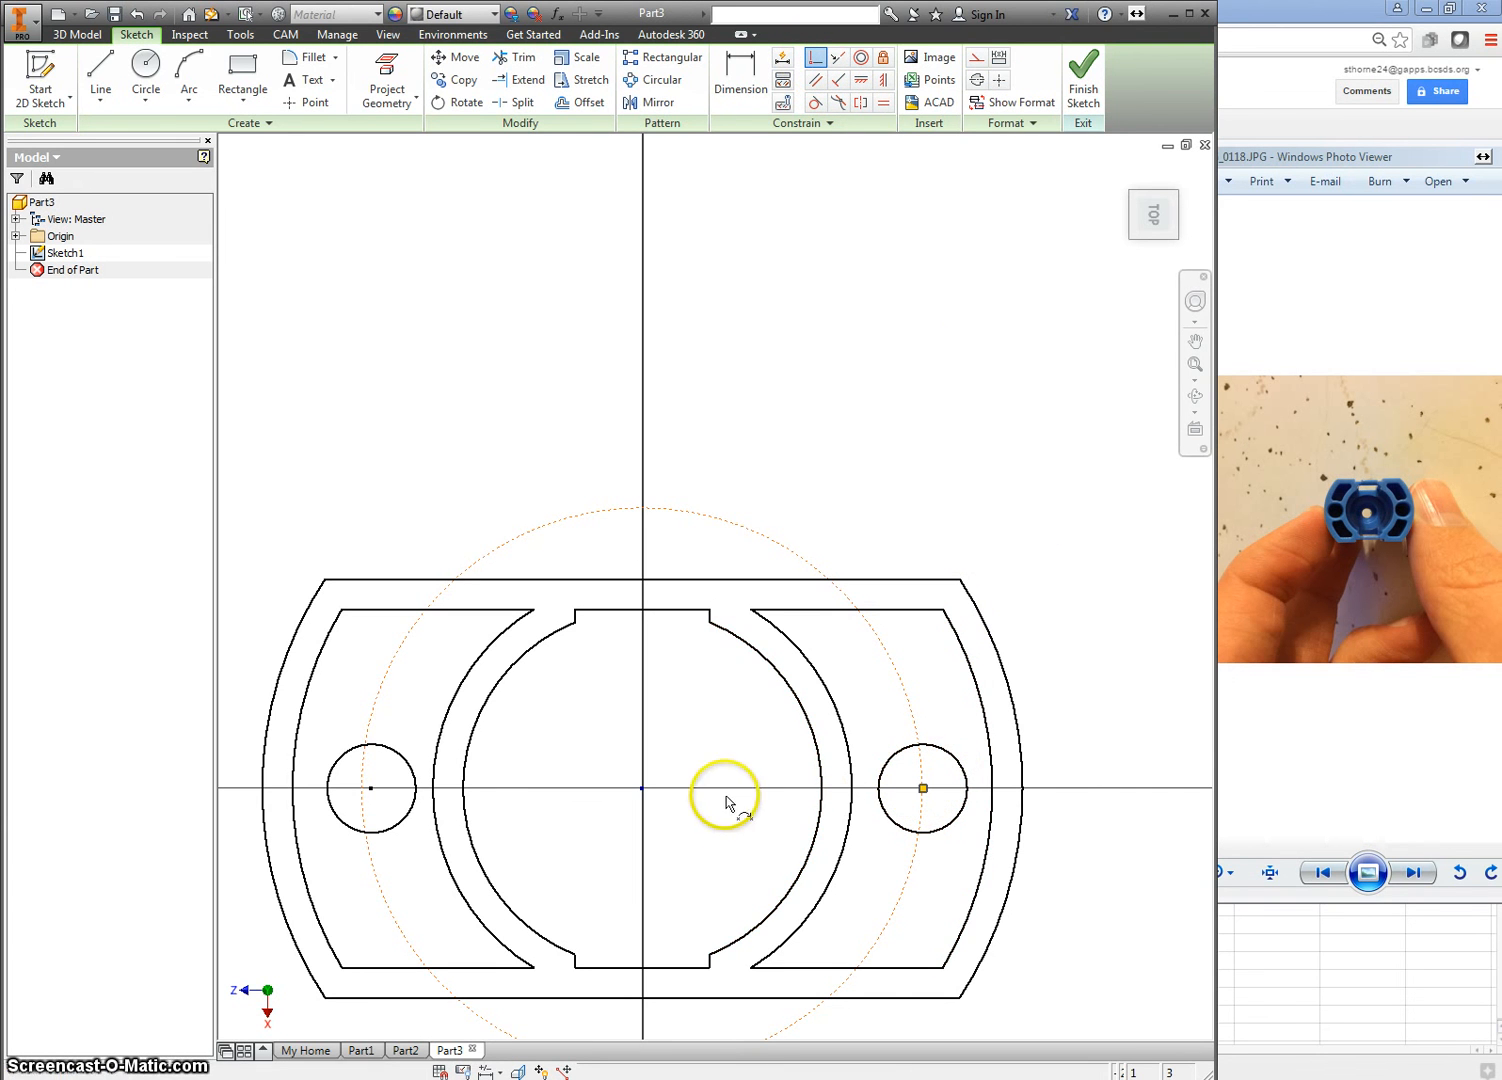
{"action": "left_click", "coordinate": [371, 792]}
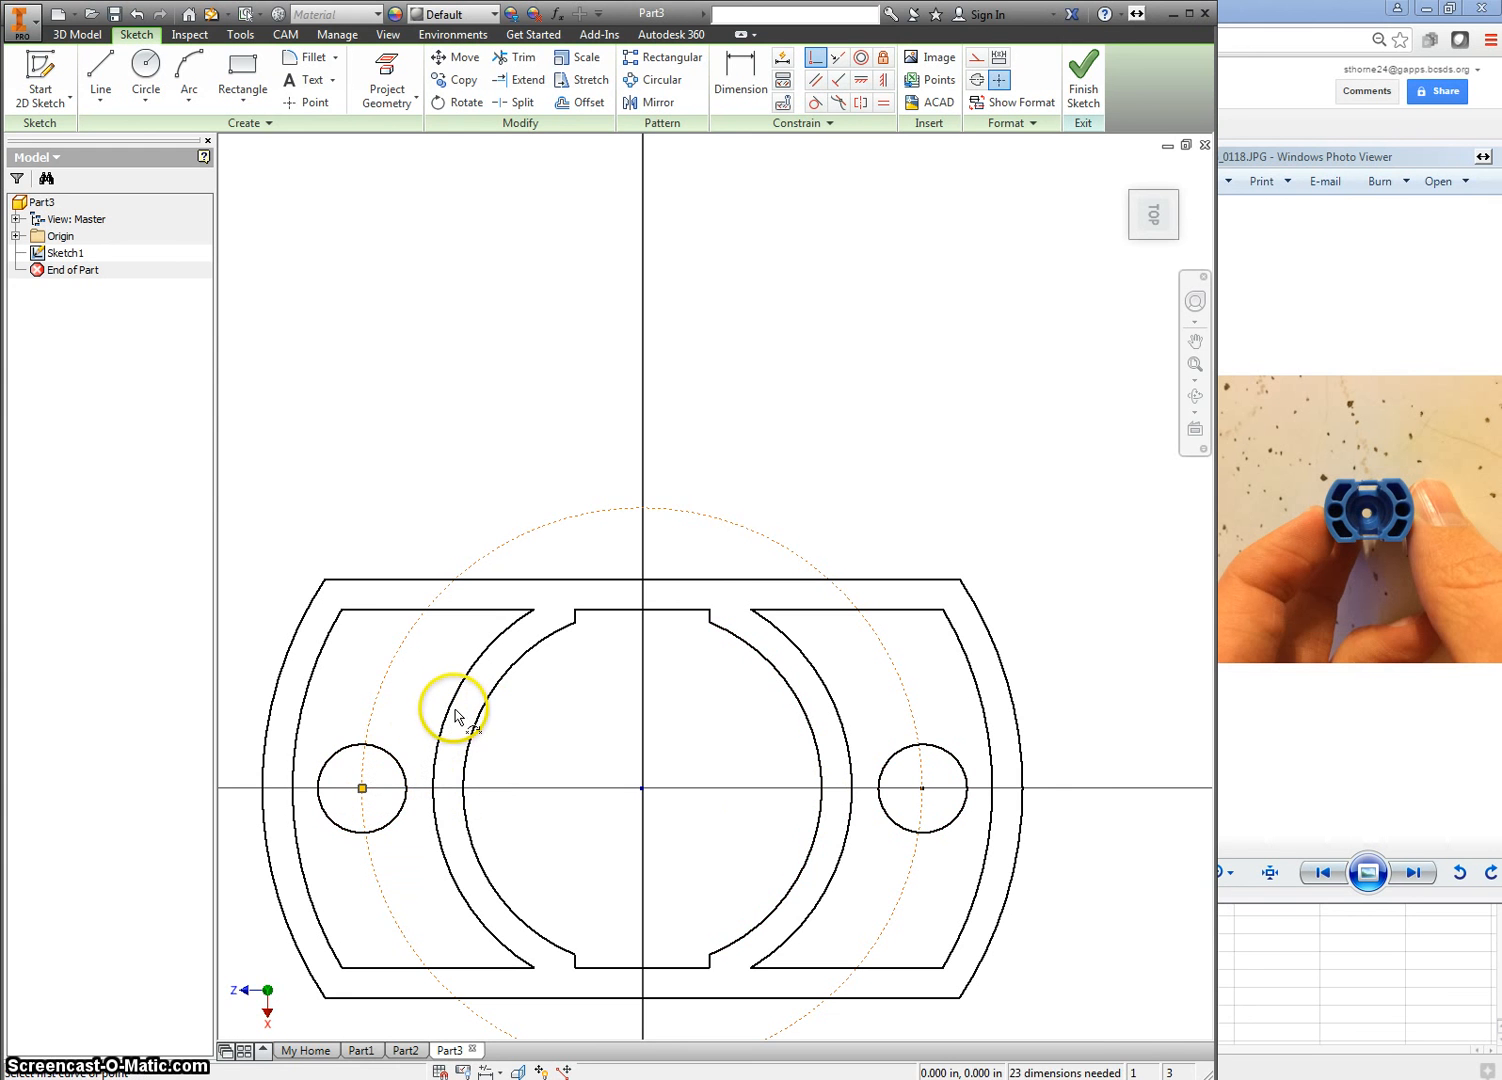
Enlarge the two equal pocket circles until they slightly overlap the inner and outer arcs of the side pockets.
{"action": "left_click_drag", "start_coordinate": [400, 766], "coordinate": [411, 757]}
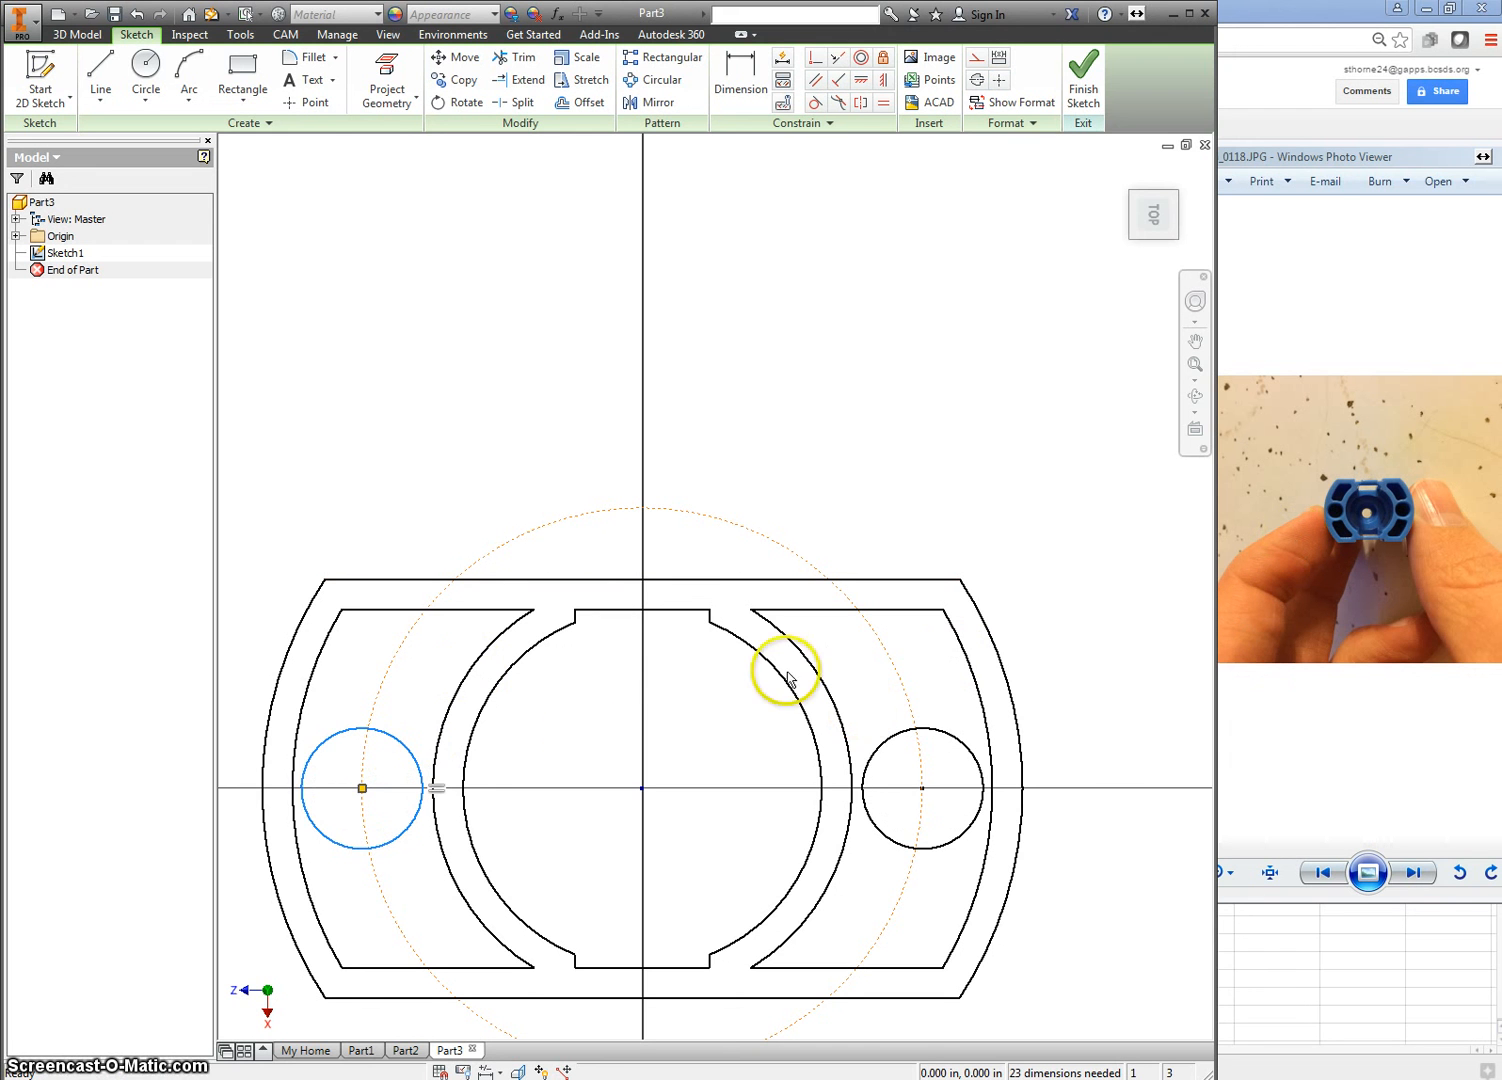
{"action": "left_click_drag", "start_coordinate": [407, 745], "coordinate": [375, 704]}
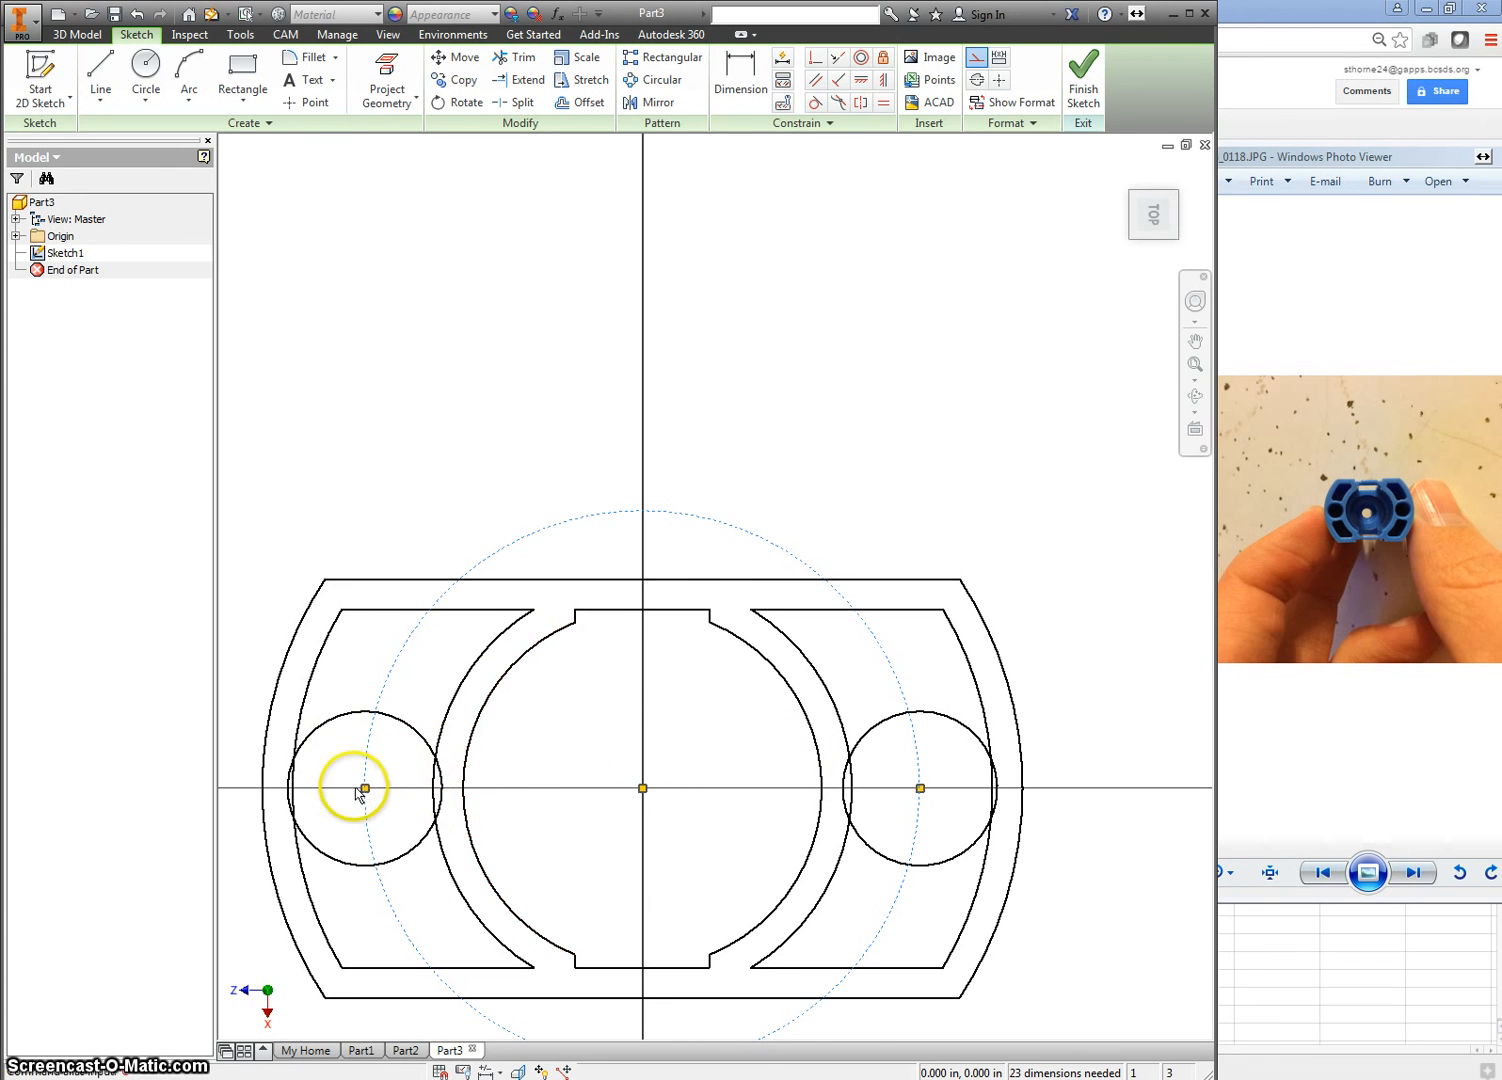
{"action": "right_click", "coordinate": [277, 572]}
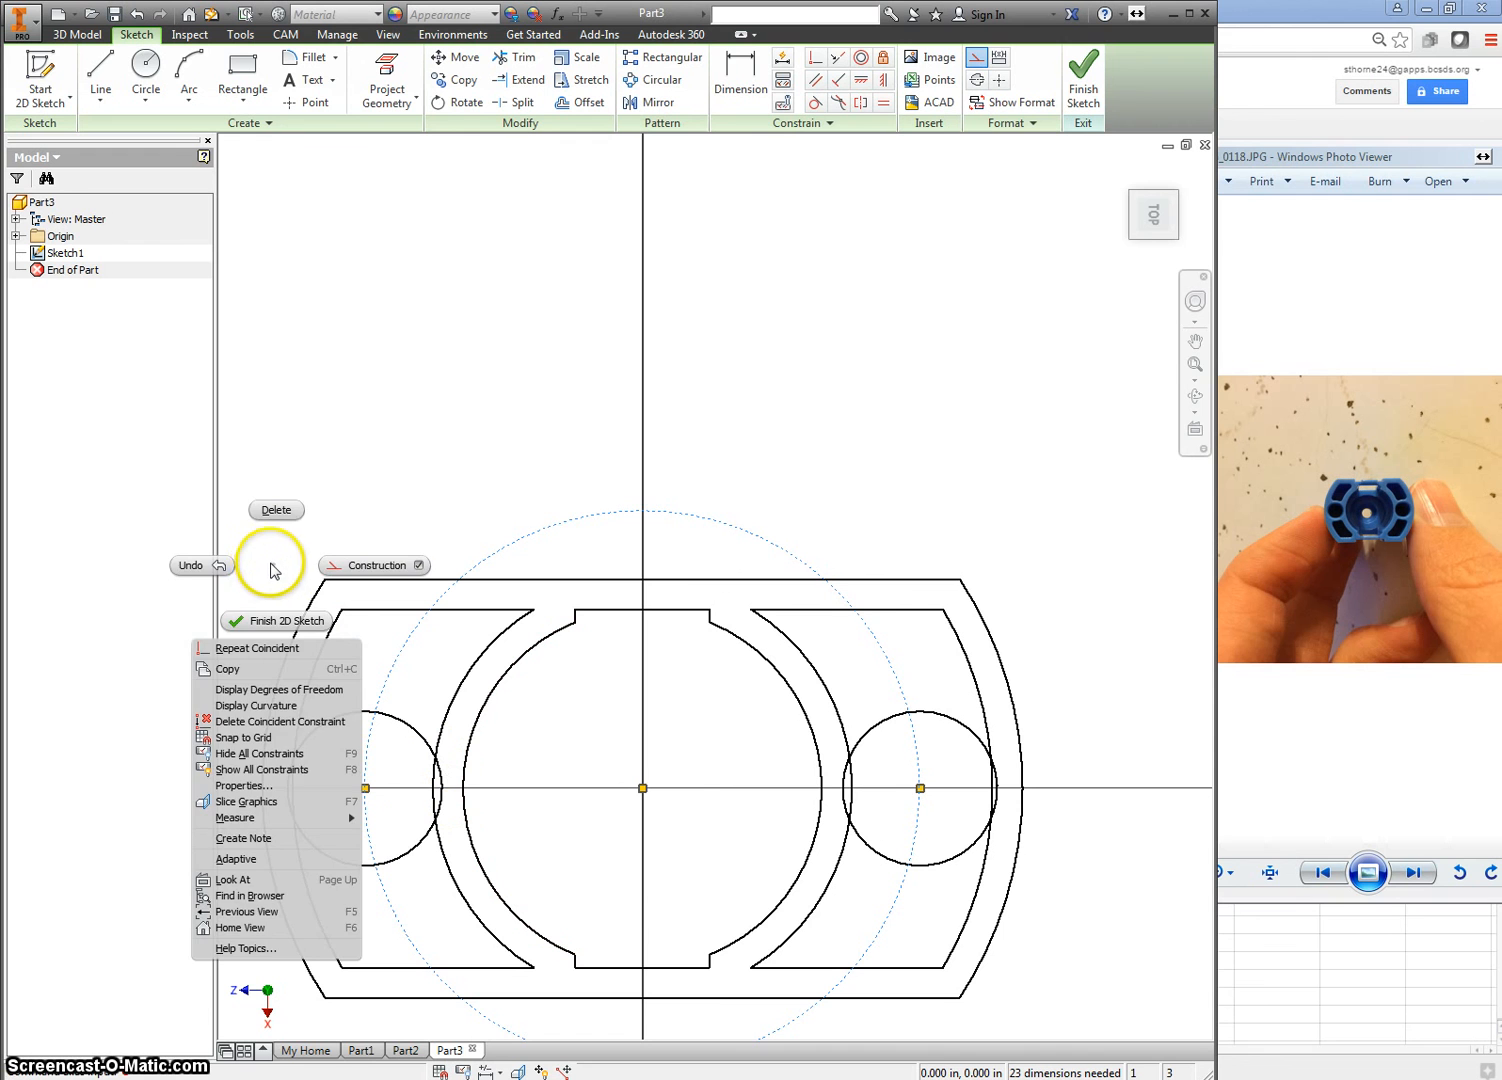
{"action": "key", "text": "Escape"}
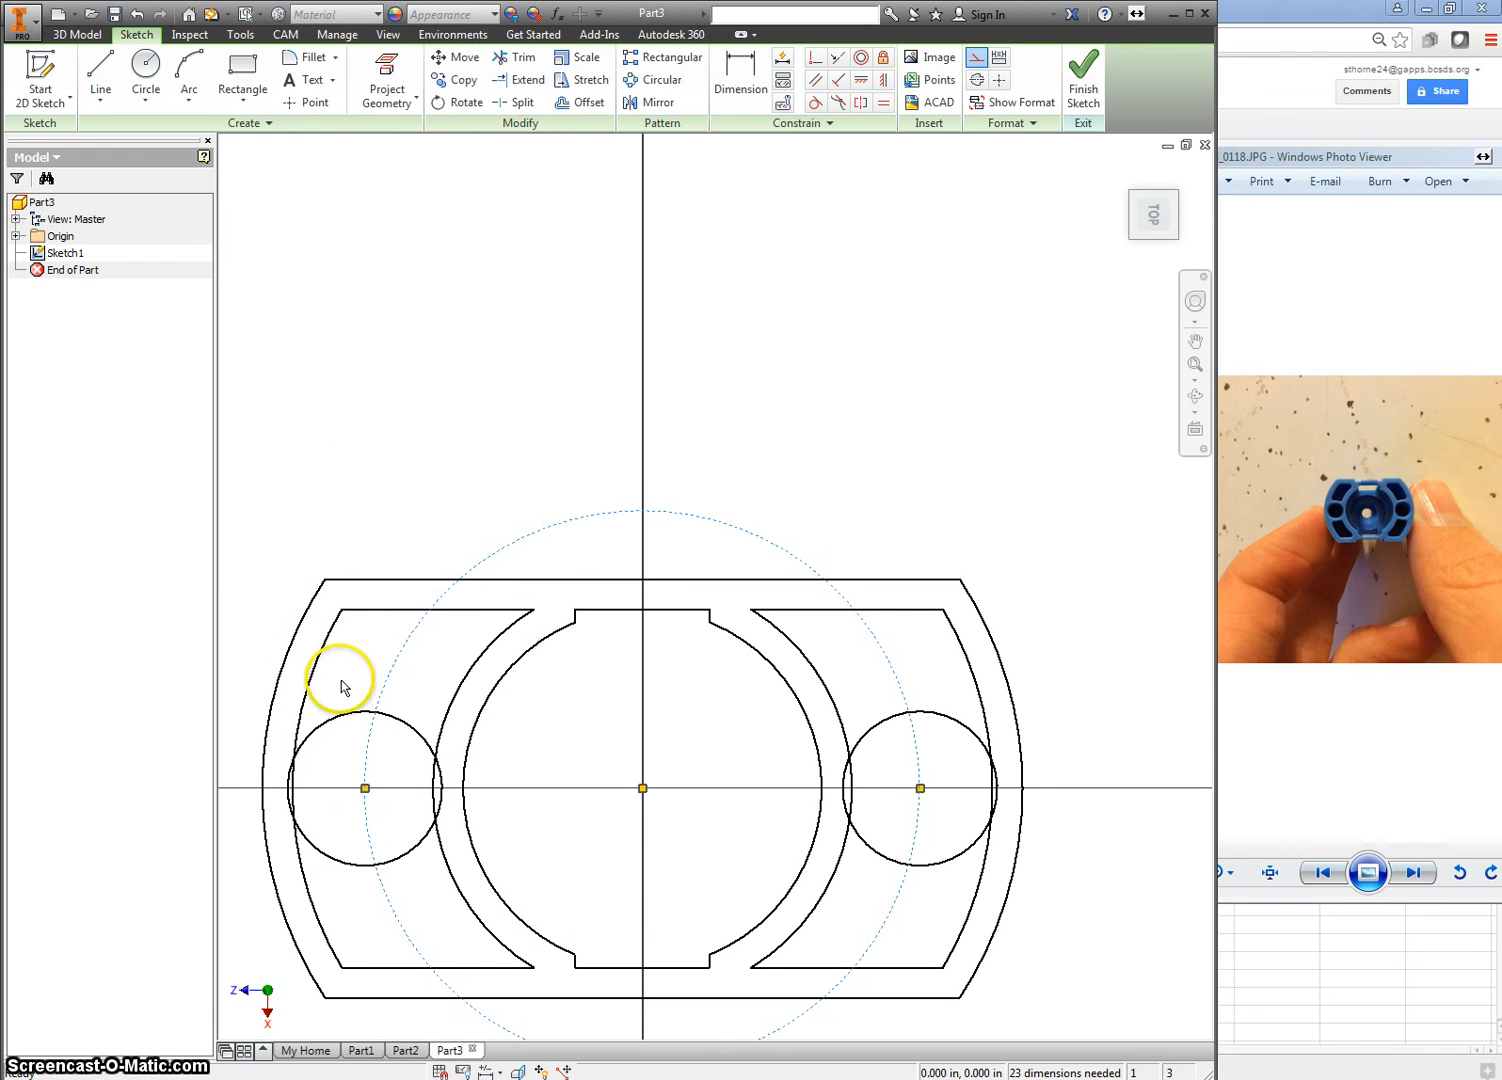
Draw a concentric circle about 0.084 in in diameter inside each of the two side circles.
{"action": "left_click", "coordinate": [146, 65]}
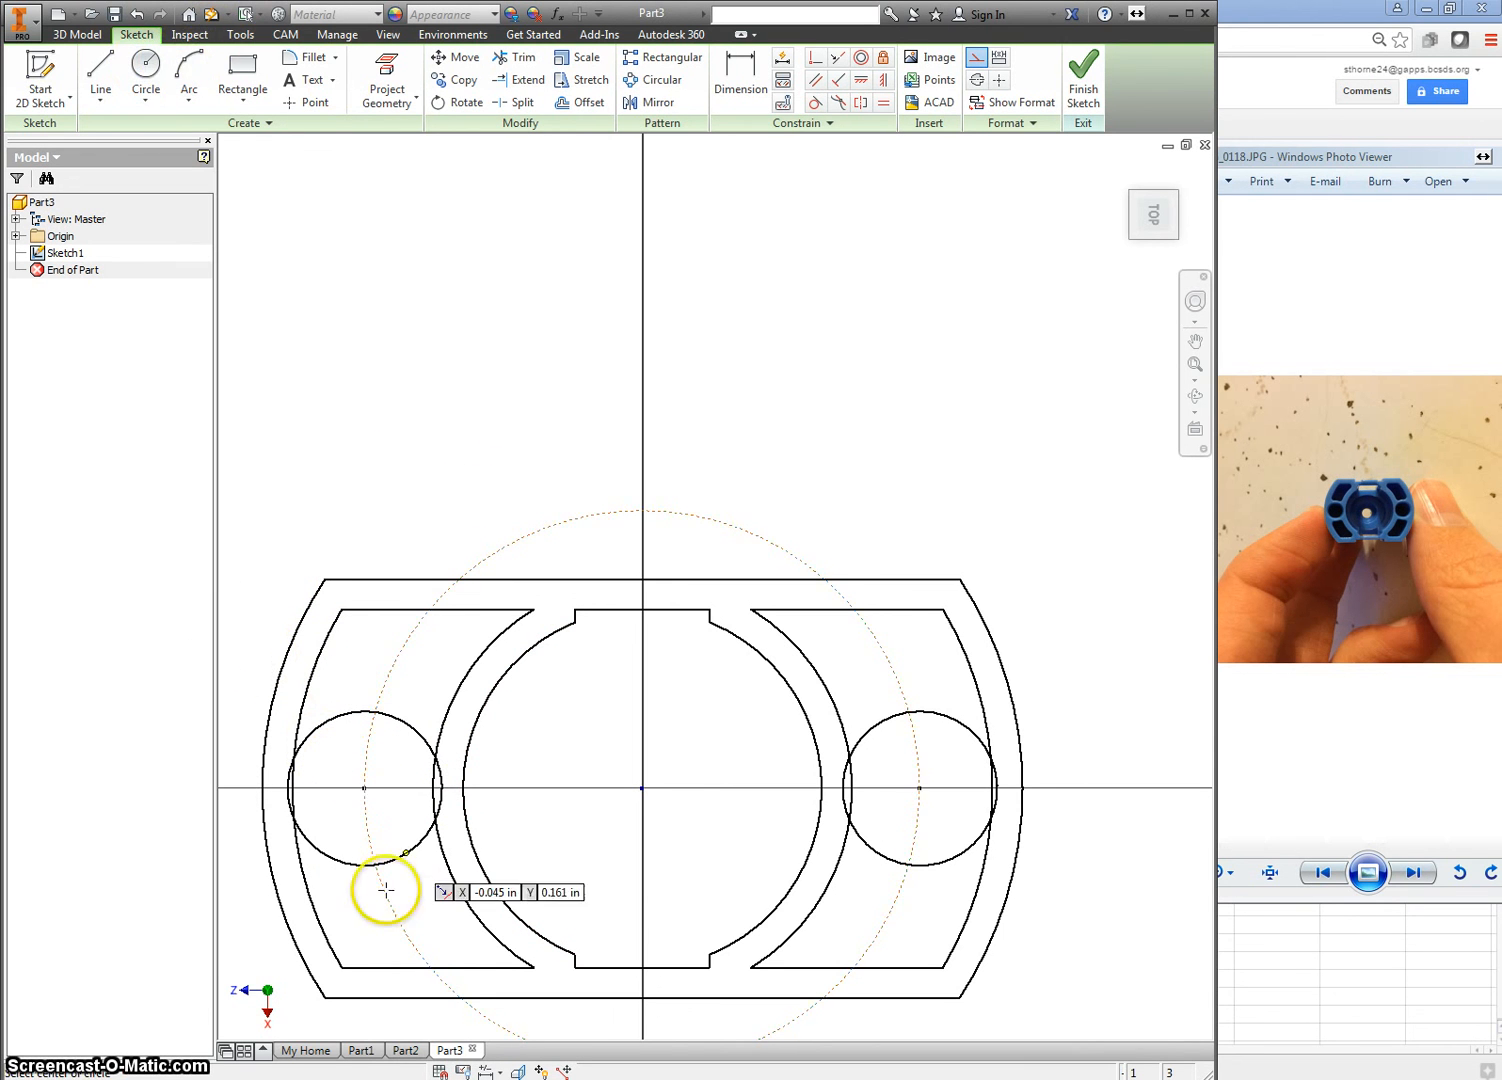
{"action": "left_click", "coordinate": [364, 788]}
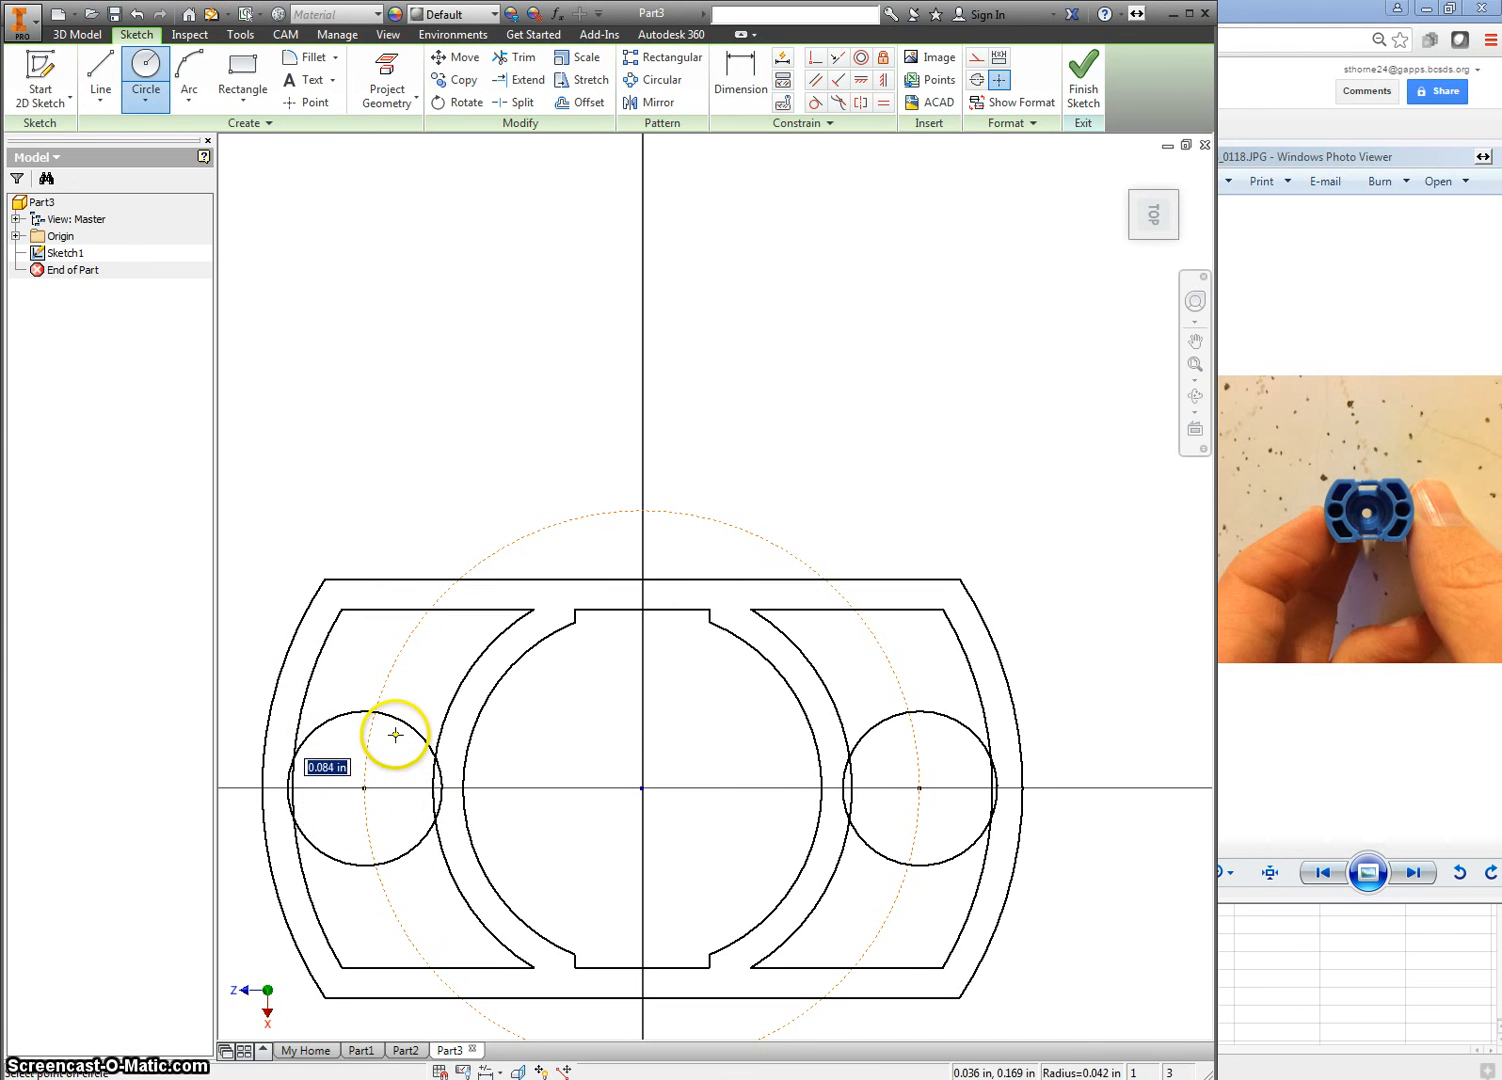
{"action": "left_click", "coordinate": [392, 728]}
{"action": "left_click", "coordinate": [919, 788]}
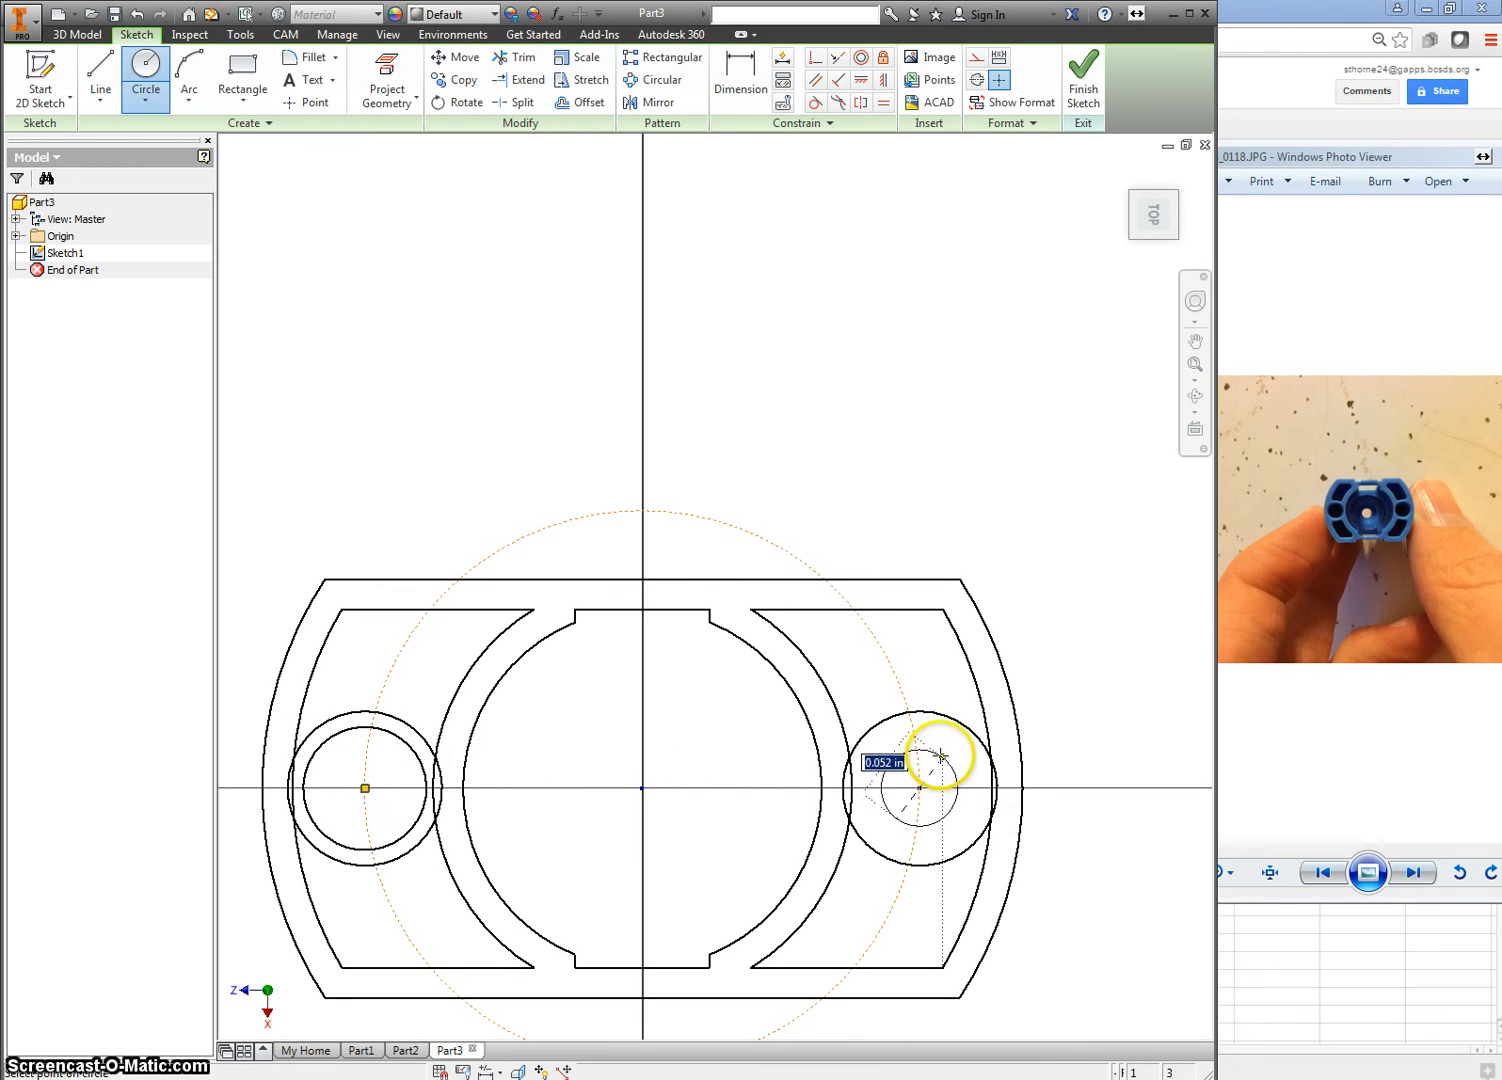
{"action": "left_click", "coordinate": [951, 733]}
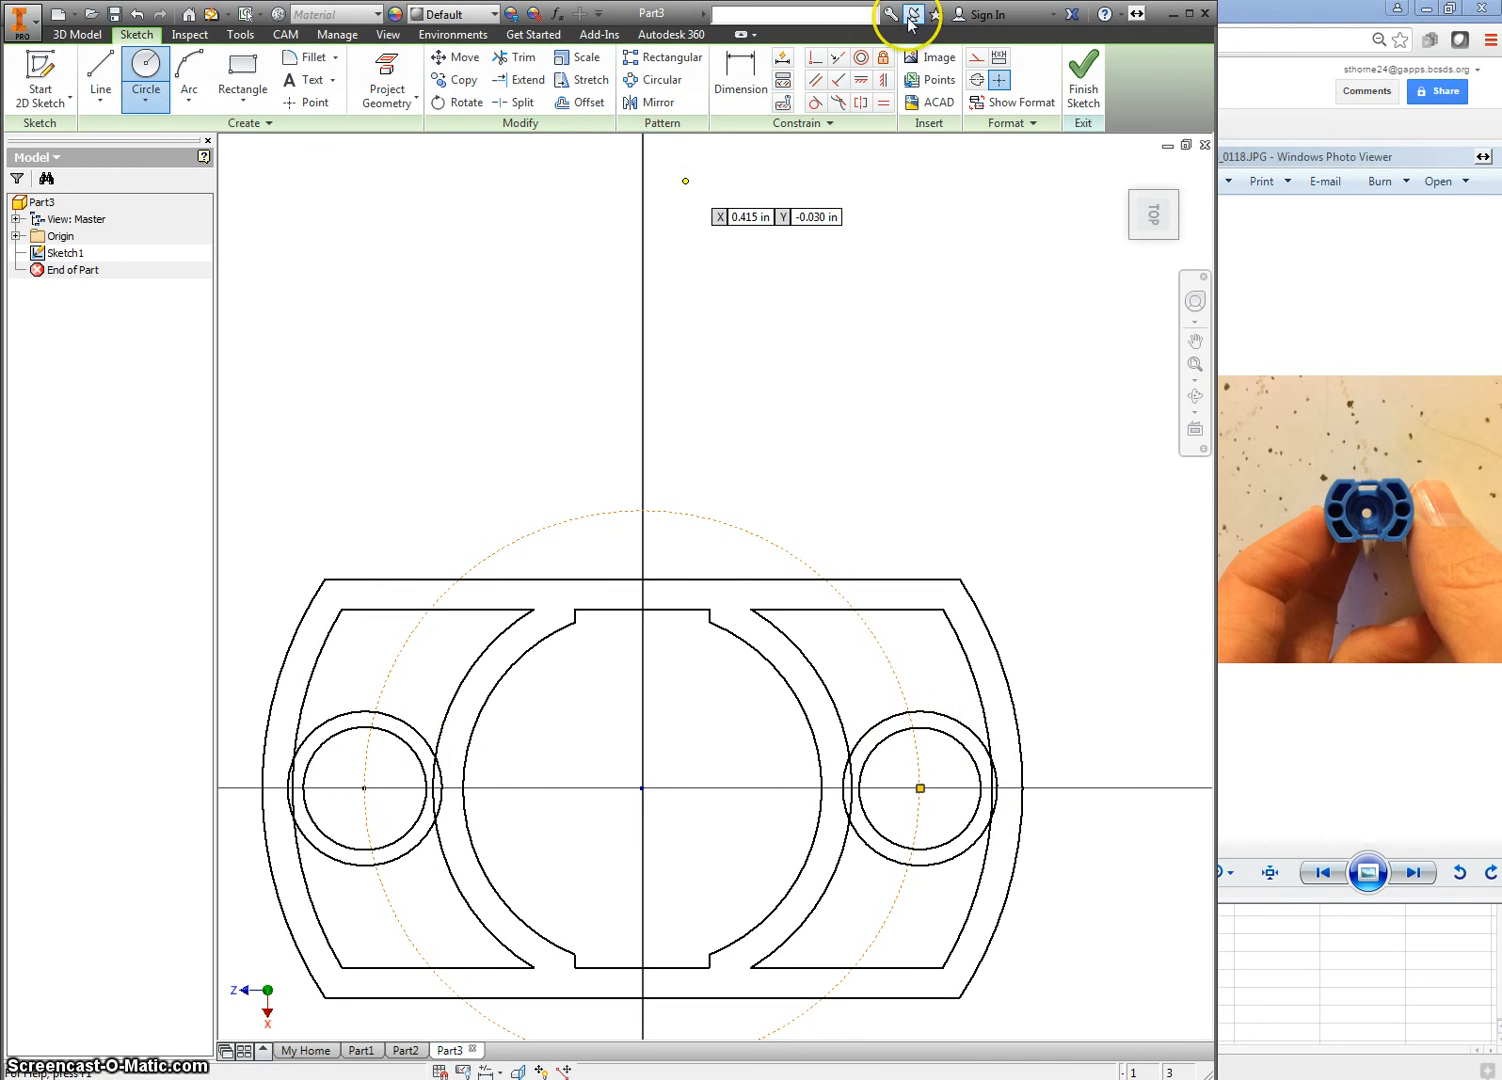
Apply an Equal constraint between the two inner circles in the side pockets.
{"action": "left_click", "coordinate": [883, 102]}
{"action": "left_click", "coordinate": [389, 735]}
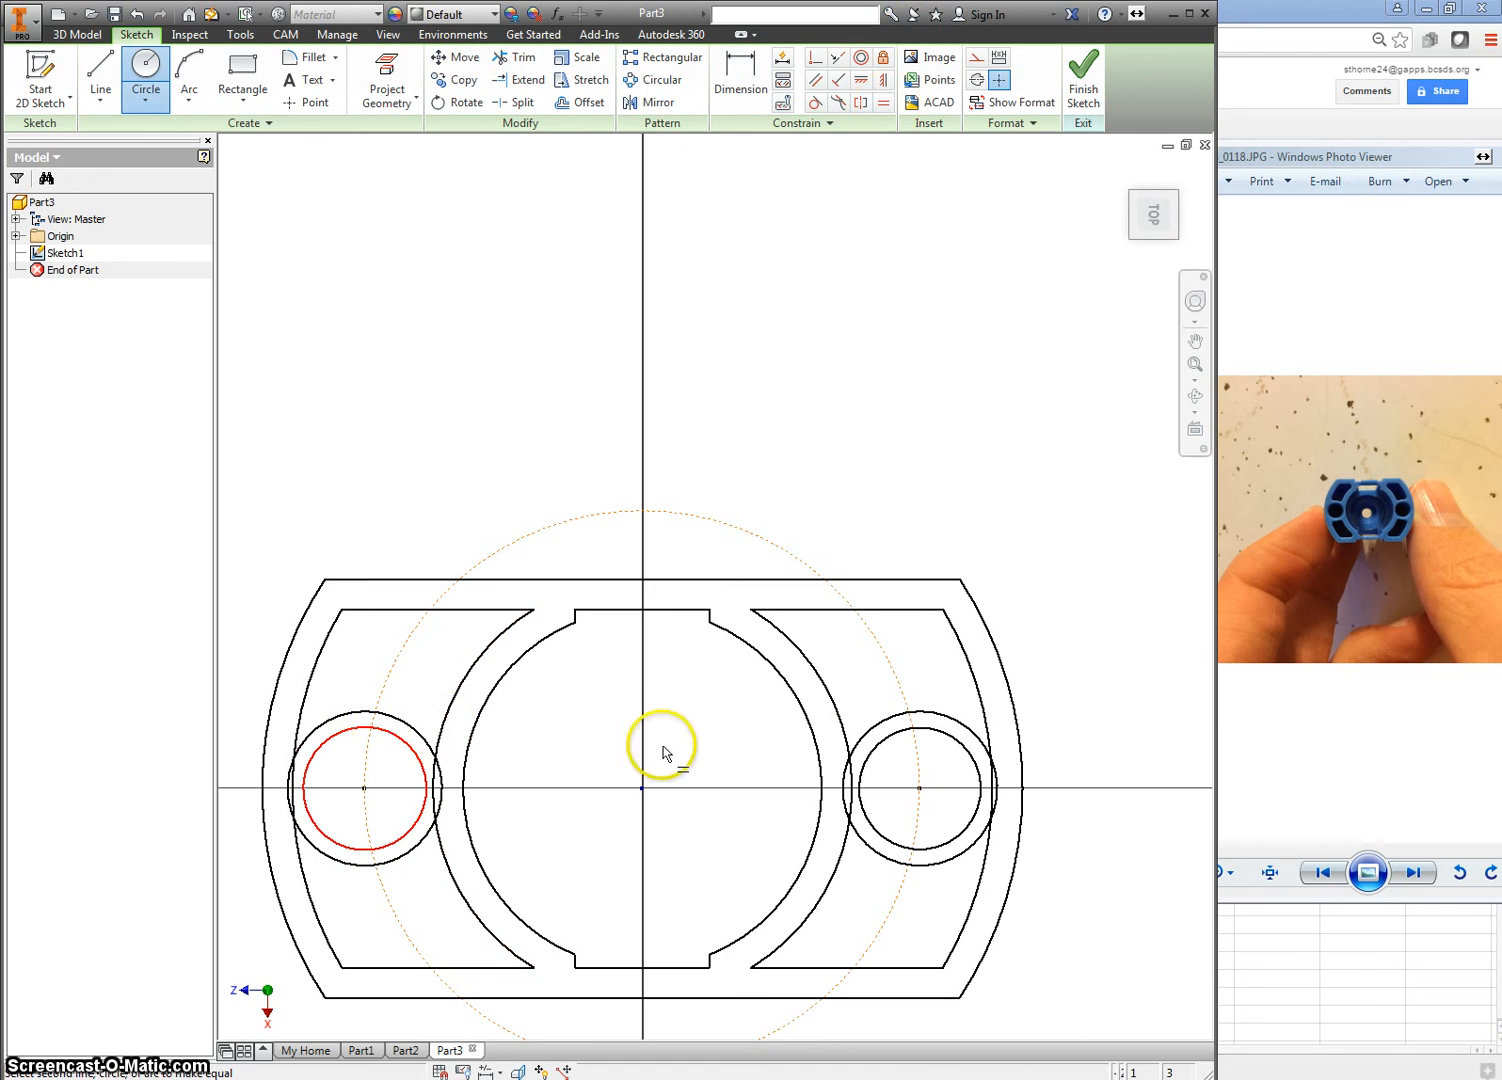
{"action": "left_click", "coordinate": [905, 737]}
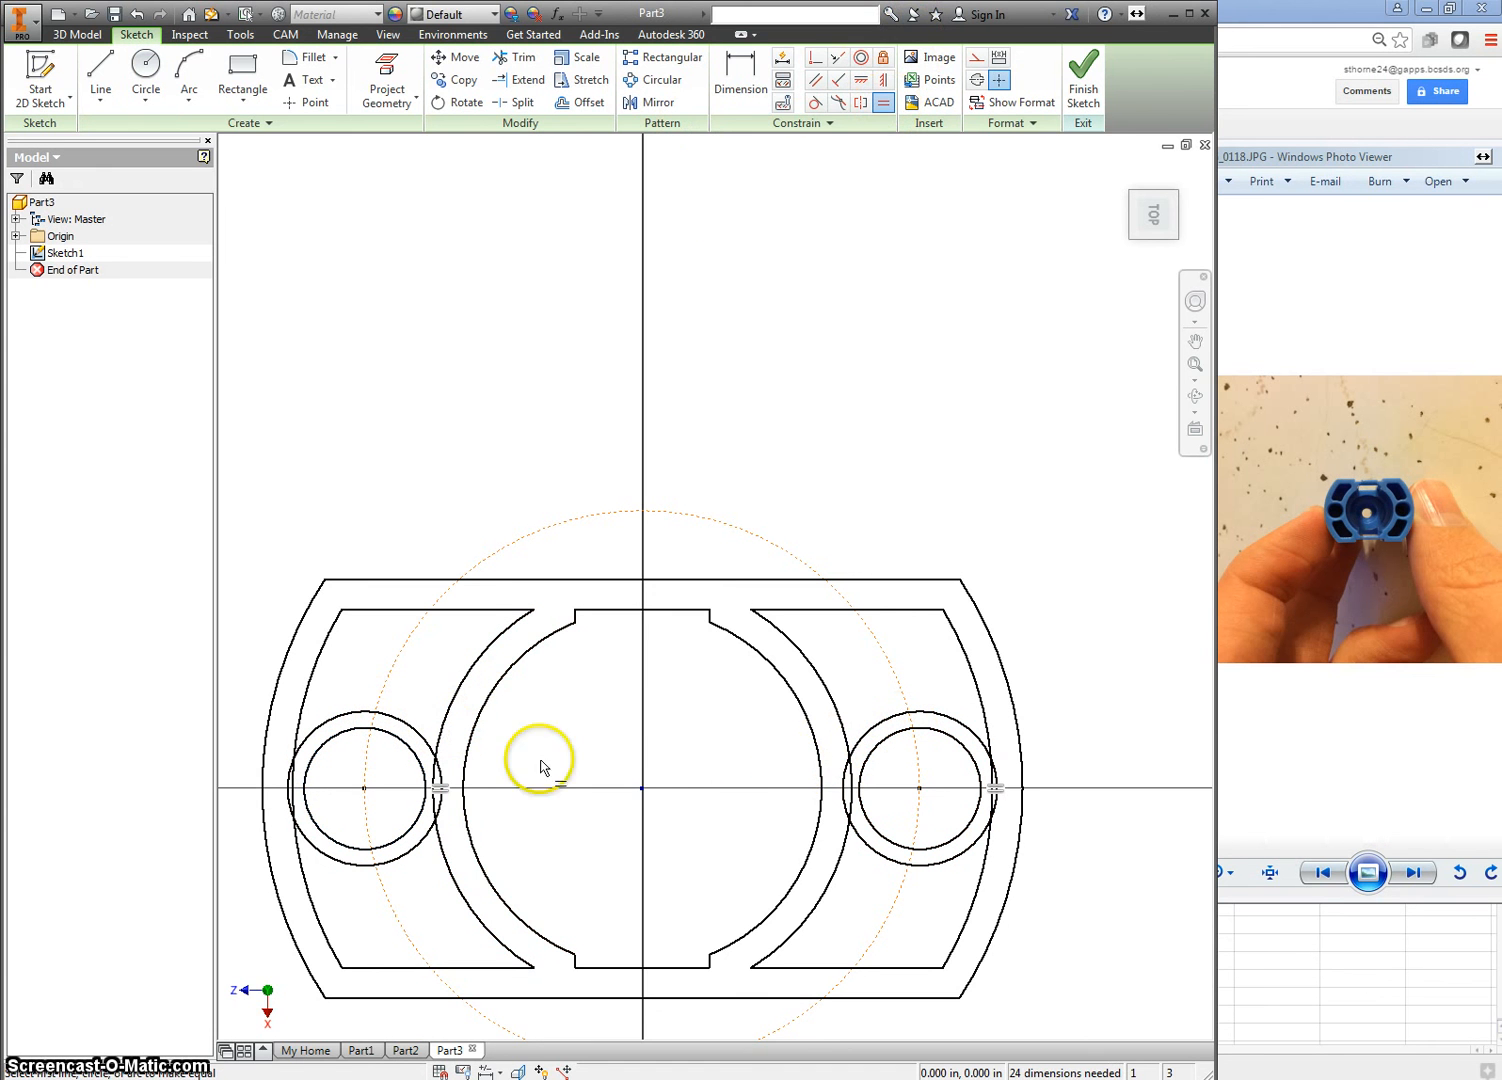
{"action": "right_click", "coordinate": [755, 798]}
{"action": "left_click", "coordinate": [800, 787]}
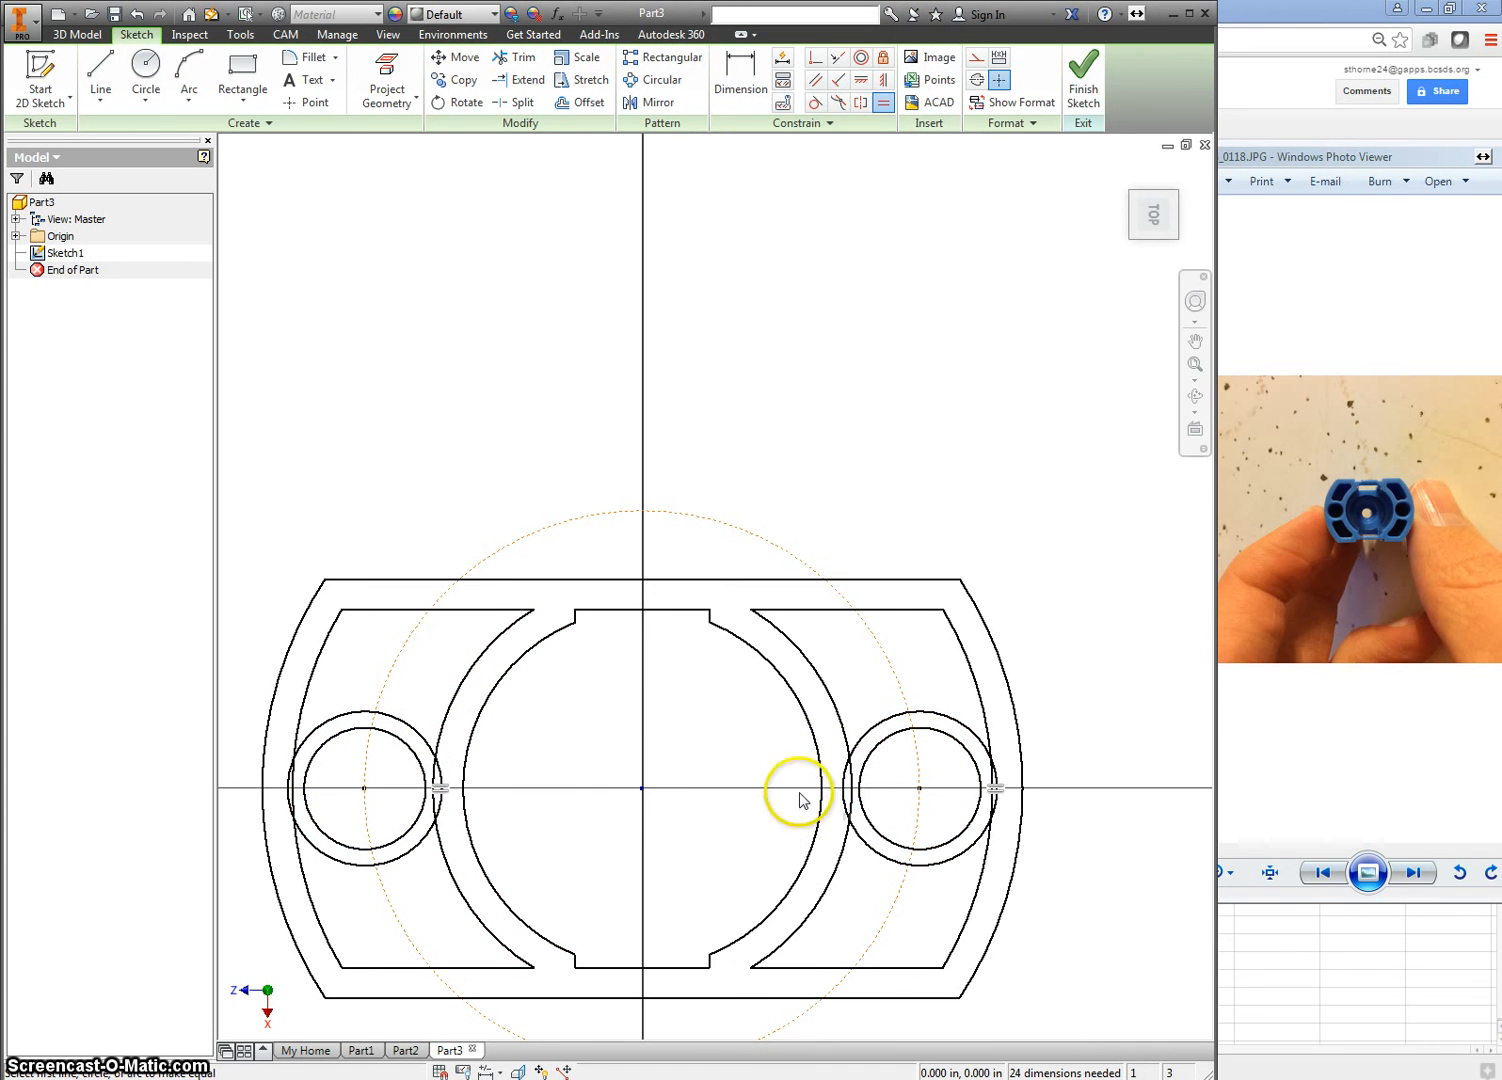
Trim the overlapping segments where both outer side circles cross the pocket arcs, joining the hole rings to the walls.
{"action": "right_click", "coordinate": [753, 795]}
{"action": "left_click", "coordinate": [805, 788]}
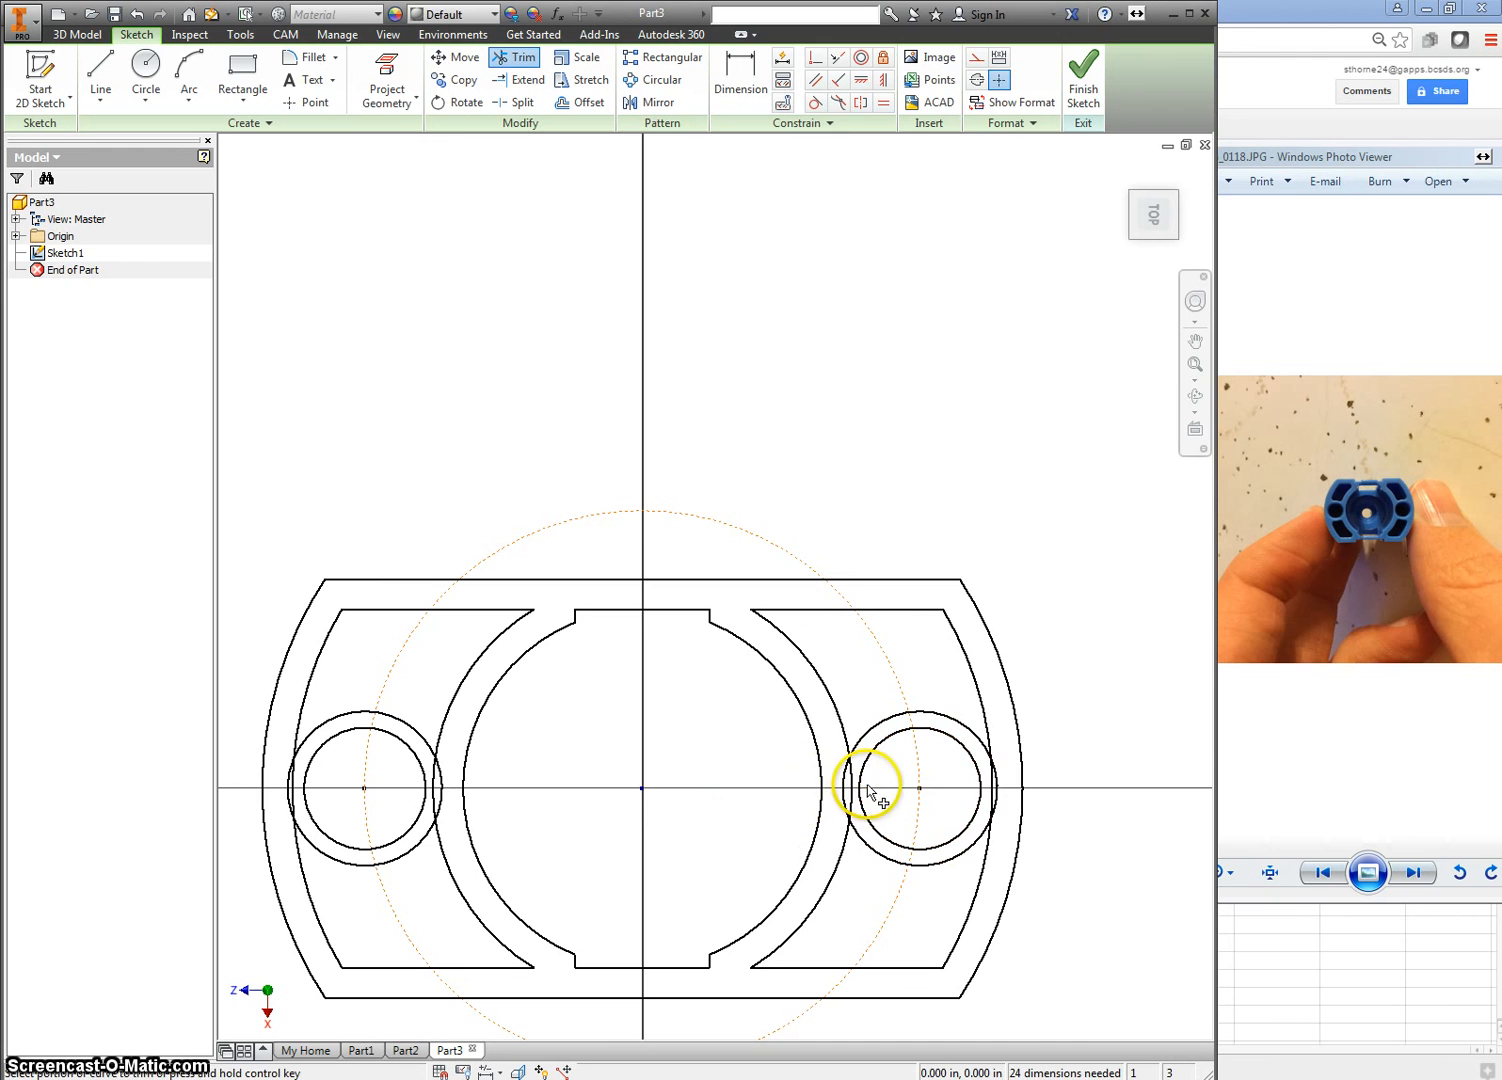
{"action": "left_click", "coordinate": [846, 790]}
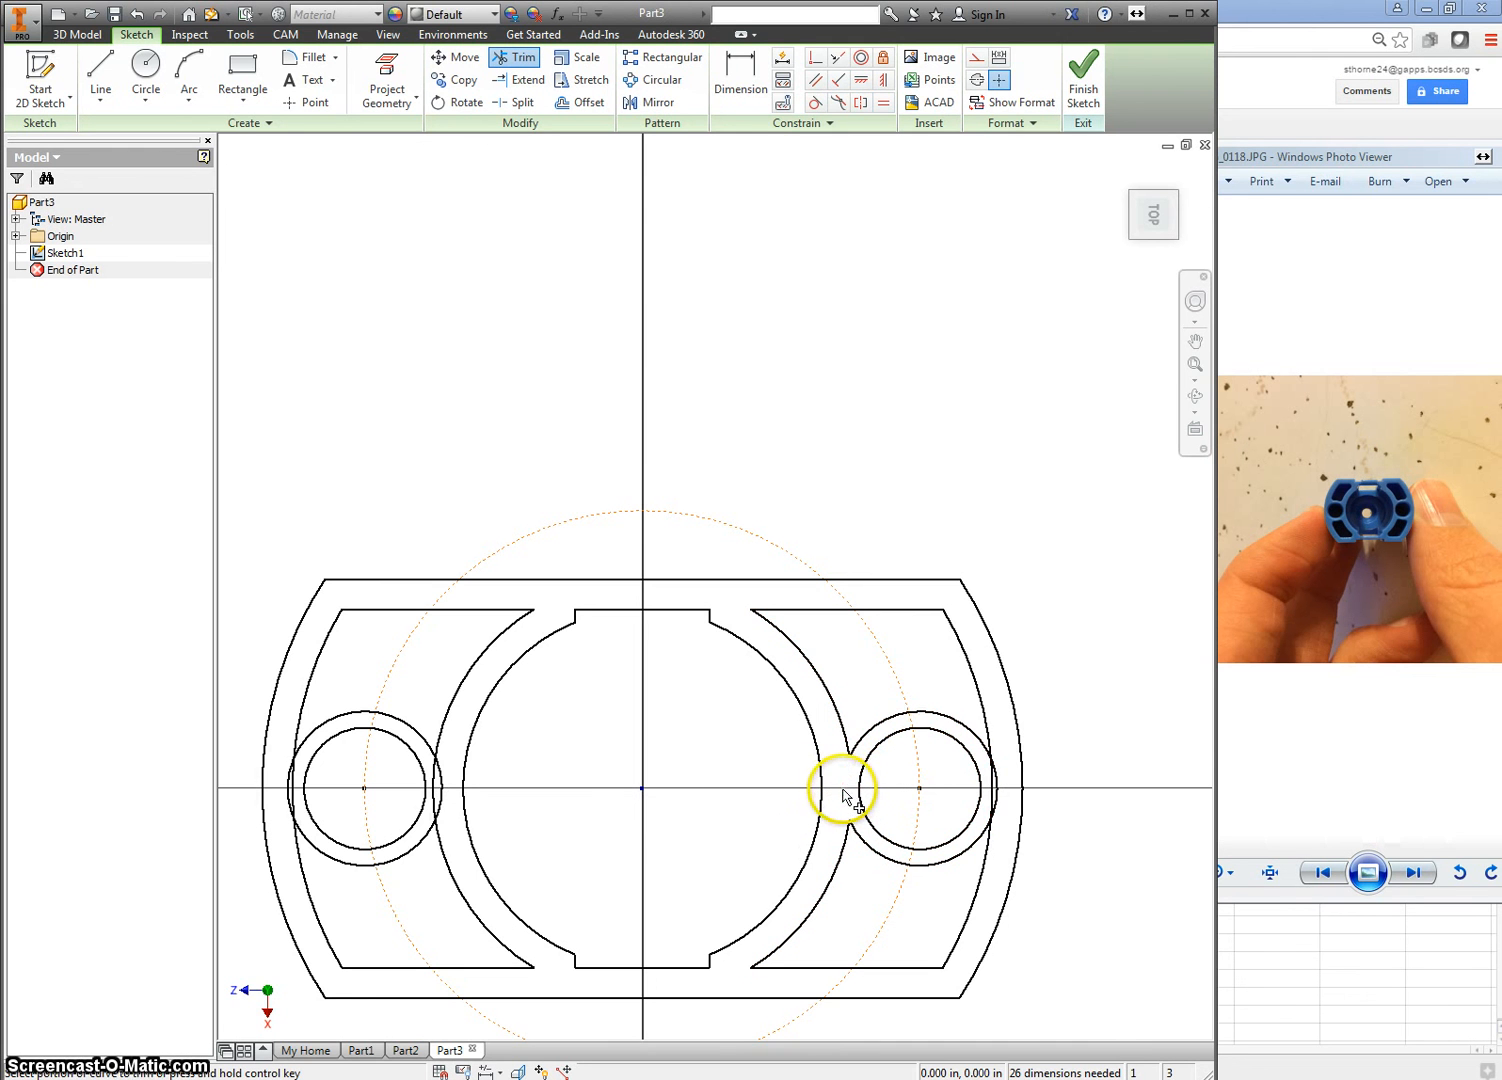
{"action": "left_click", "coordinate": [991, 788]}
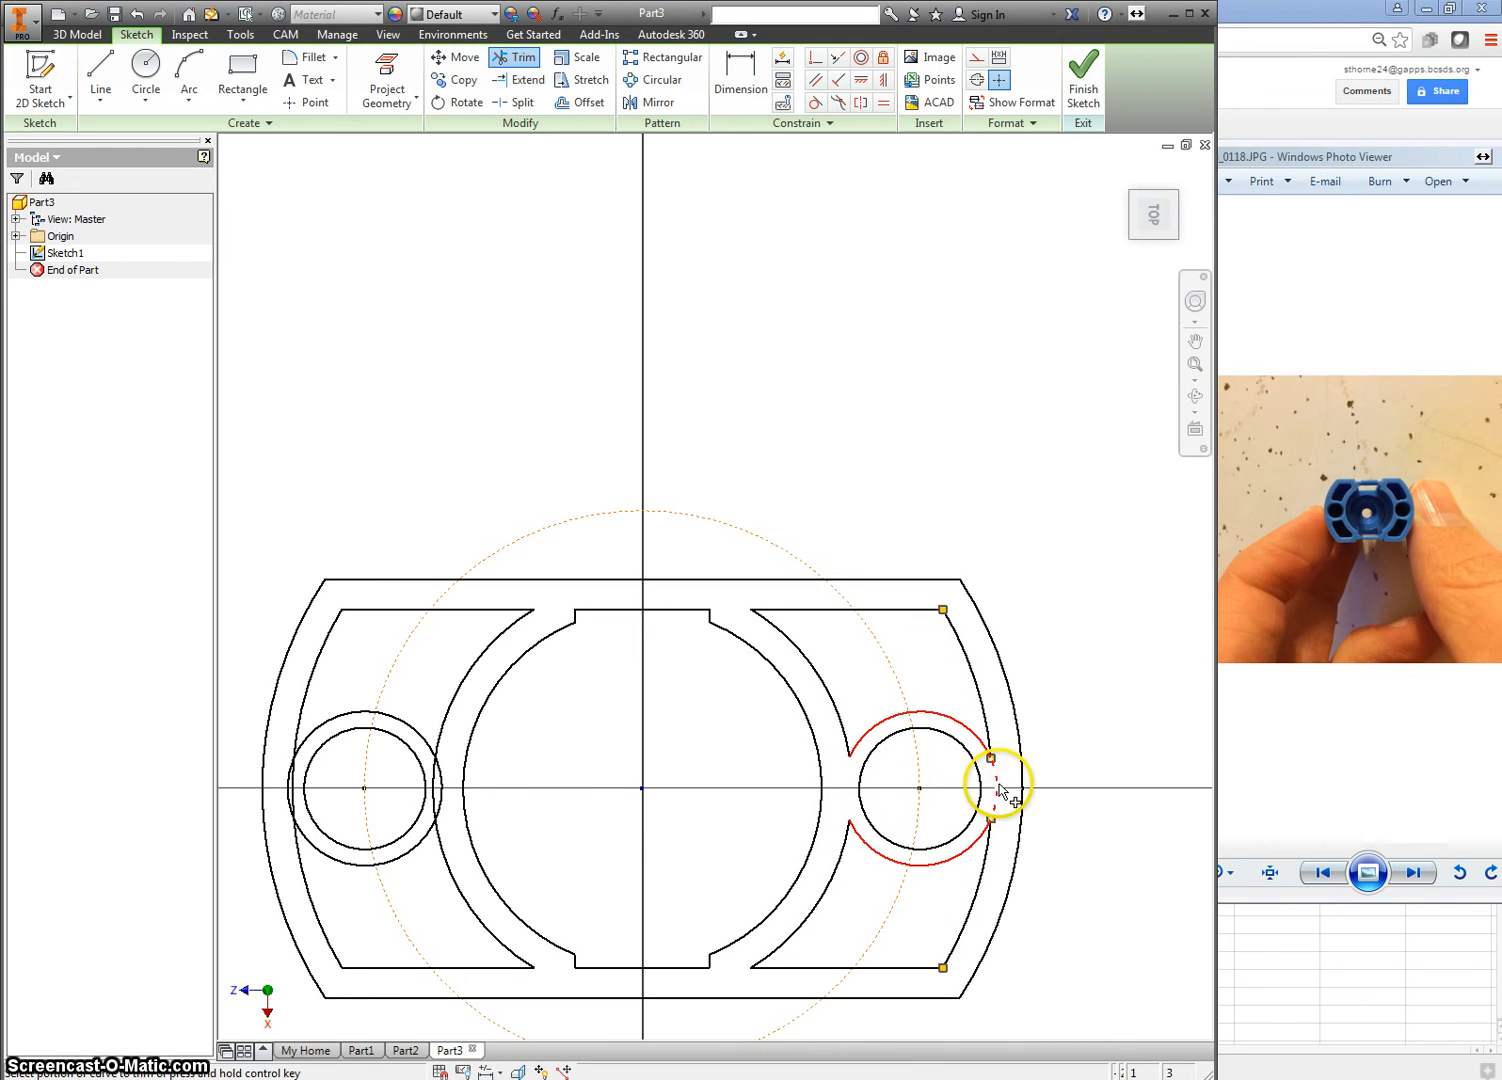
{"action": "left_click", "coordinate": [297, 790]}
{"action": "left_click", "coordinate": [449, 786]}
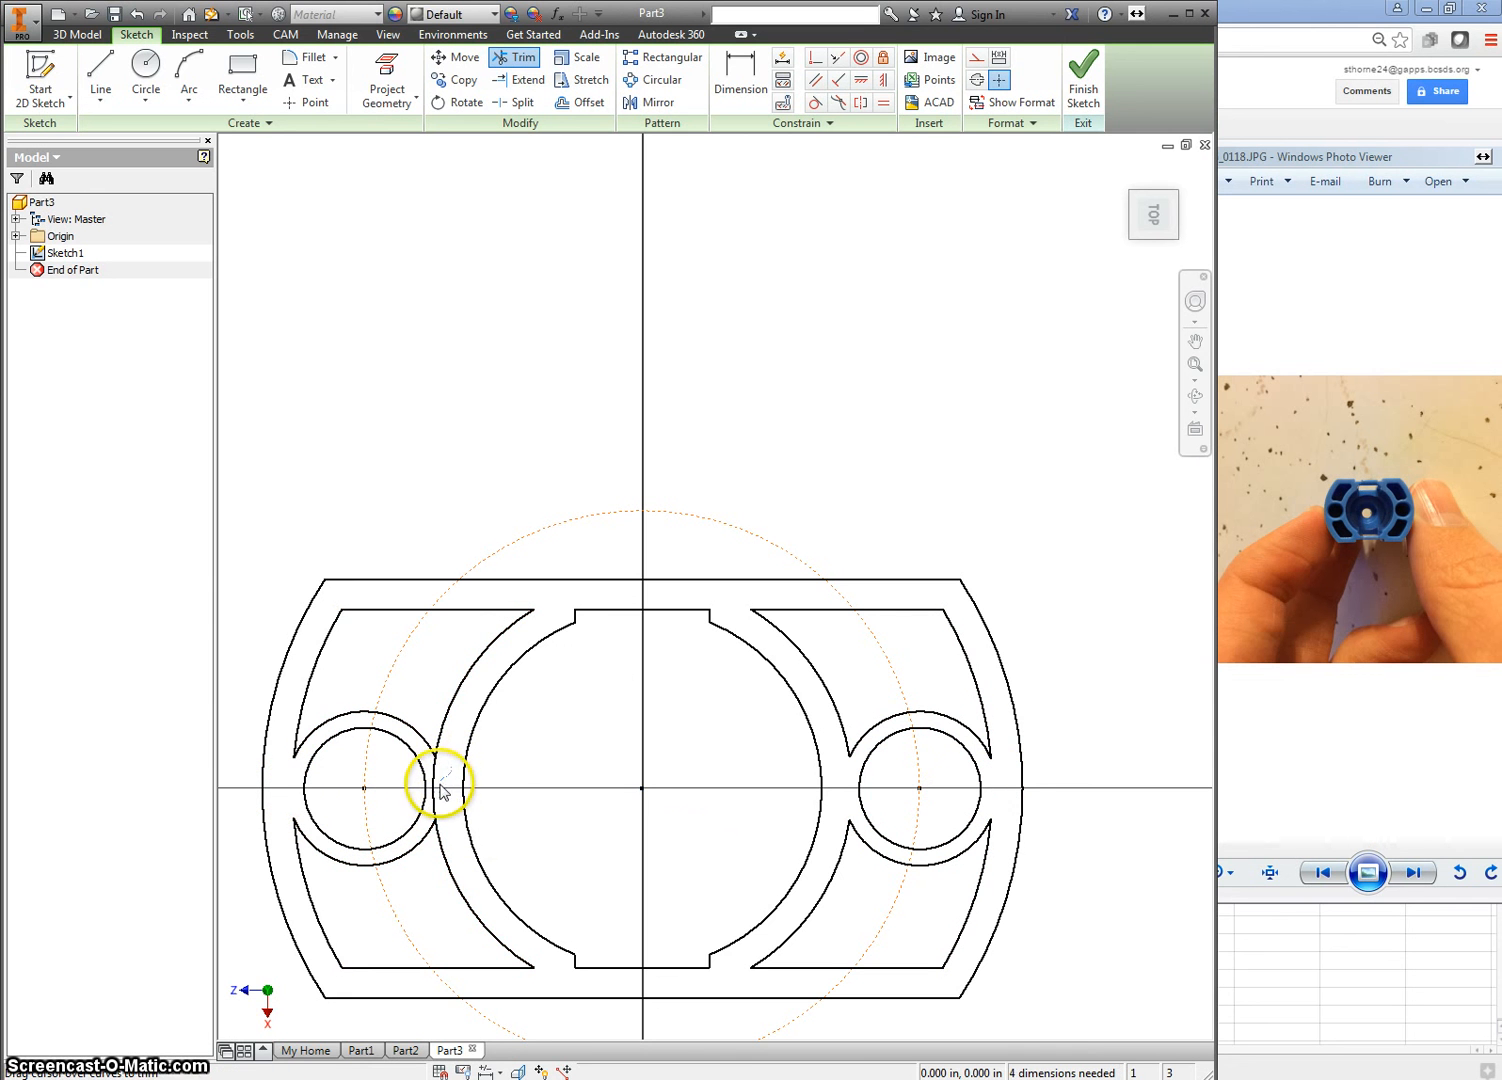
Extrude the walled cross-section profile with its ringed side holes 1 in upward as a solid.
{"action": "key", "text": "e"}
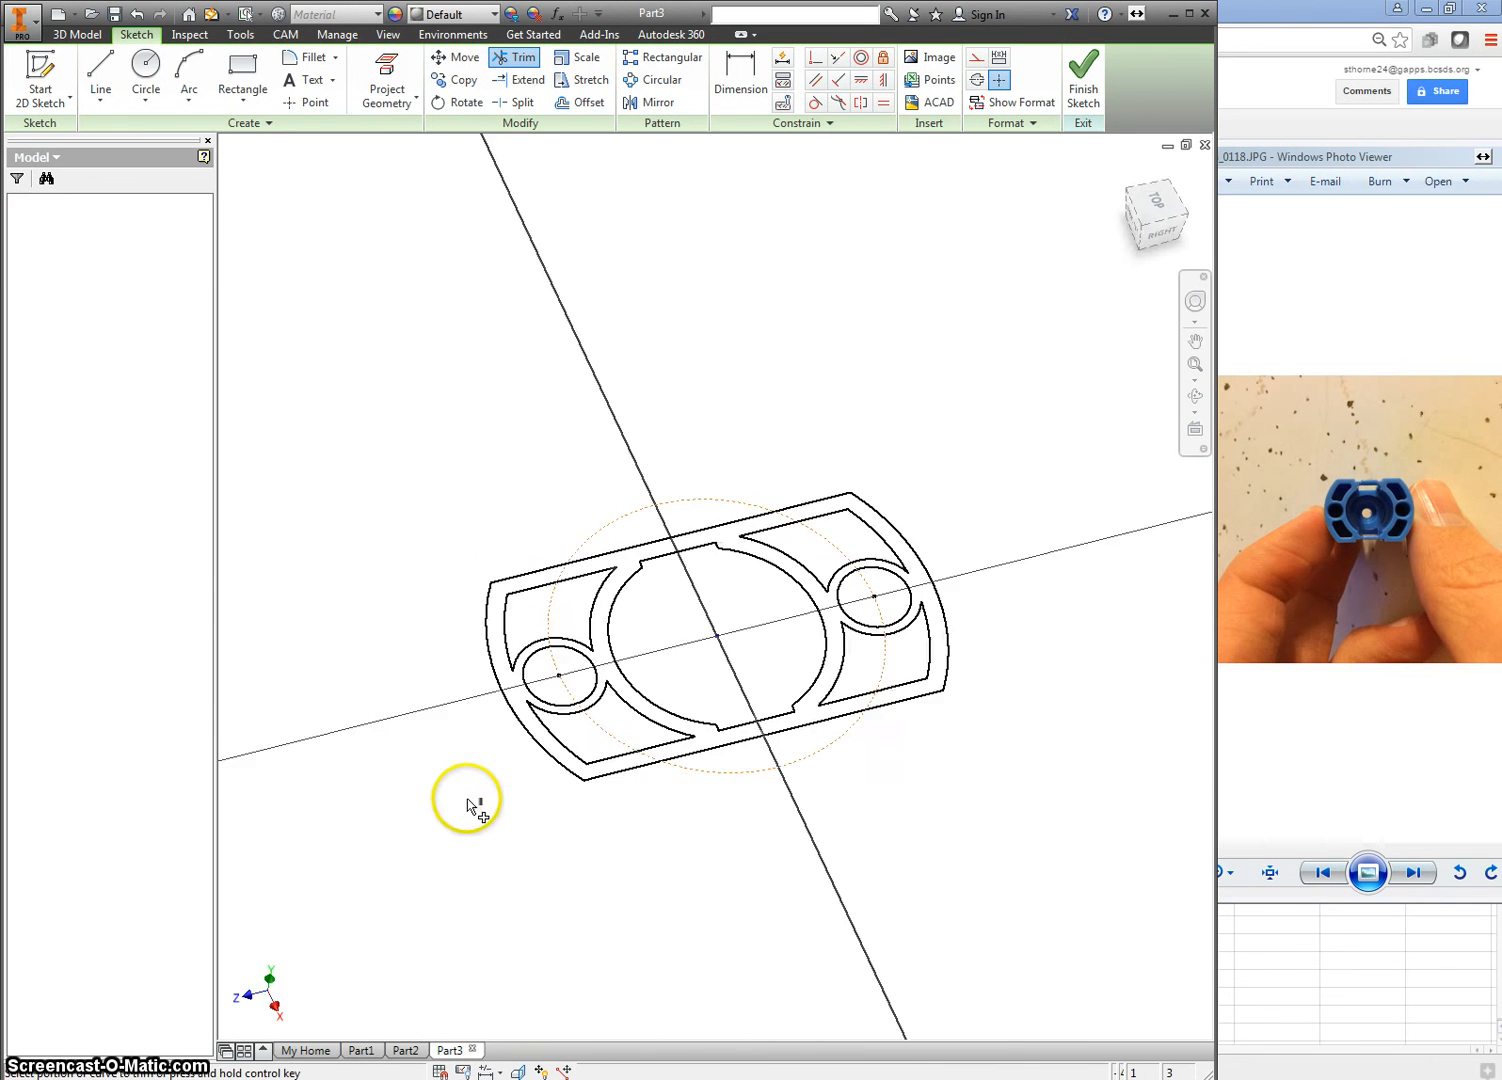
{"action": "left_click", "coordinate": [640, 613]}
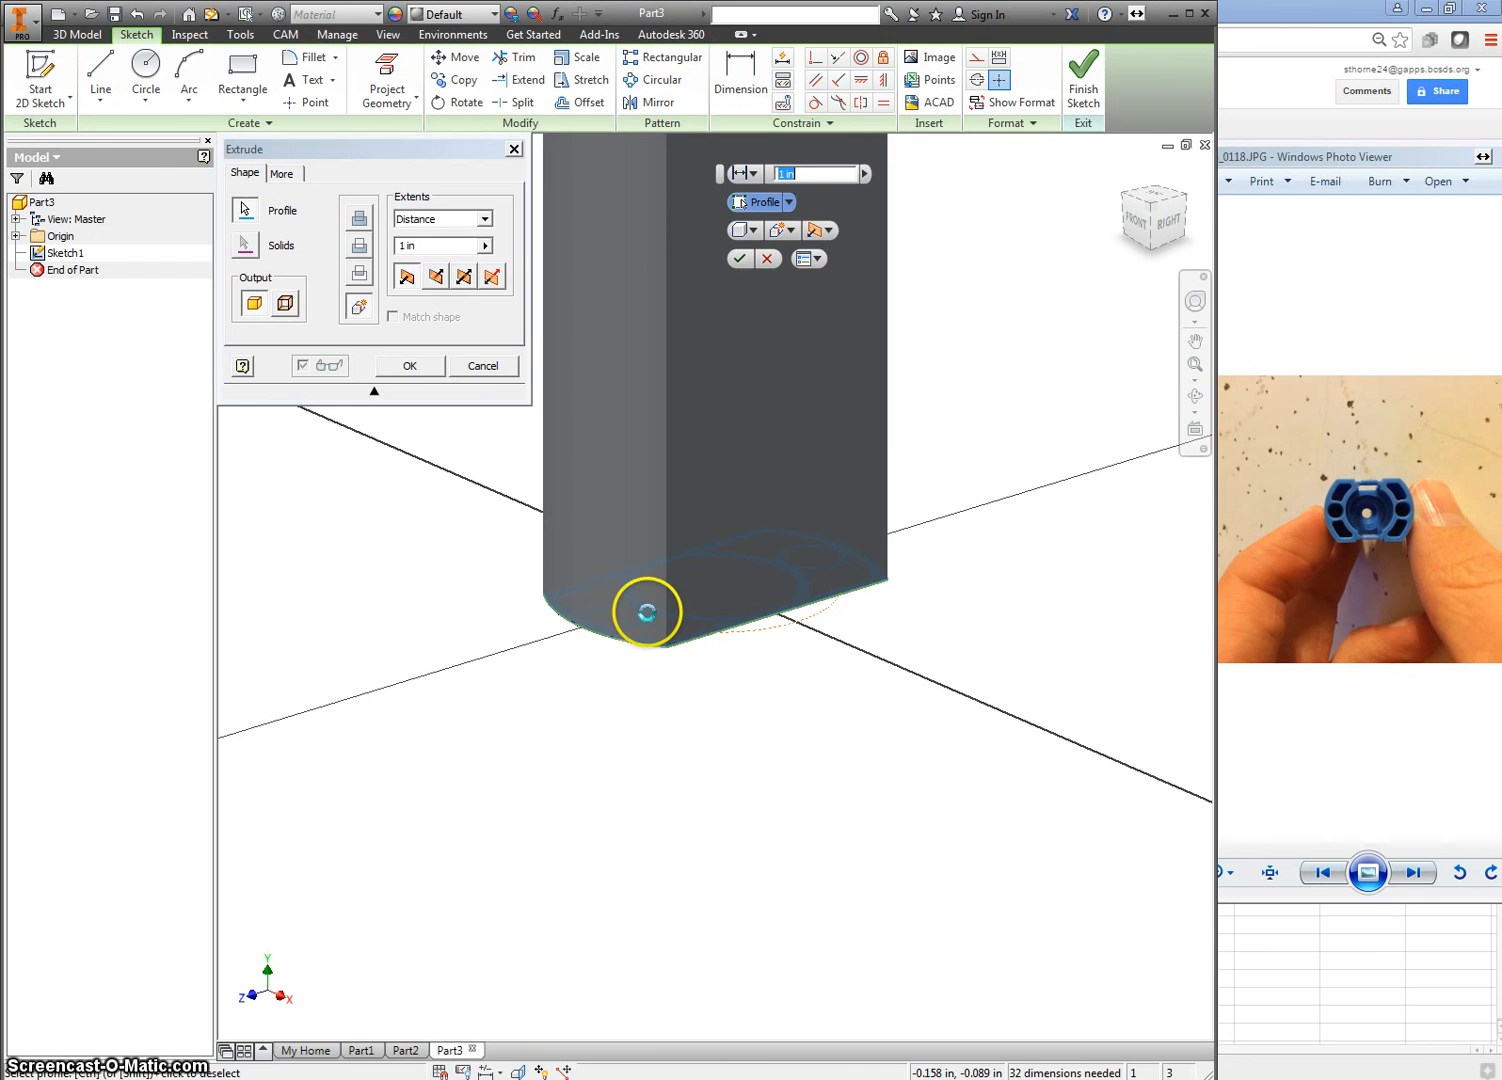
{"action": "scroll", "coordinate": [885, 480], "scroll_direction": "down", "scroll_amount": 5}
{"action": "scroll", "coordinate": [865, 460], "scroll_direction": "up", "scroll_amount": 3}
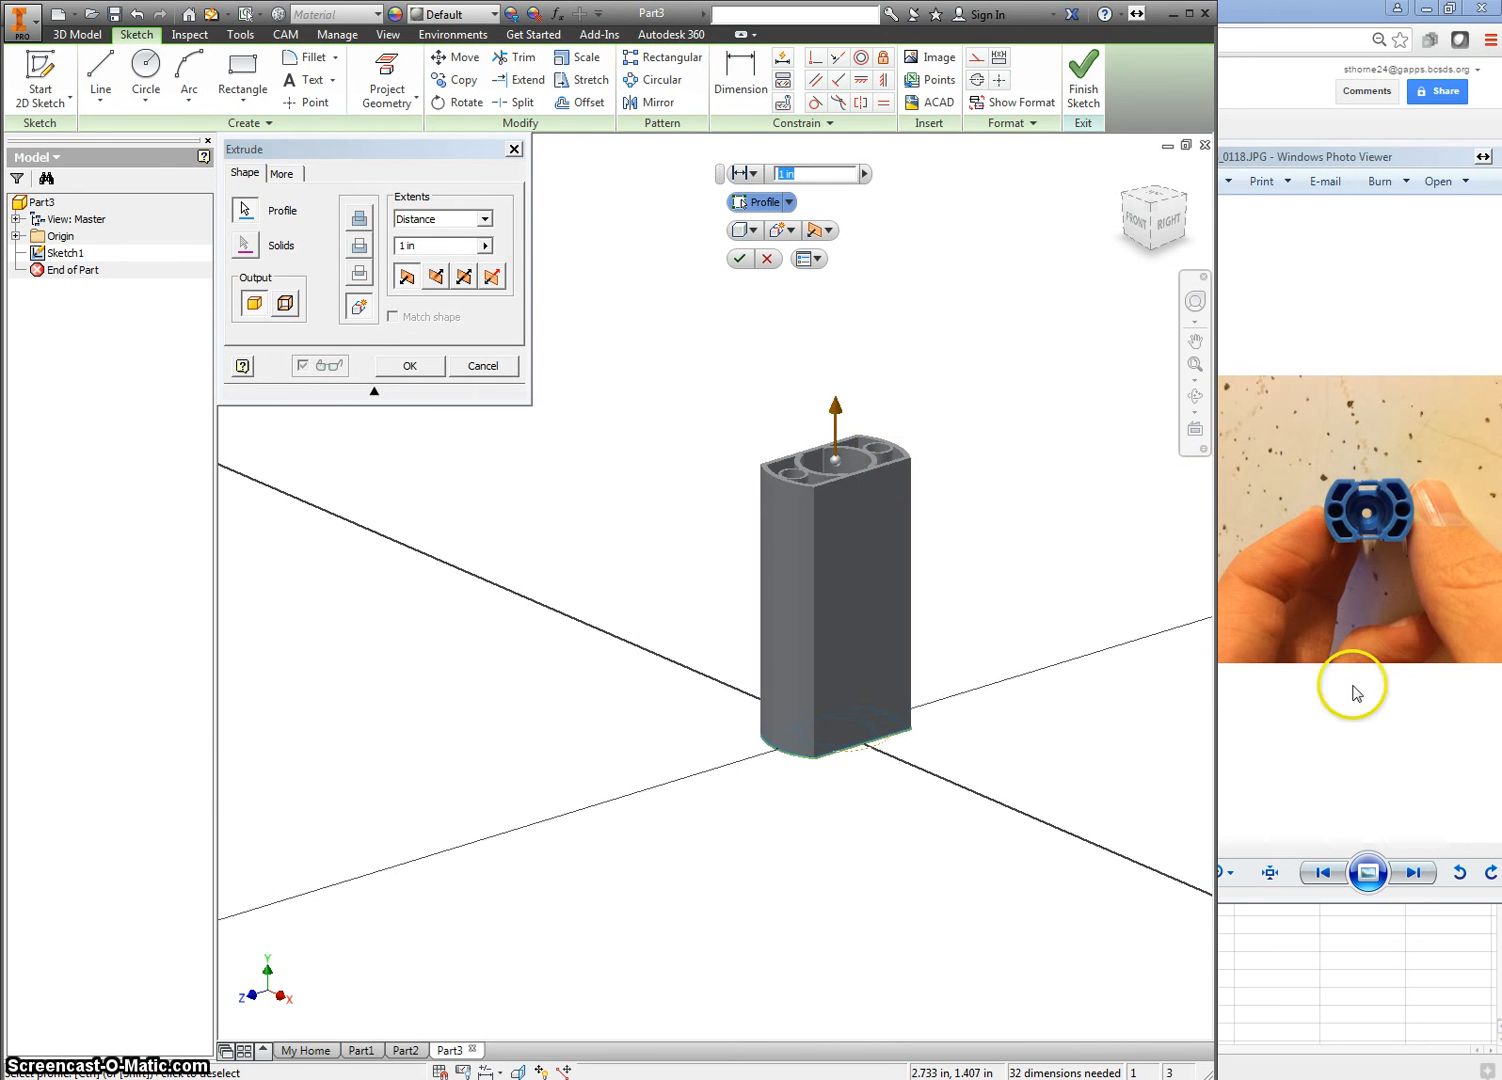
{"action": "left_click", "coordinate": [1347, 724]}
{"action": "key", "text": "Left"}
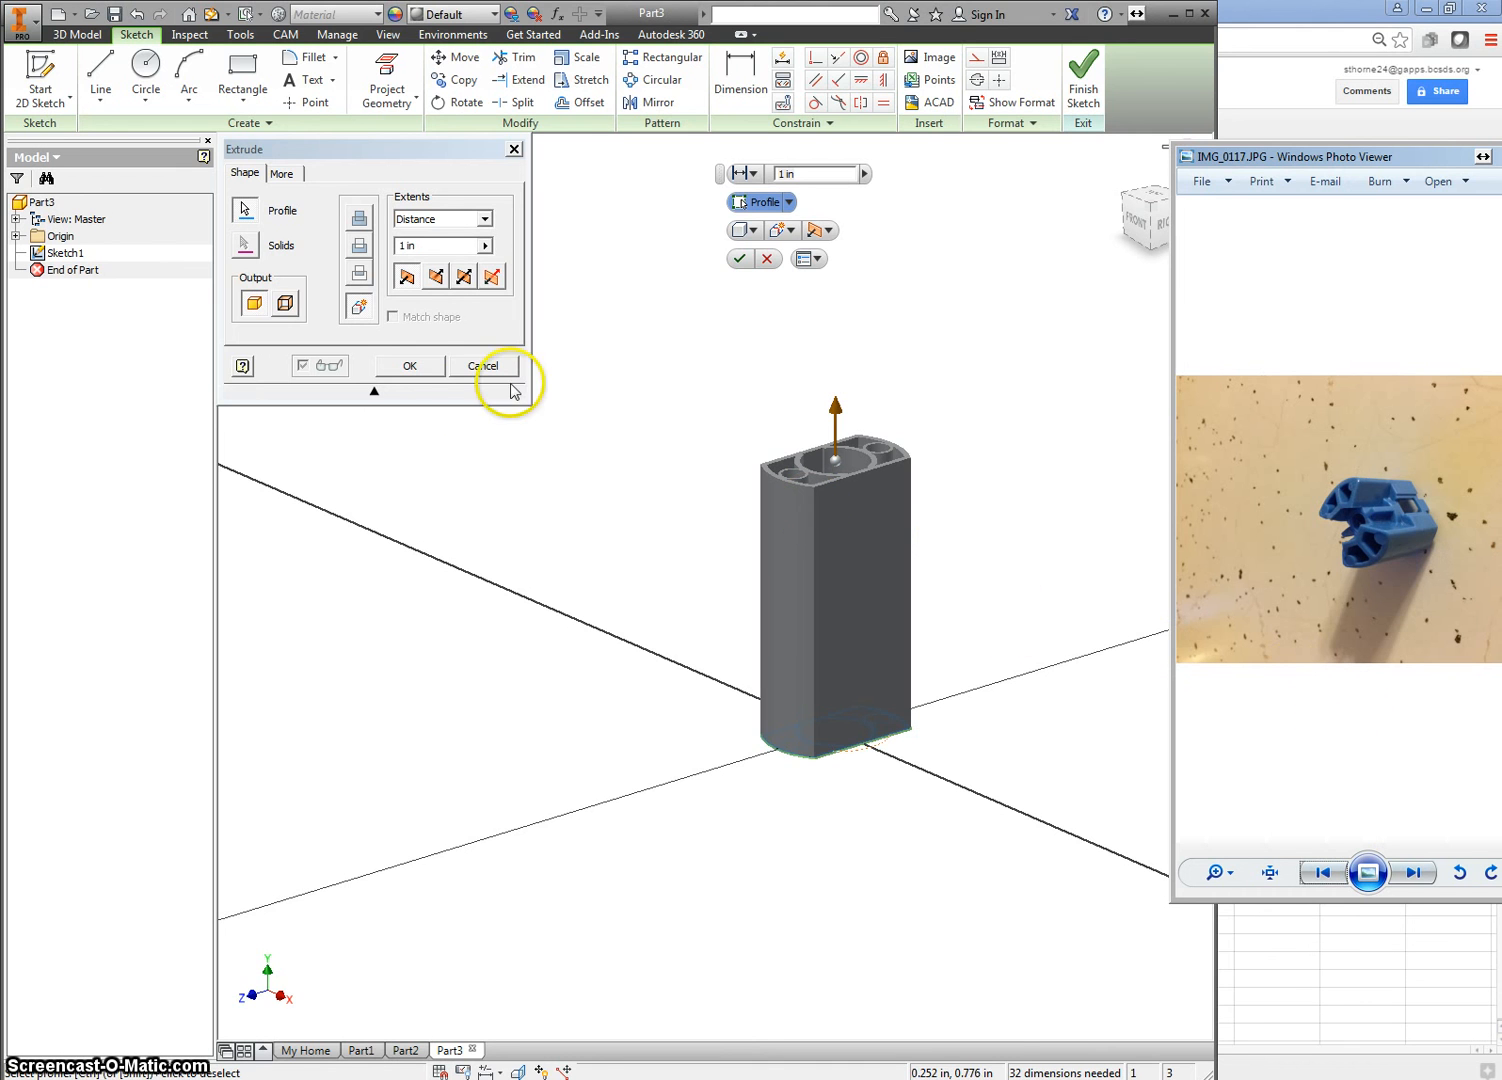
{"action": "left_click", "coordinate": [410, 366]}
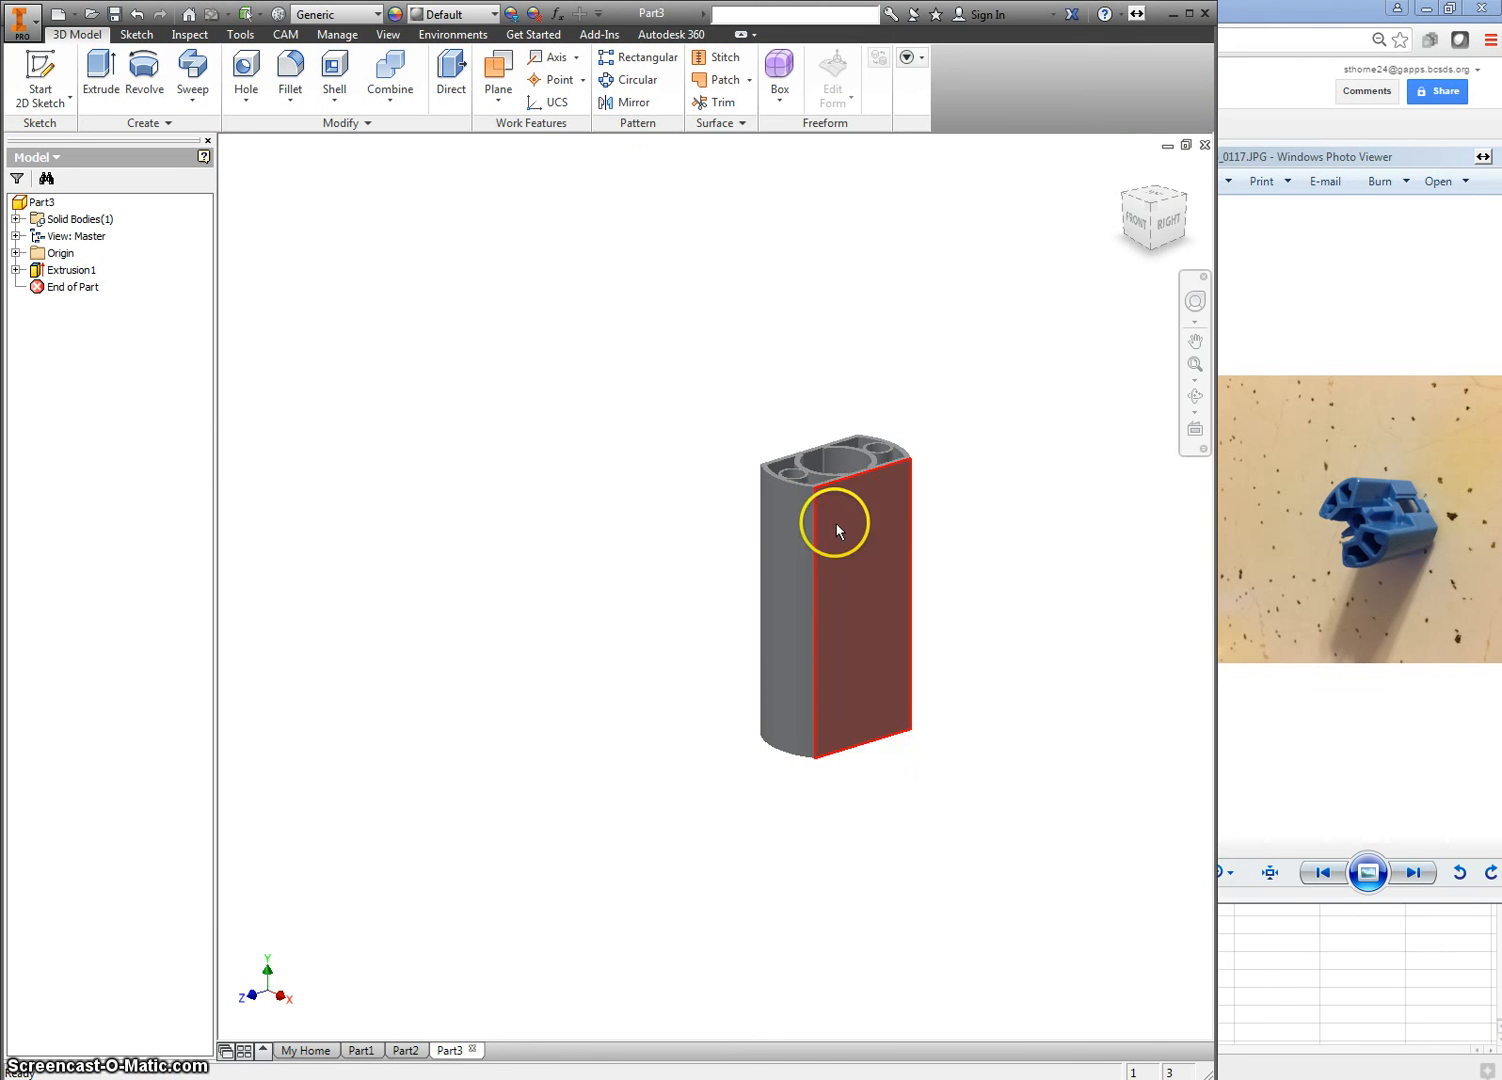
Examine the reference photos of the blue part, comparing the angled view with the end view for its inner features.
{"action": "left_click", "coordinate": [835, 520]}
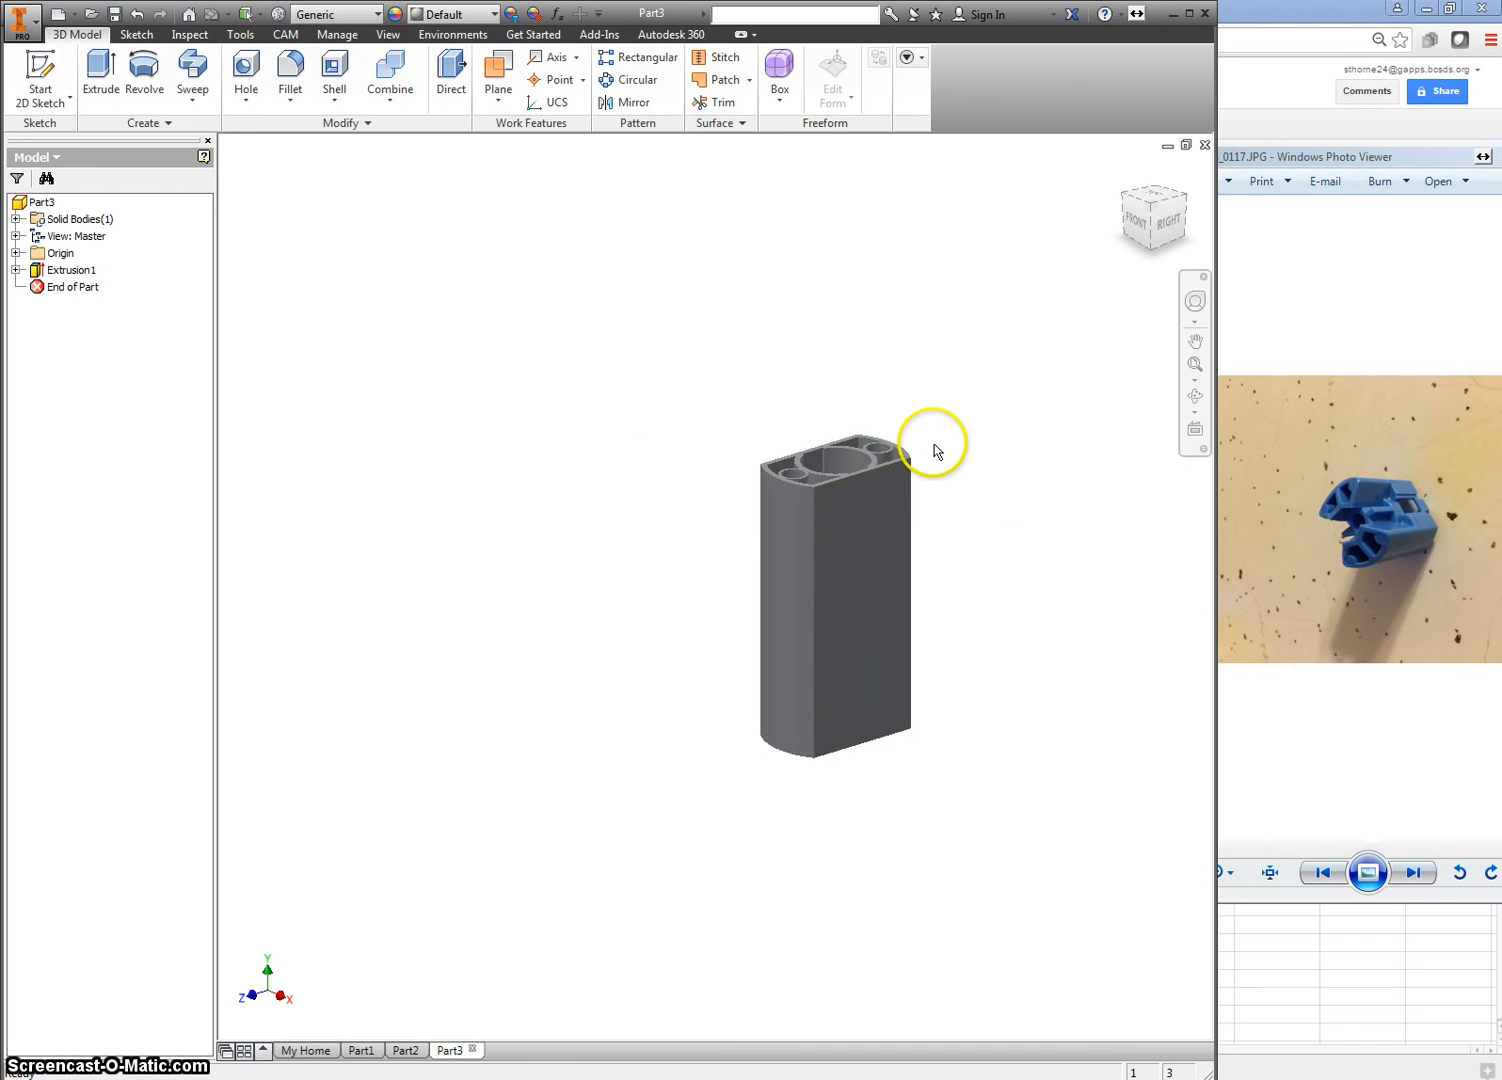
{"action": "left_click", "coordinate": [1363, 718]}
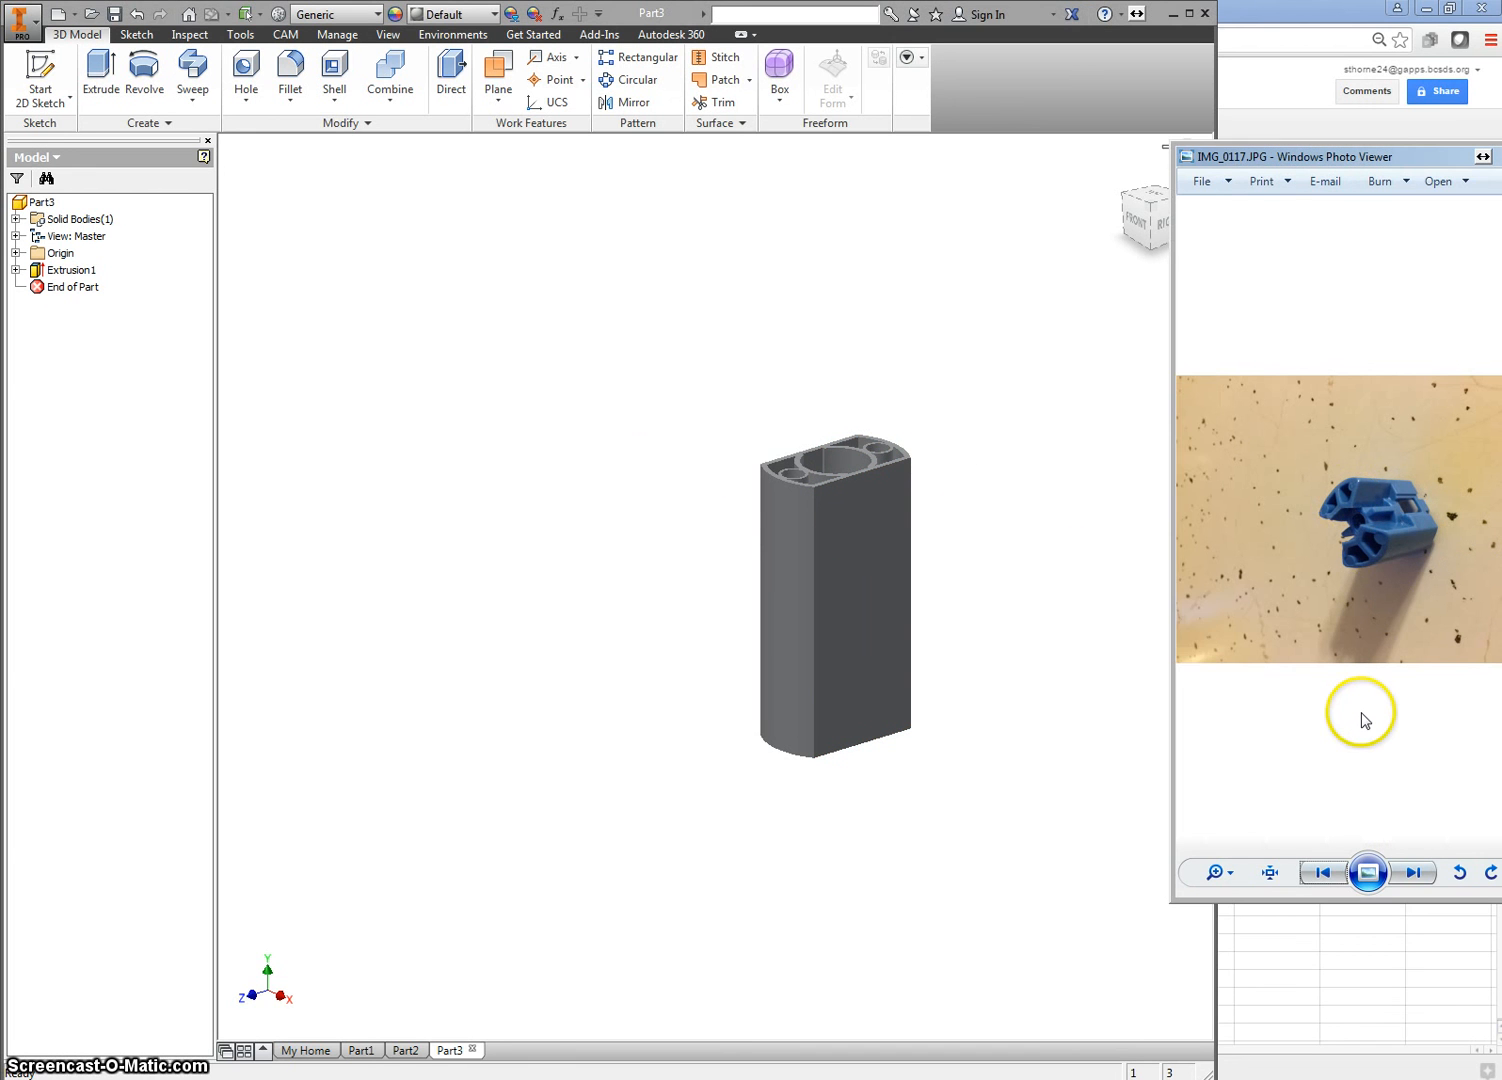
{"action": "key", "text": "Right"}
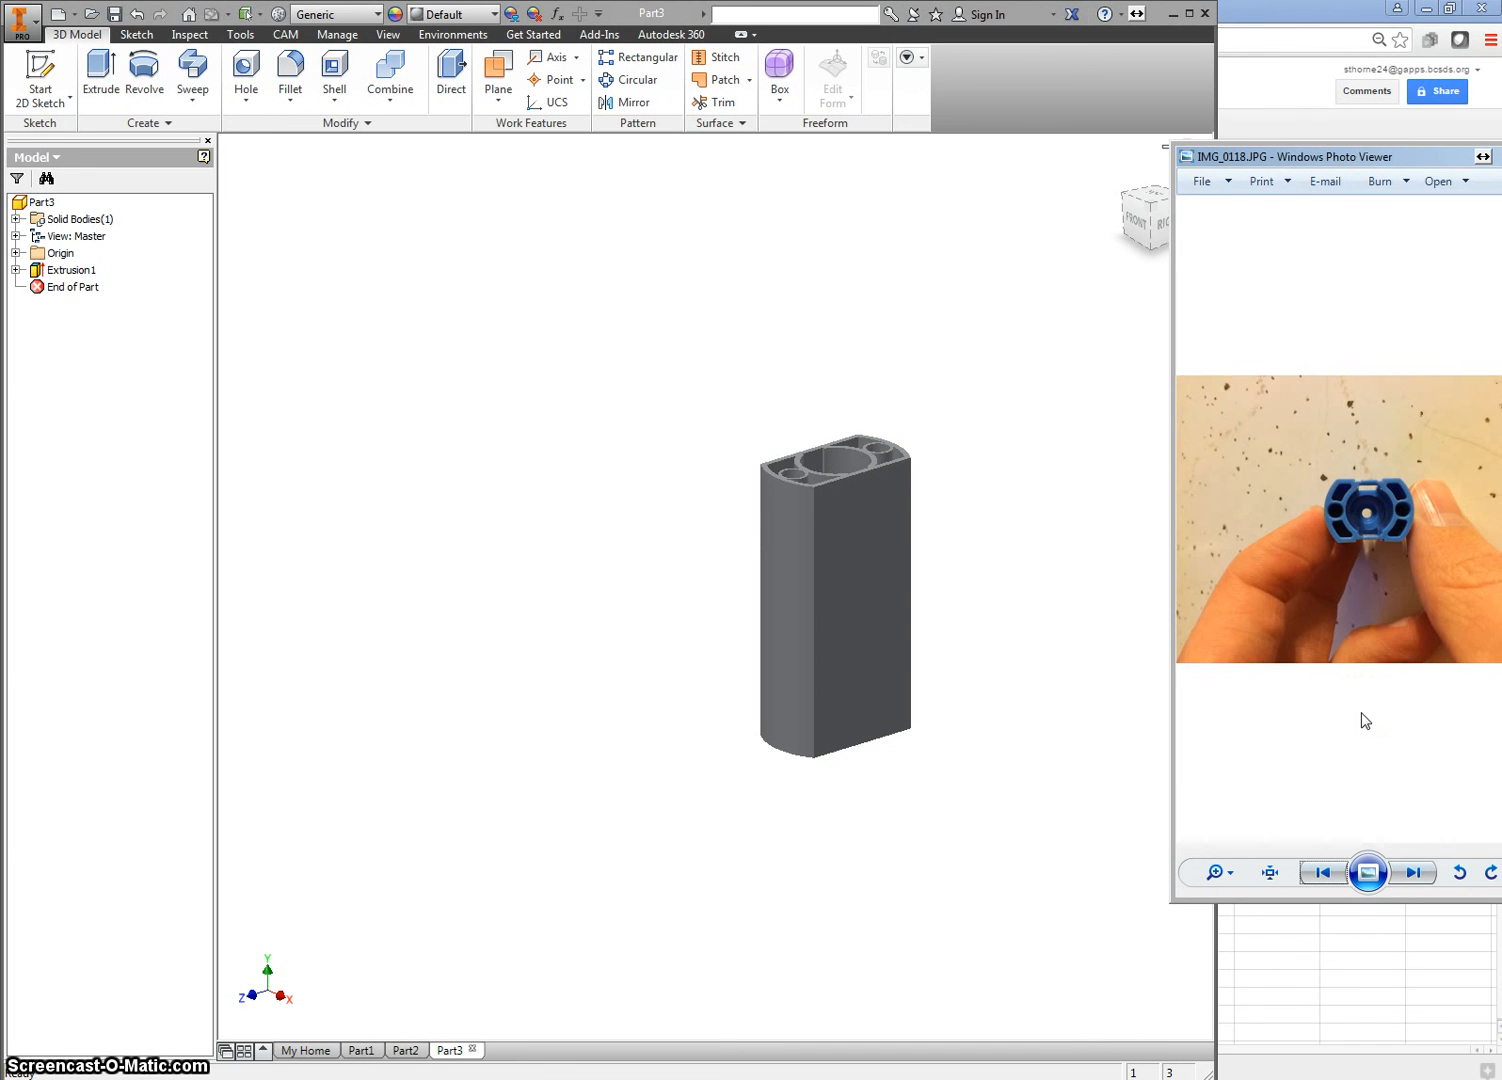
{"action": "key", "text": "Left"}
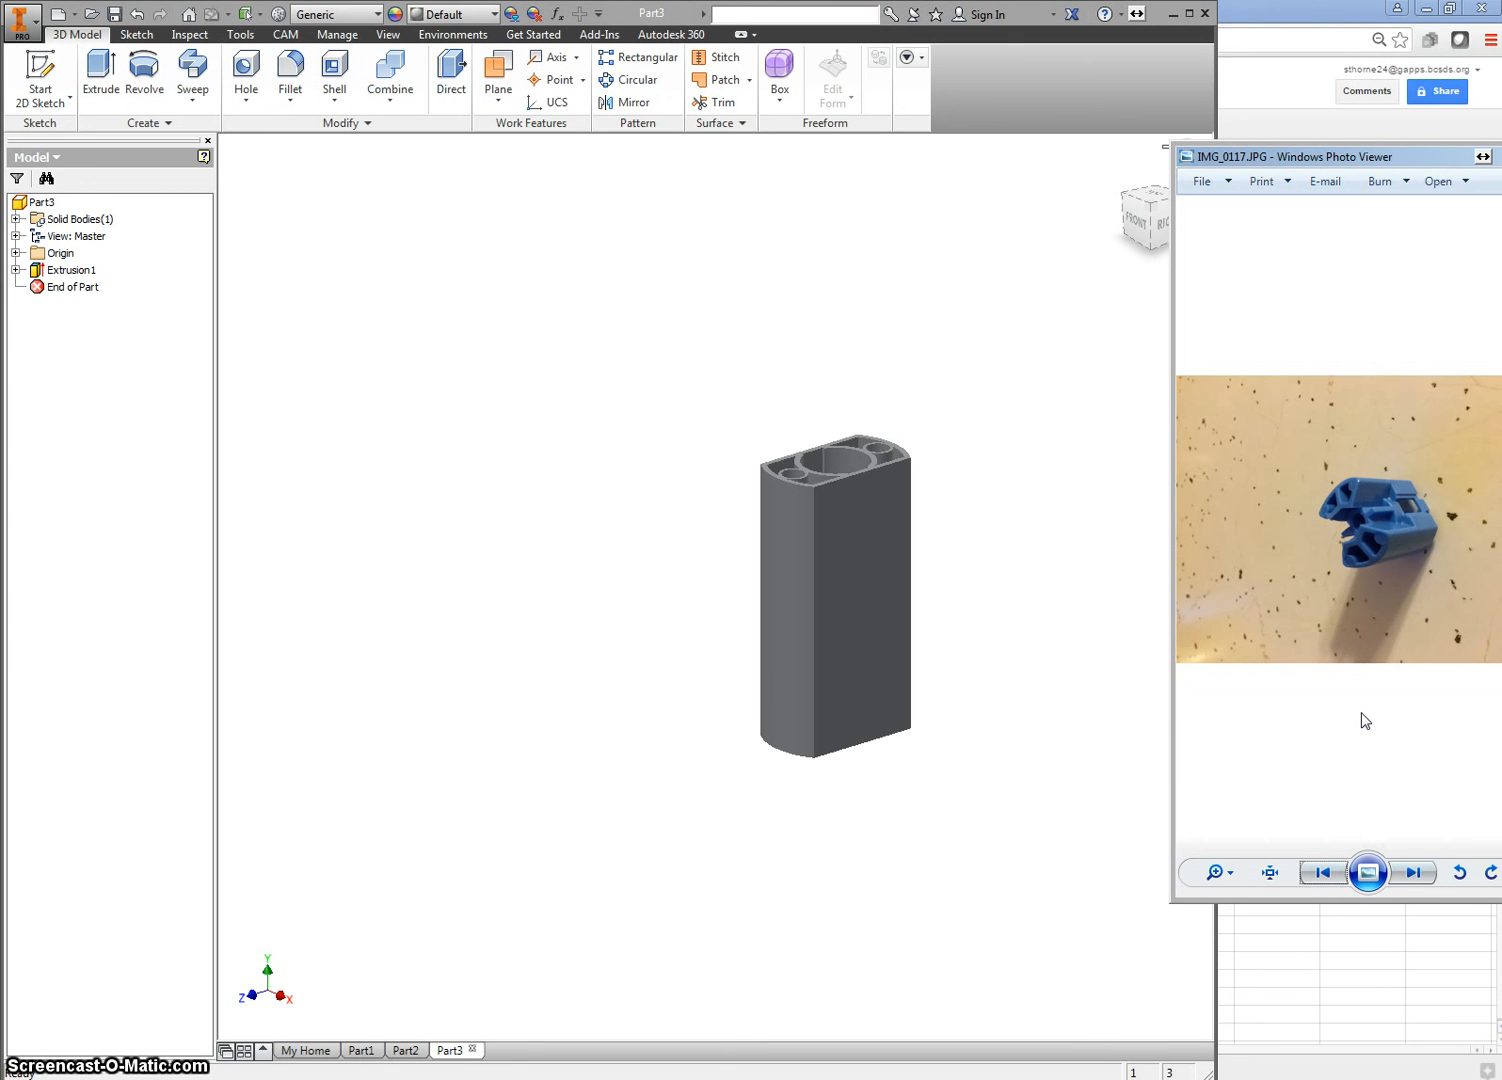
{"action": "key", "text": "Right"}
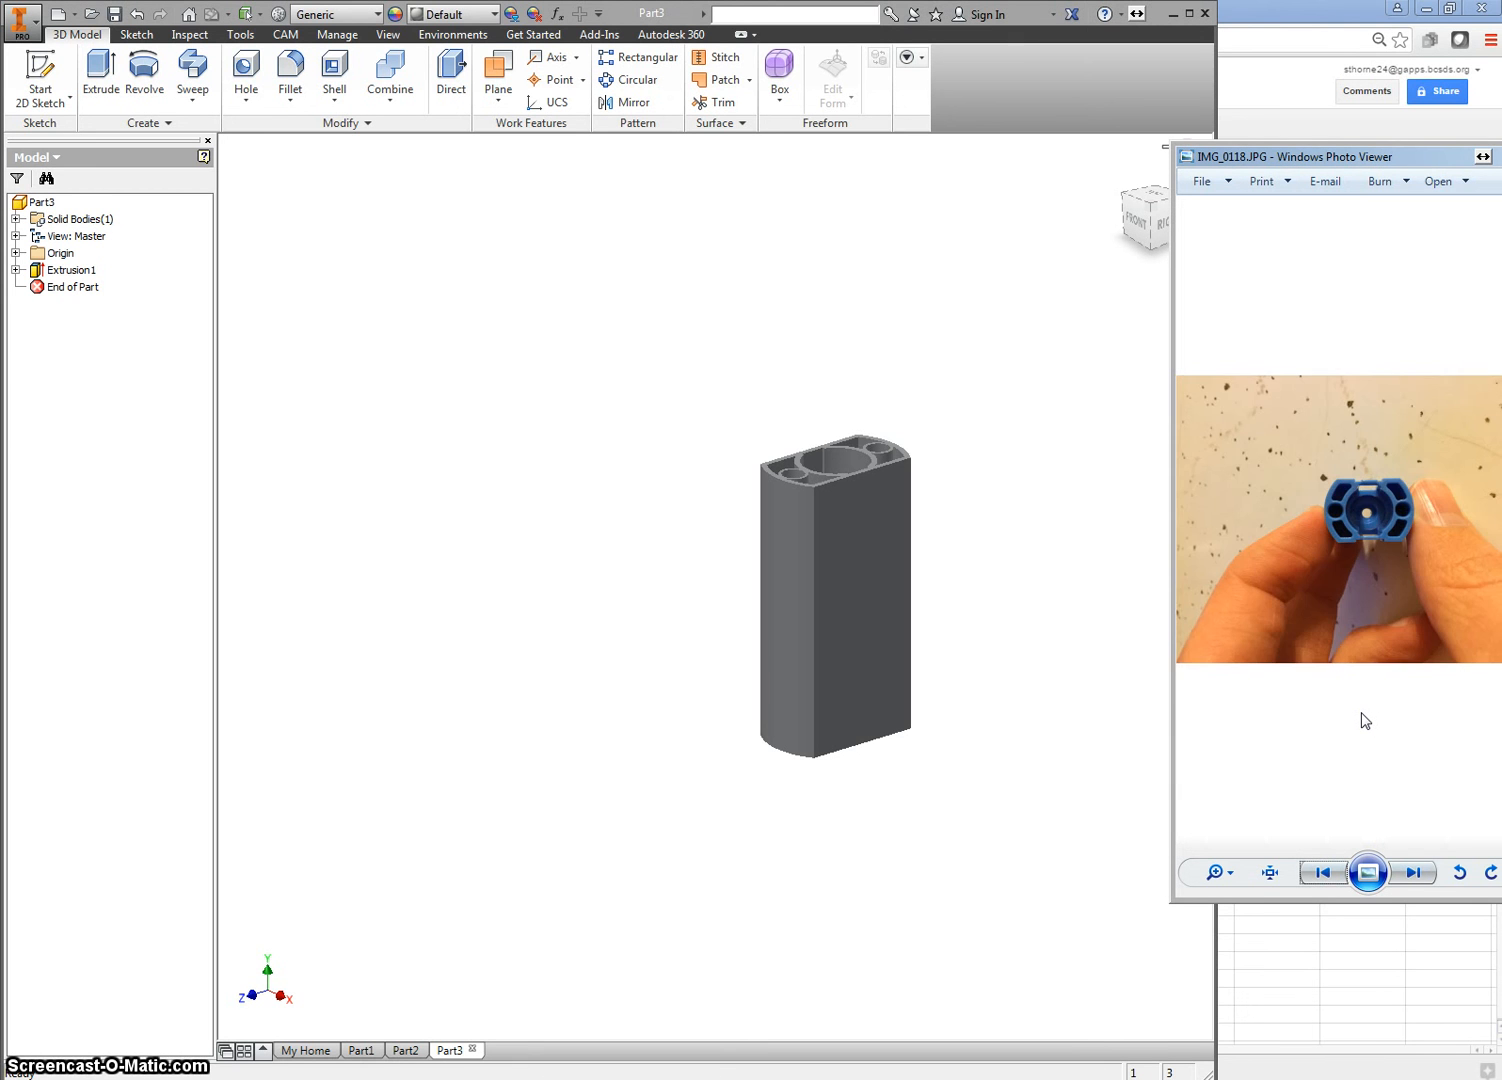
{"action": "key", "text": "Left"}
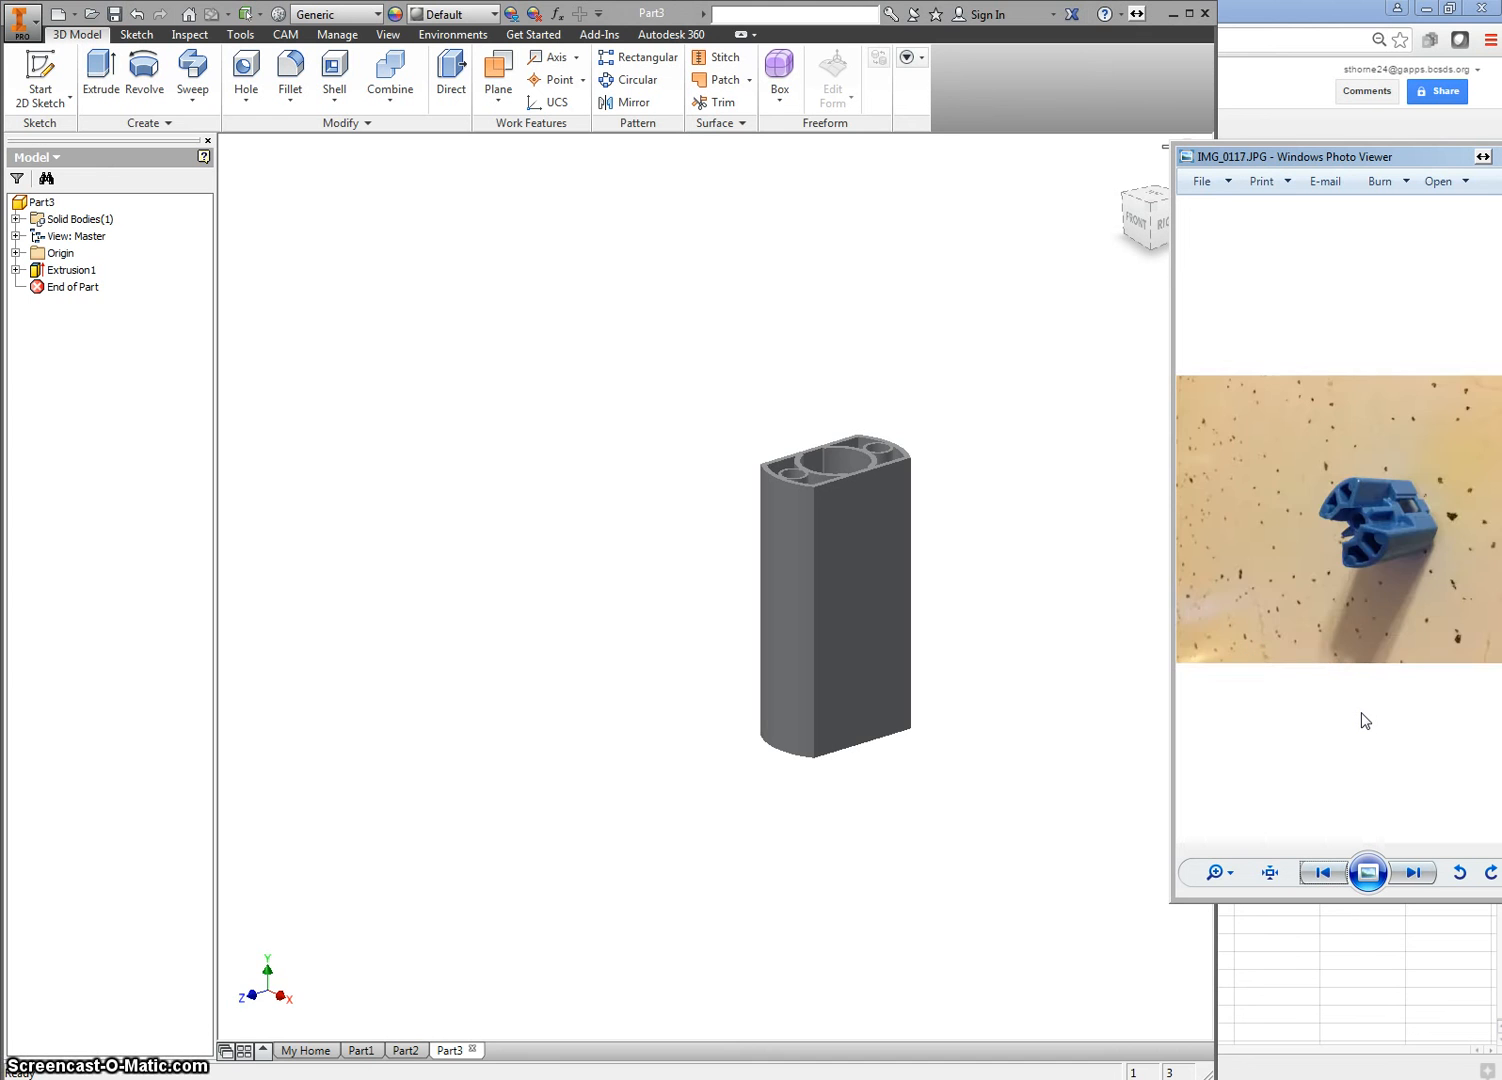
{"action": "key", "text": "Right"}
{"action": "key", "text": "Left"}
{"action": "key", "text": "Right"}
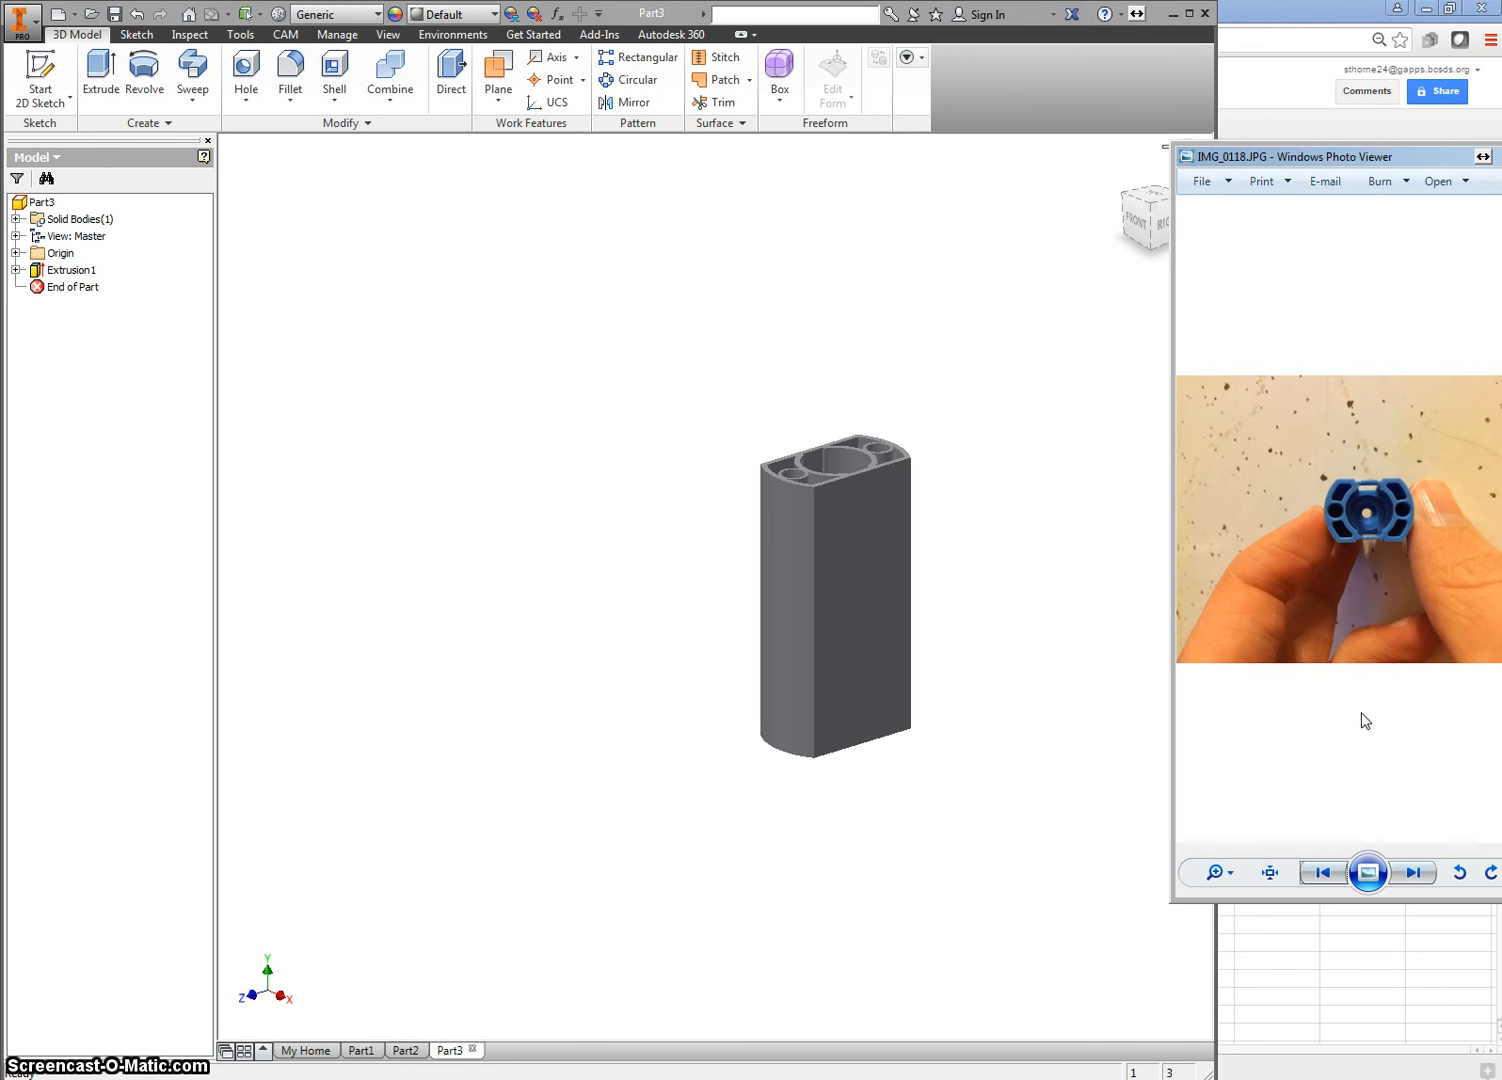
{"action": "key", "text": "Left"}
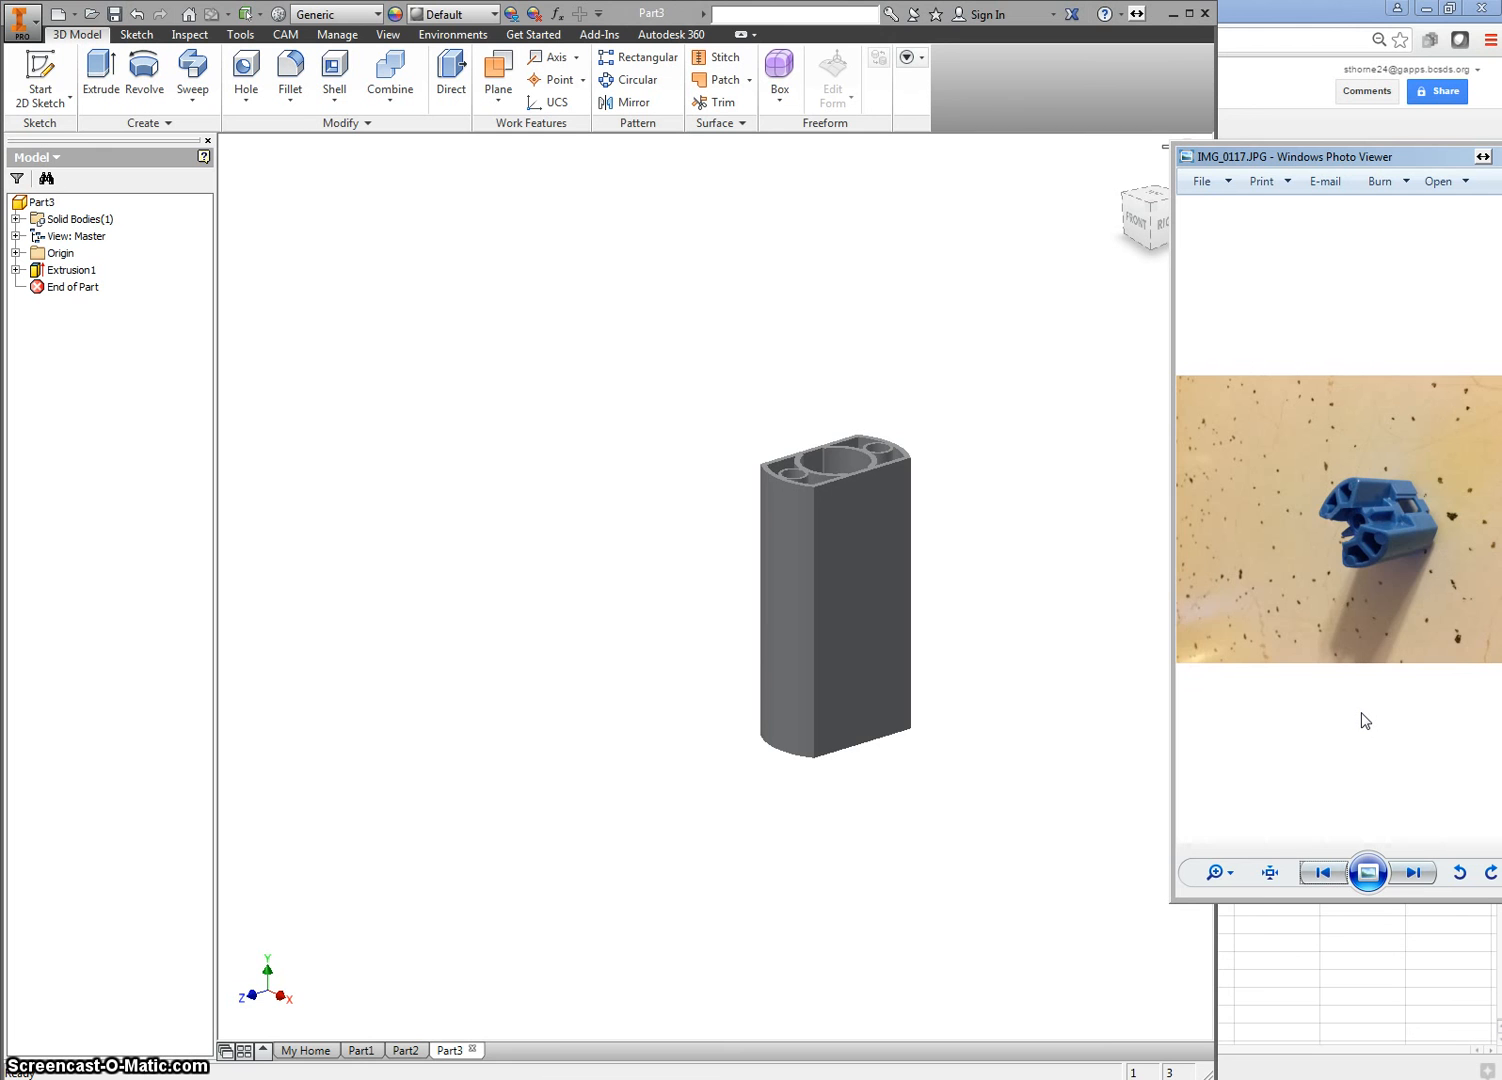
{"action": "key", "text": "Right"}
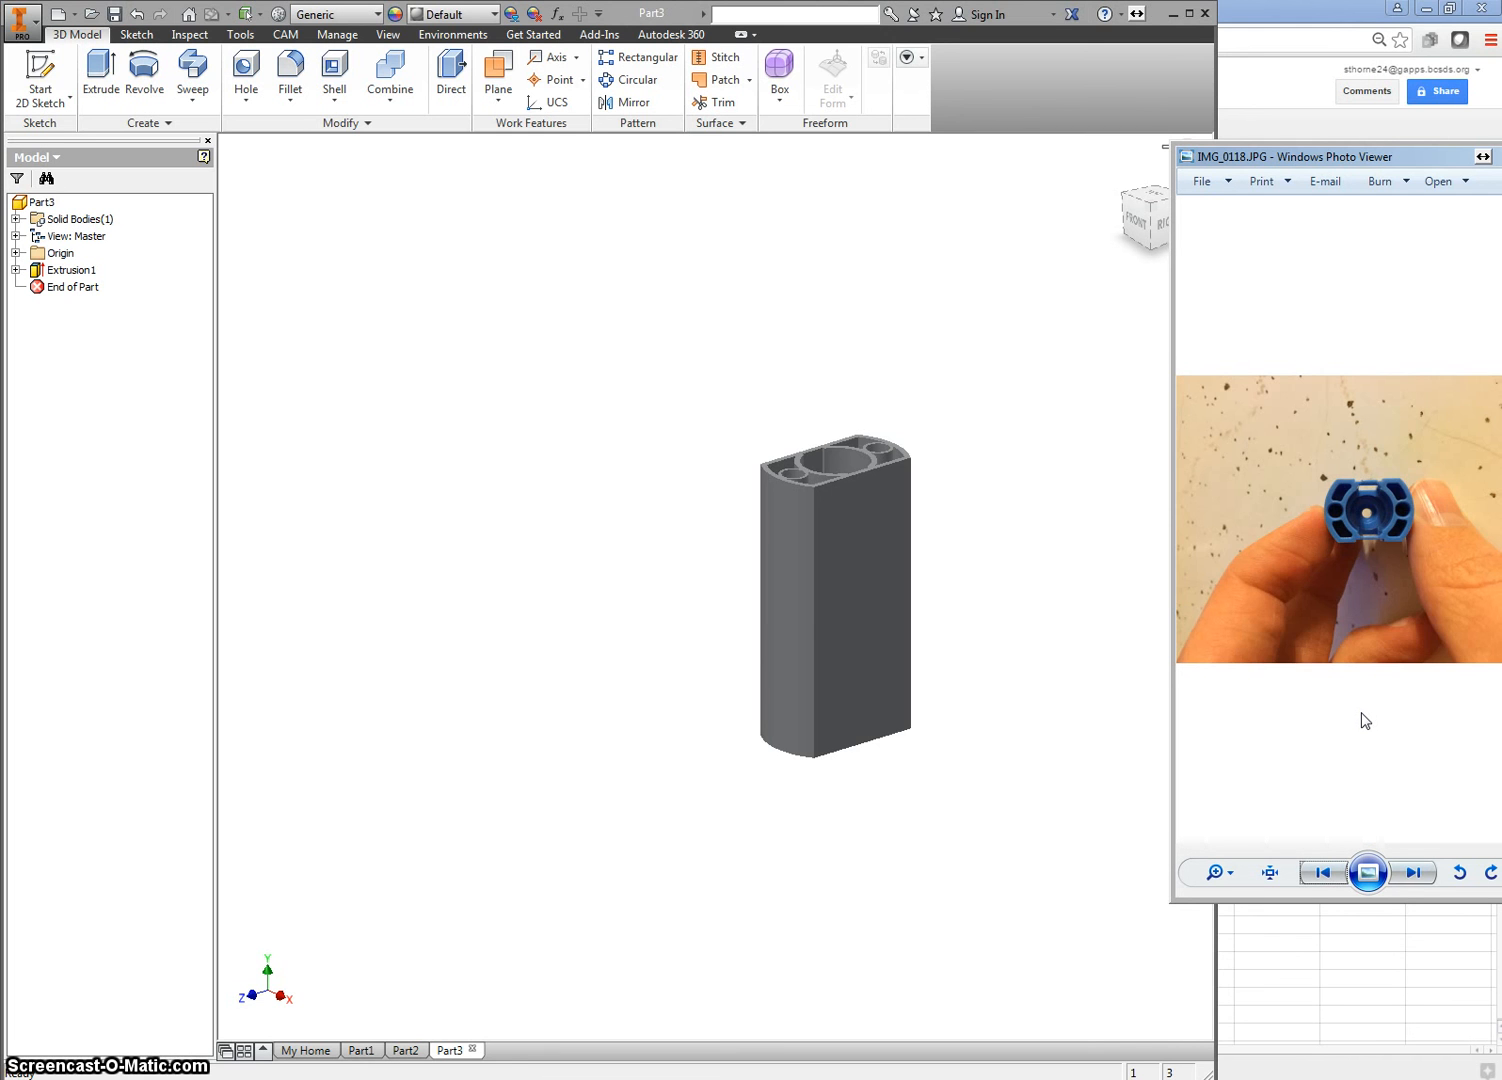
{"action": "key", "text": "Left"}
{"action": "key", "text": "Right"}
{"action": "key", "text": "Left"}
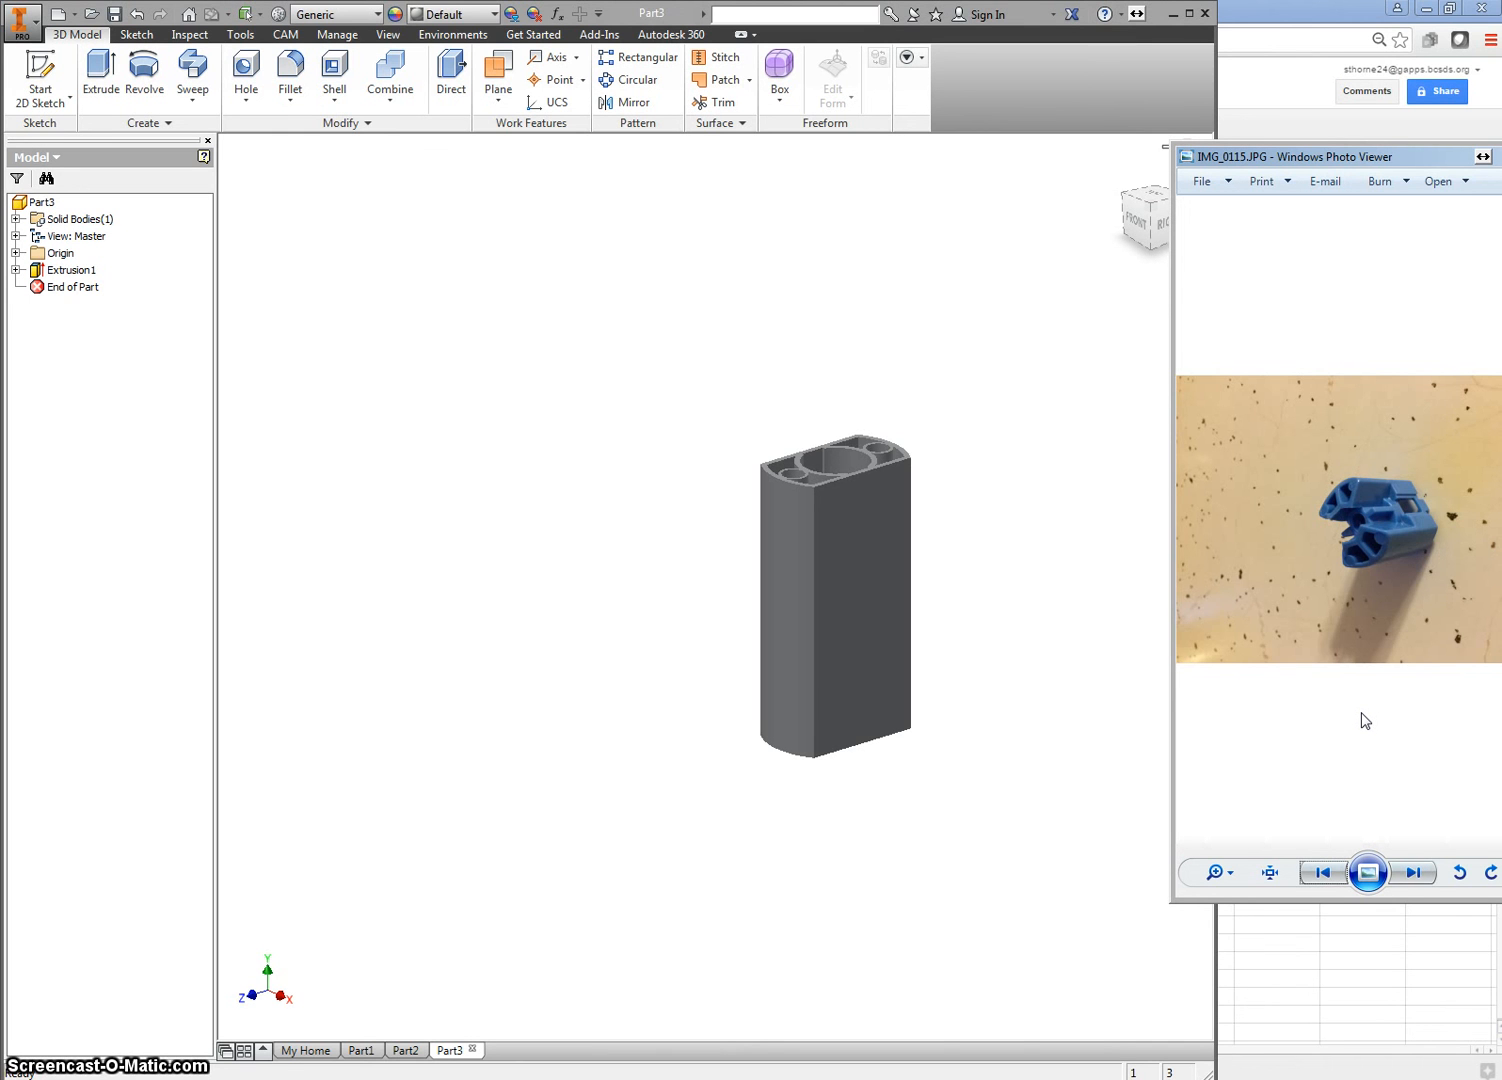
{"action": "key", "text": "Right"}
{"action": "key", "text": "Right"}
{"action": "key", "text": "Right"}
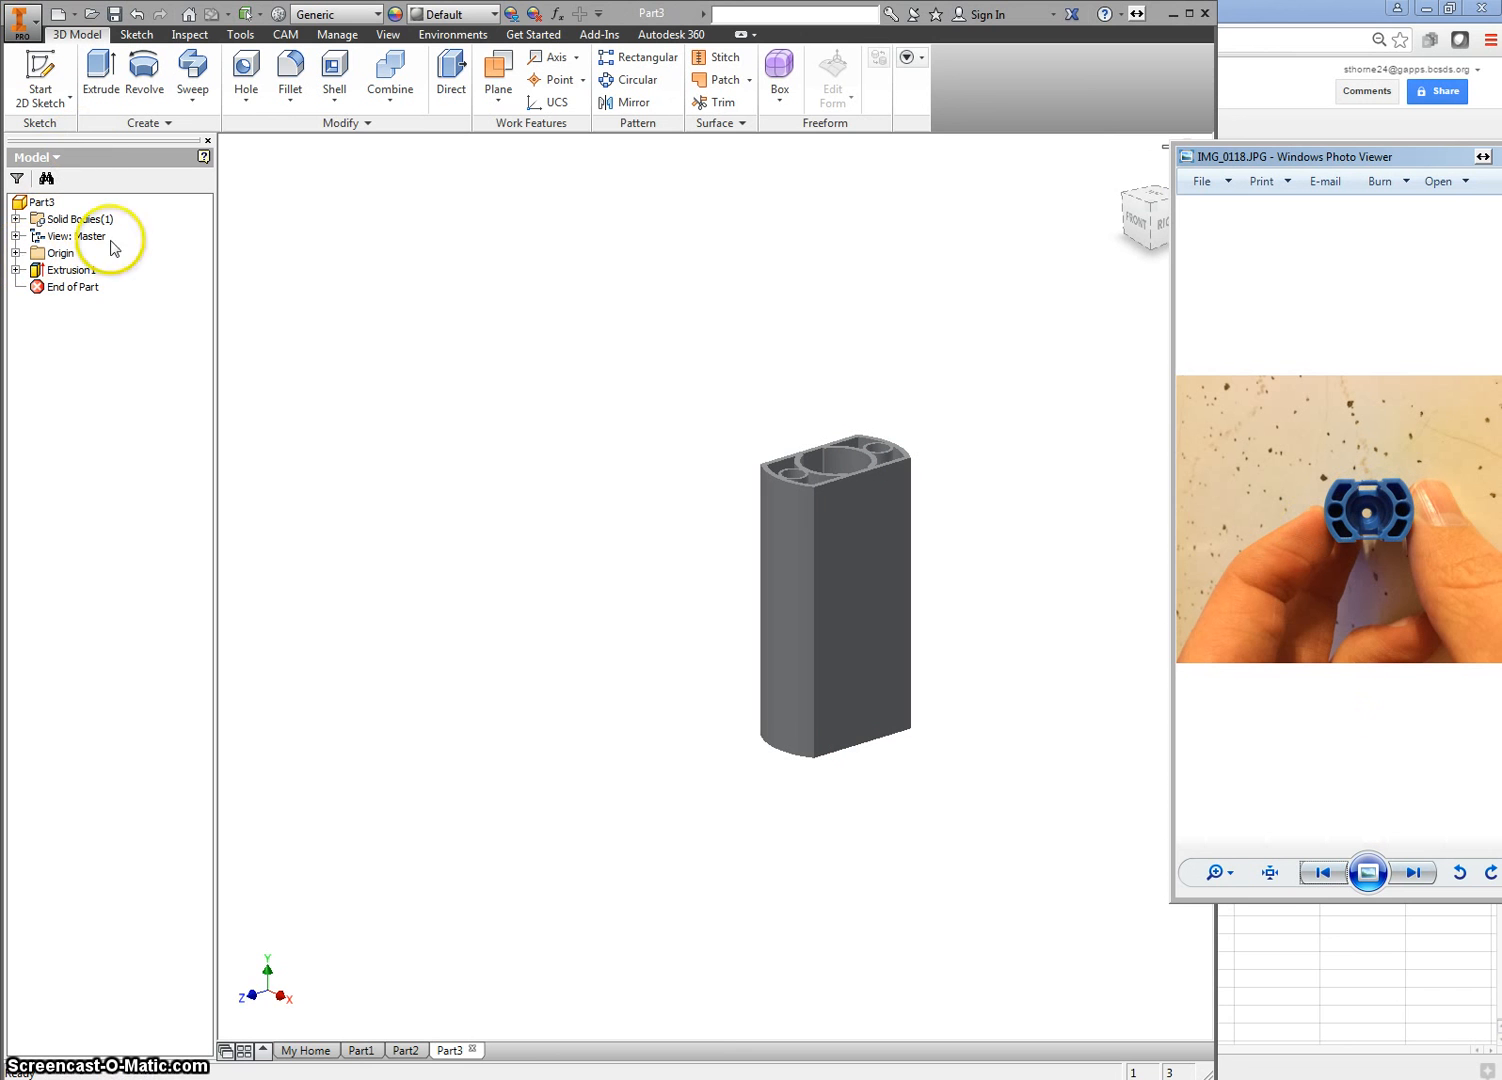
Create a work plane offset -0.625 in from the top face of the extruded body.
{"action": "left_click", "coordinate": [497, 70]}
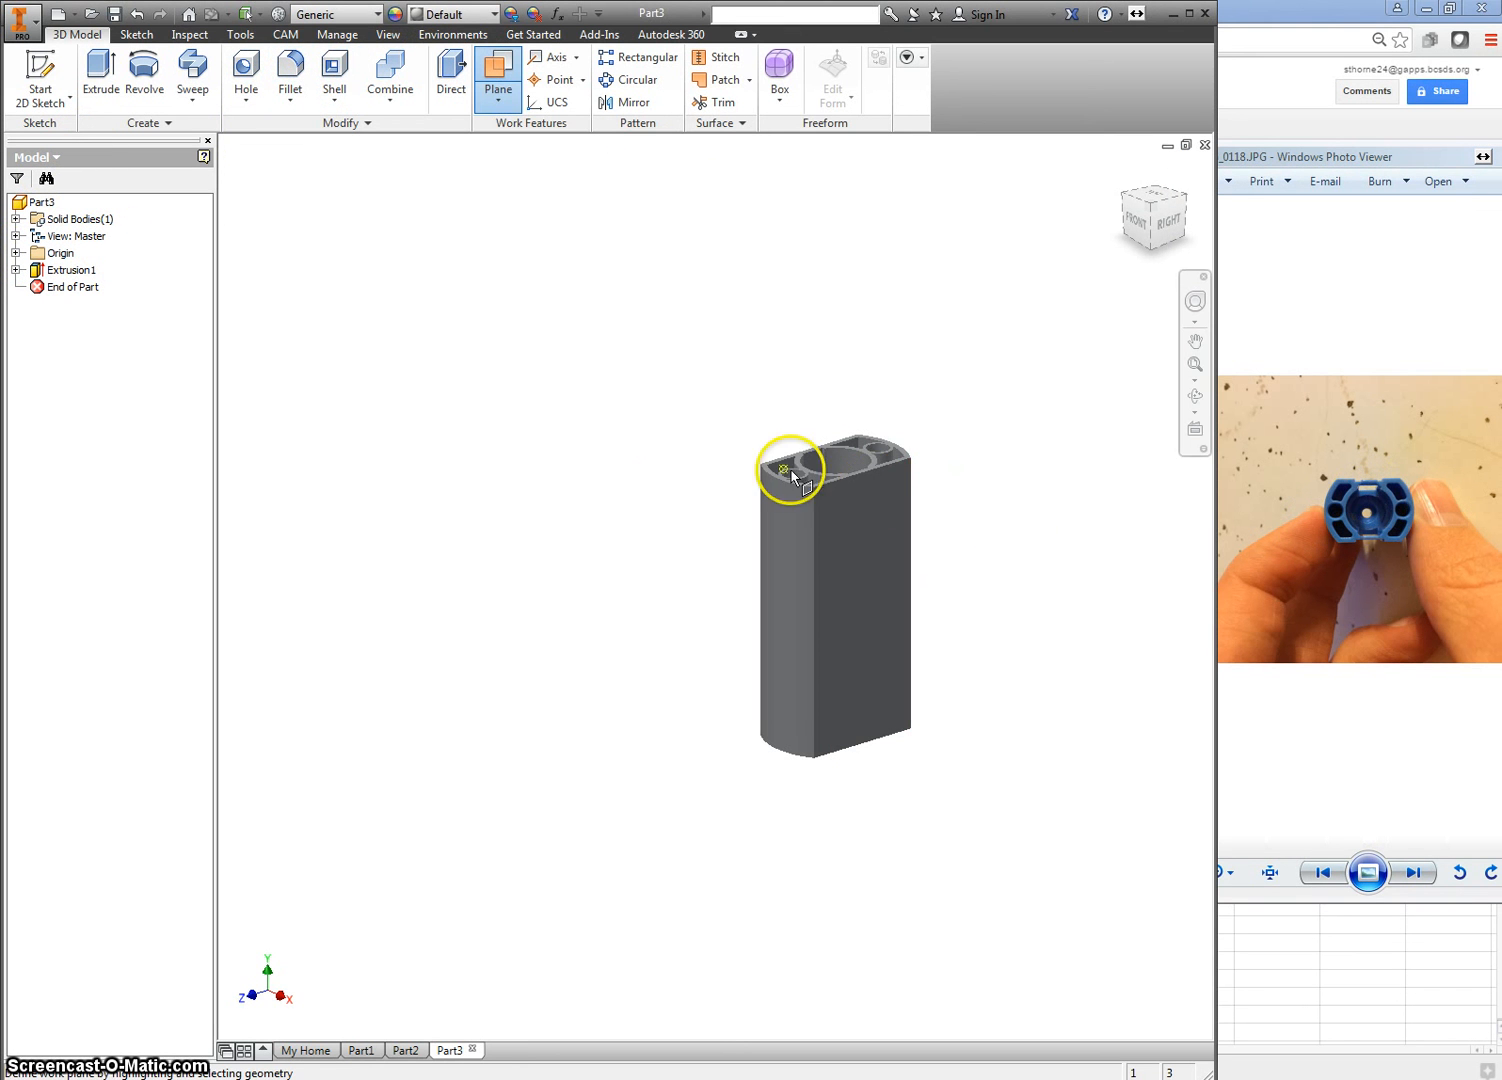
{"action": "scroll", "coordinate": [800, 466], "scroll_direction": "down", "scroll_amount": 3}
{"action": "left_click", "coordinate": [482, 73]}
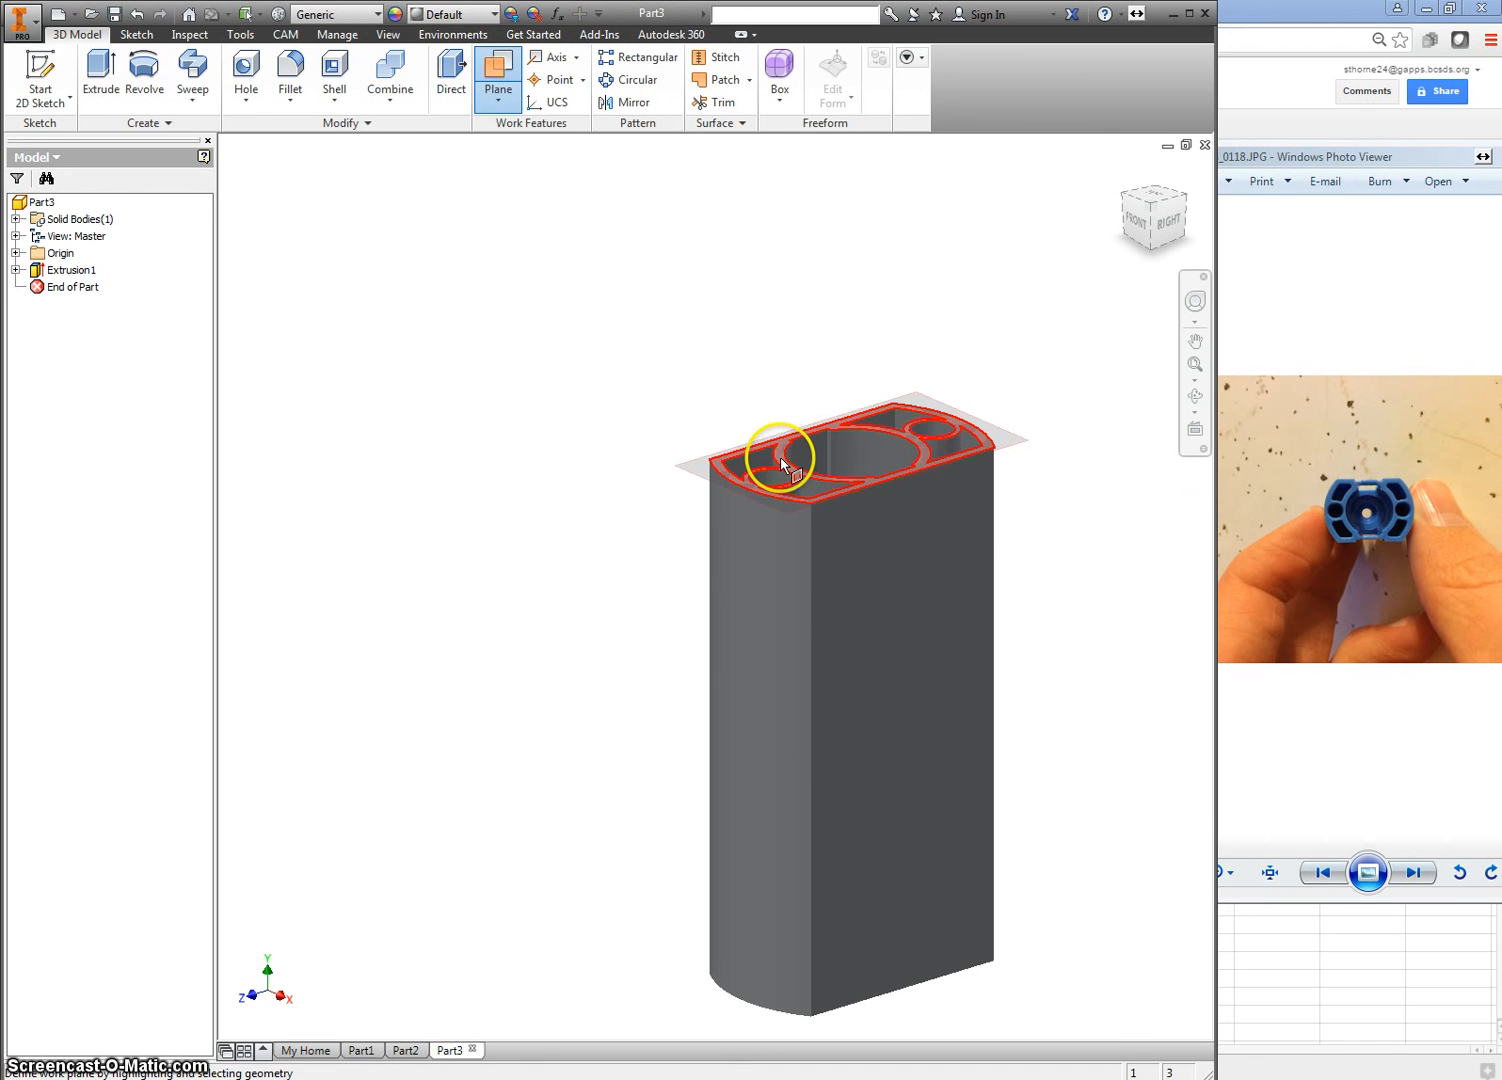
{"action": "left_click_drag", "start_coordinate": [782, 464], "coordinate": [799, 801]}
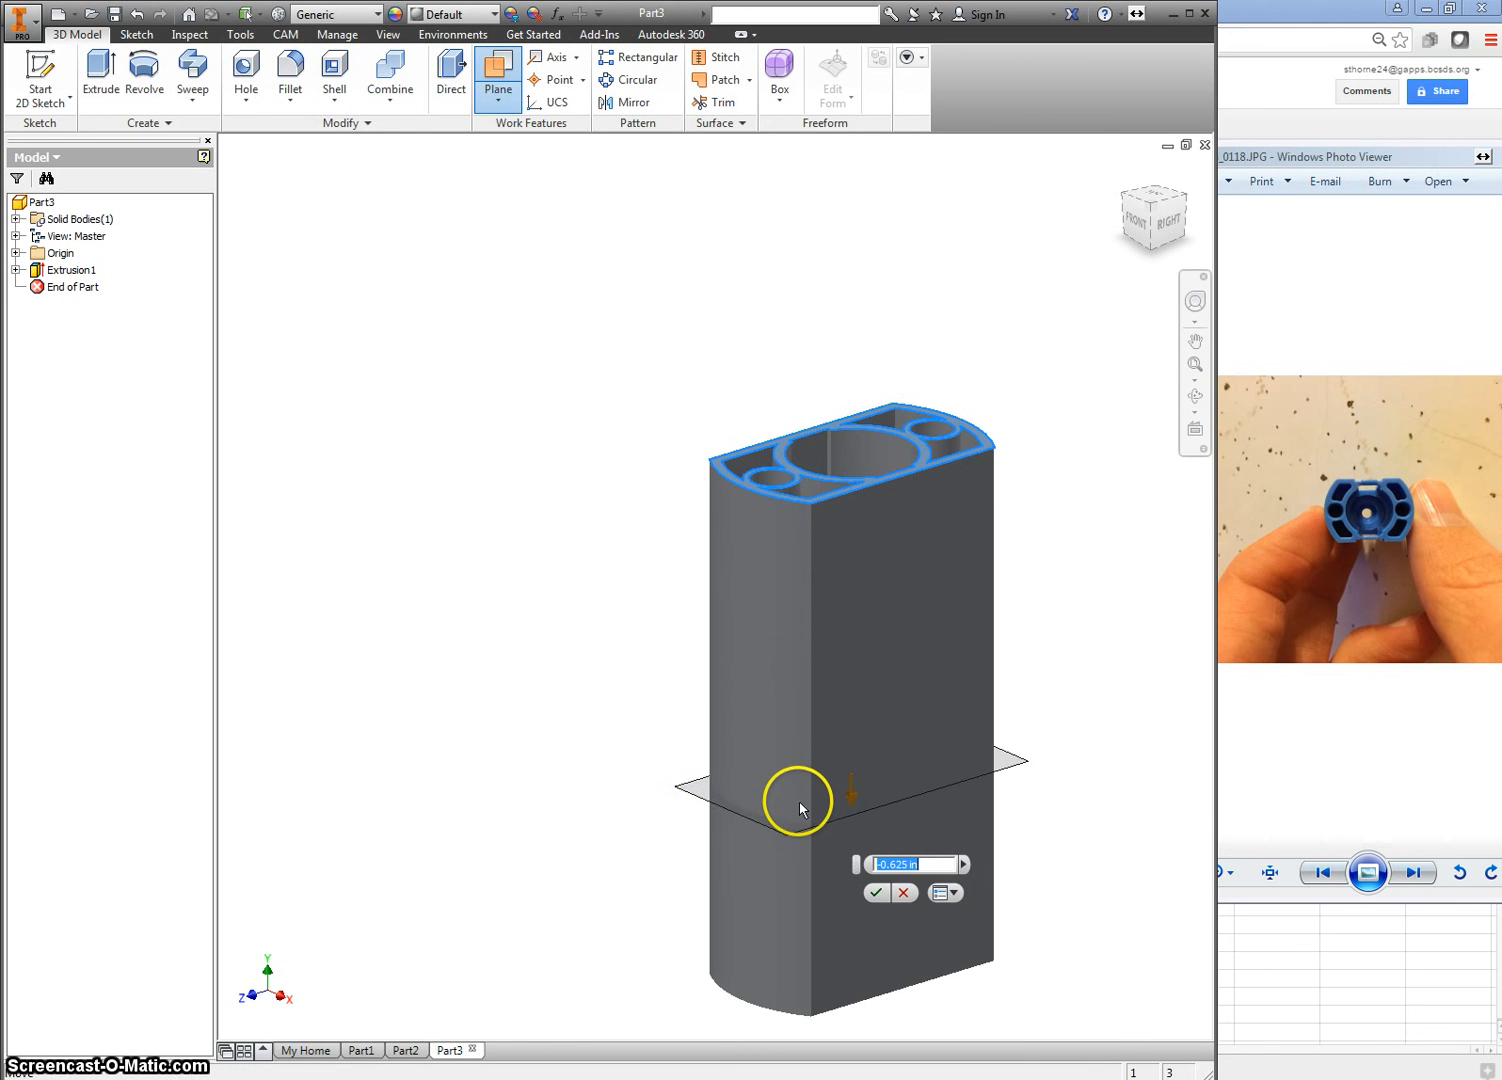
{"action": "left_click", "coordinate": [876, 892]}
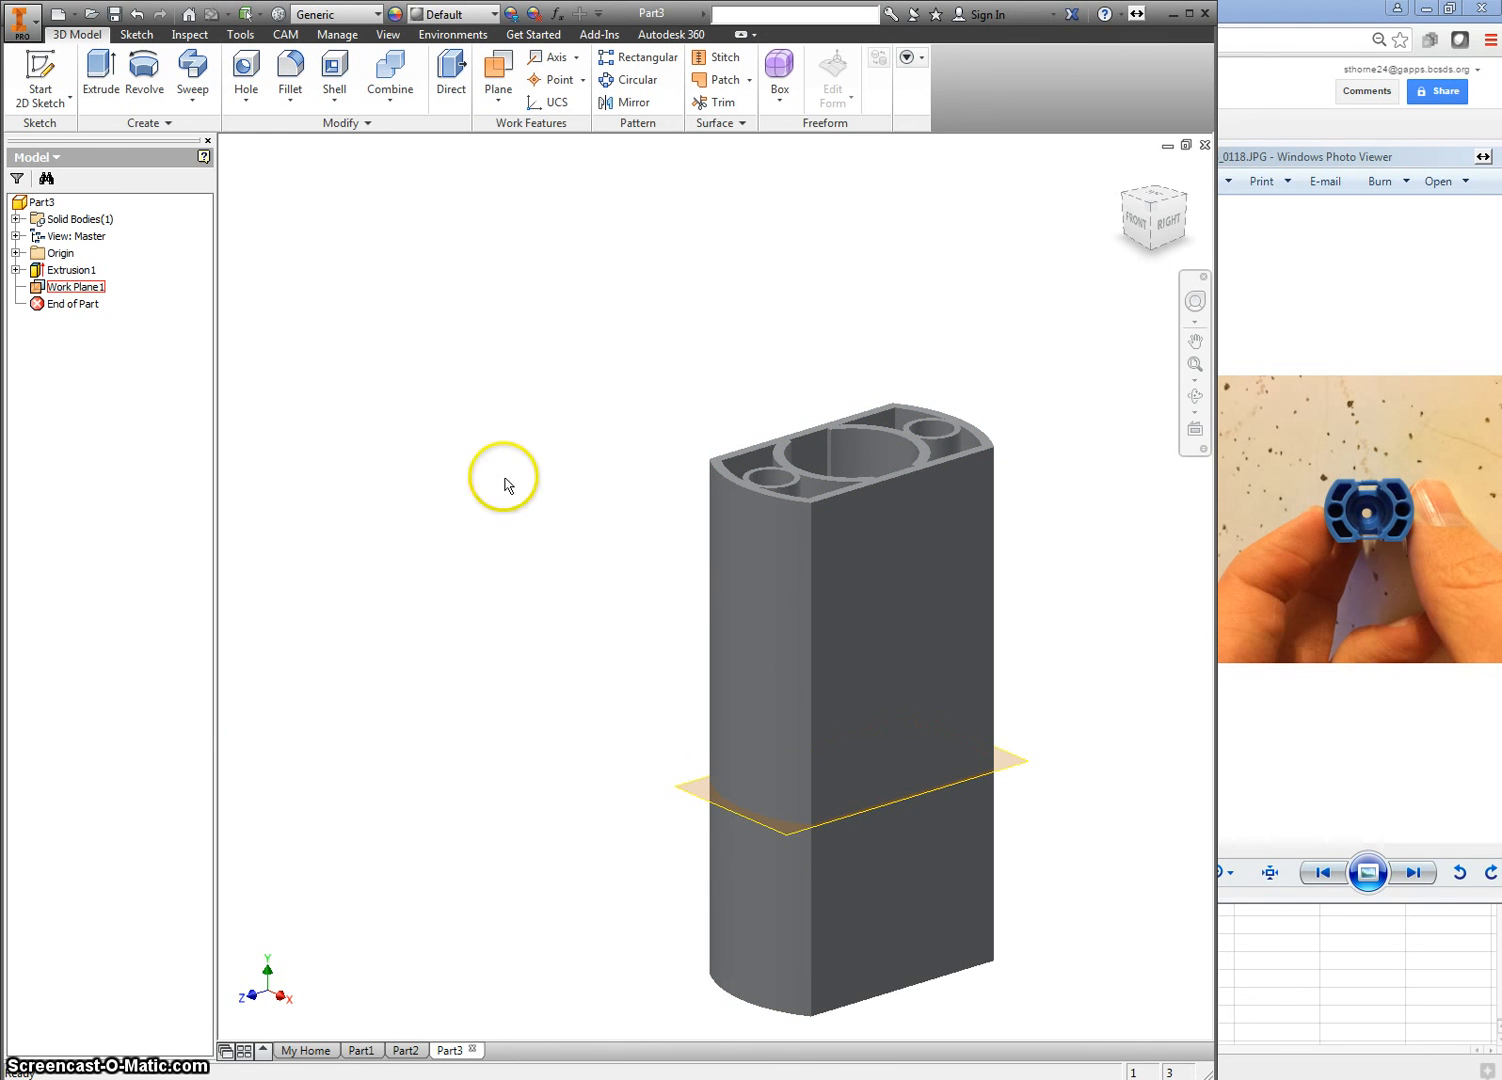
{"action": "left_click", "coordinate": [37, 290]}
{"action": "double_click", "coordinate": [37, 290]}
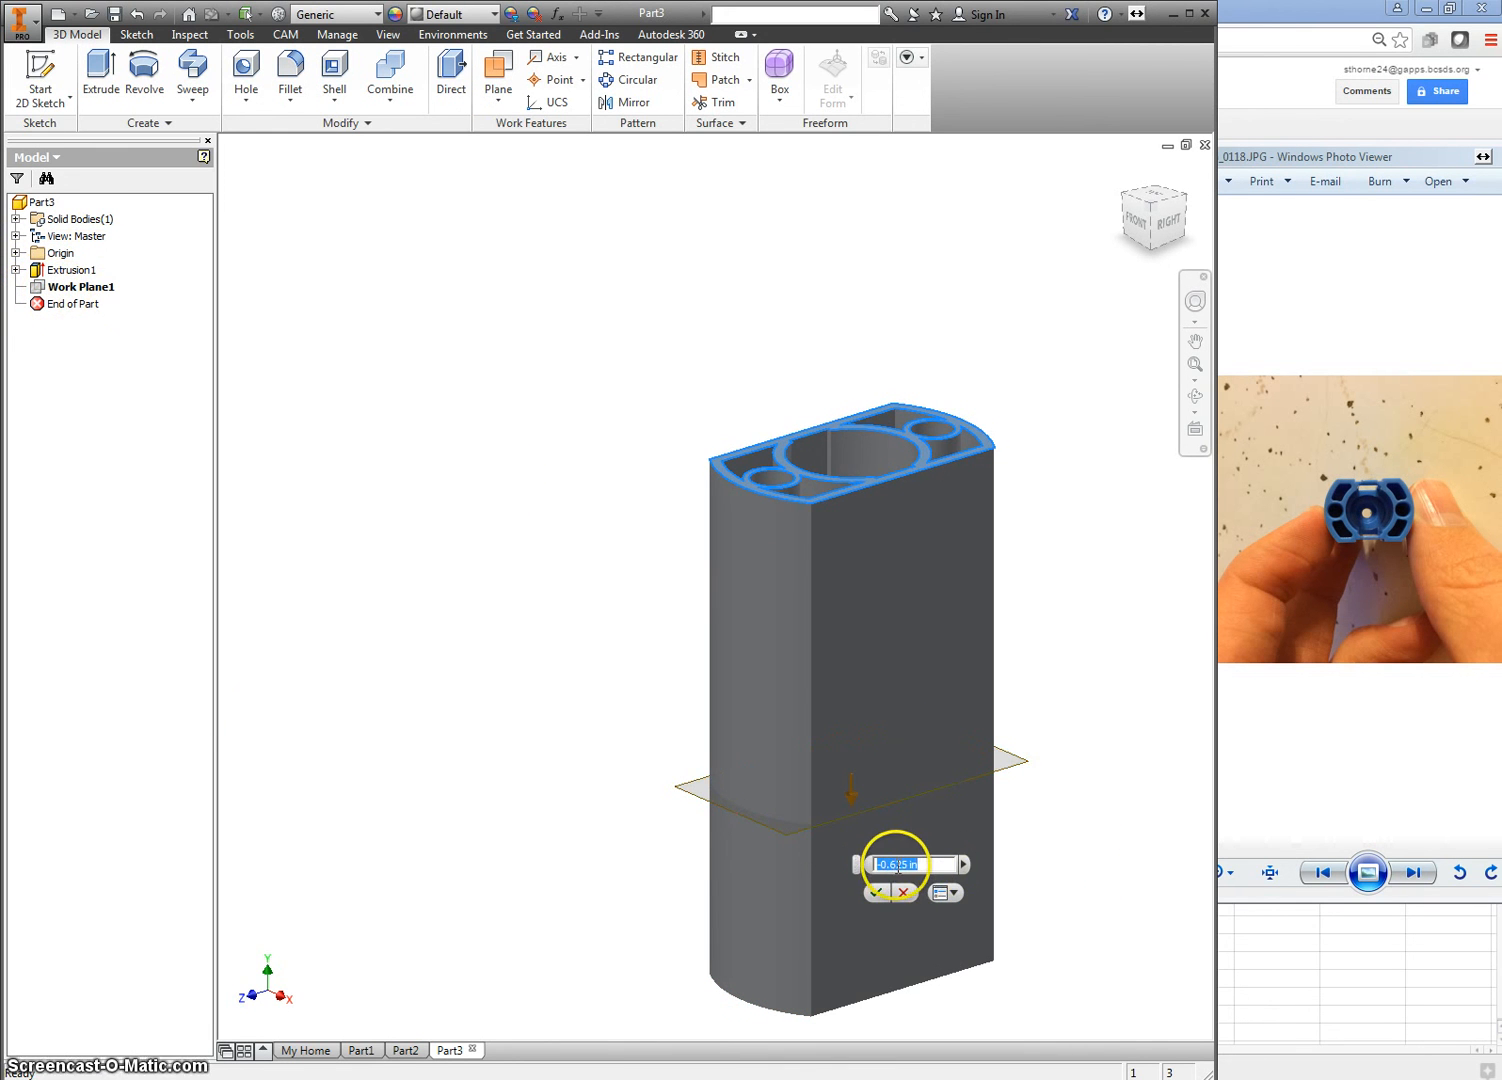
{"action": "left_click", "coordinate": [878, 892]}
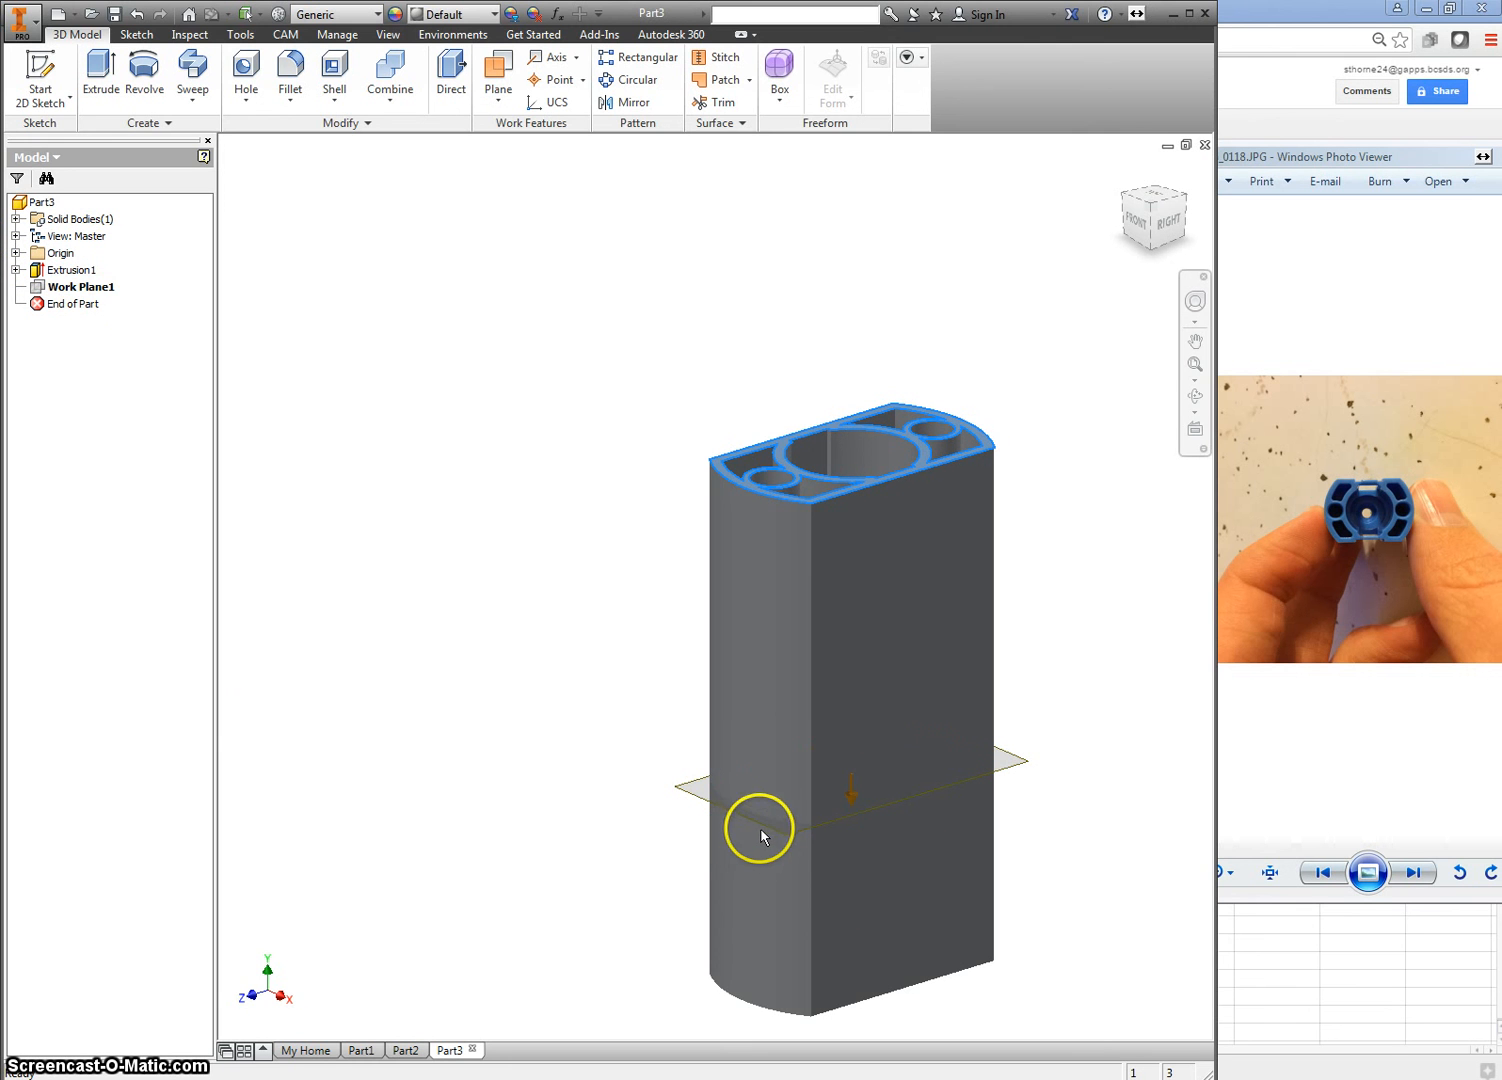
Sketch a small circle and a concentric circle about 0.262 in in diameter on the offset work plane, both centred on the origin.
{"action": "right_click", "coordinate": [767, 826]}
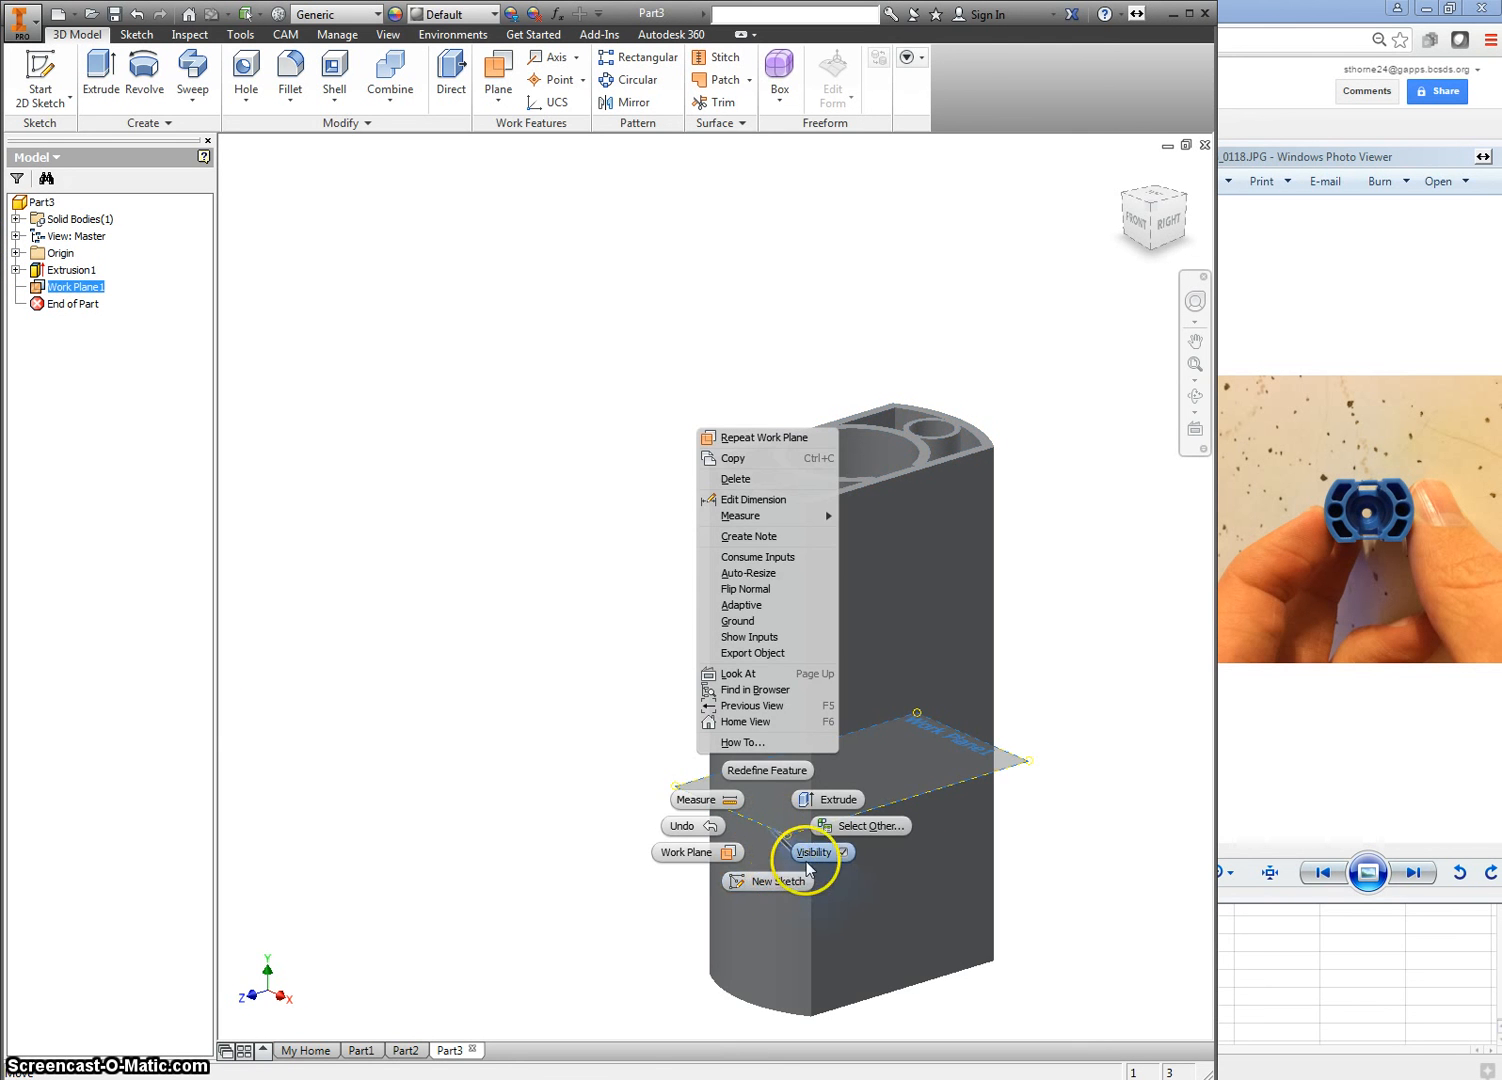
{"action": "left_click", "coordinate": [782, 880]}
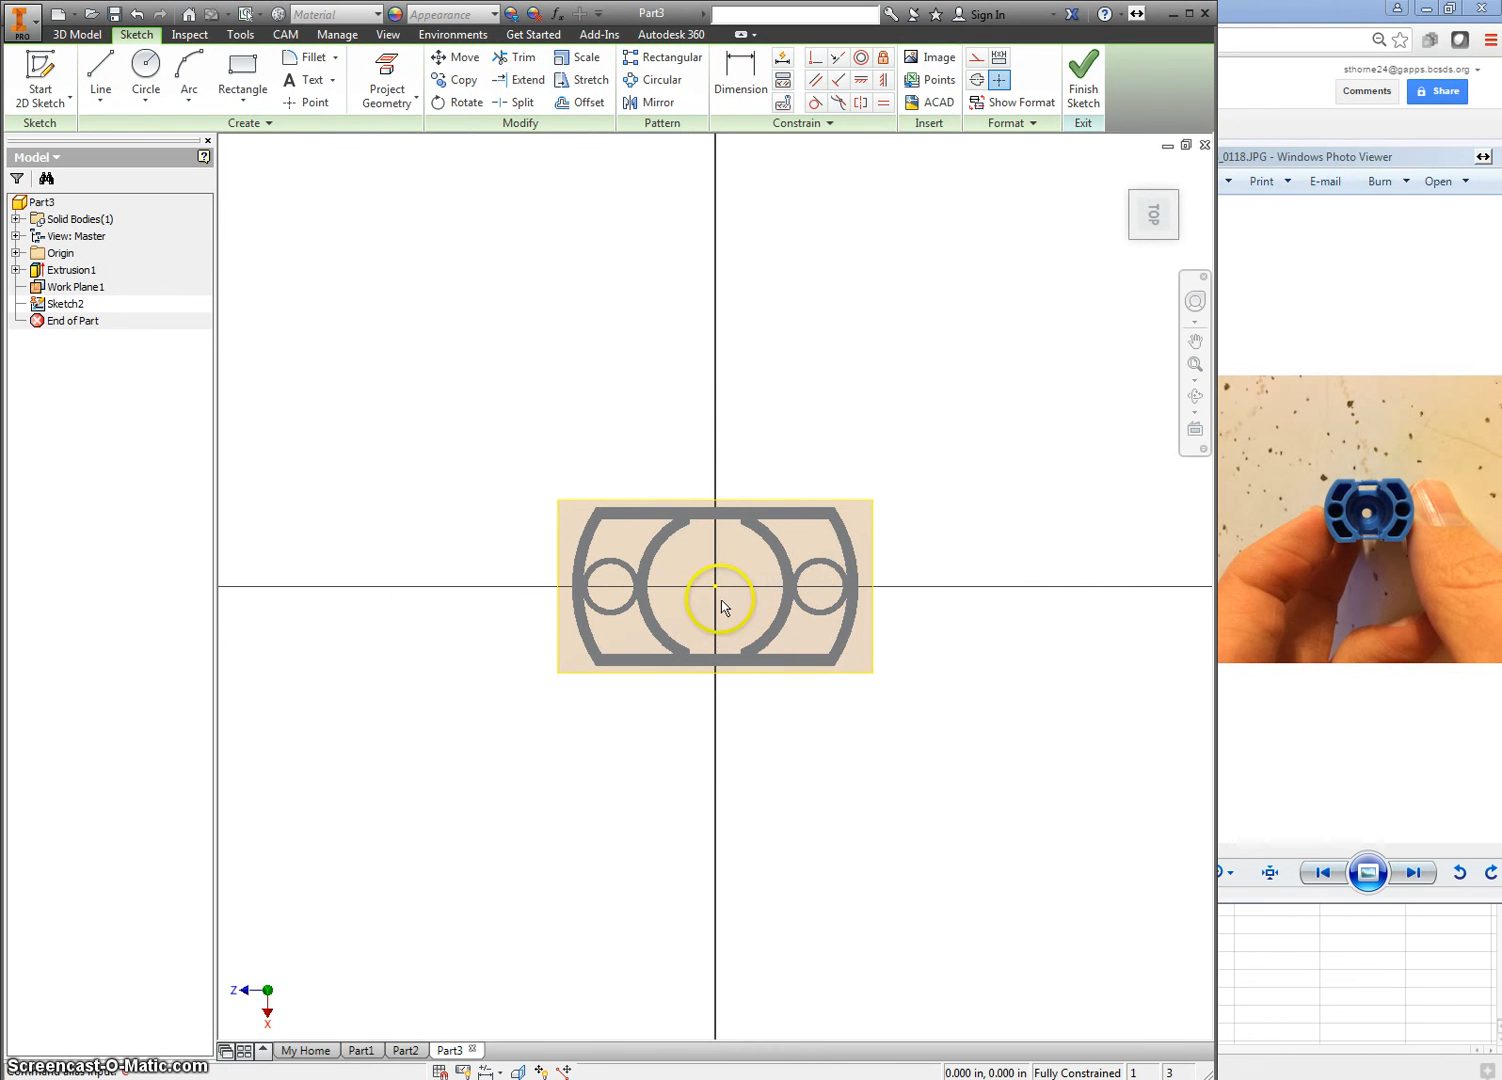
{"action": "right_click", "coordinate": [690, 415]}
{"action": "left_click", "coordinate": [669, 398]}
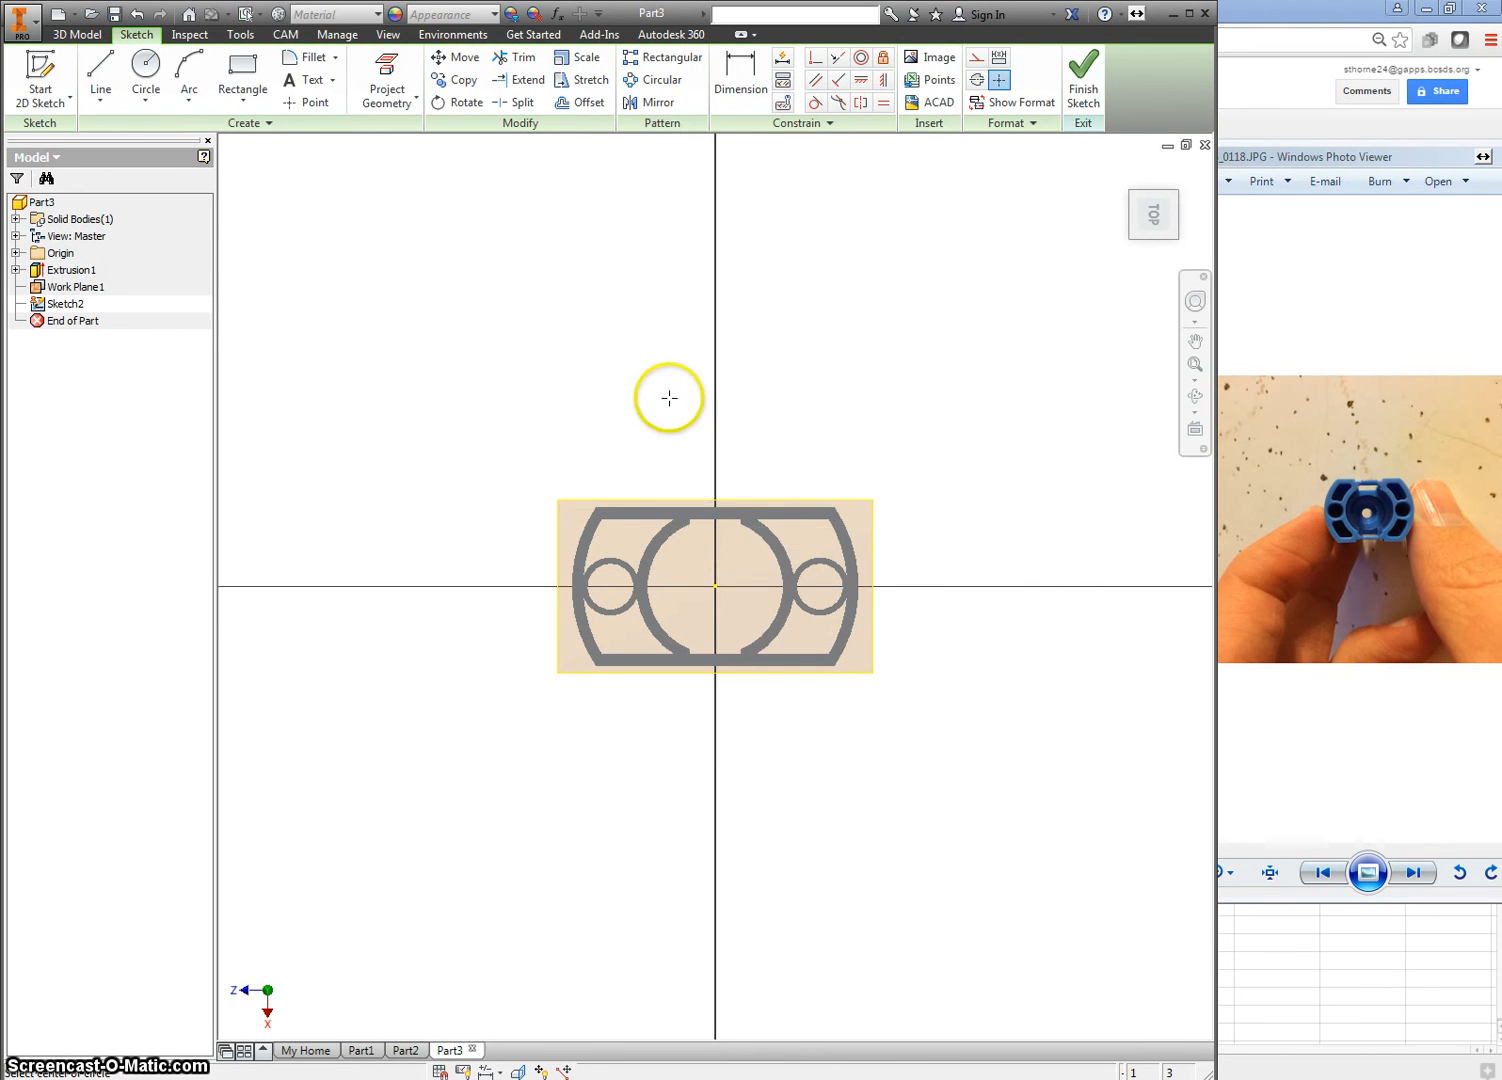
{"action": "left_click", "coordinate": [715, 586]}
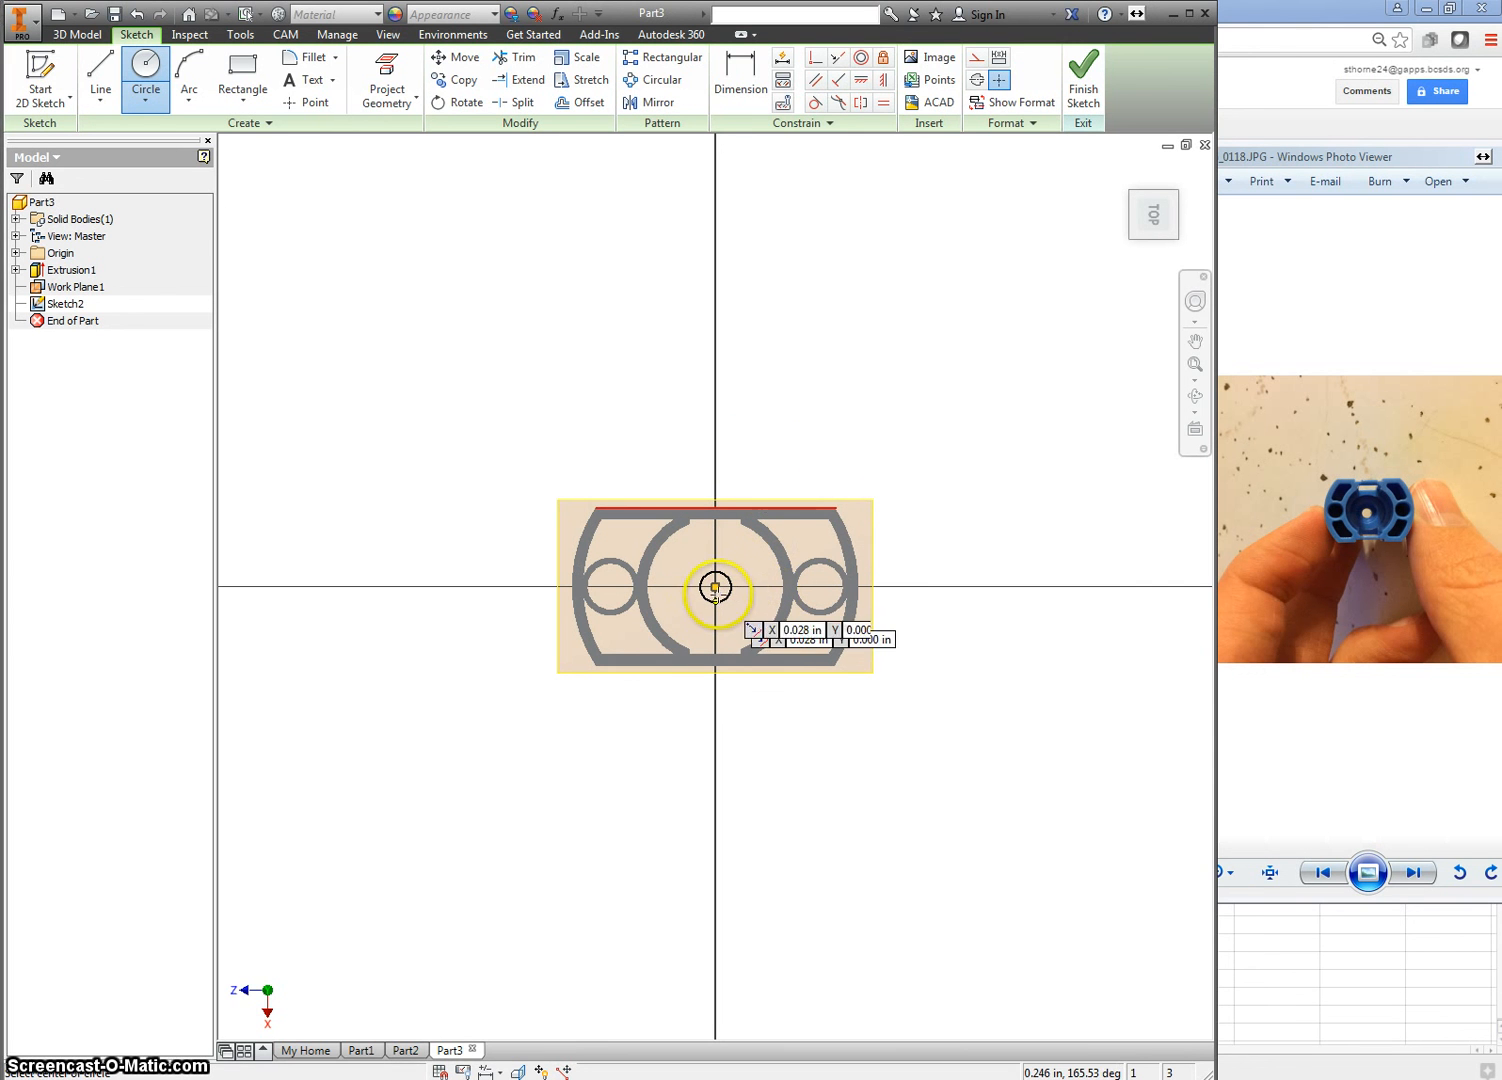
{"action": "left_click", "coordinate": [715, 587]}
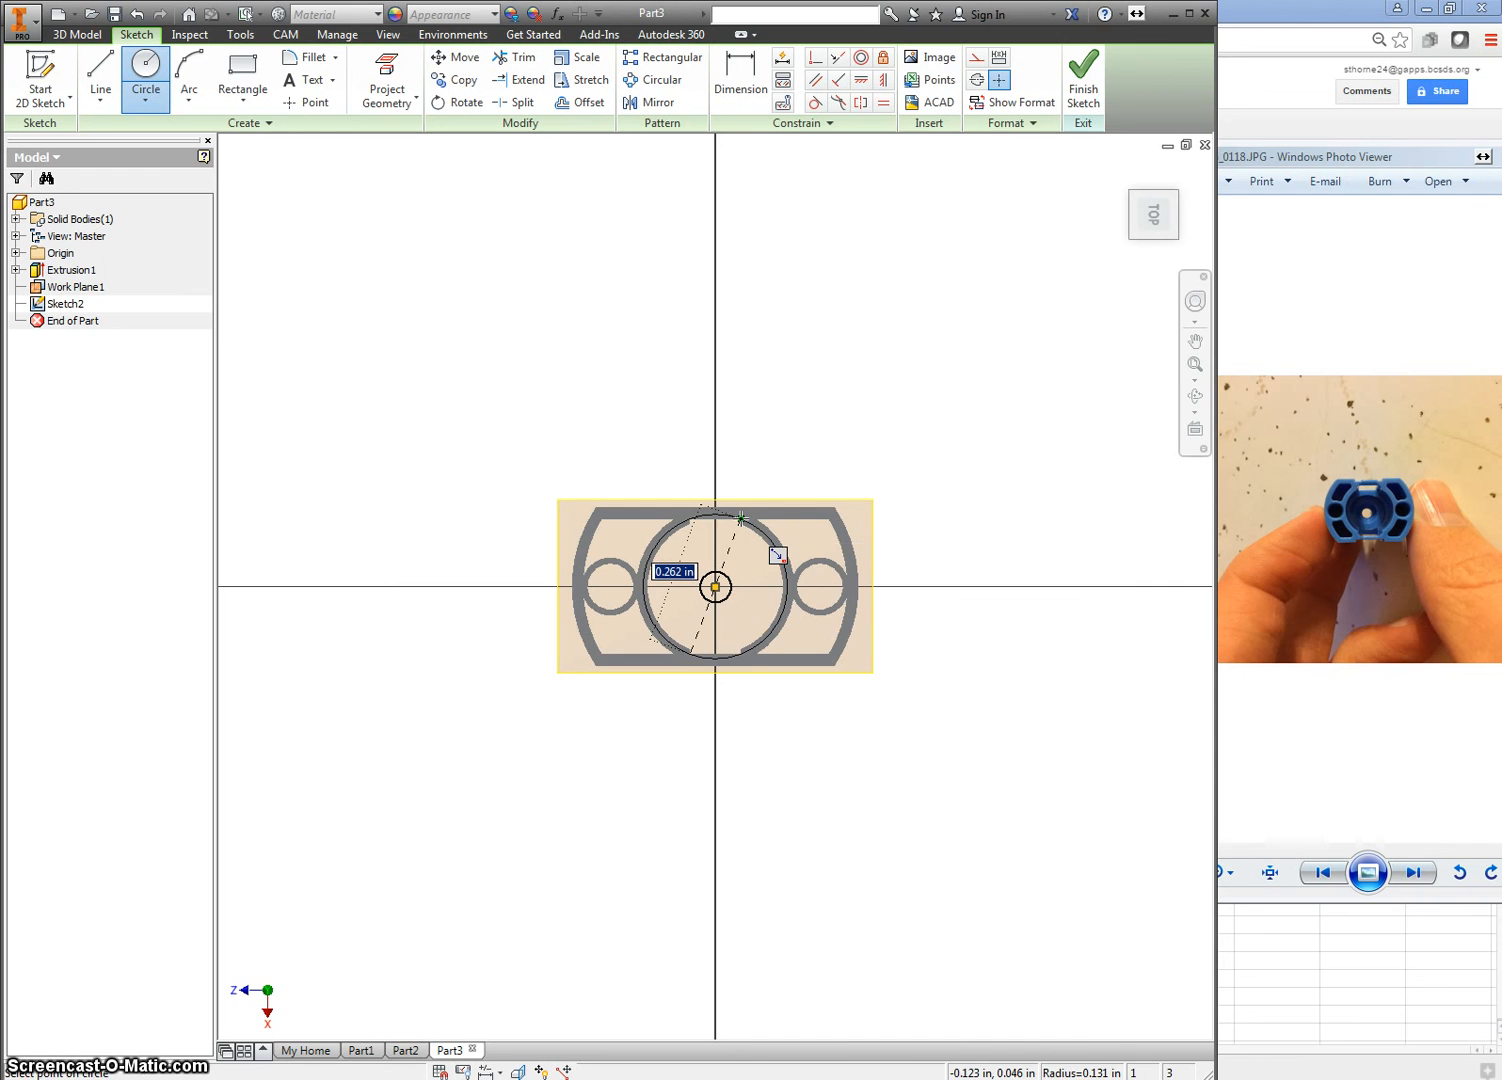
{"action": "left_click", "coordinate": [741, 518]}
Extrude the ring between the two concentric circles 0.01 in downward from the work plane, joining it to the body.
{"action": "key", "text": "e"}
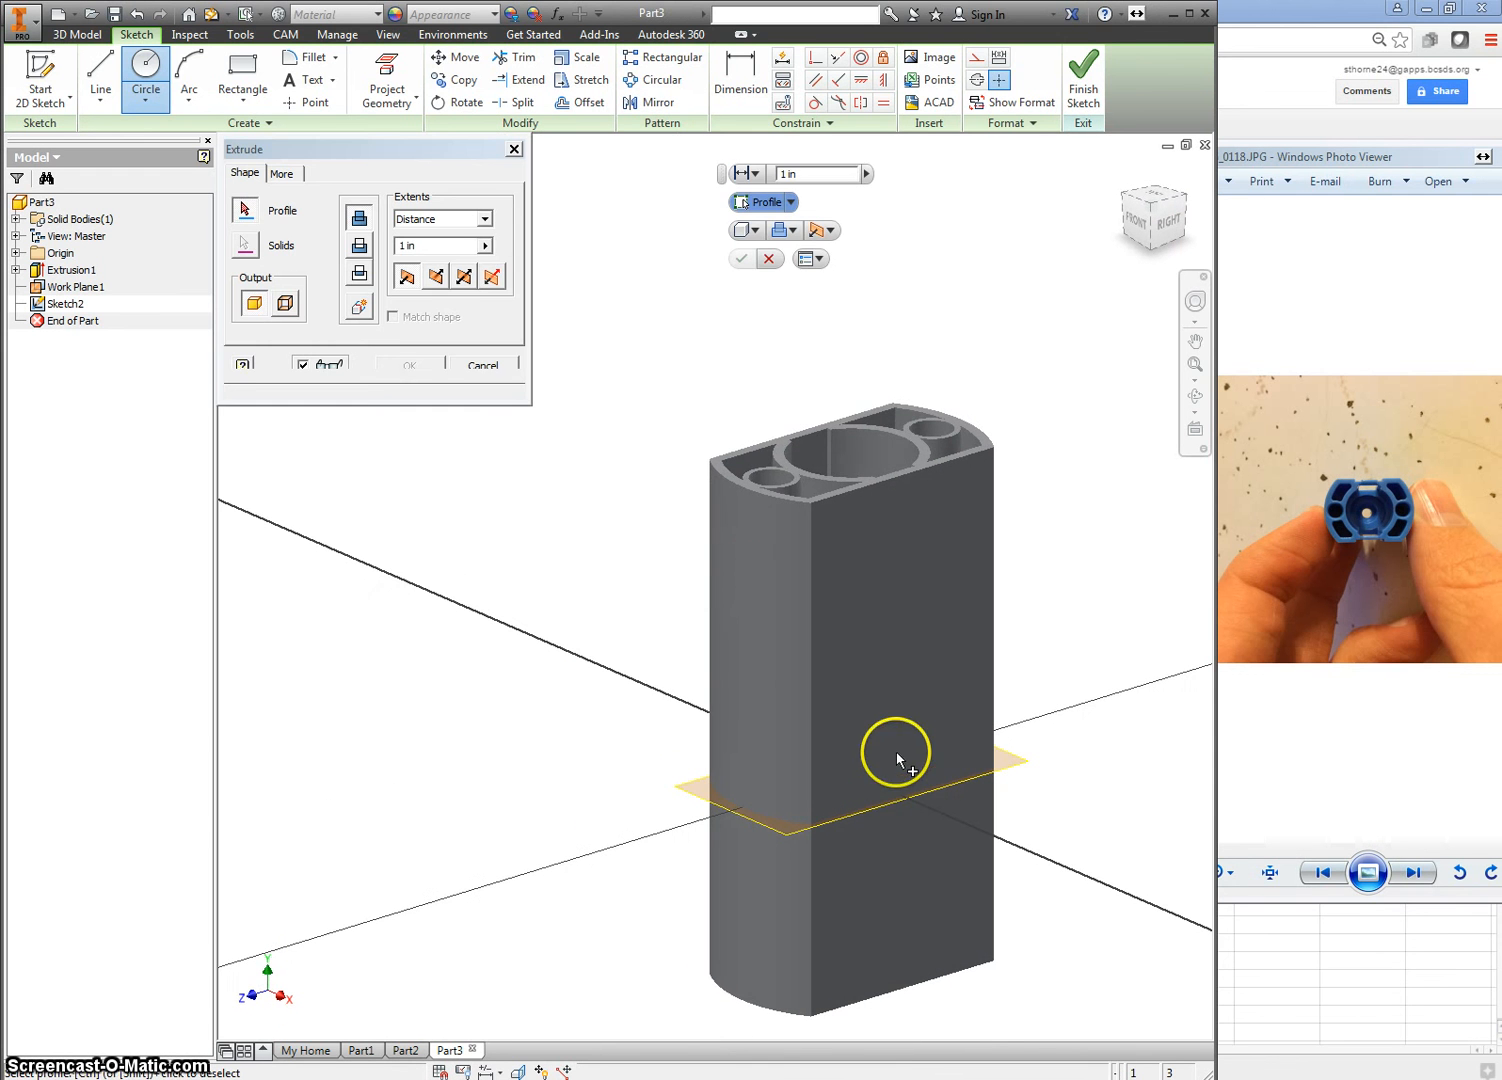
{"action": "left_click", "coordinate": [884, 787]}
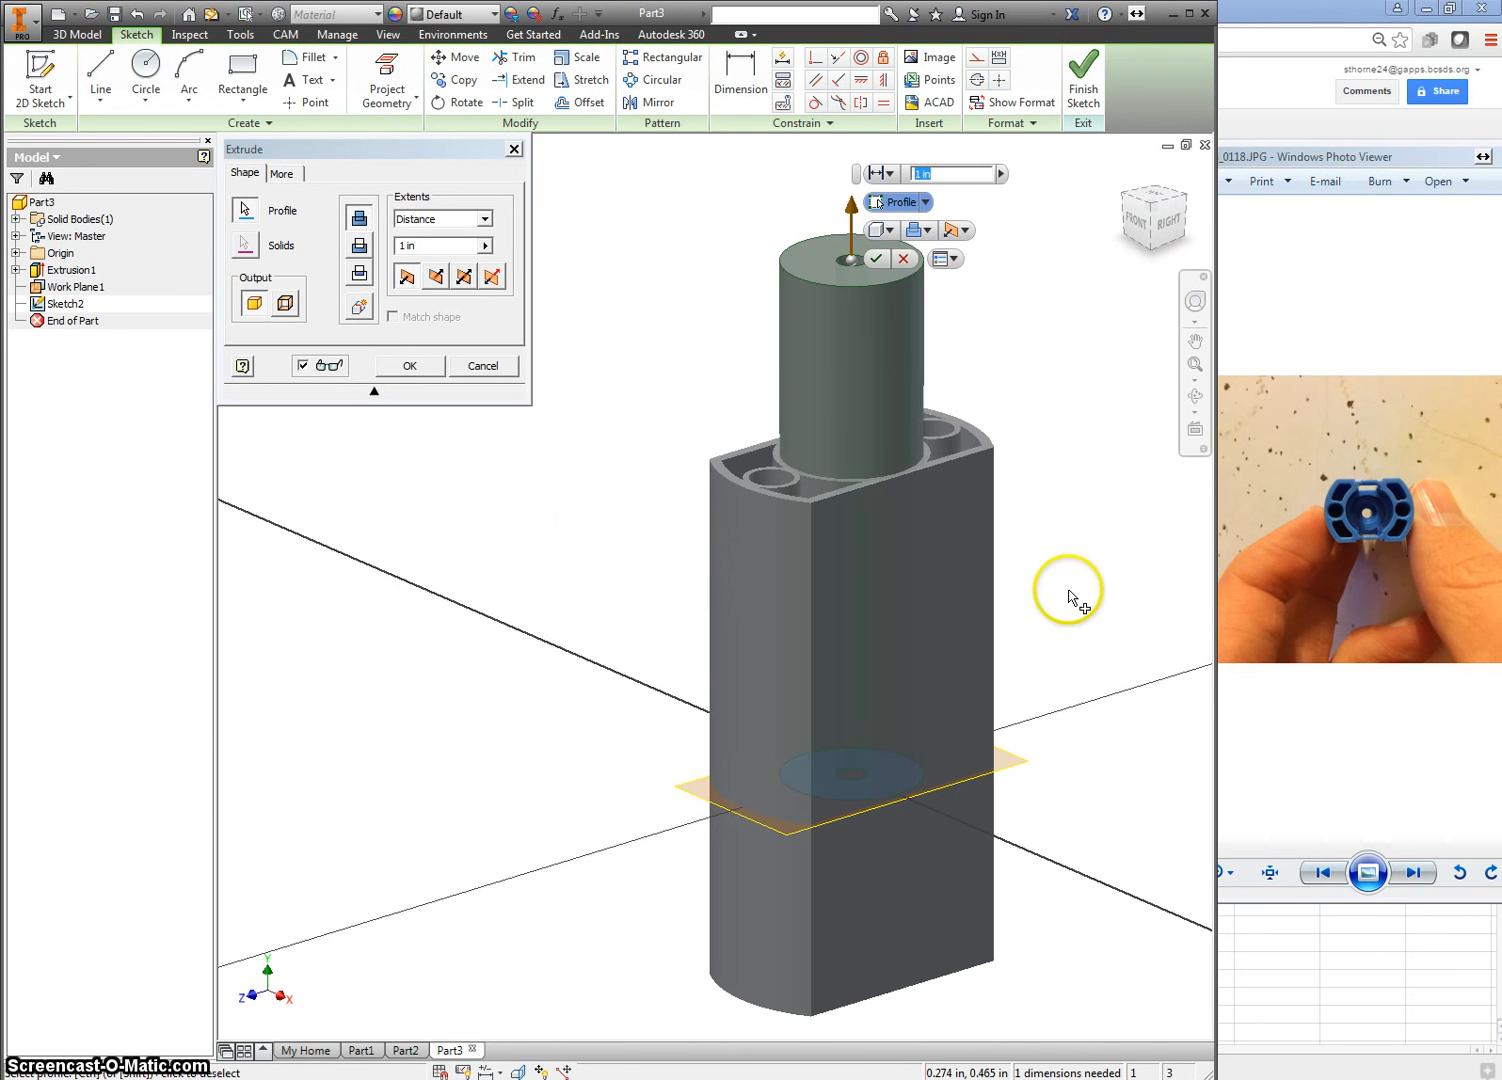
{"action": "key", "text": "F4"}
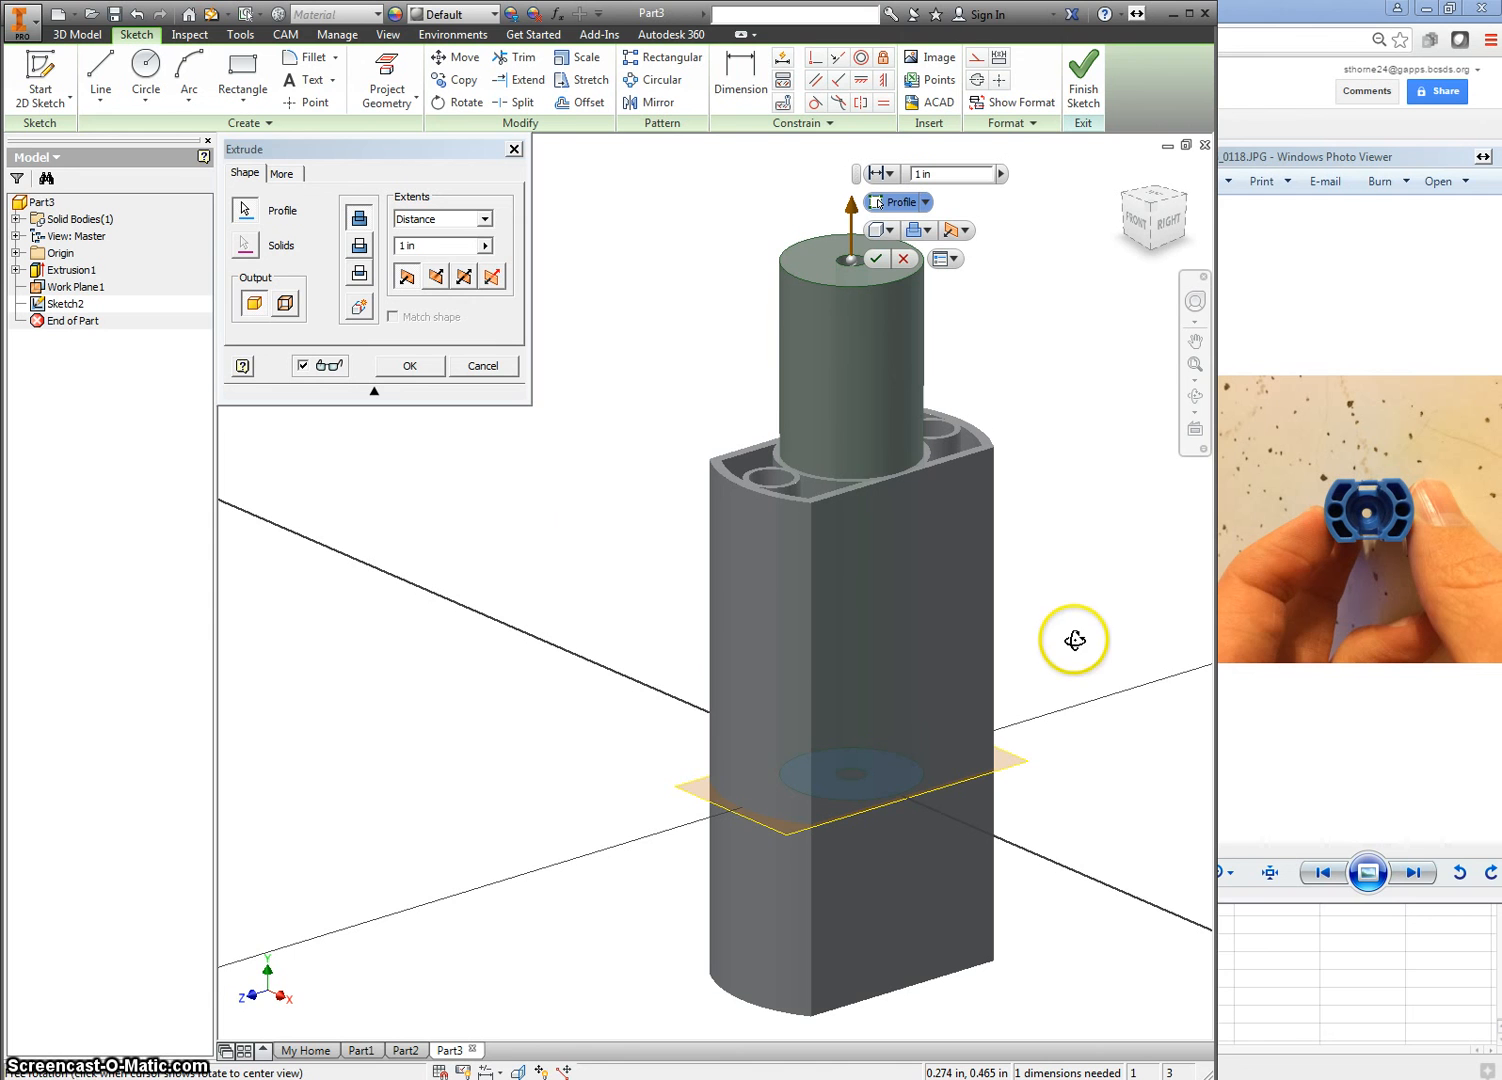
{"action": "left_click", "coordinate": [436, 245]}
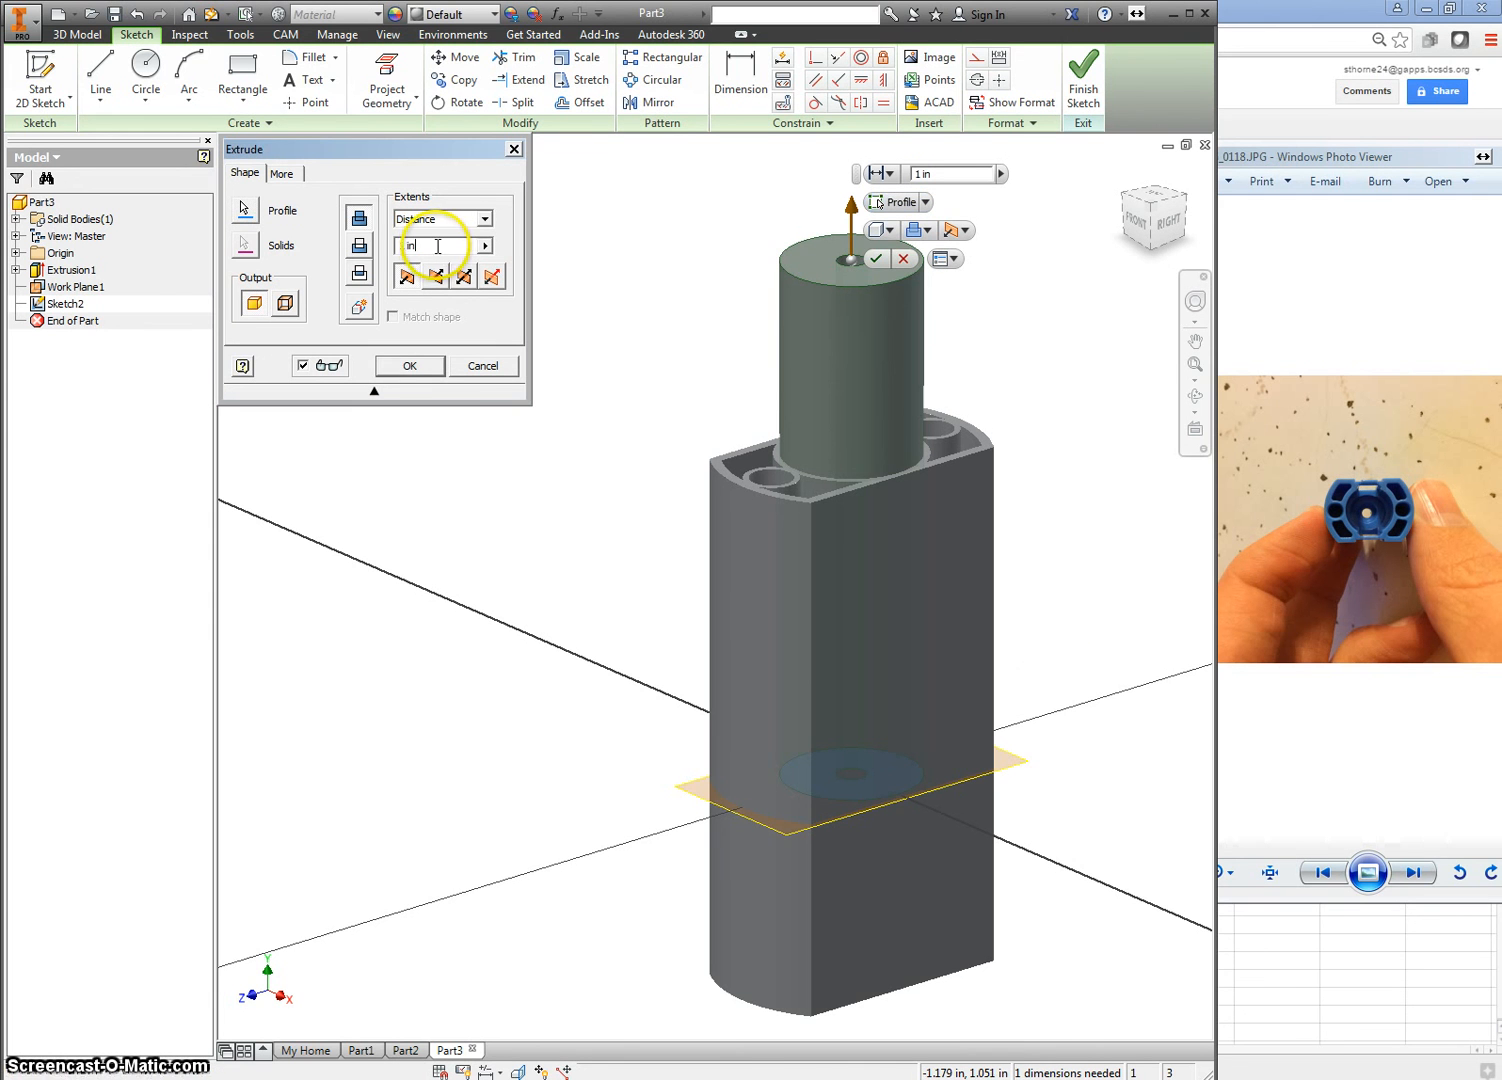
{"action": "left_click", "coordinate": [360, 247]}
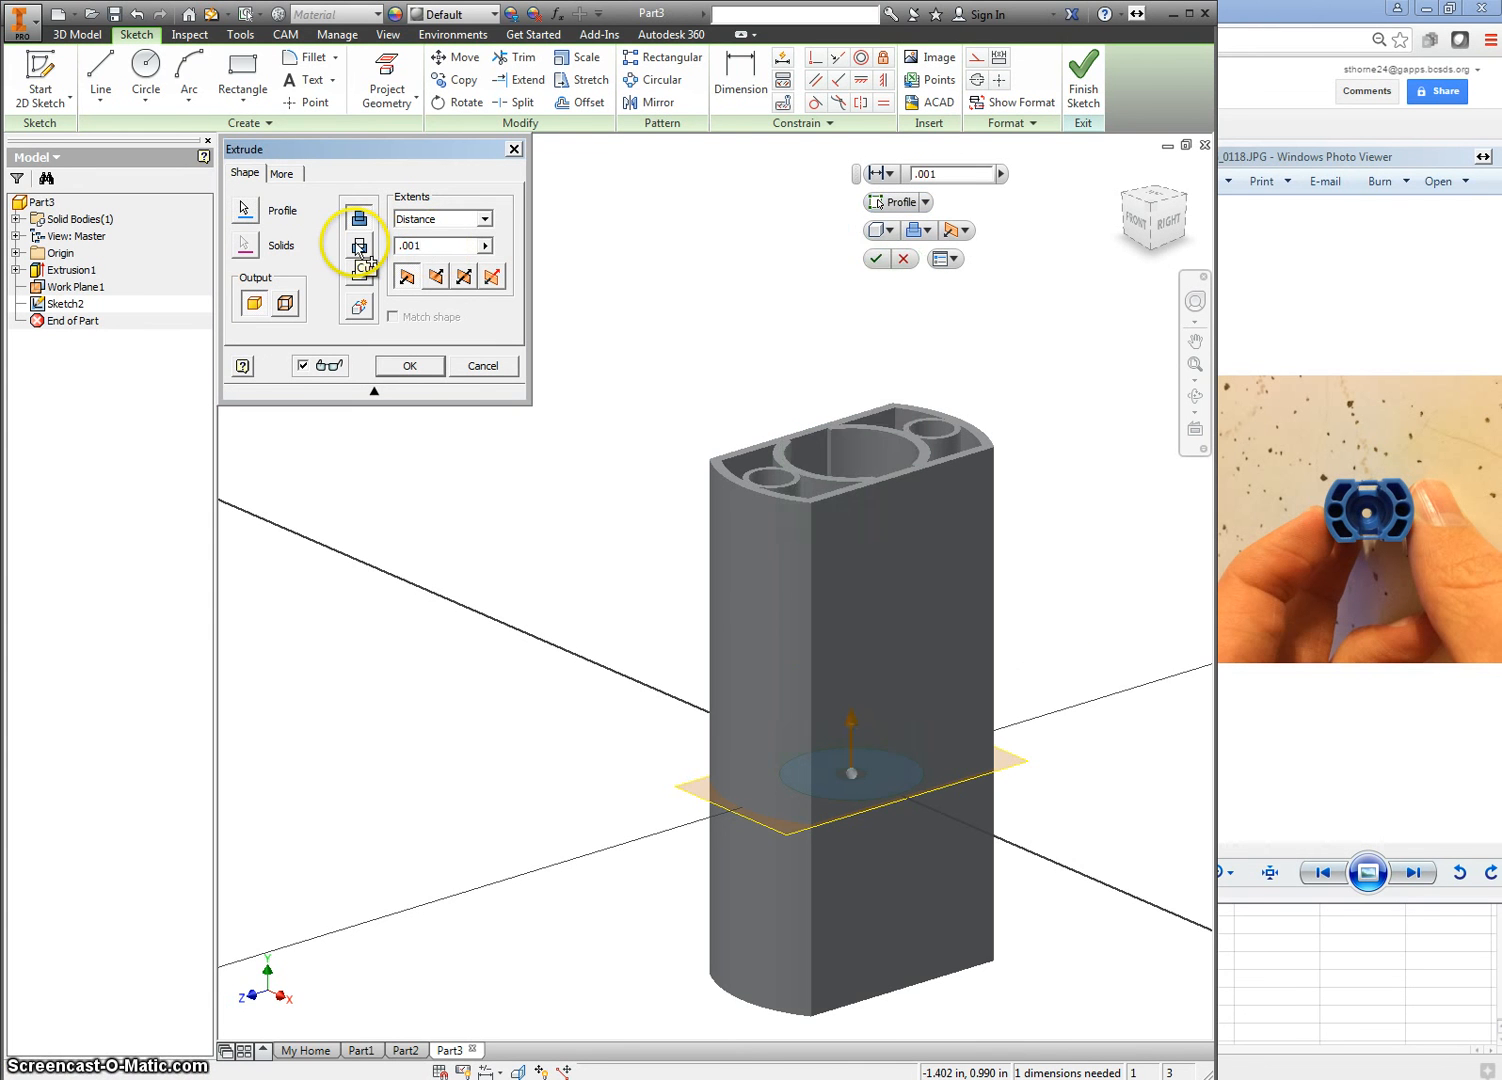
{"action": "left_click_drag", "start_coordinate": [426, 247], "coordinate": [412, 250]}
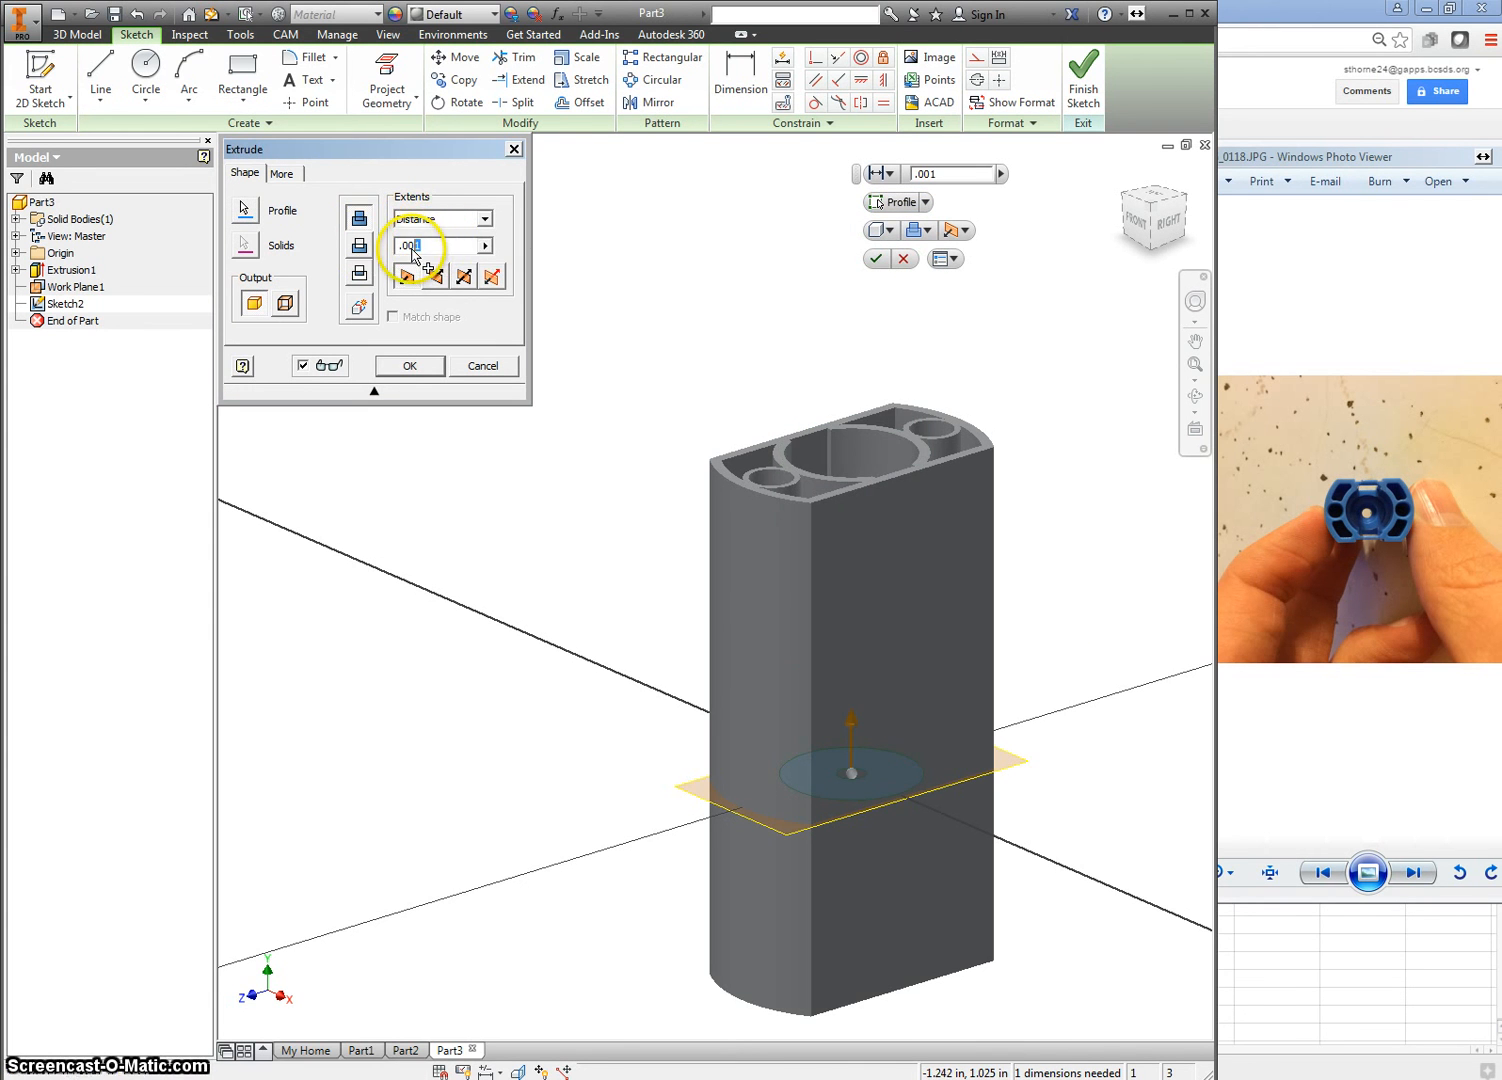
{"action": "type", "text": "1"}
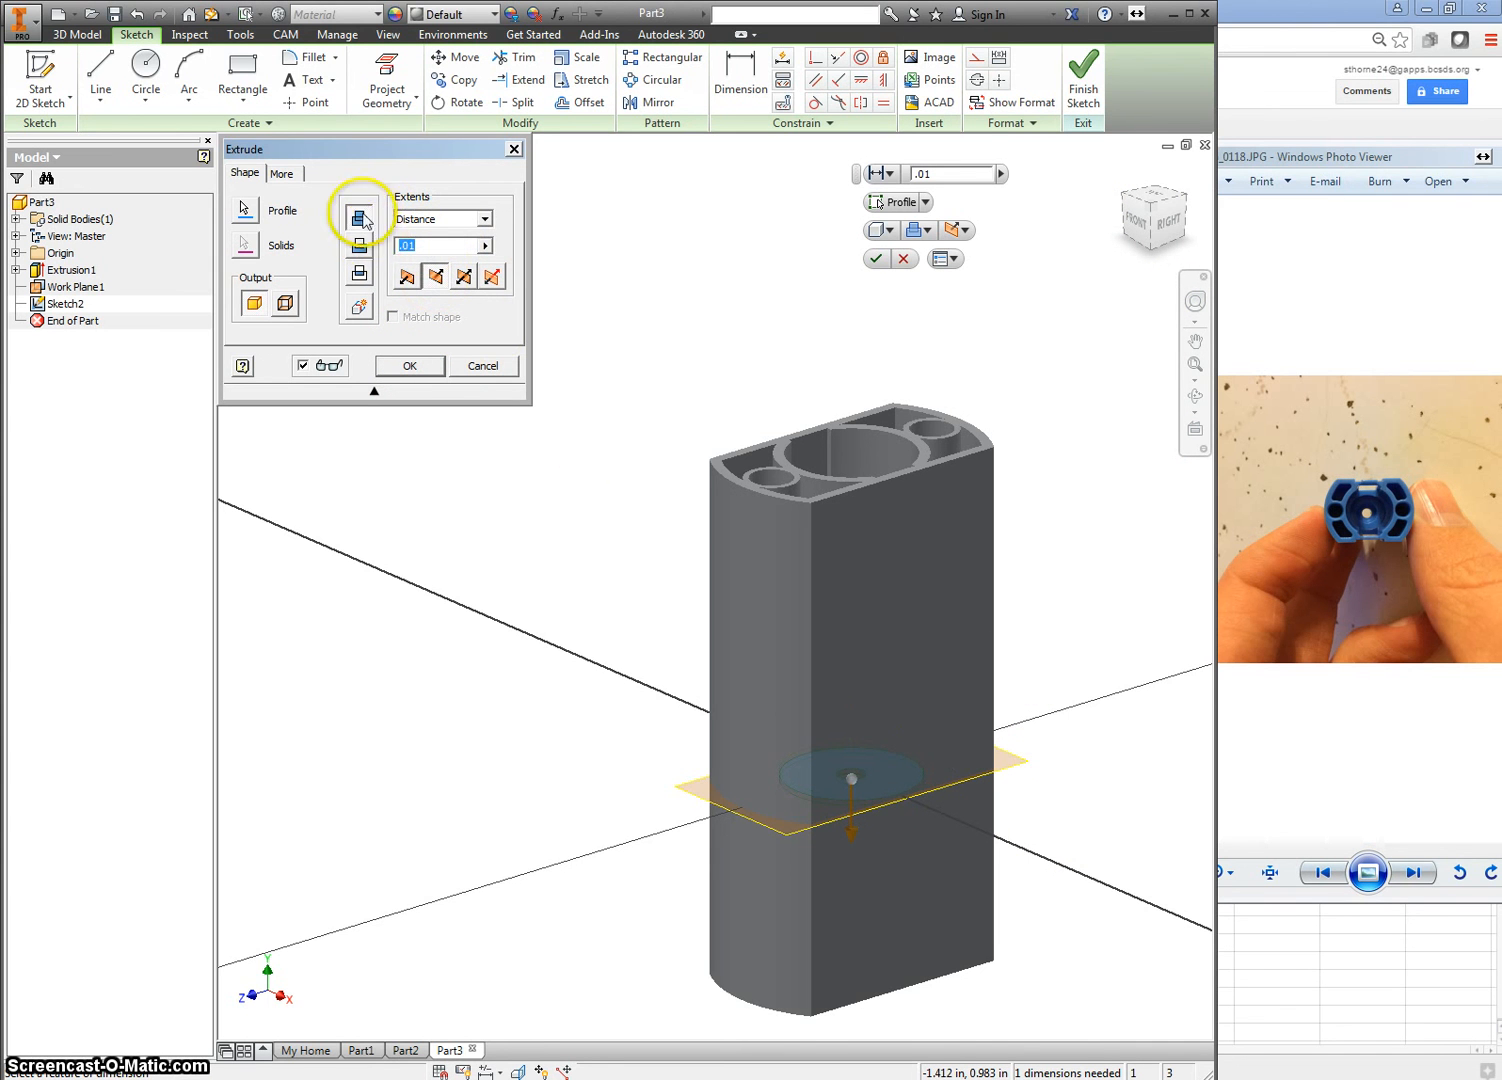
{"action": "left_click", "coordinate": [436, 278]}
{"action": "left_click", "coordinate": [406, 279]}
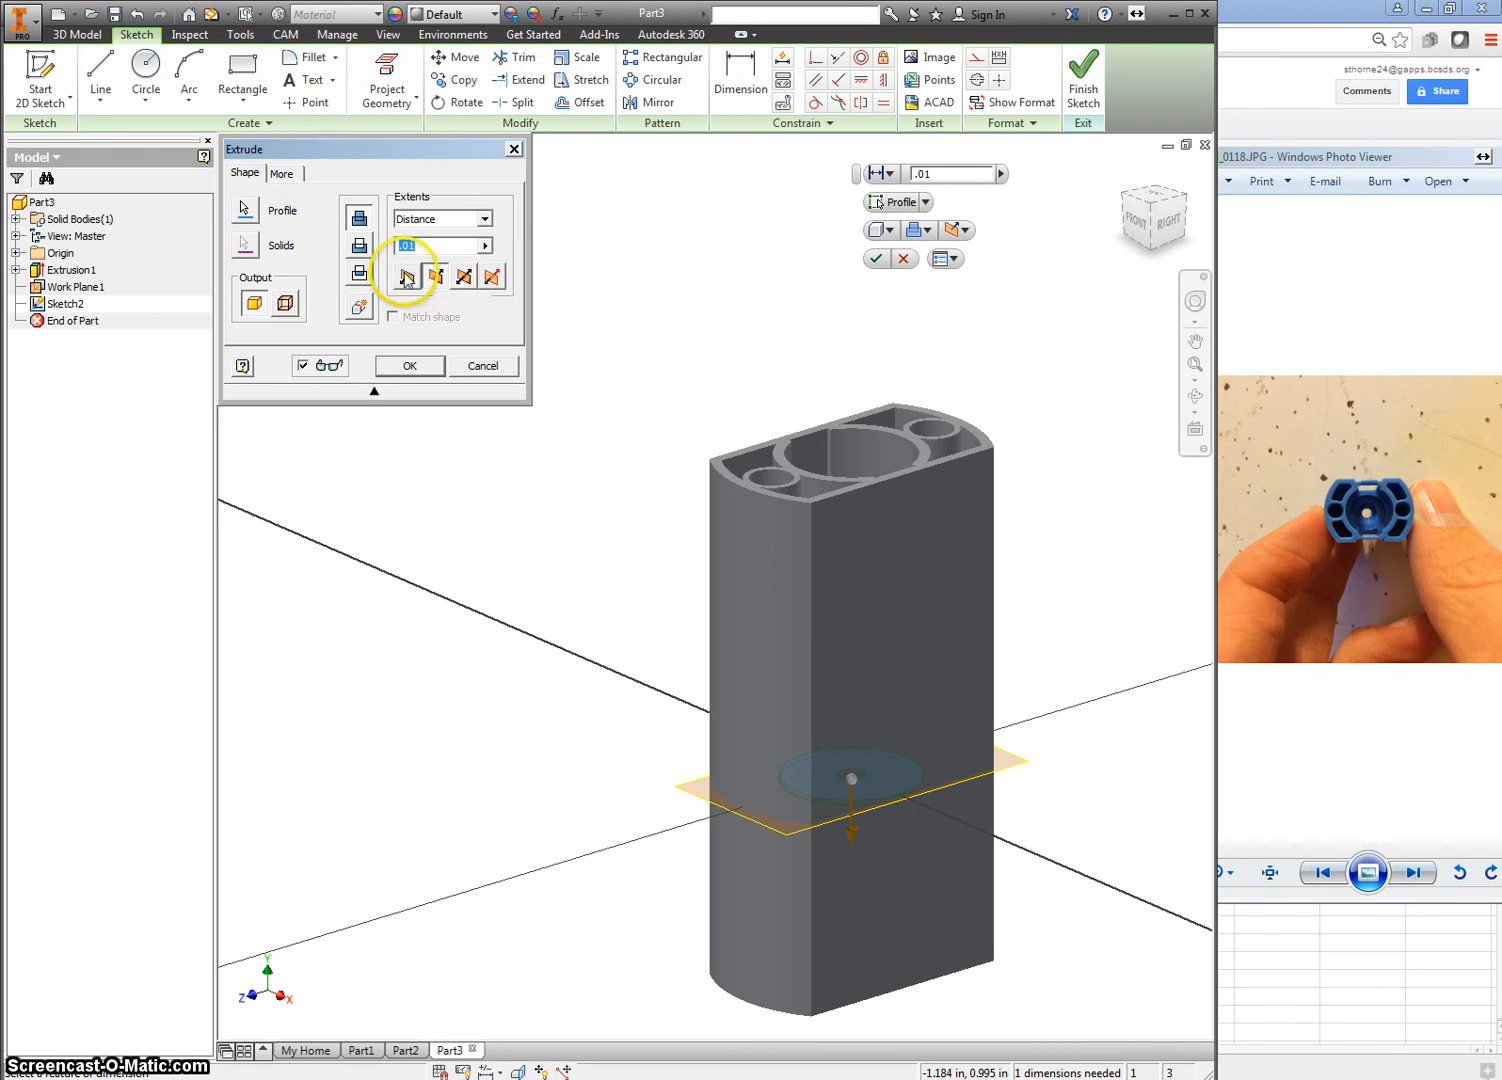
{"action": "left_click", "coordinate": [435, 279]}
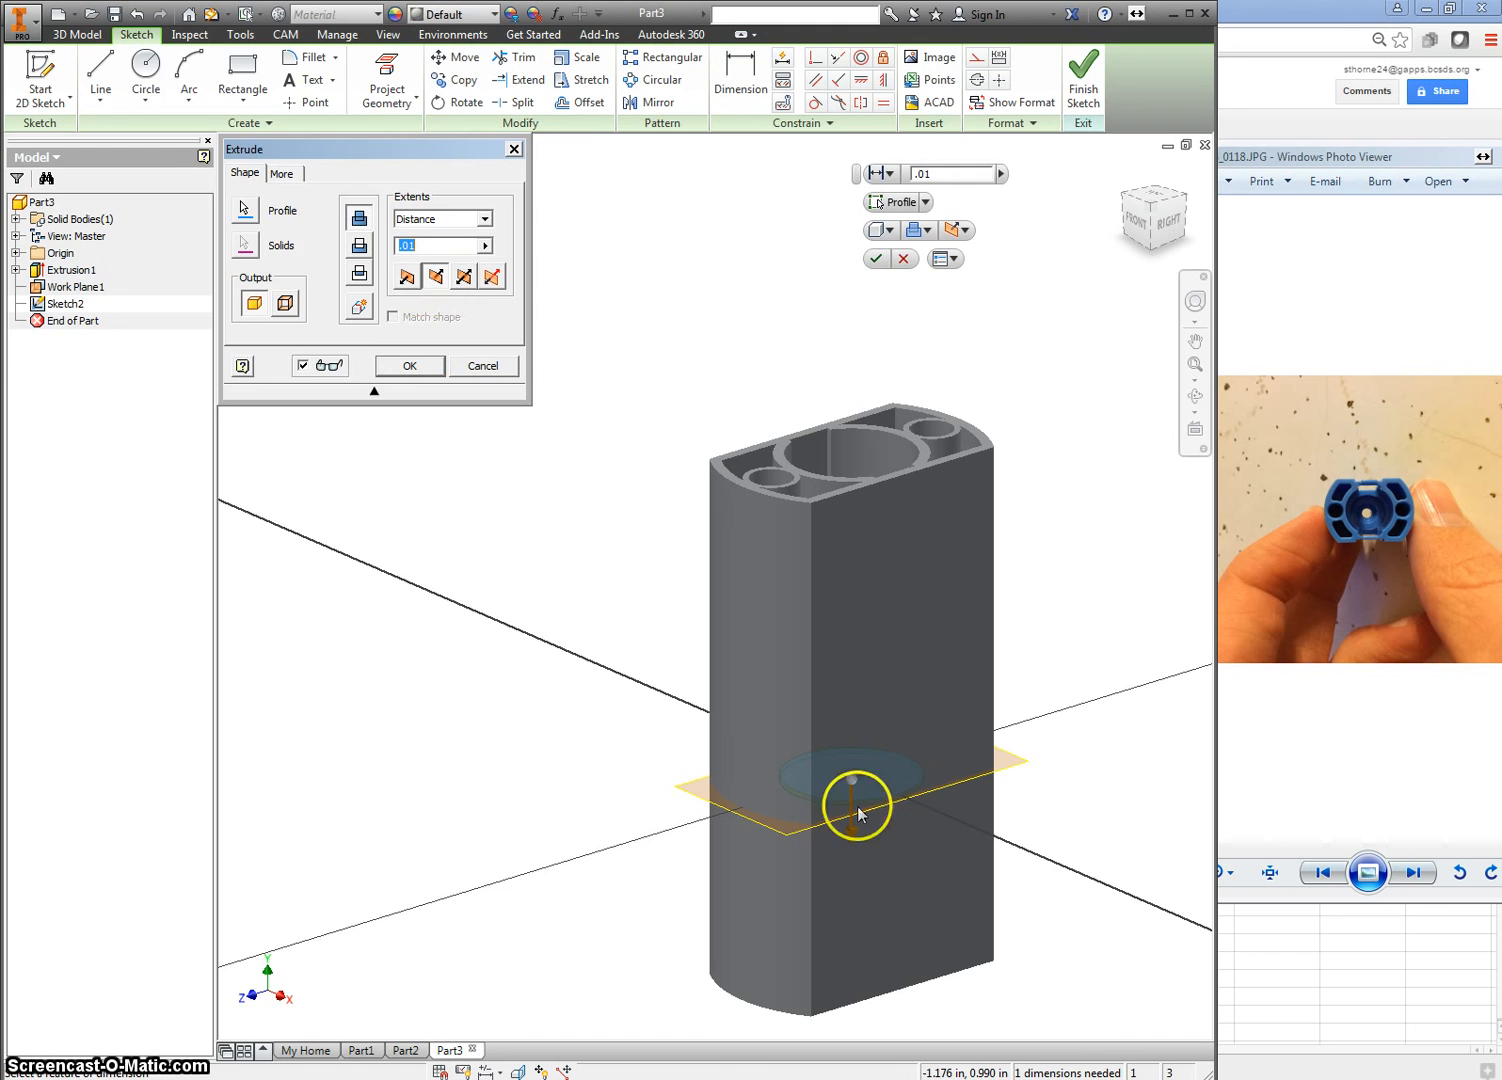
{"action": "left_click", "coordinate": [400, 365]}
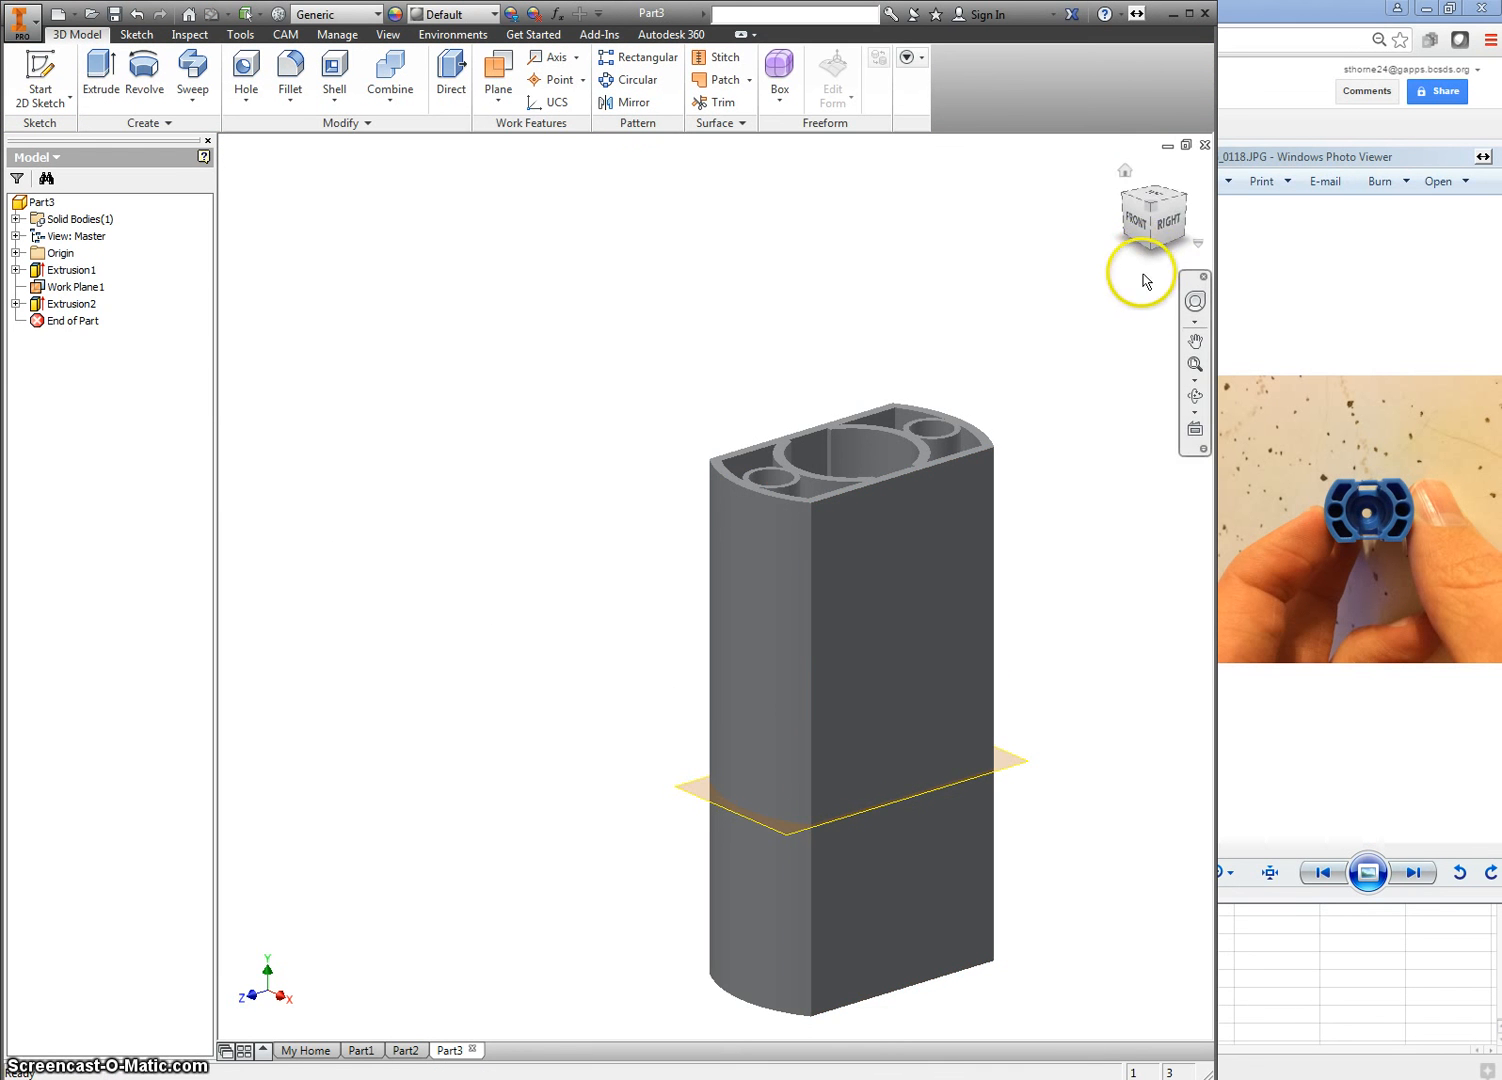
Start a new sketch on the YZ plane and slice the graphics to expose the body's interior.
{"action": "left_click", "coordinate": [1182, 195]}
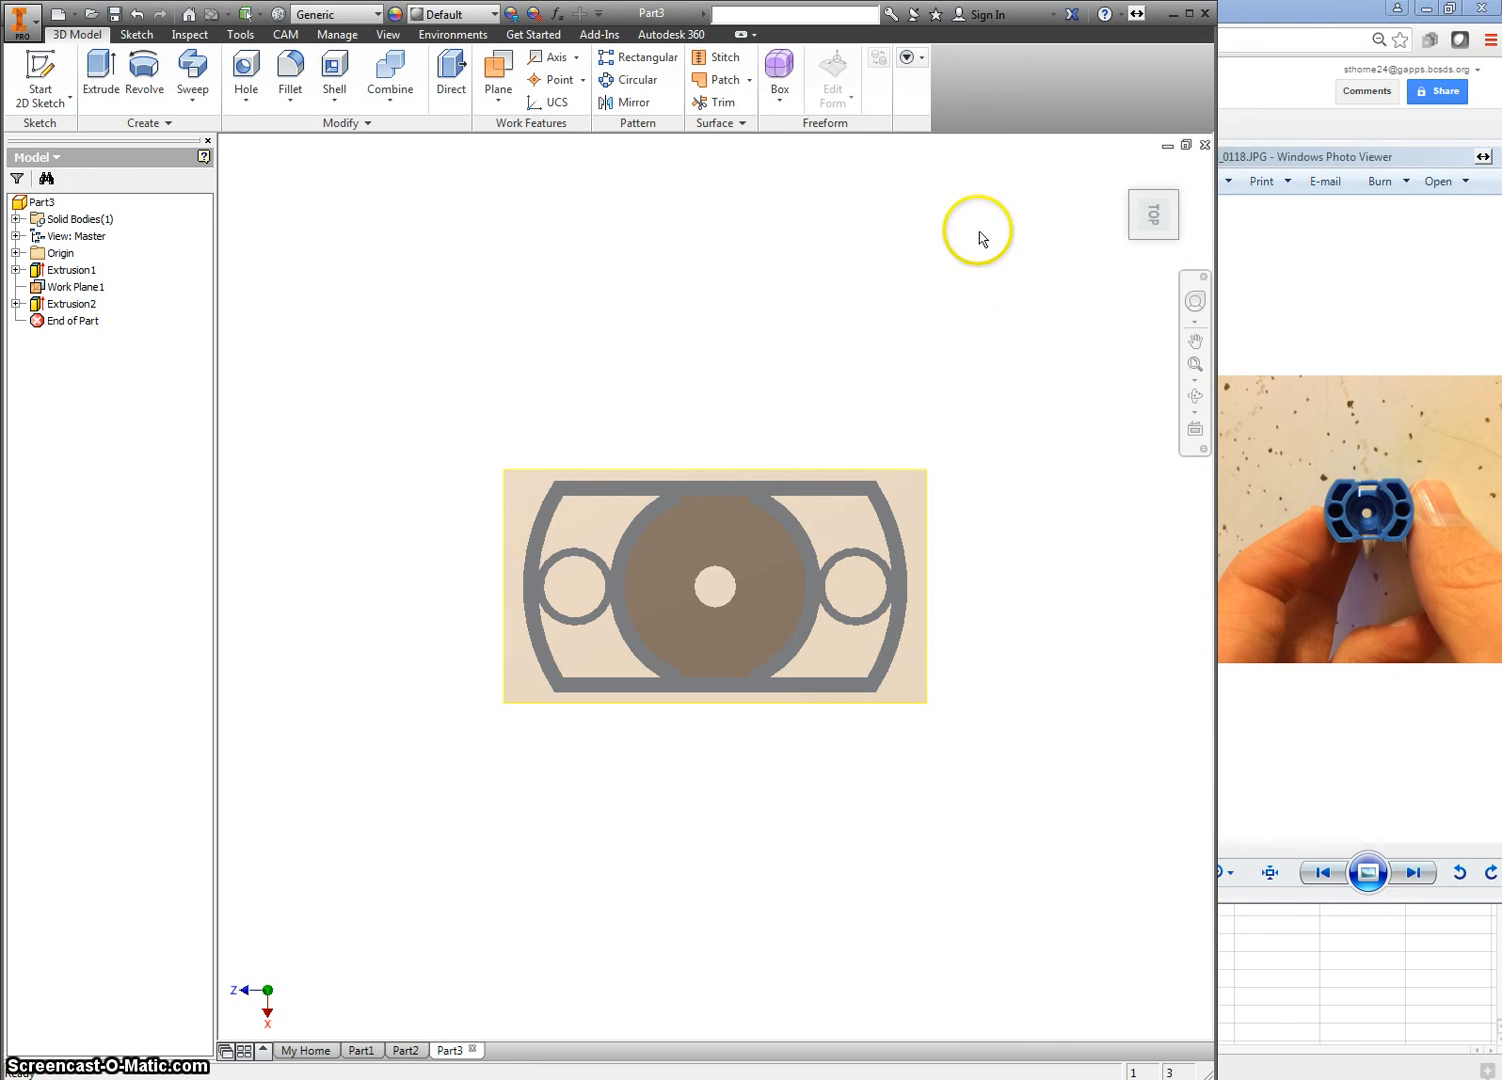
{"action": "left_click", "coordinate": [1126, 171]}
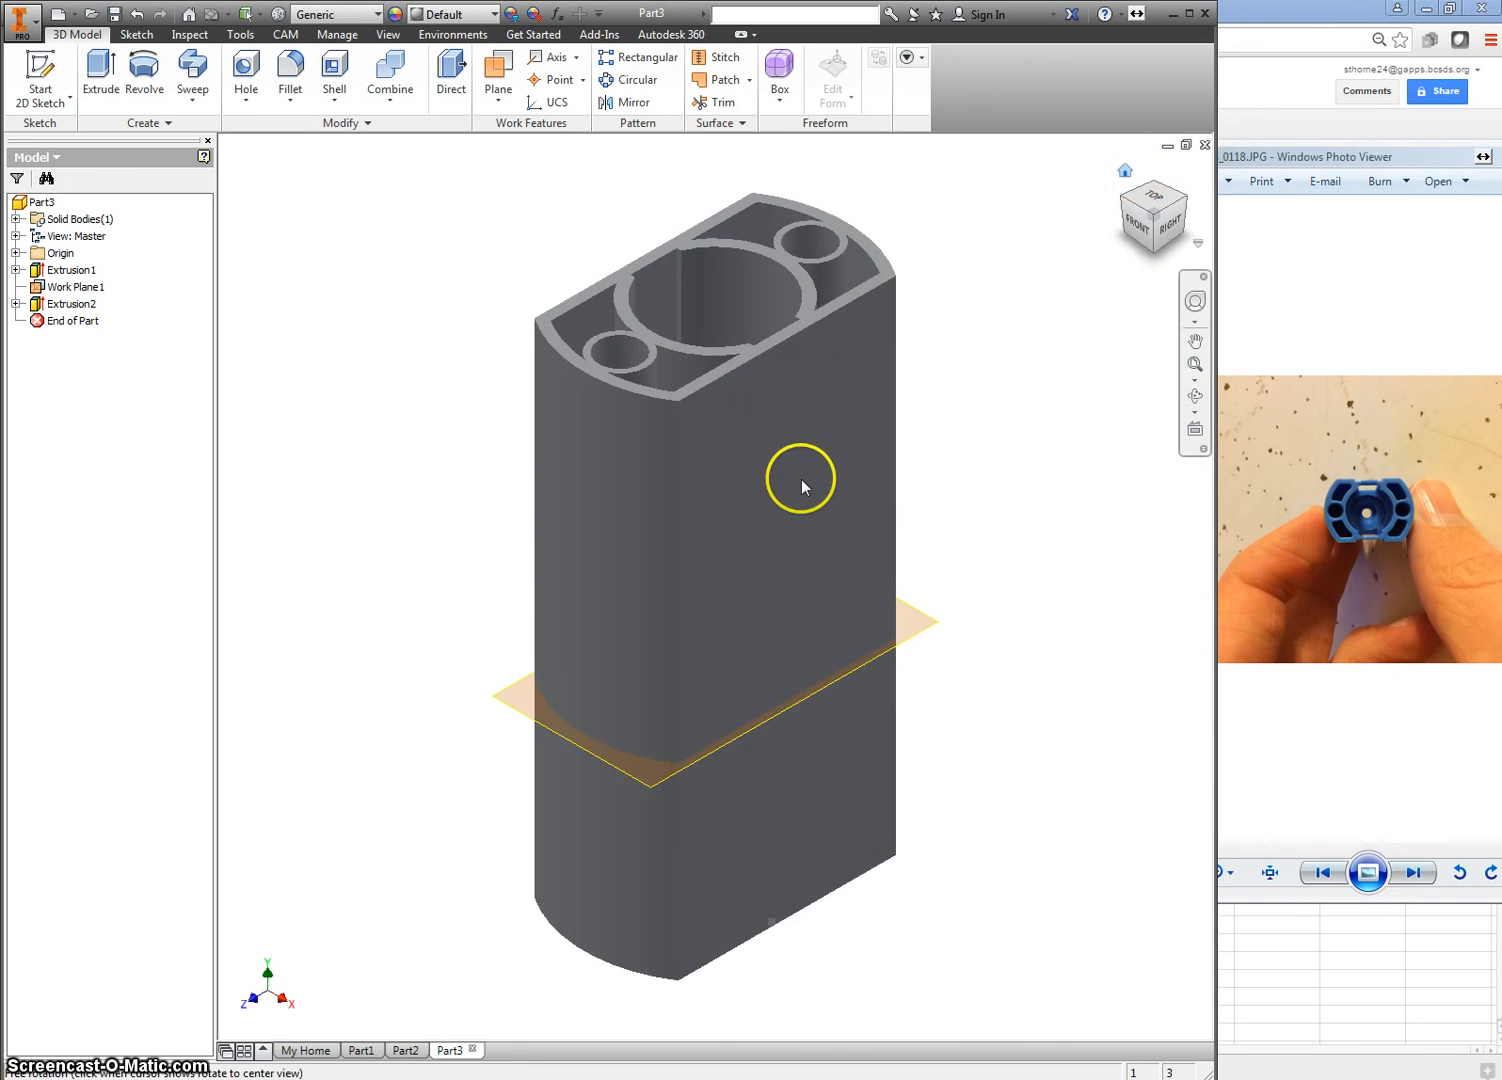
{"action": "left_click", "coordinate": [16, 253]}
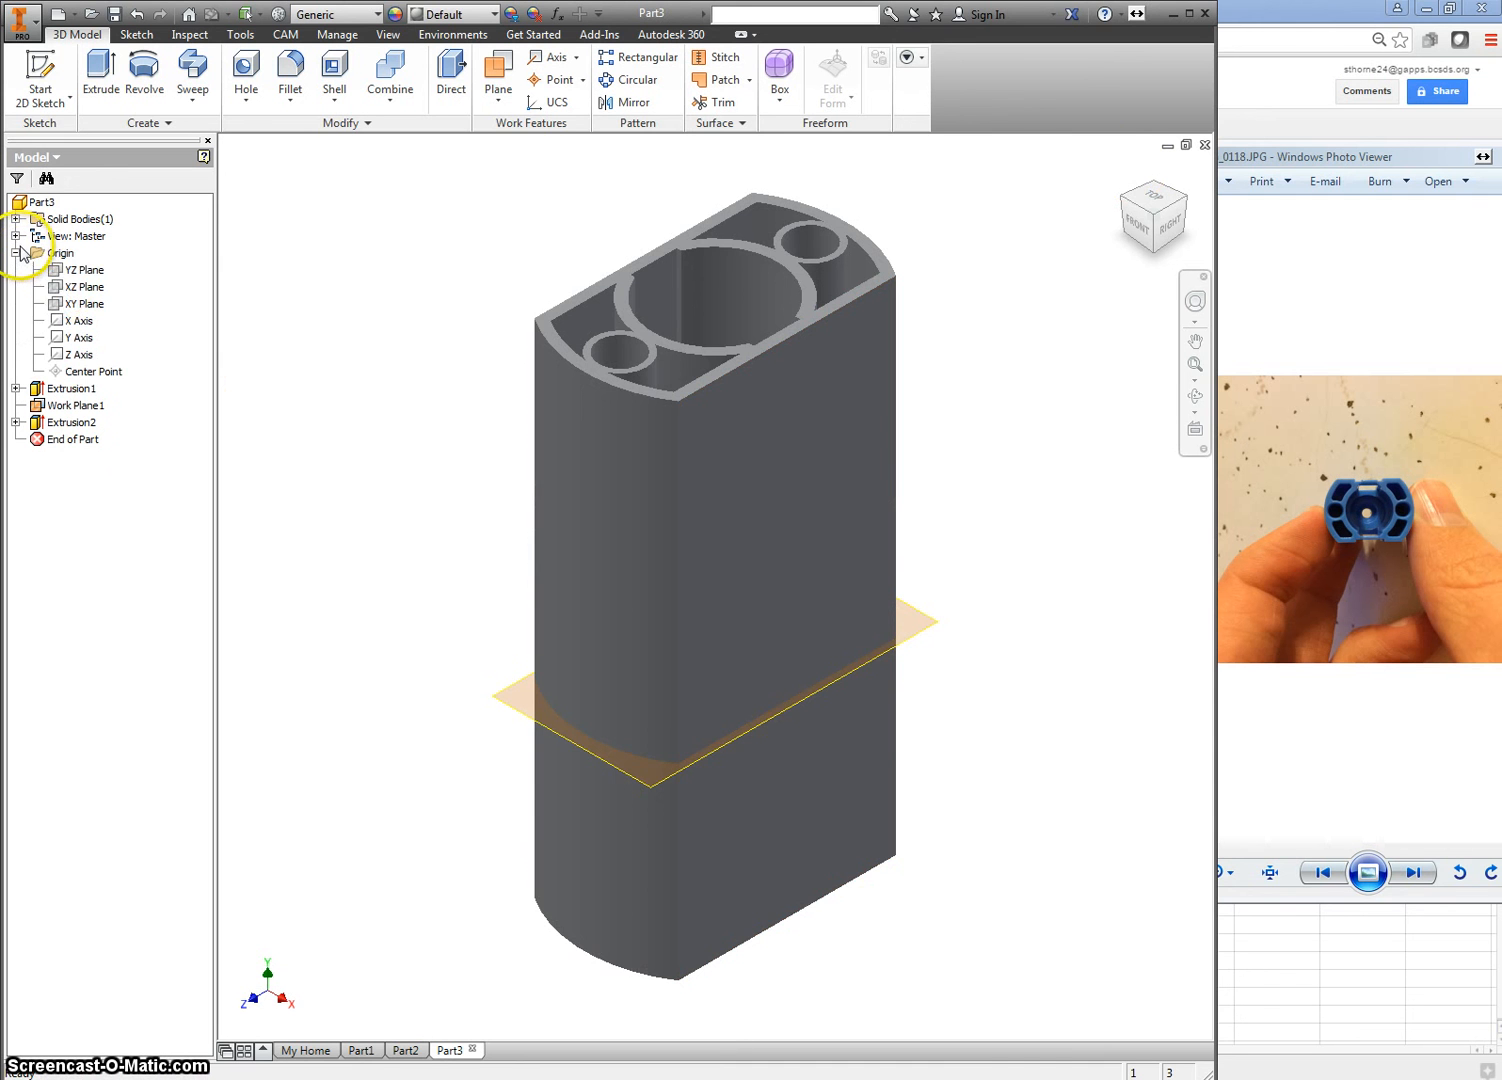
{"action": "left_click", "coordinate": [70, 270]}
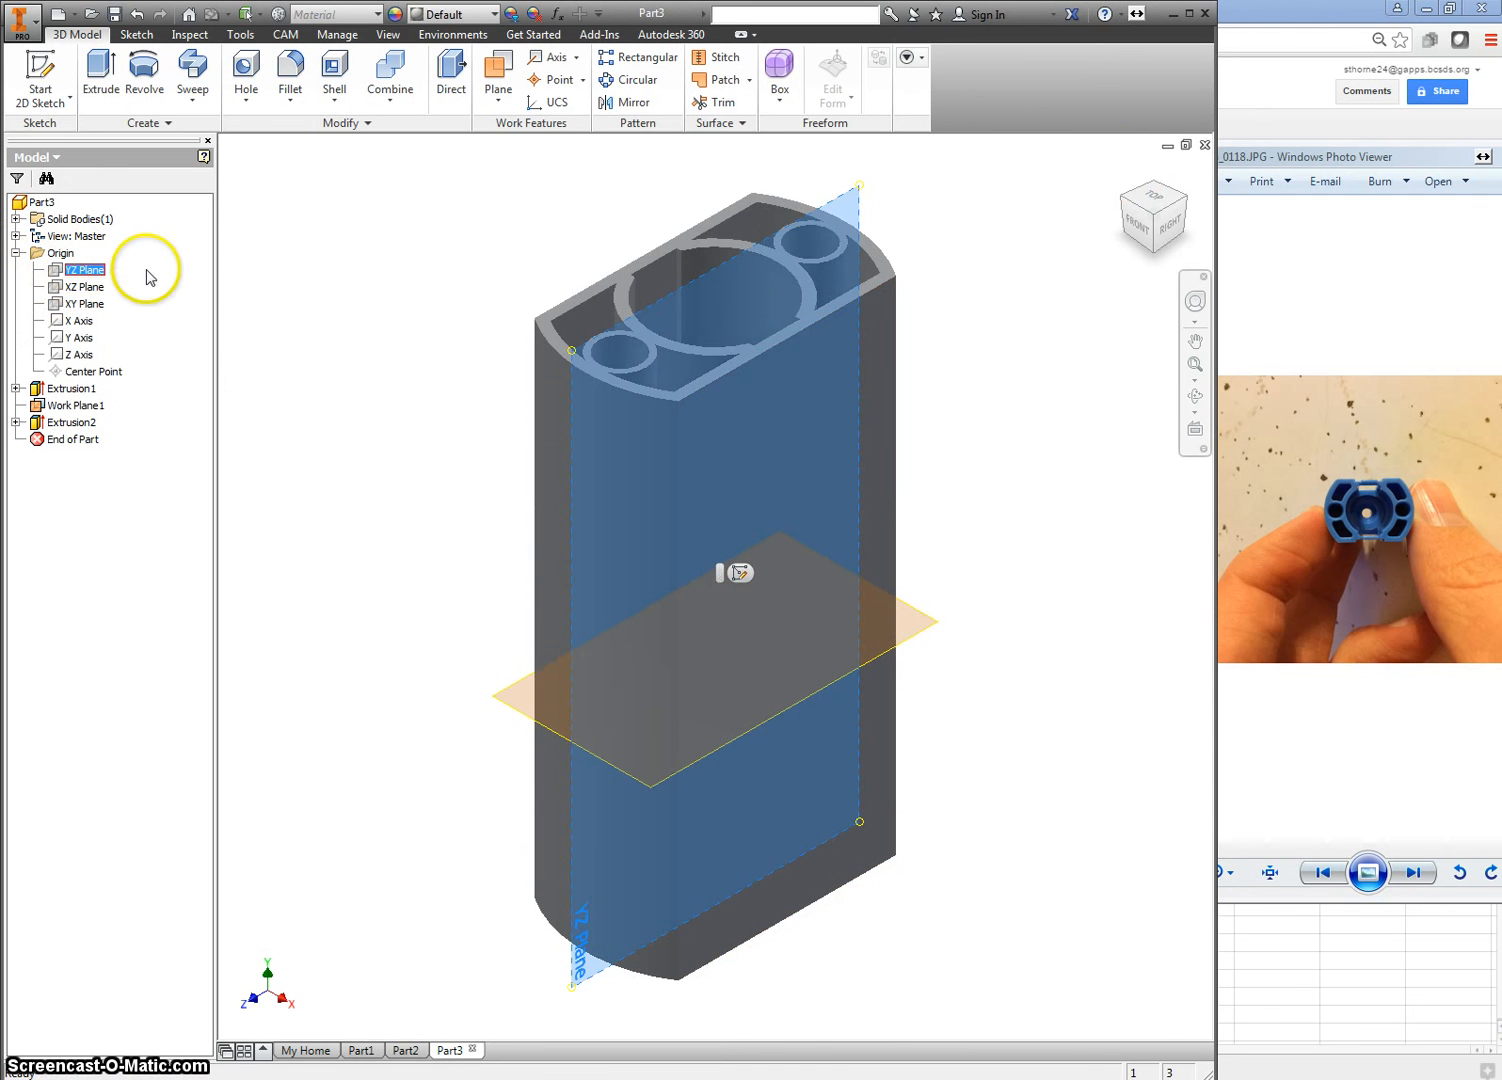
{"action": "right_click", "coordinate": [82, 277]}
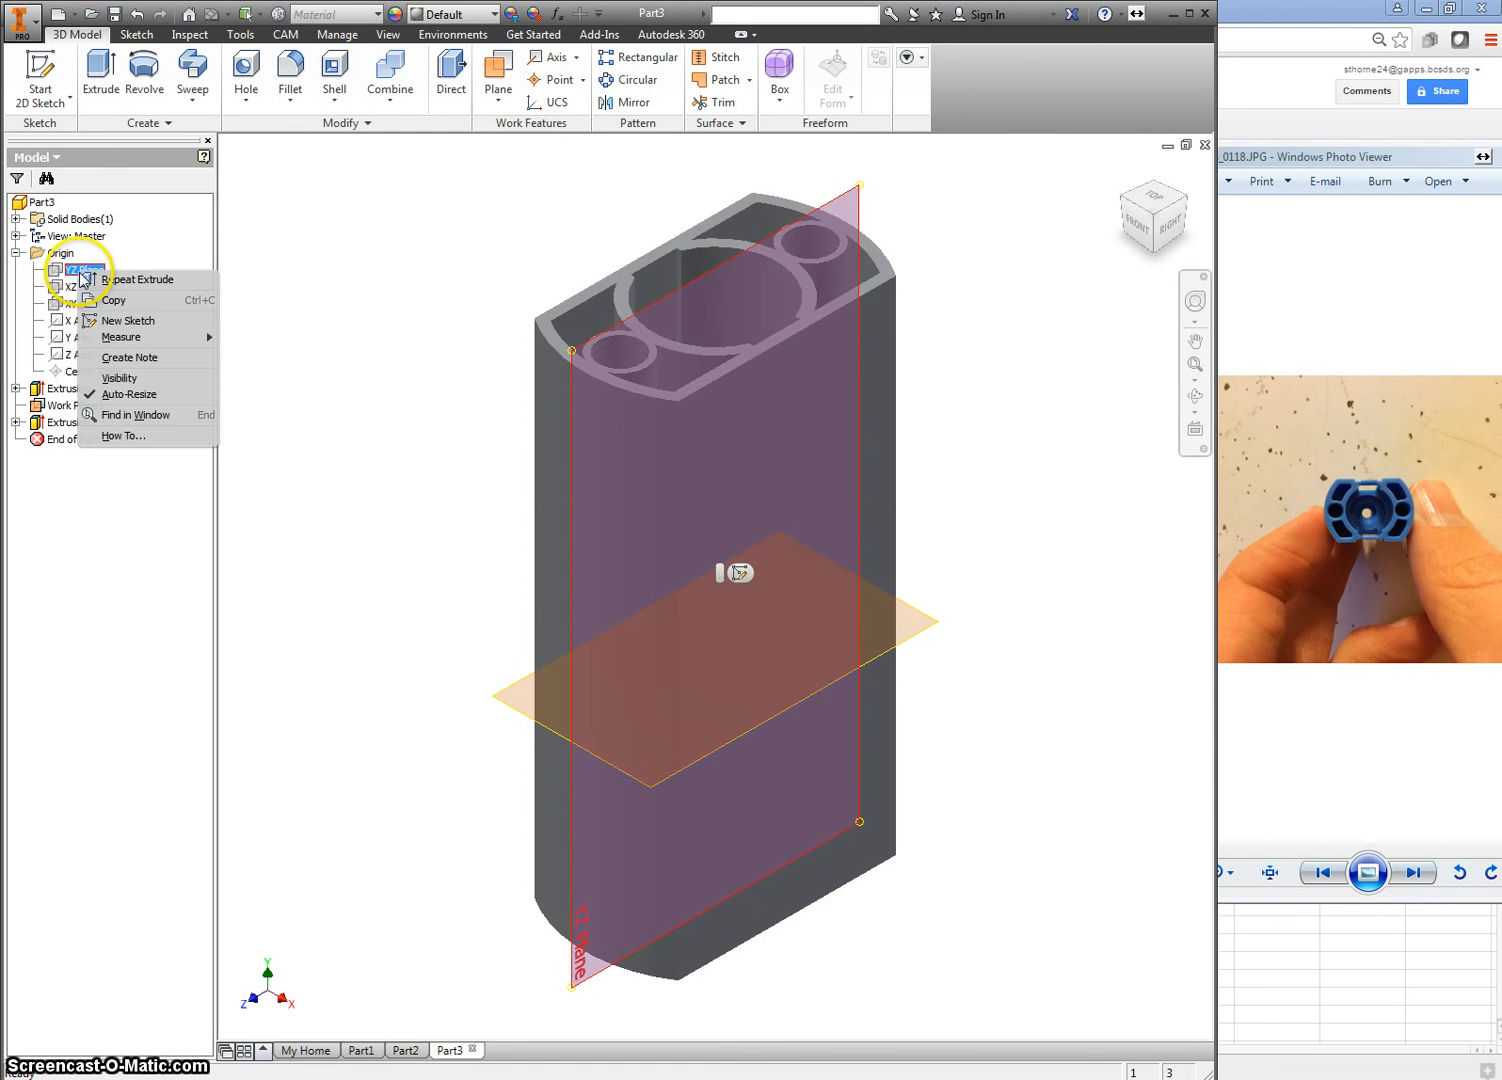
{"action": "left_click", "coordinate": [102, 315]}
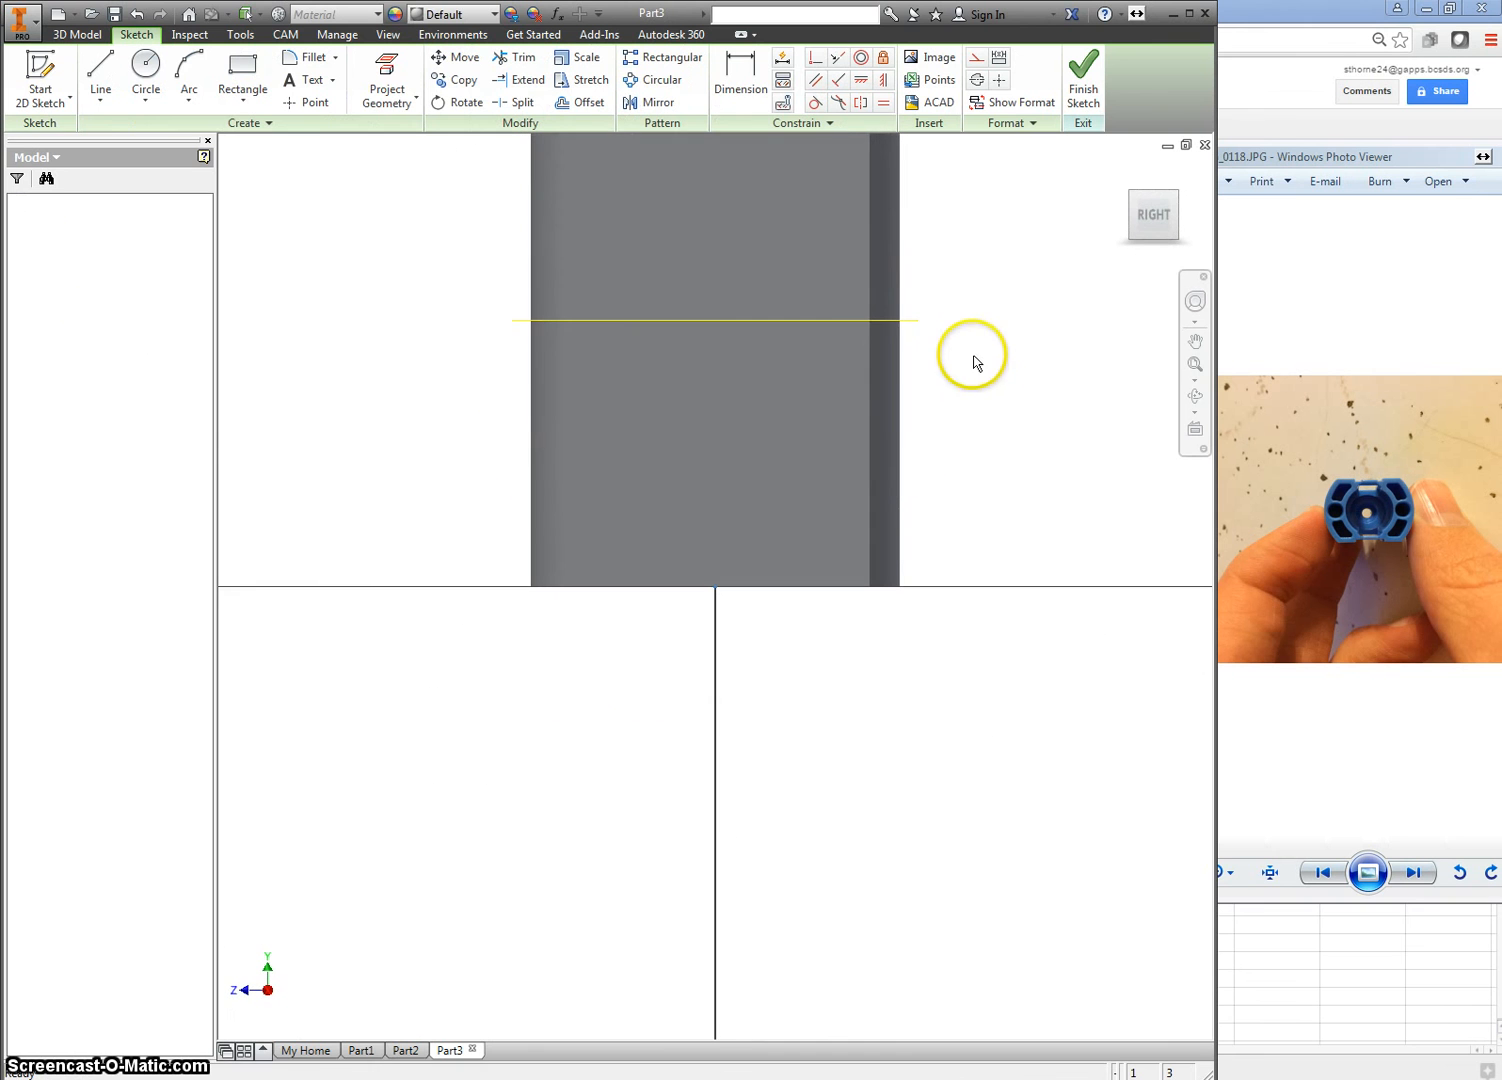
{"action": "right_click", "coordinate": [972, 356]}
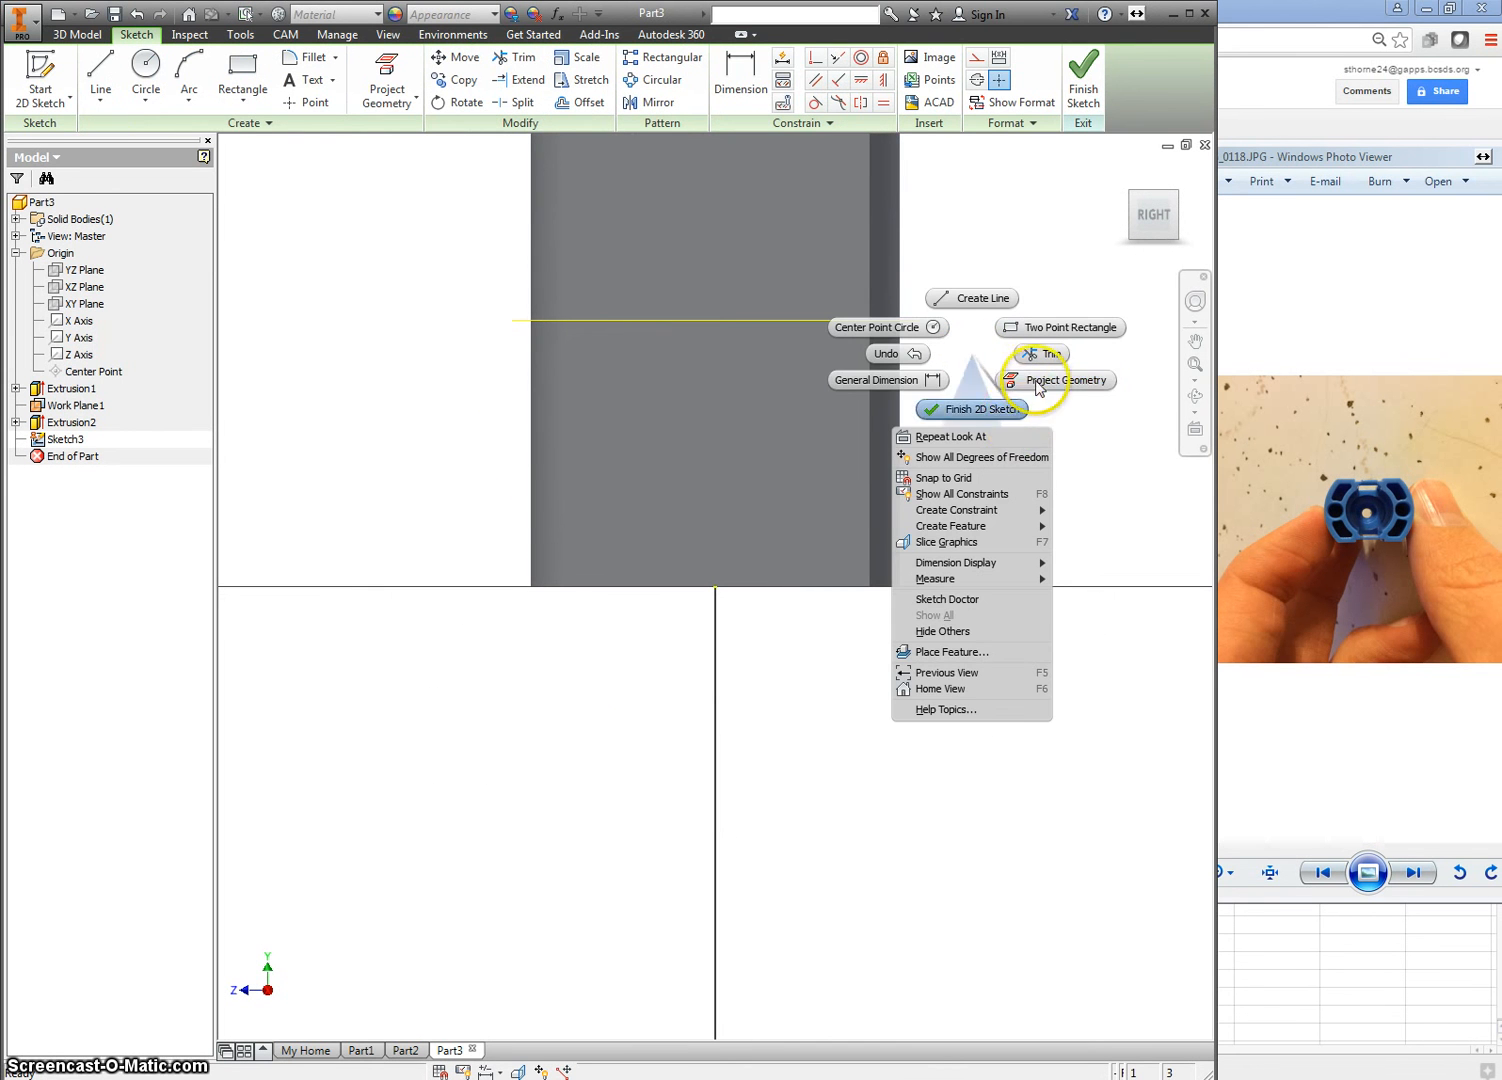
{"action": "left_click", "coordinate": [985, 545]}
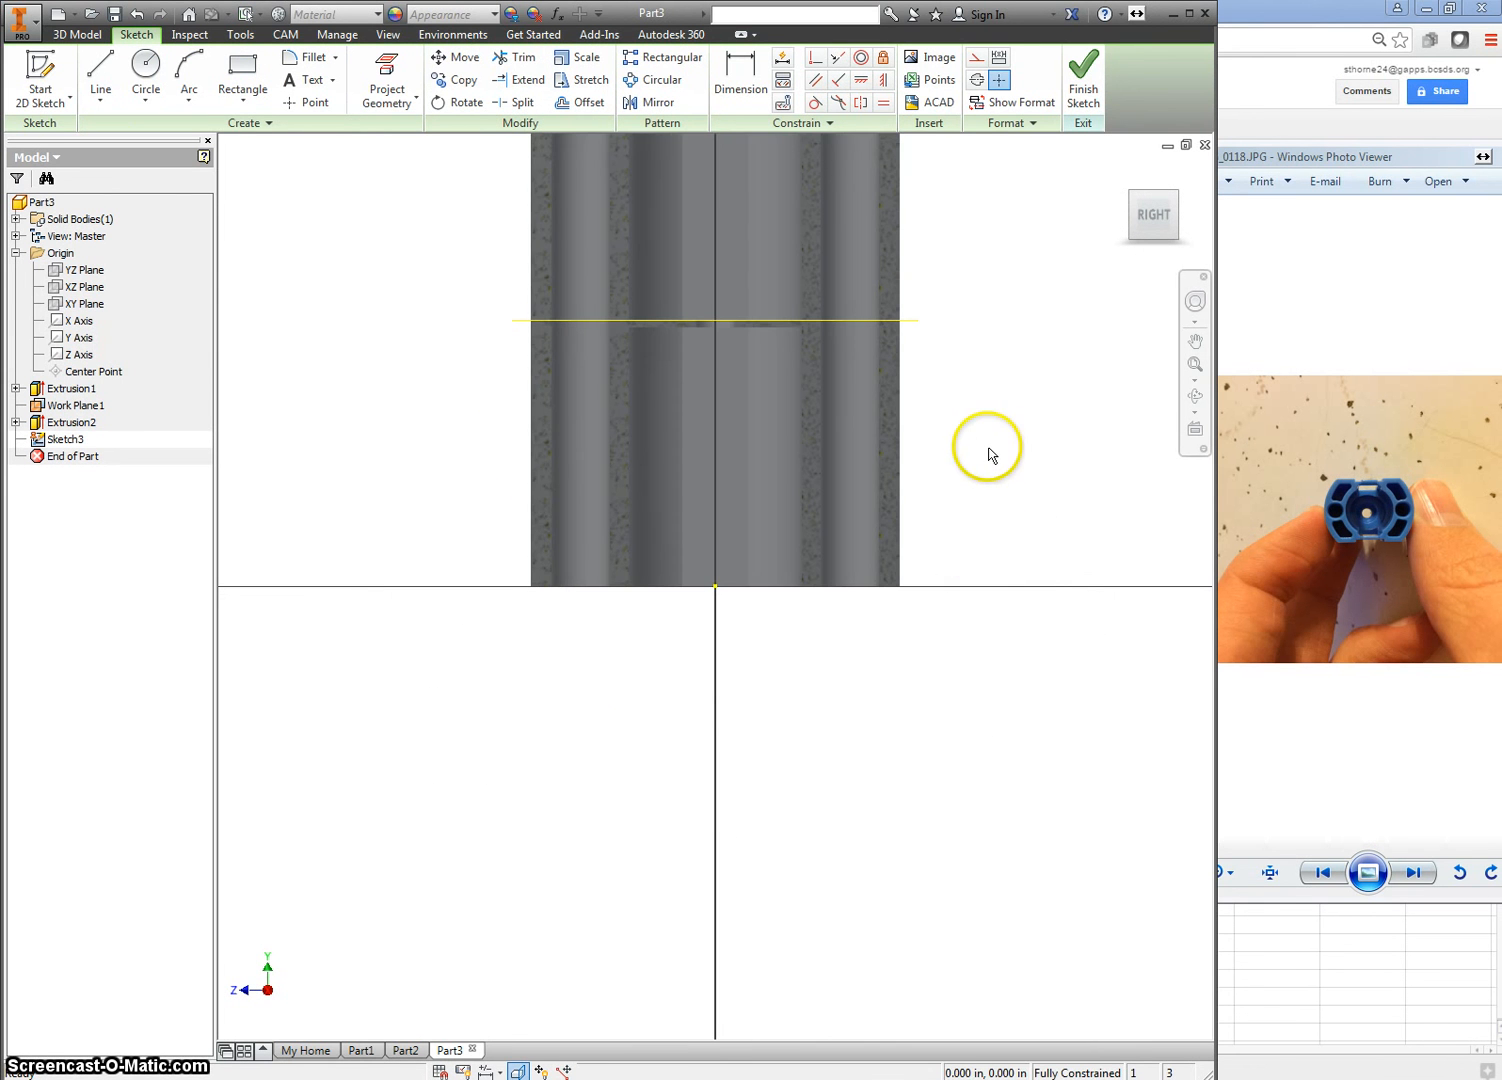
Sketch a shallow three-point arc from the disc's hole edge to its top surface line, and make it tangent to that line.
{"action": "scroll", "coordinate": [670, 322], "scroll_direction": "up", "scroll_amount": 5}
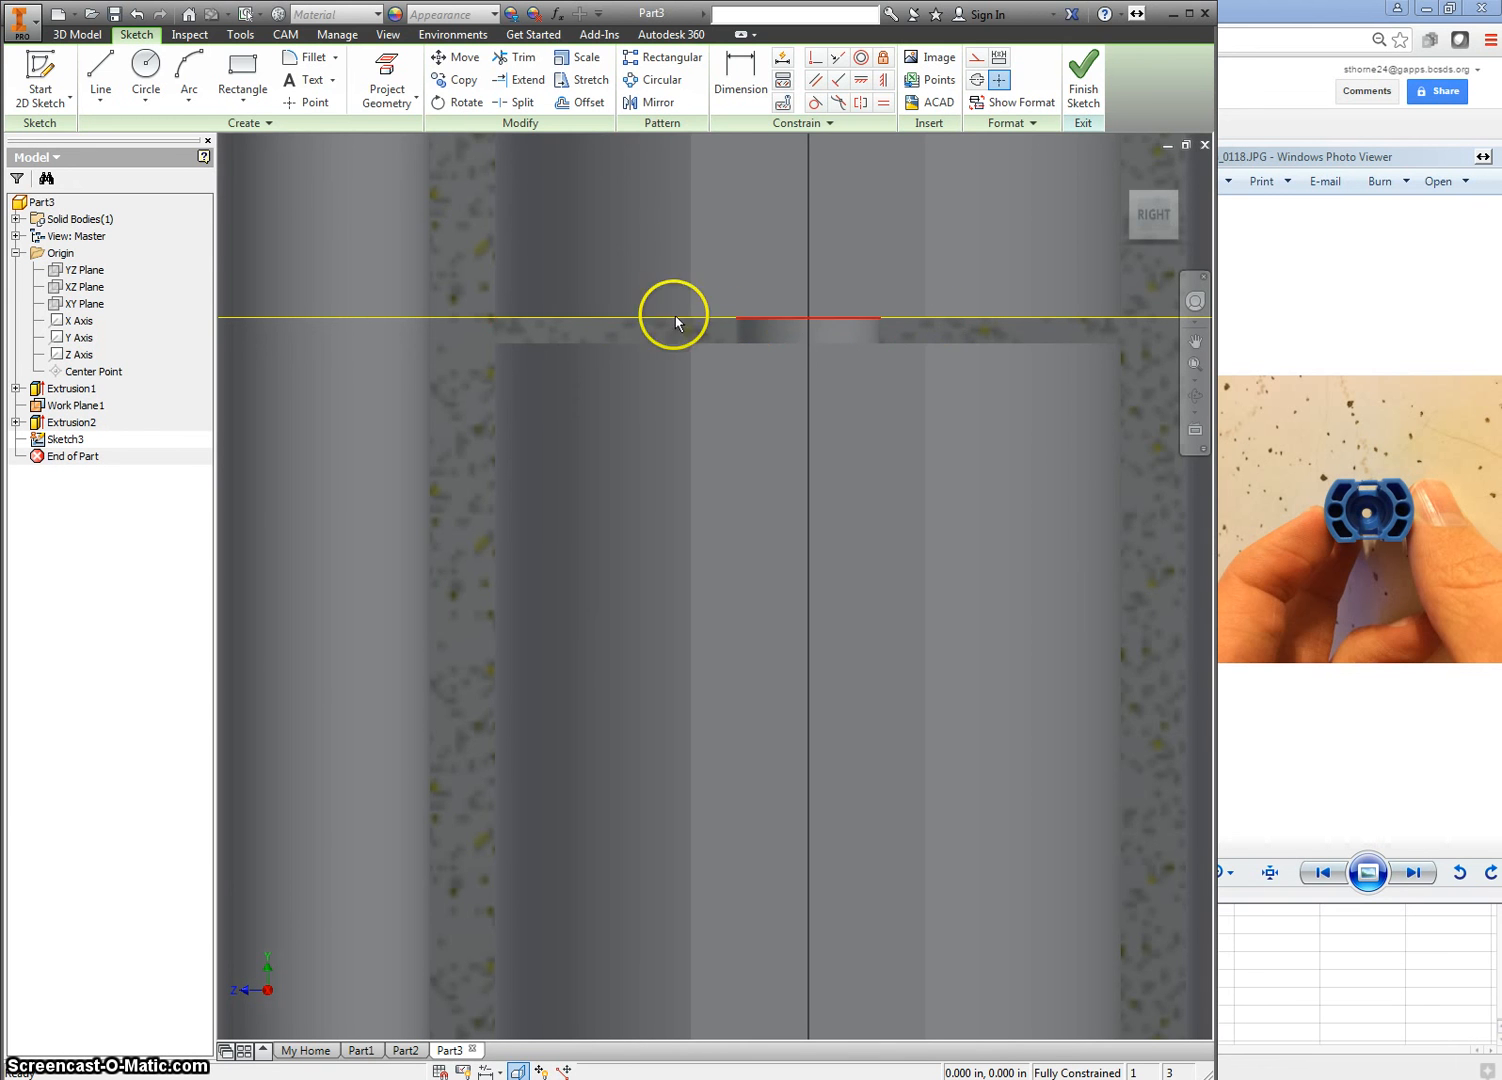
{"action": "left_click", "coordinate": [195, 70]}
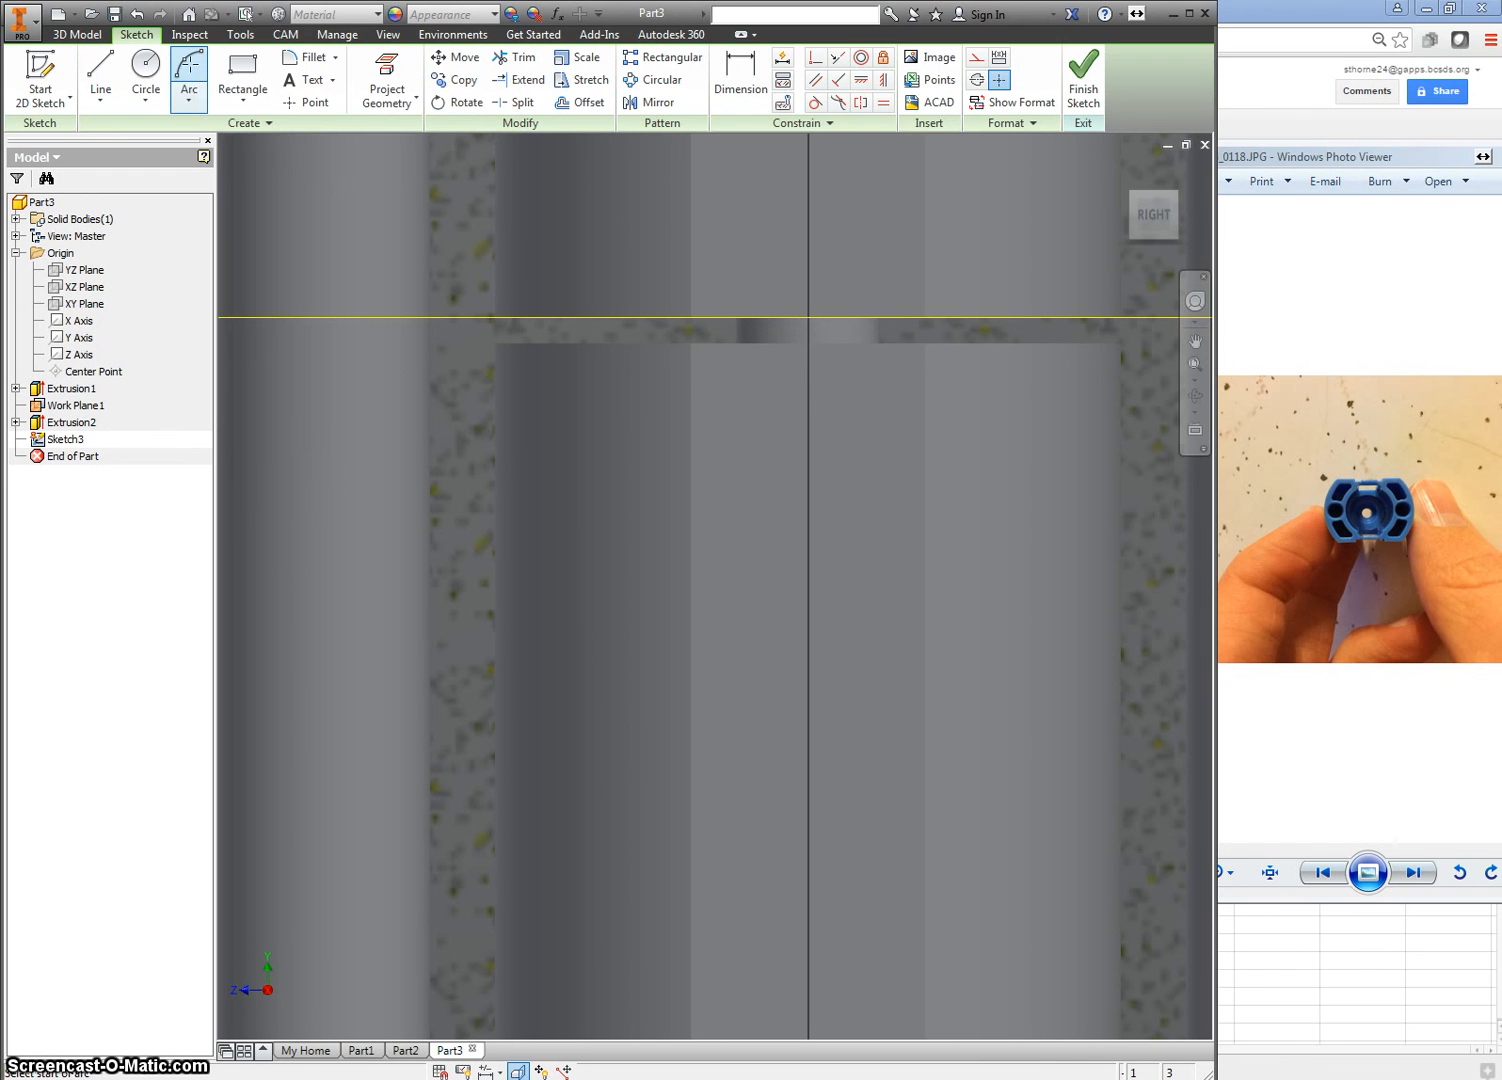
{"action": "left_click", "coordinate": [737, 330]}
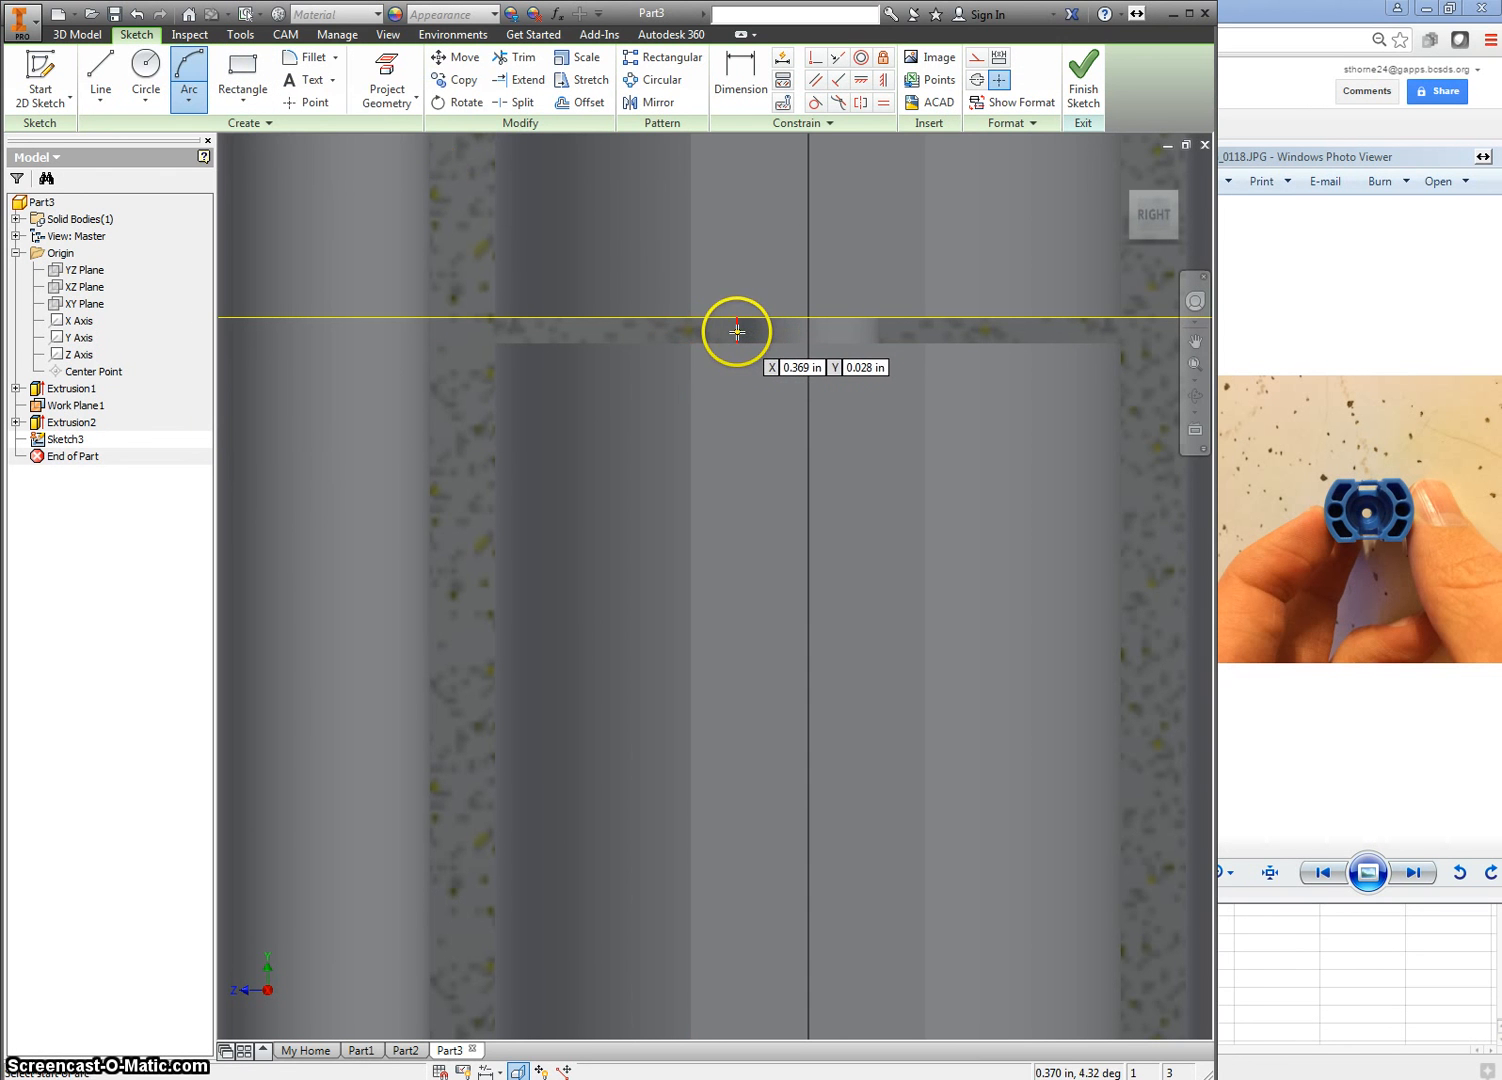
{"action": "left_click", "coordinate": [605, 318]}
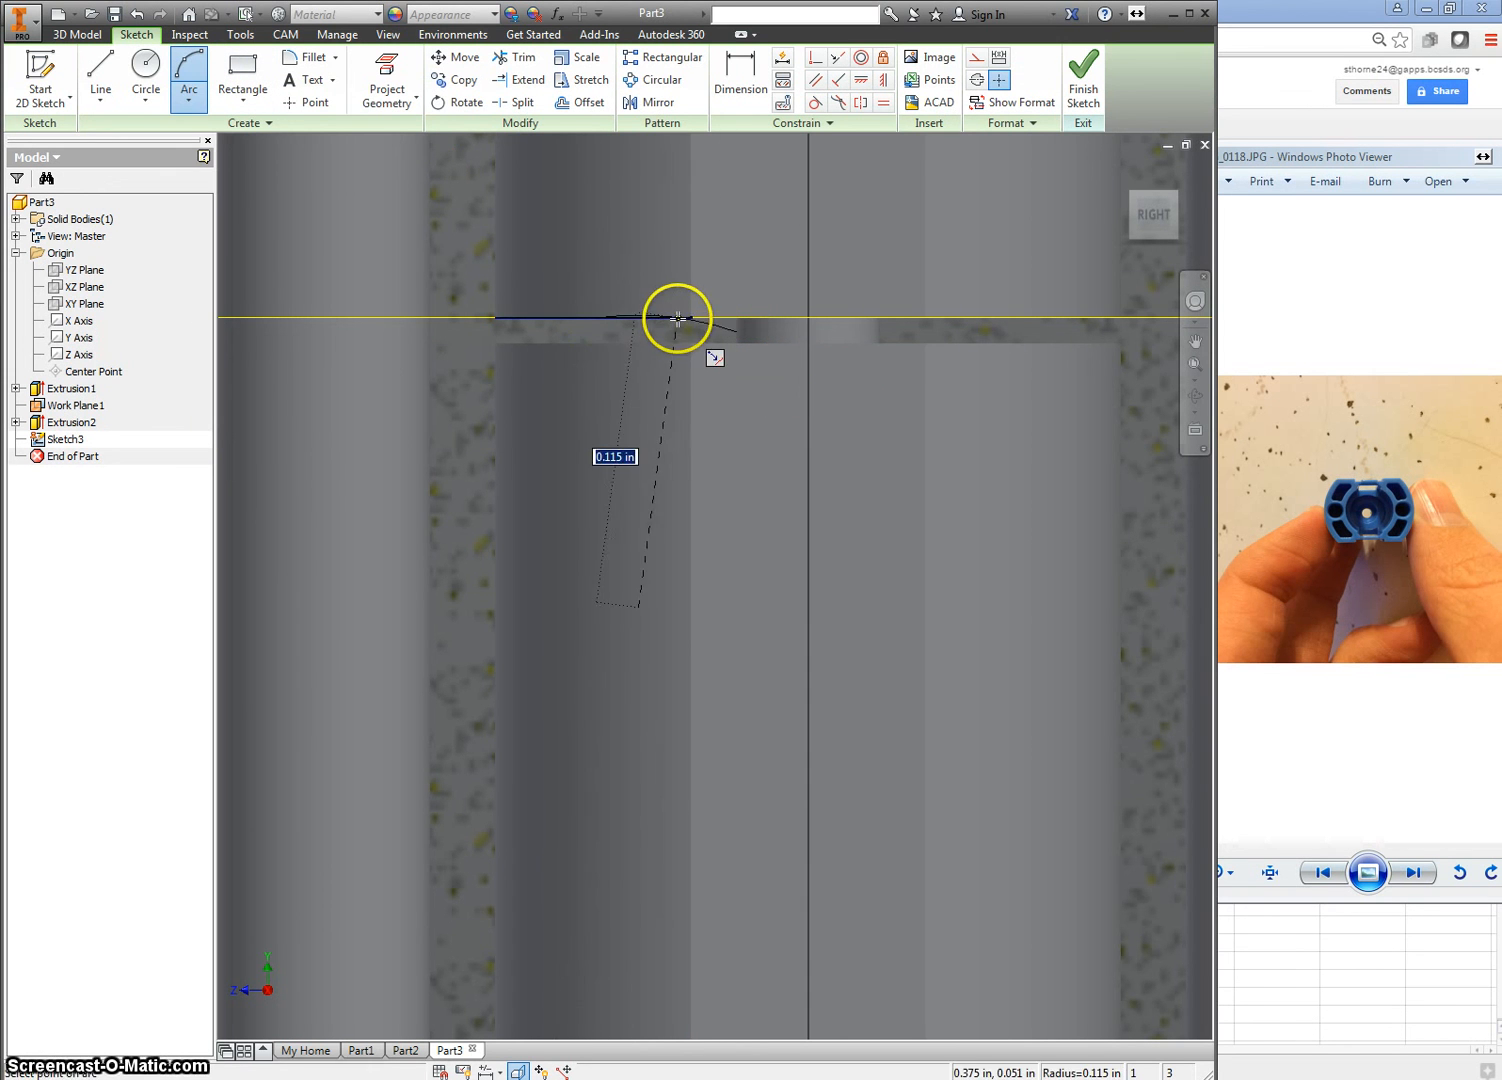
{"action": "scroll", "coordinate": [677, 318], "scroll_direction": "up", "scroll_amount": 2}
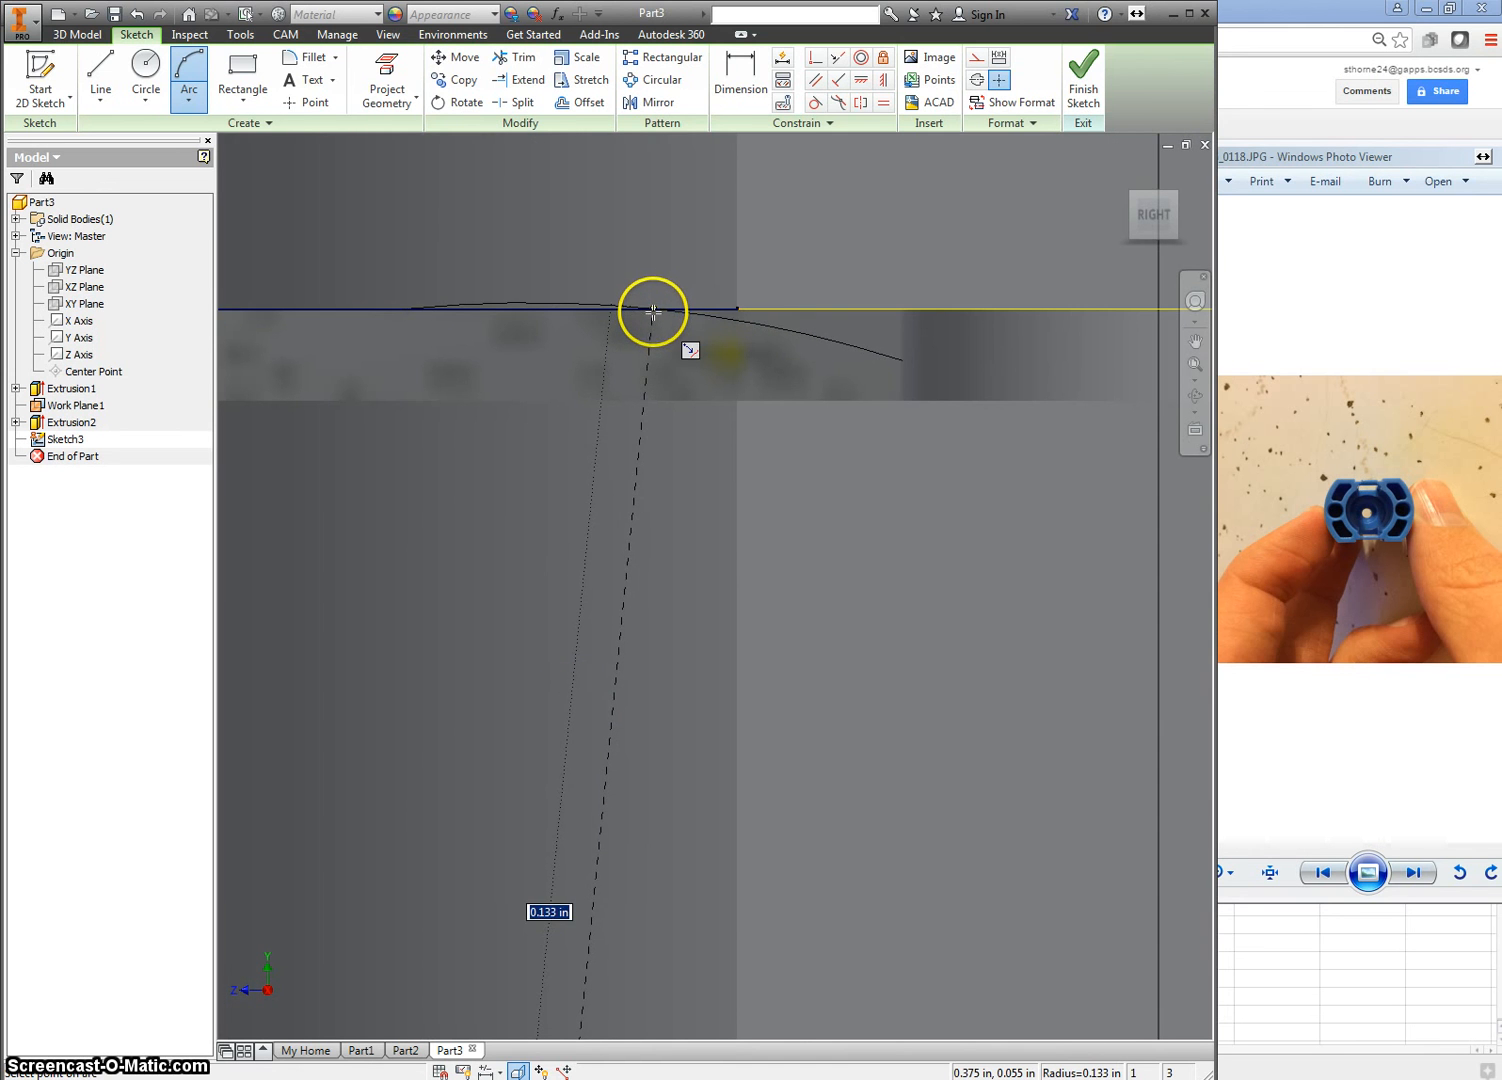
{"action": "left_click", "coordinate": [654, 321]}
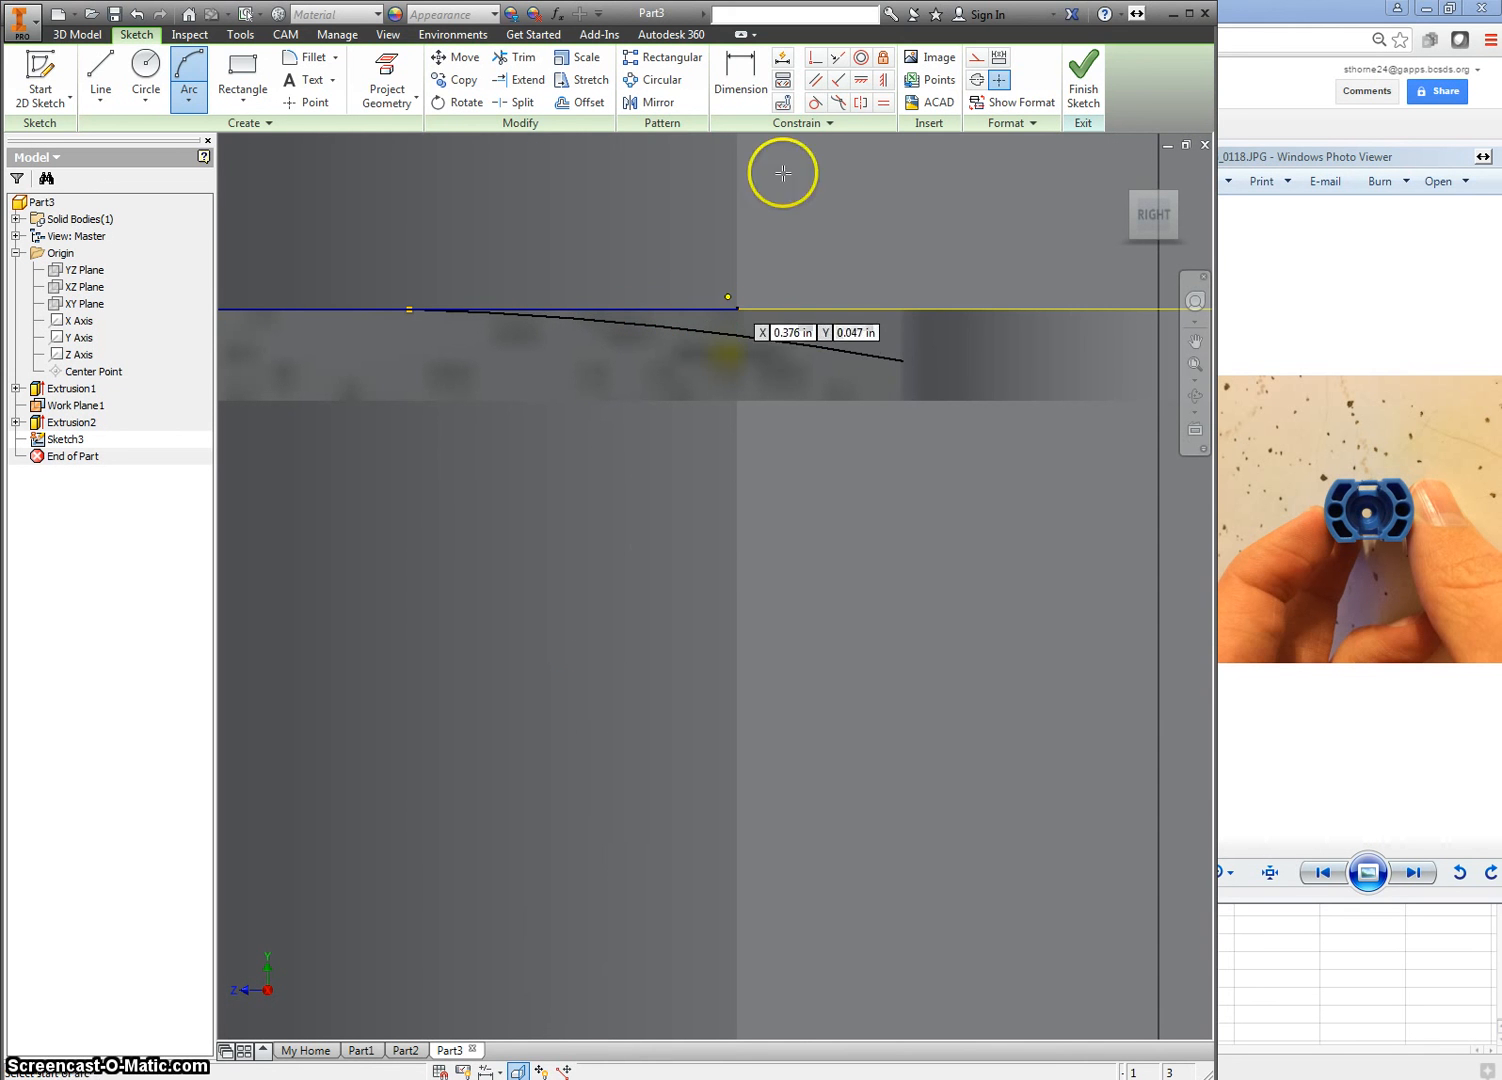
{"action": "left_click", "coordinate": [815, 104]}
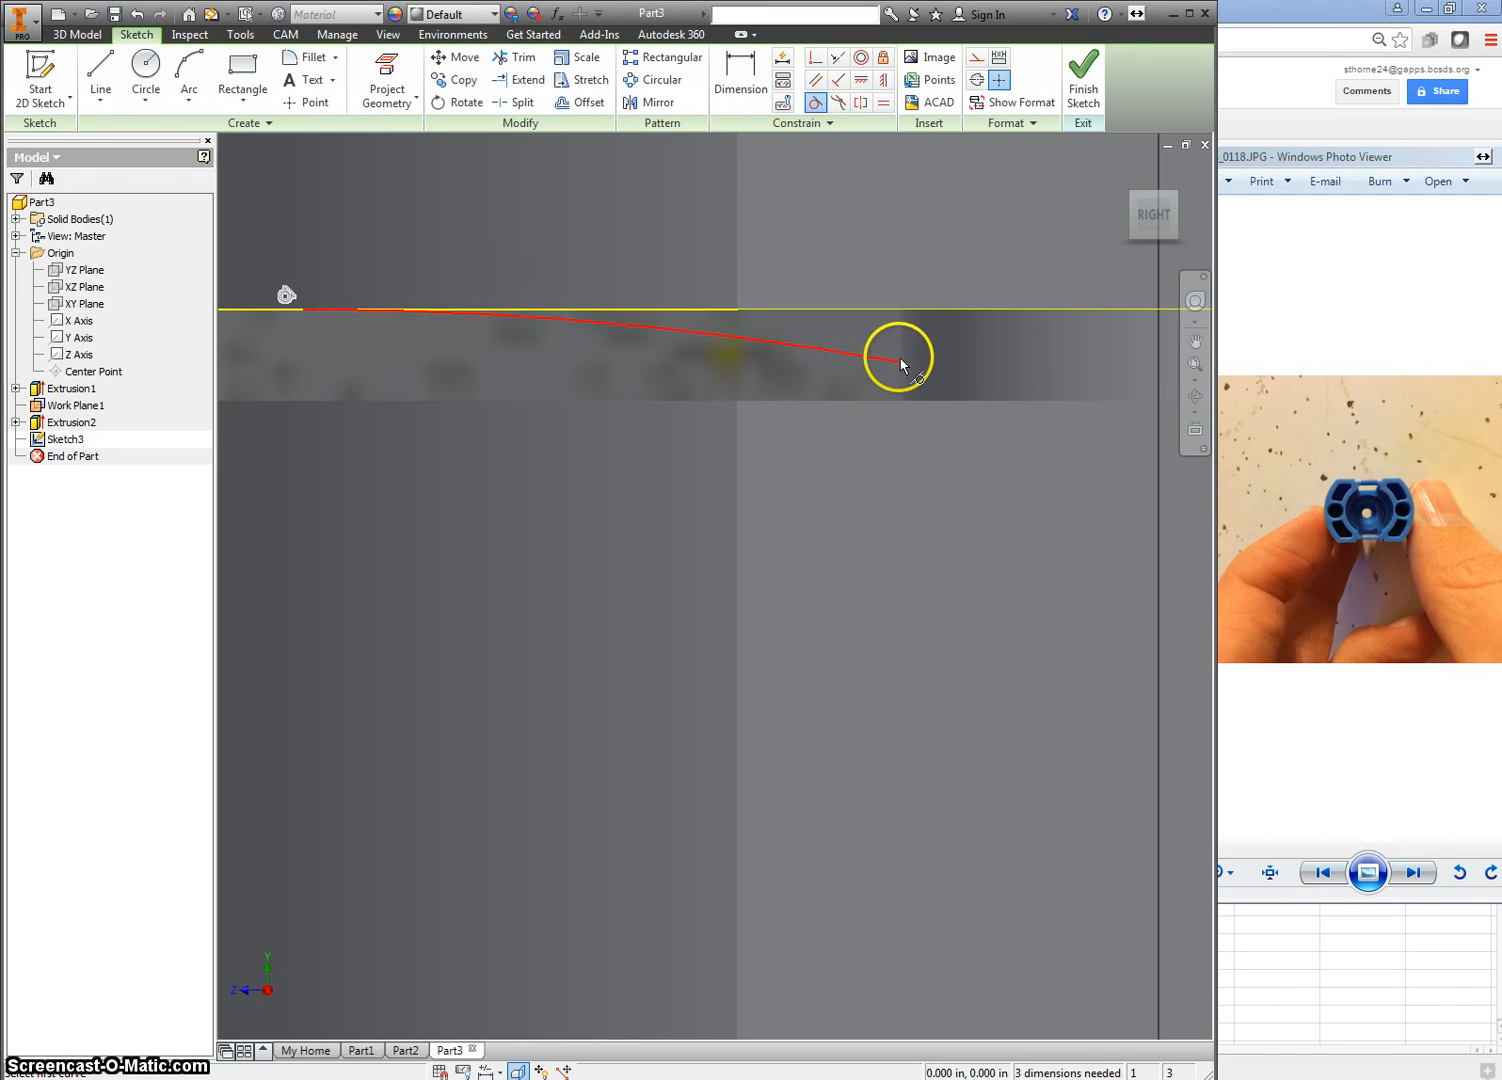
Close the arc into a thin wedge profile with a line along the disc's top surface and a vertical line at the hole edge.
{"action": "right_click", "coordinate": [446, 215]}
{"action": "left_click", "coordinate": [446, 155]}
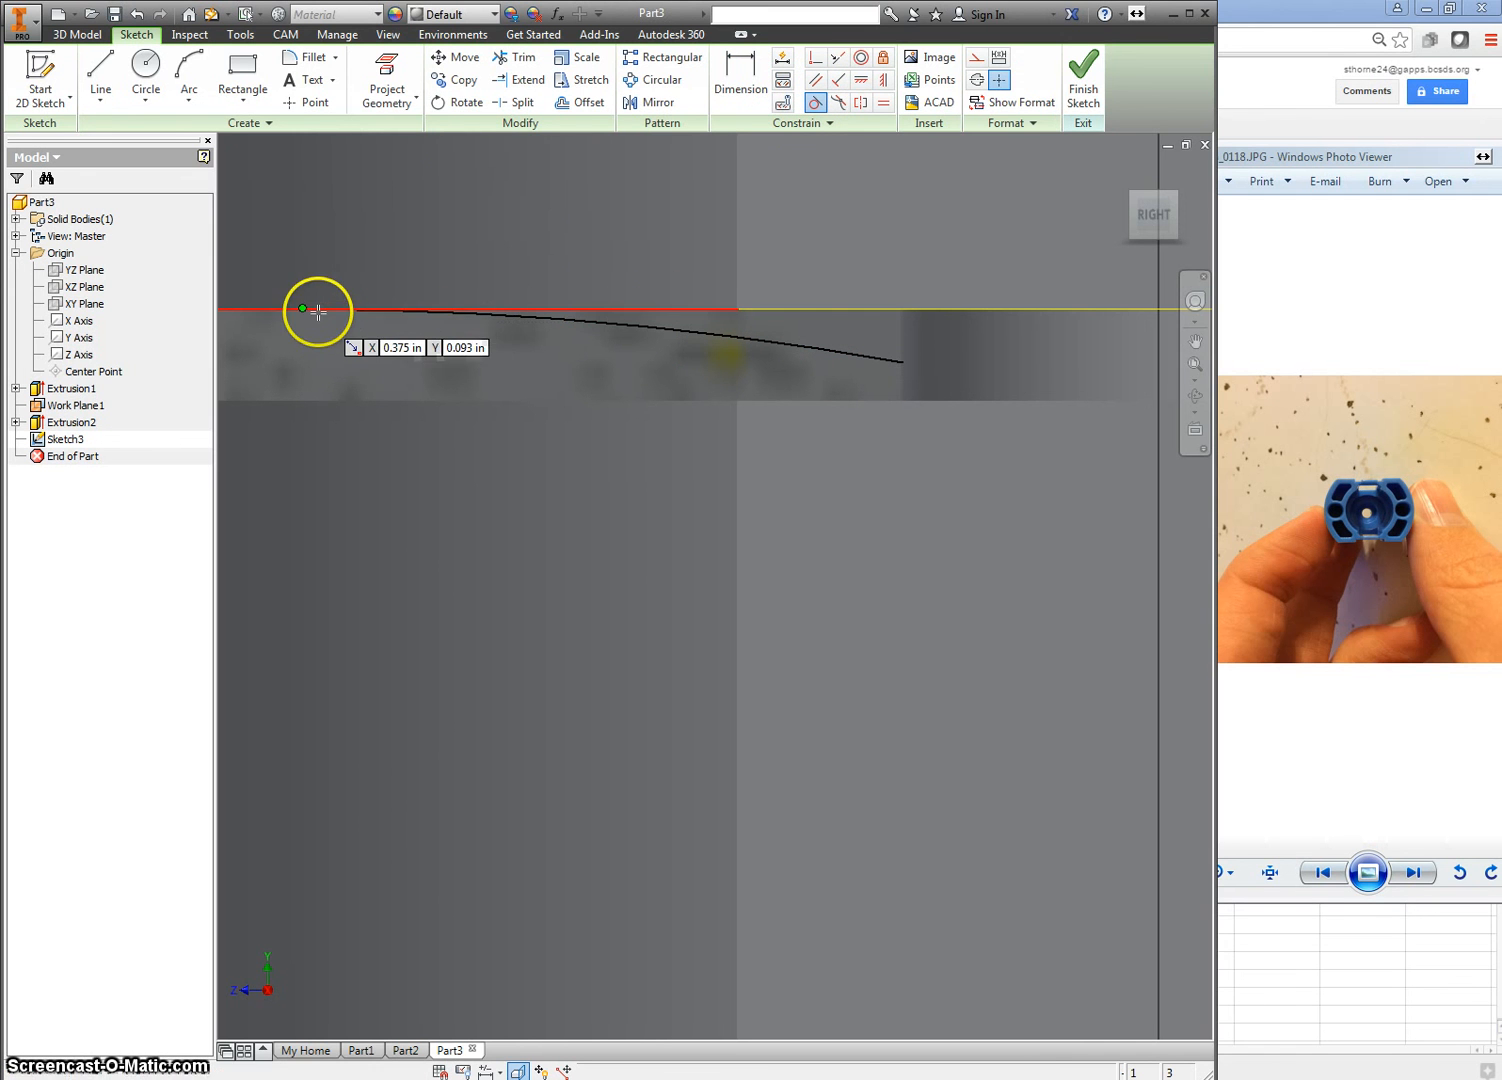
{"action": "left_click", "coordinate": [303, 309]}
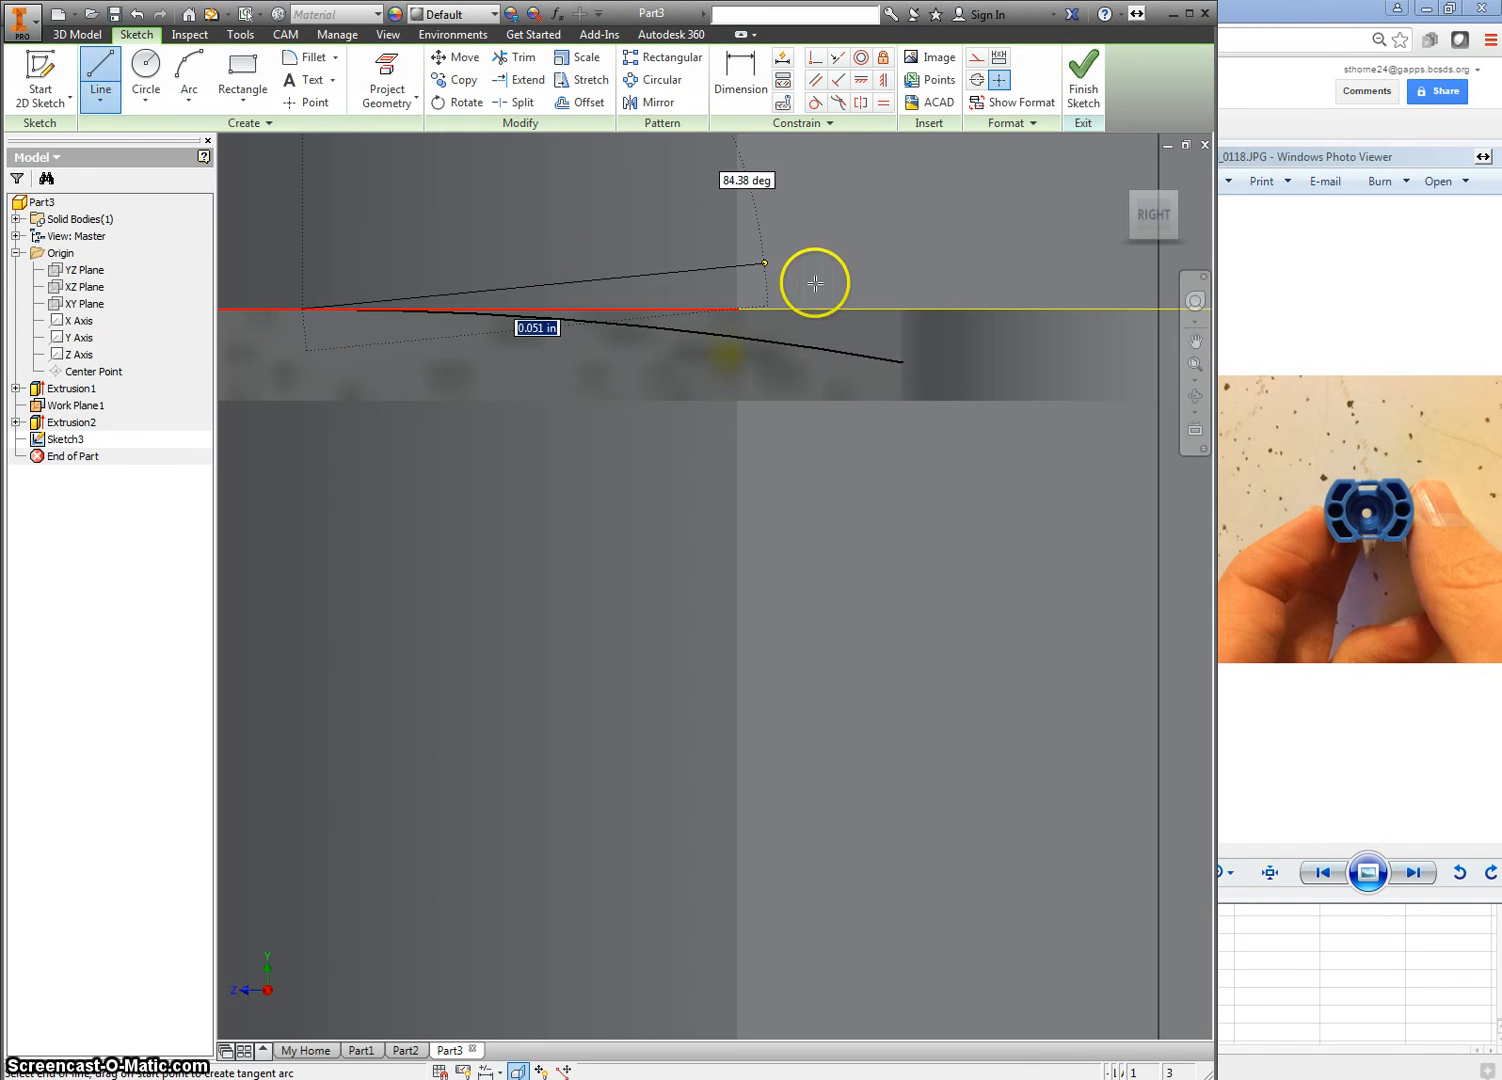
{"action": "left_click", "coordinate": [902, 309]}
{"action": "left_click", "coordinate": [902, 362]}
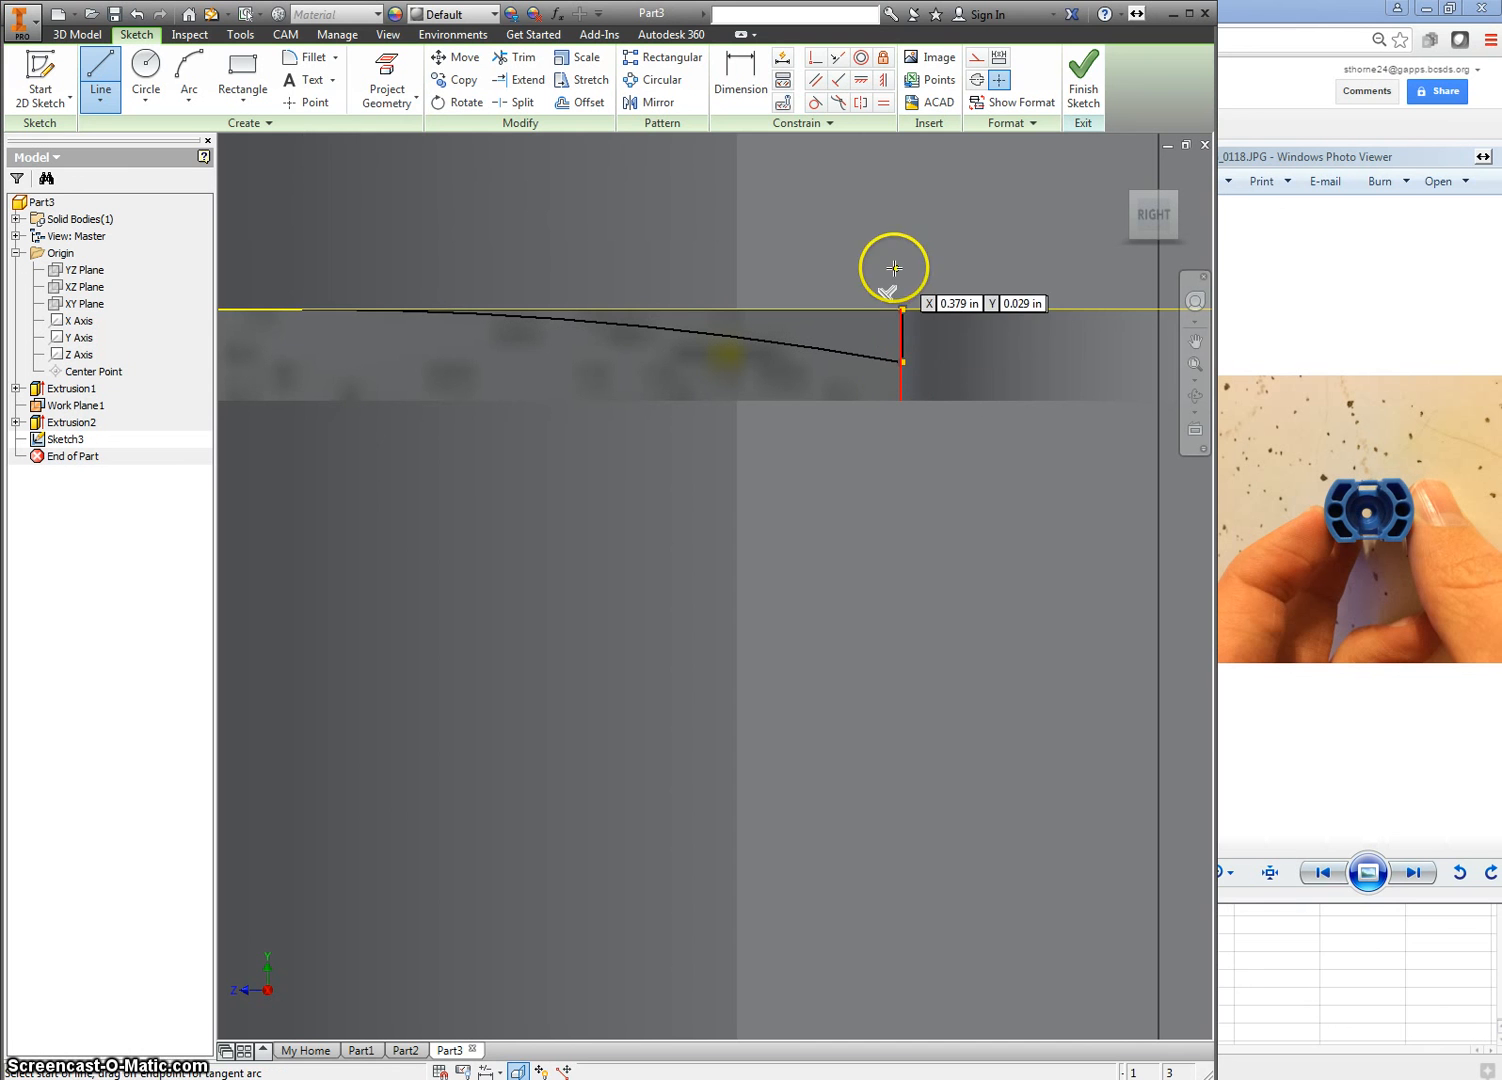
{"action": "right_click", "coordinate": [944, 268]}
{"action": "left_click", "coordinate": [905, 316]}
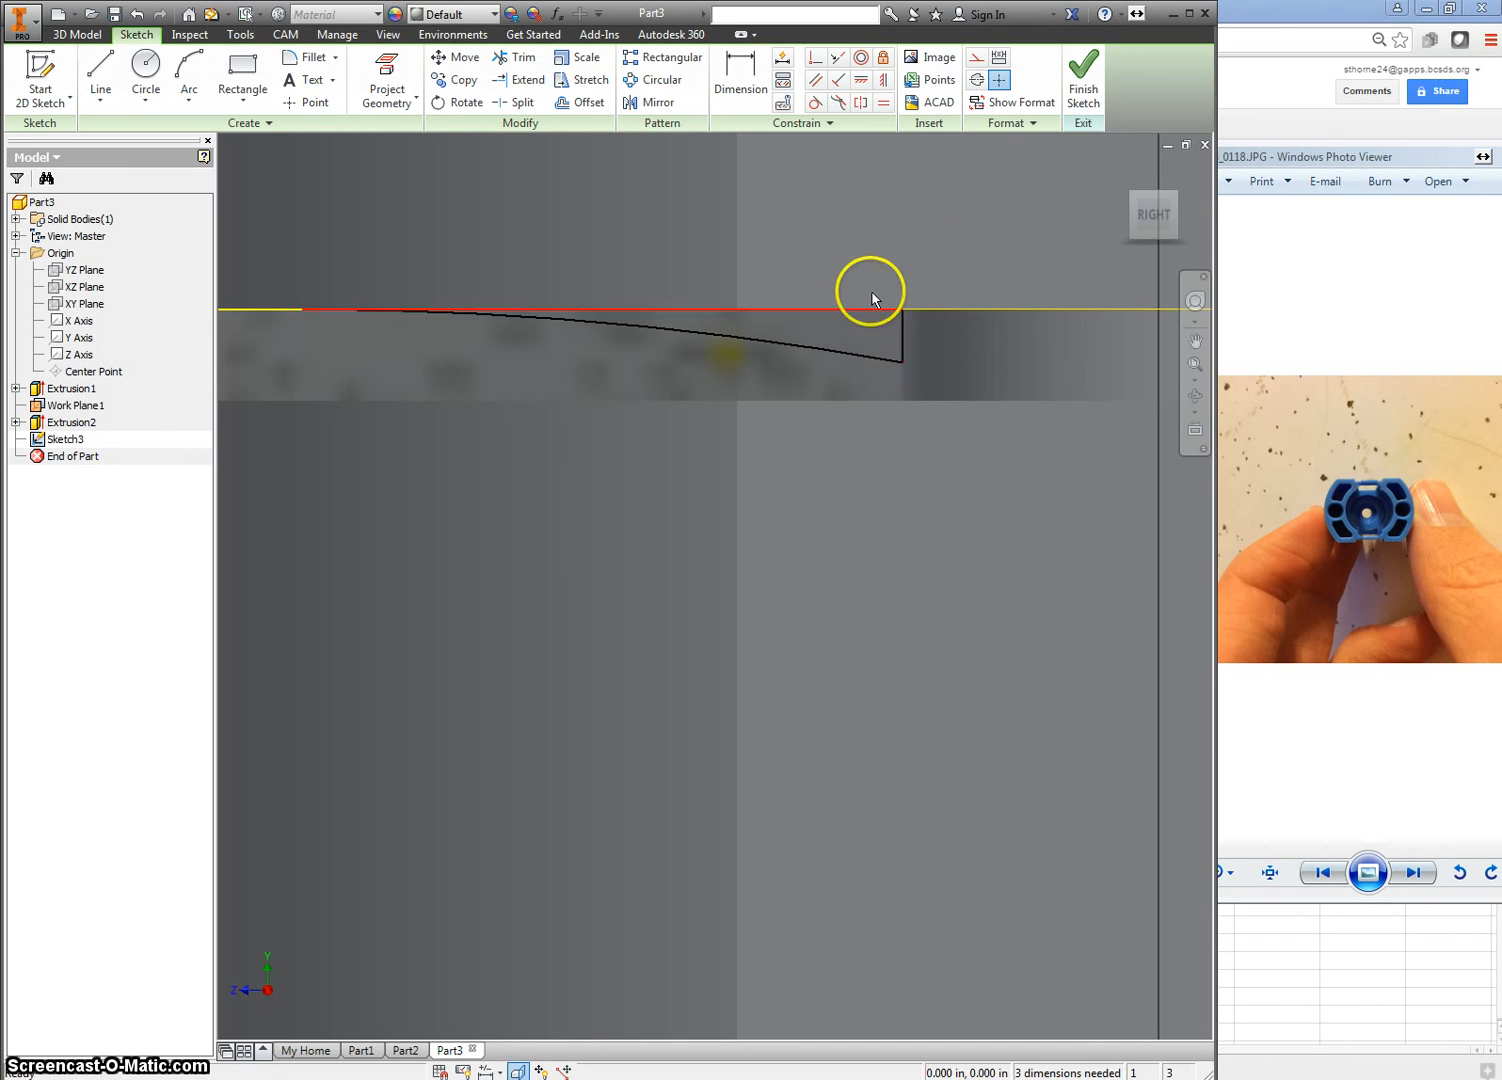
{"action": "right_click", "coordinate": [852, 254]}
{"action": "left_click", "coordinate": [863, 216]}
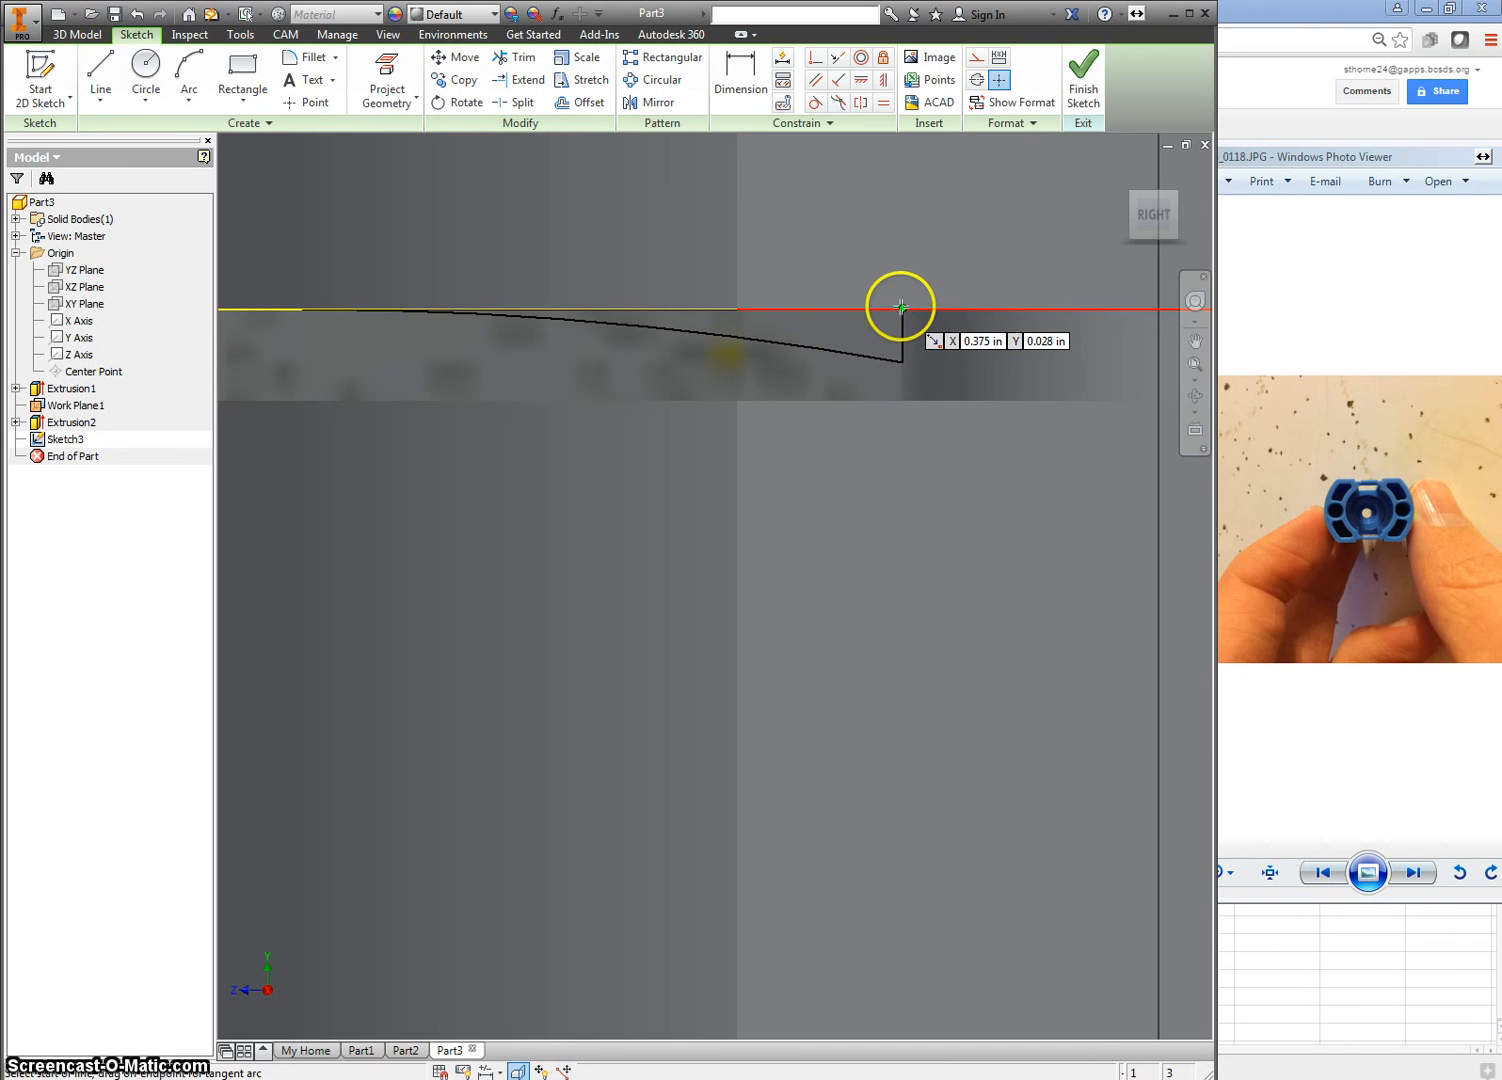
{"action": "left_click", "coordinate": [900, 308]}
{"action": "left_click", "coordinate": [305, 307]}
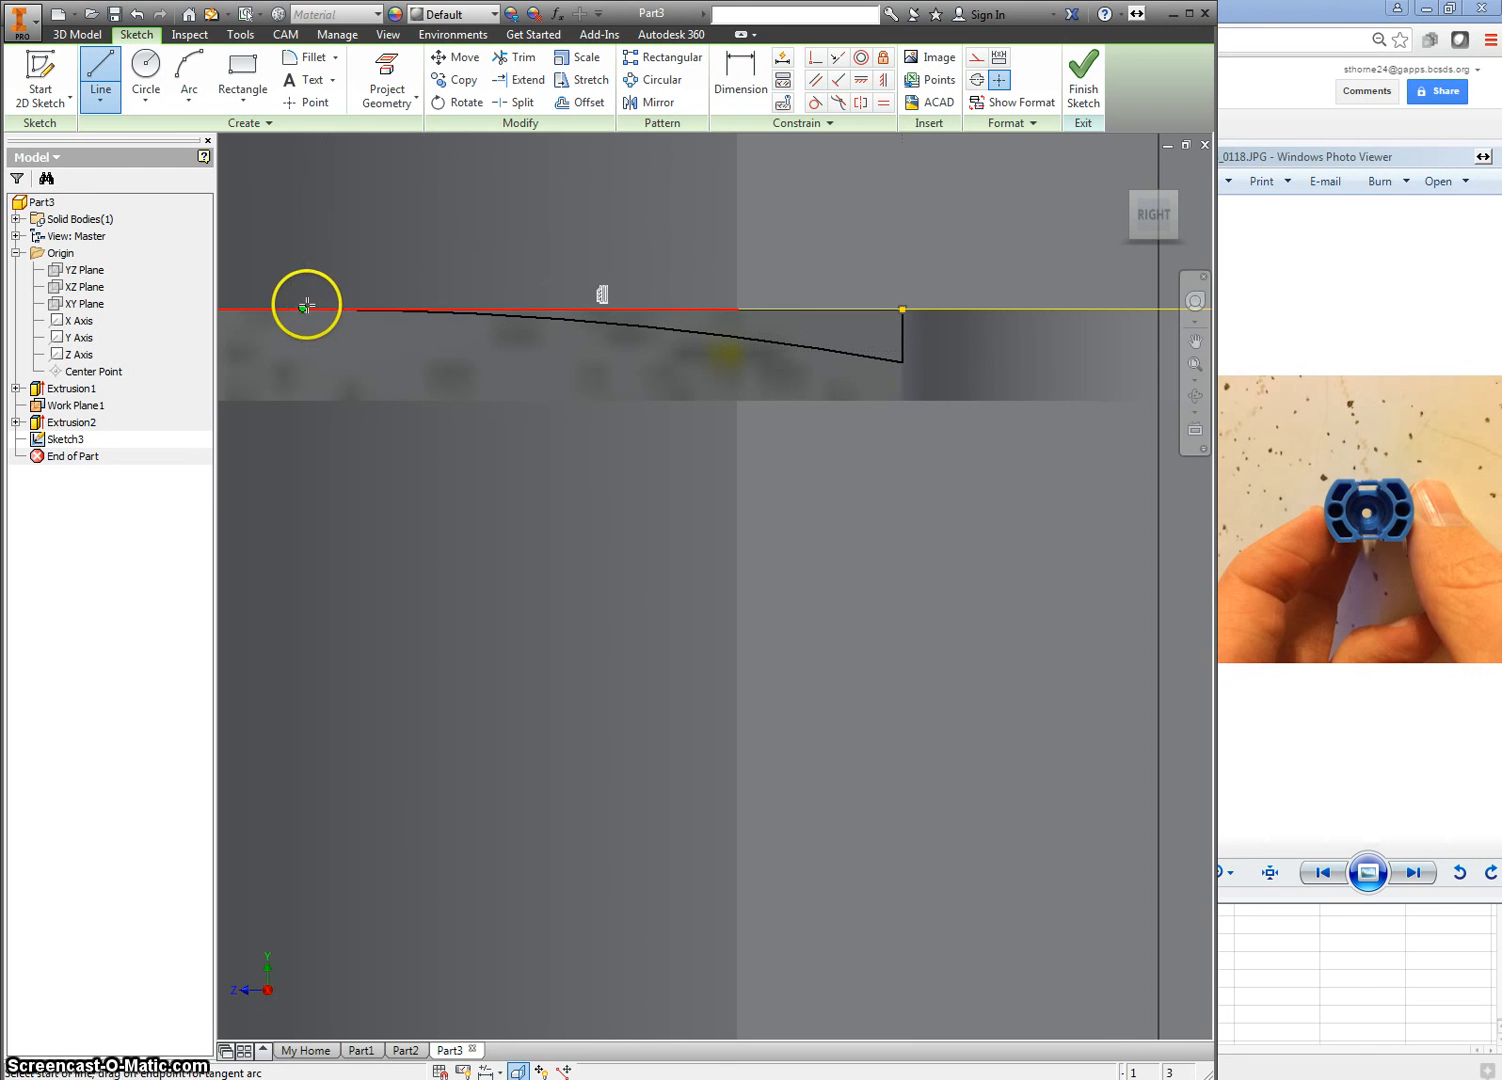
{"action": "right_click", "coordinate": [838, 200]}
{"action": "left_click", "coordinate": [891, 205]}
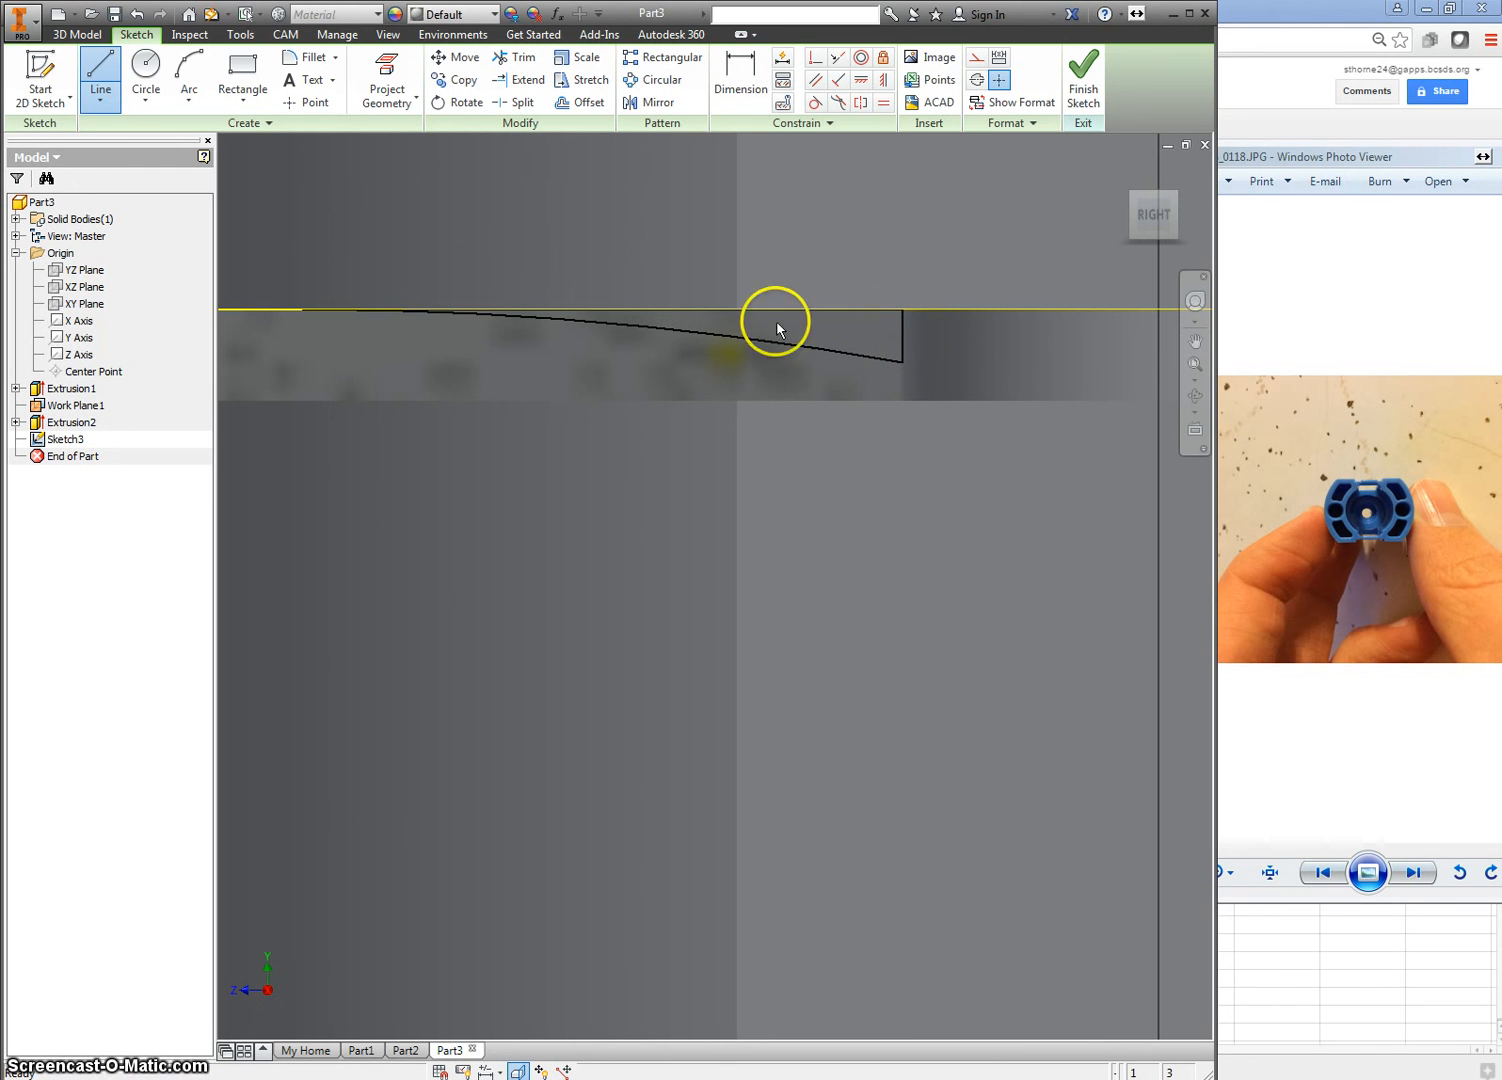
Revolve the wedge profile a full turn around the Y axis as a cut in the internal disc.
{"action": "scroll", "coordinate": [843, 299], "scroll_direction": "down", "scroll_amount": 5}
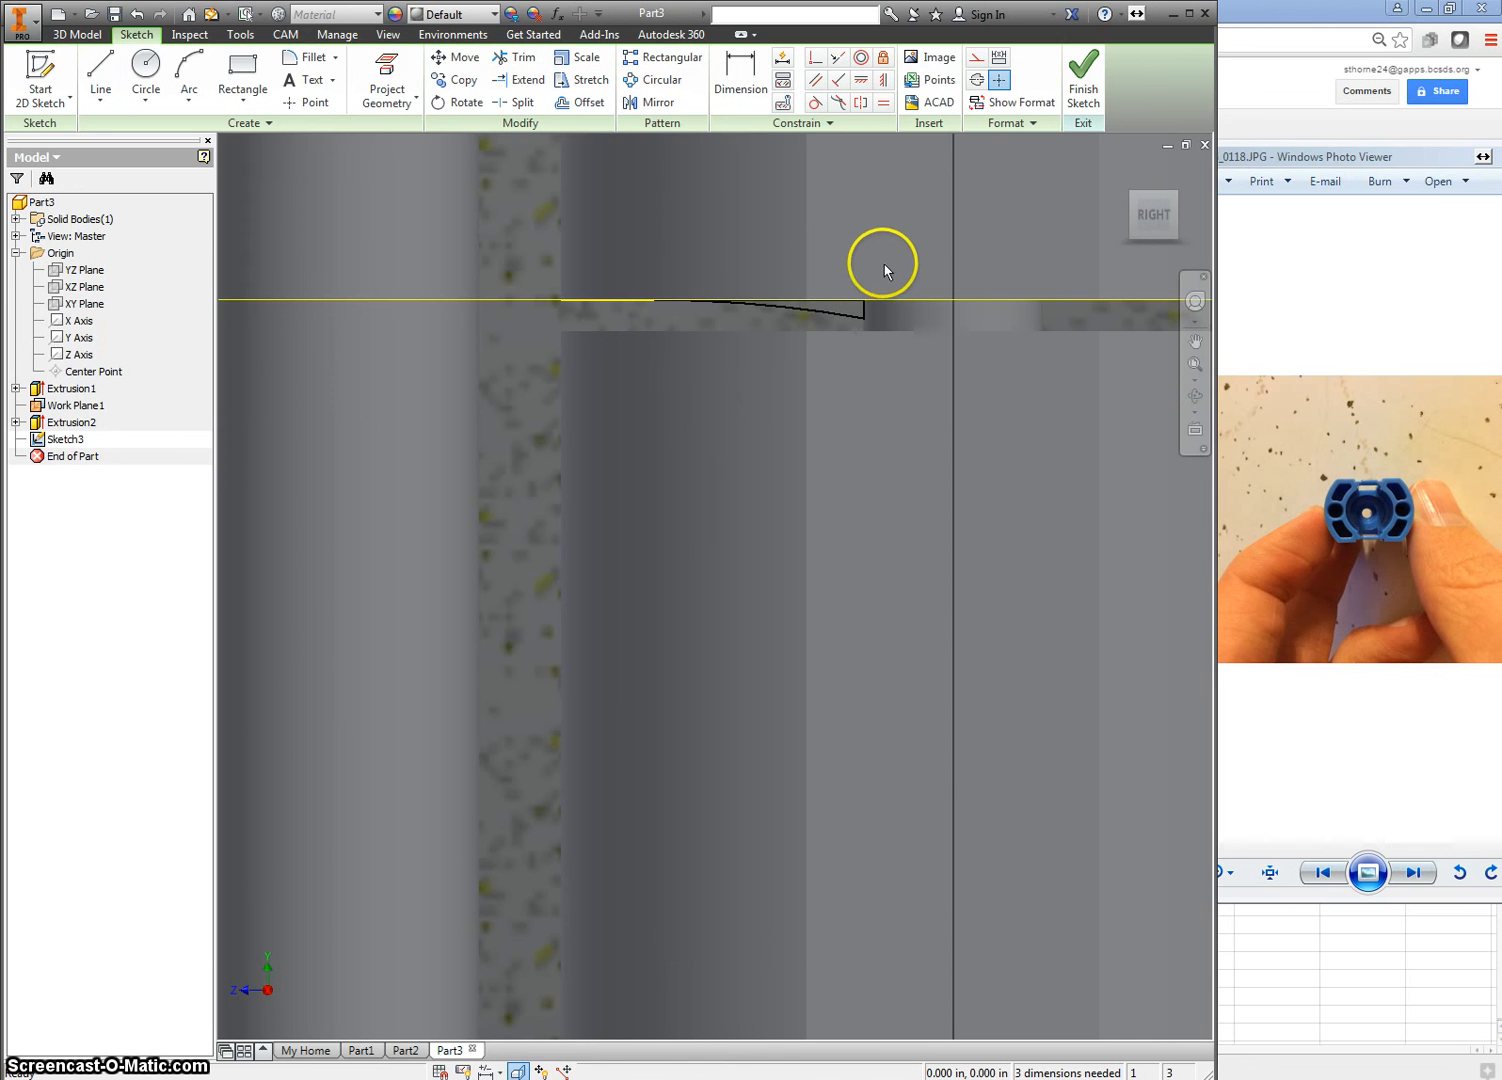
{"action": "key", "text": "F6"}
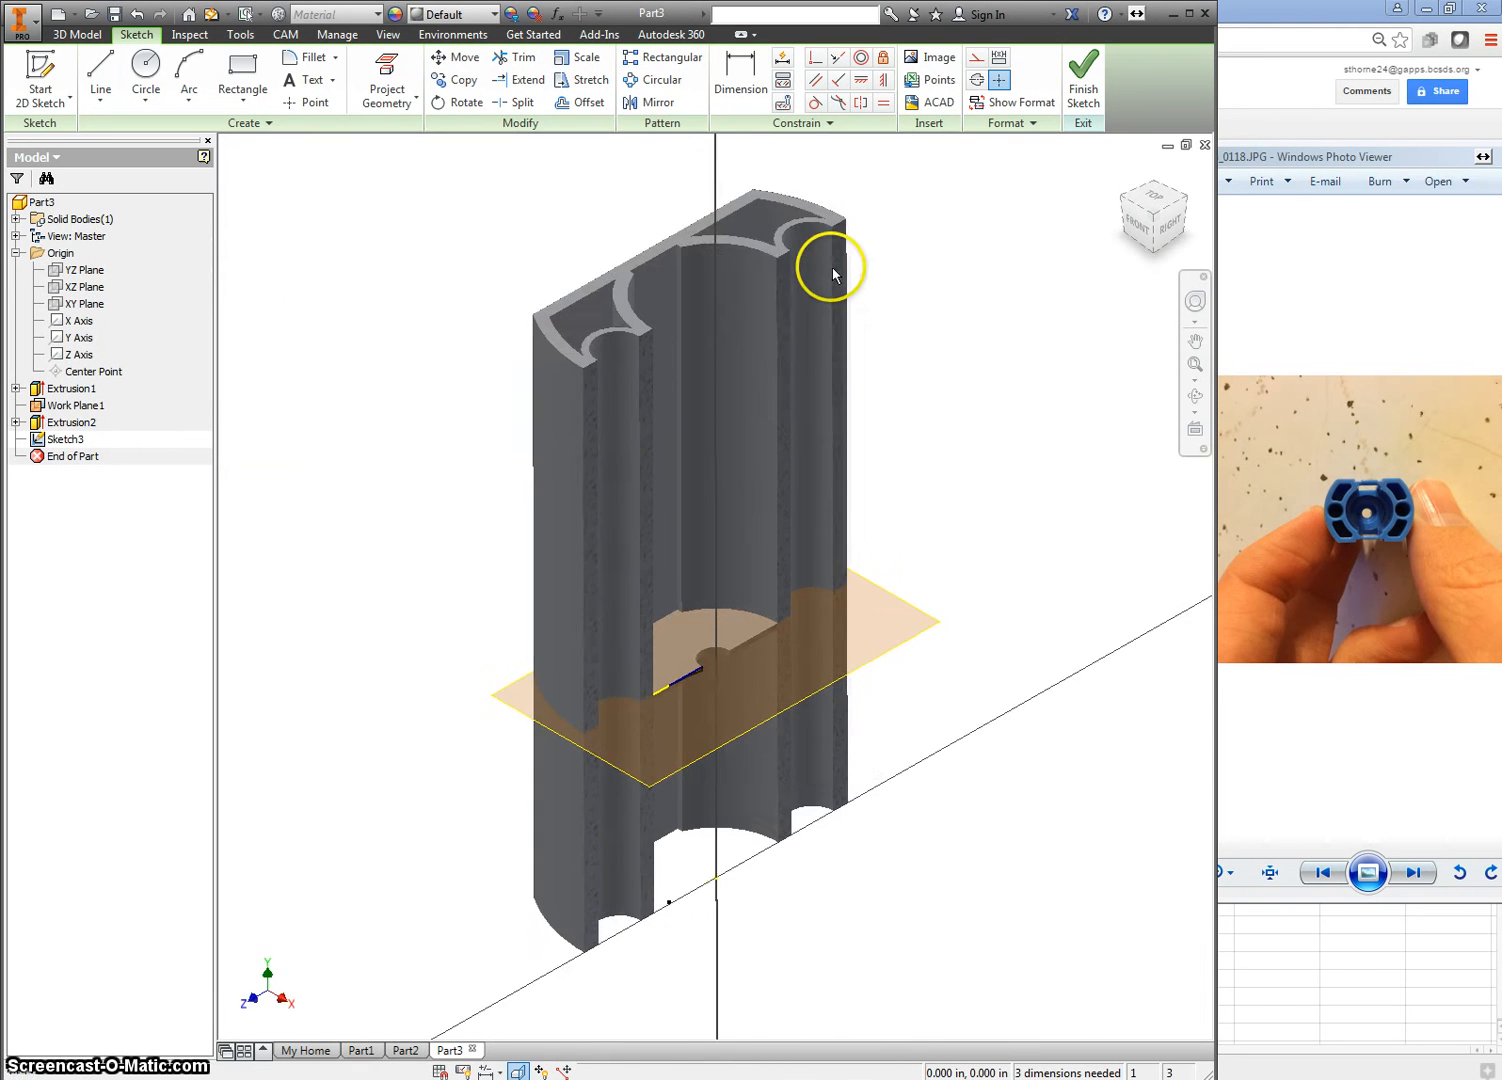
{"action": "key", "text": "r"}
{"action": "scroll", "coordinate": [691, 676], "scroll_direction": "up", "scroll_amount": 5}
{"action": "scroll", "coordinate": [691, 676], "scroll_direction": "up", "scroll_amount": 2}
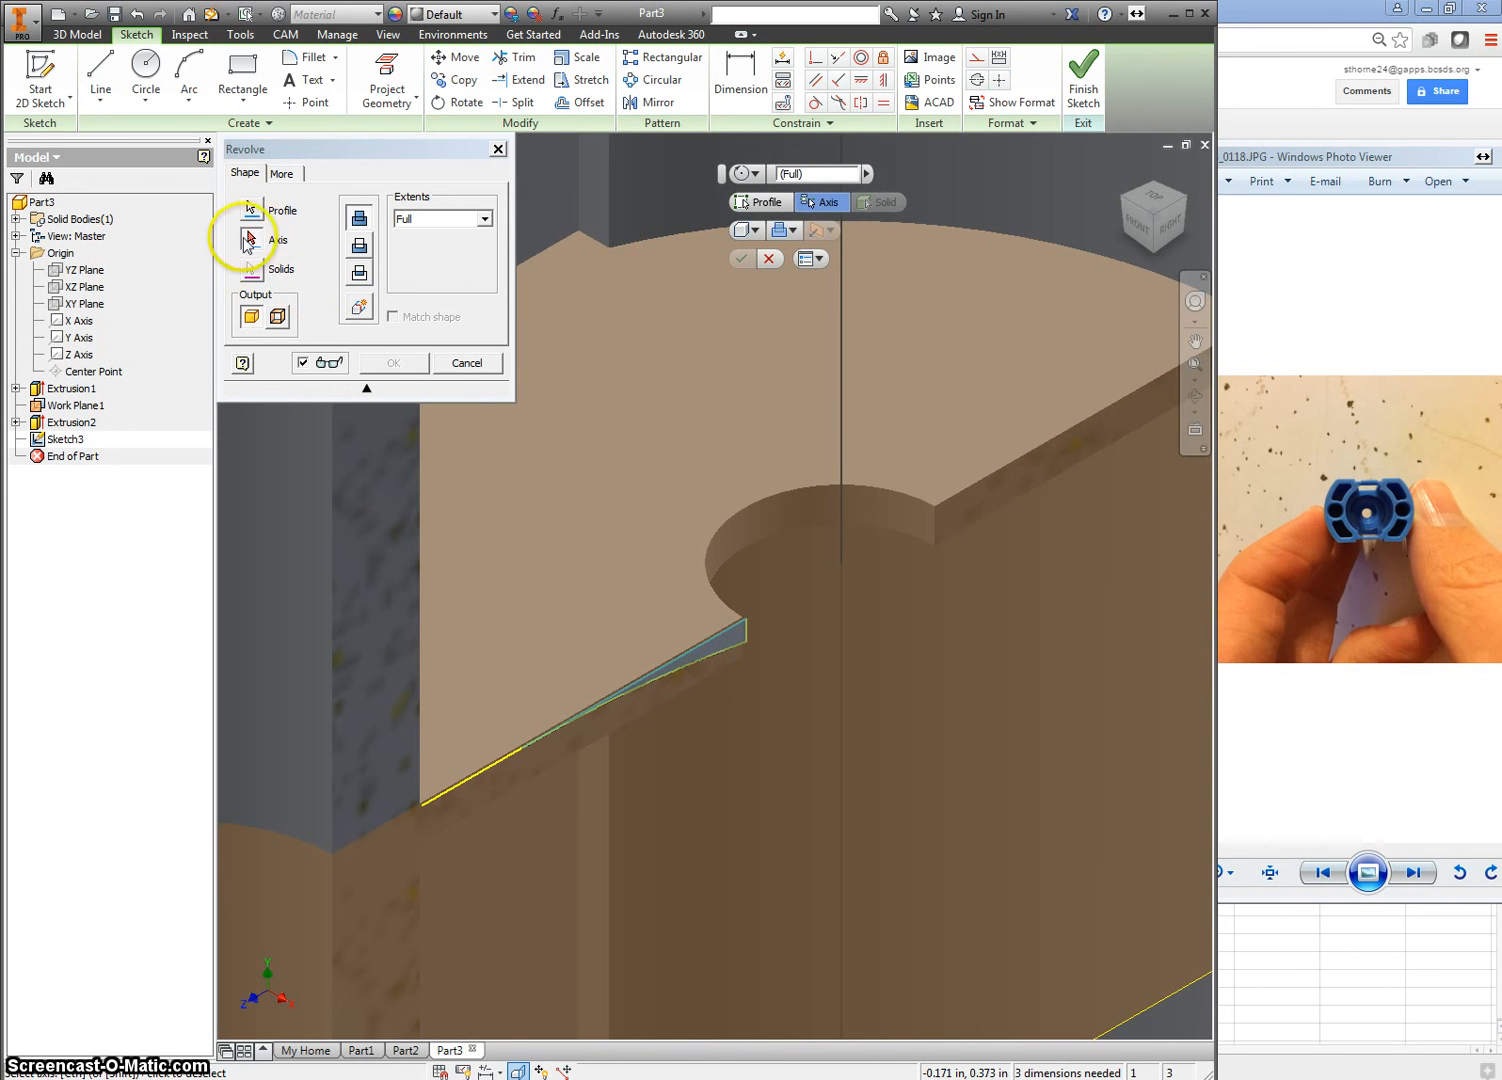
{"action": "left_click", "coordinate": [70, 337]}
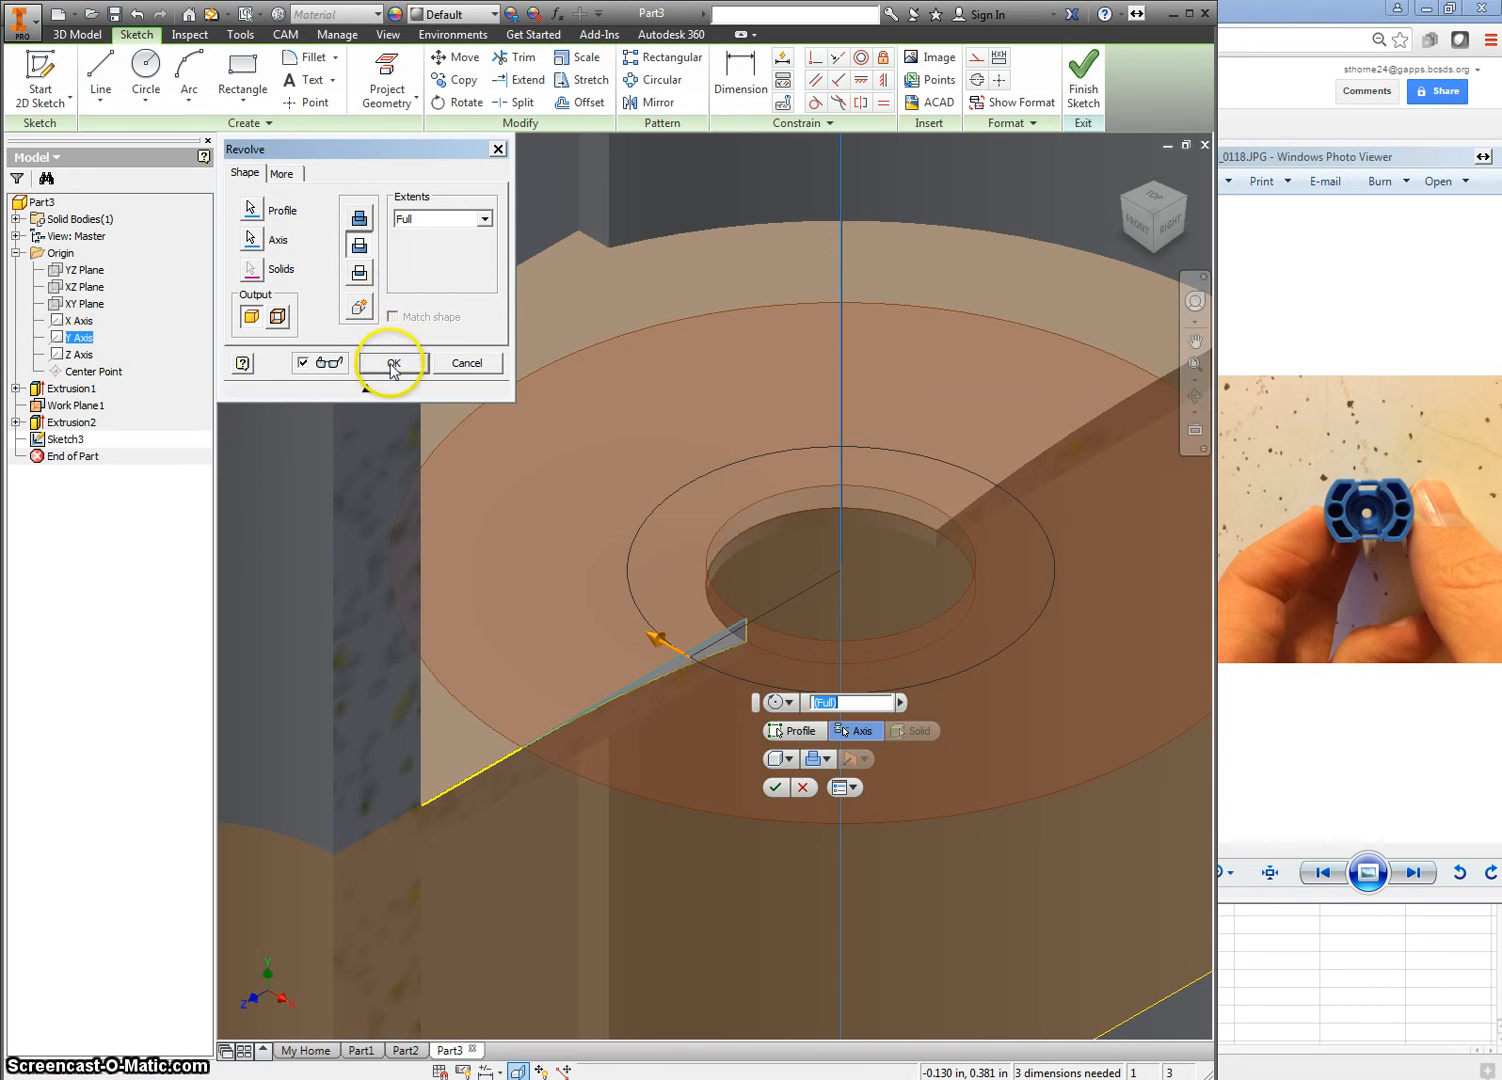
{"action": "left_click", "coordinate": [393, 362]}
Examine the revolved recess from the top, right and angled views, selecting its face to make it stand out inside the body.
{"action": "scroll", "coordinate": [645, 433], "scroll_direction": "up", "scroll_amount": 5}
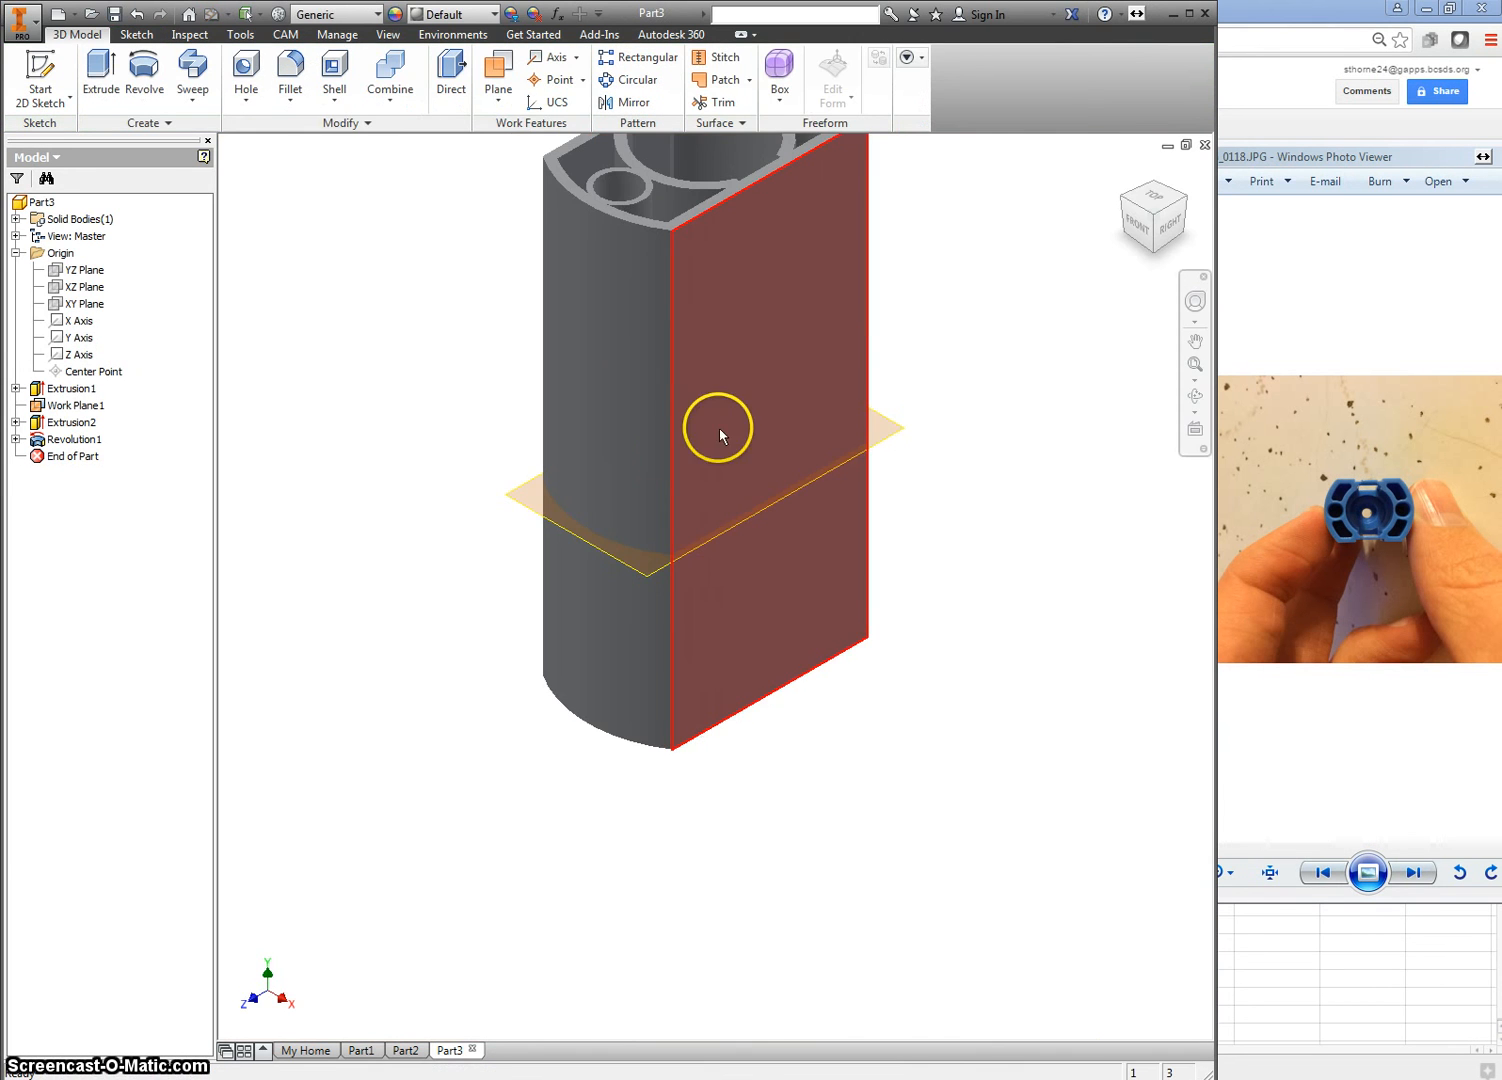
{"action": "left_click", "coordinate": [1152, 196]}
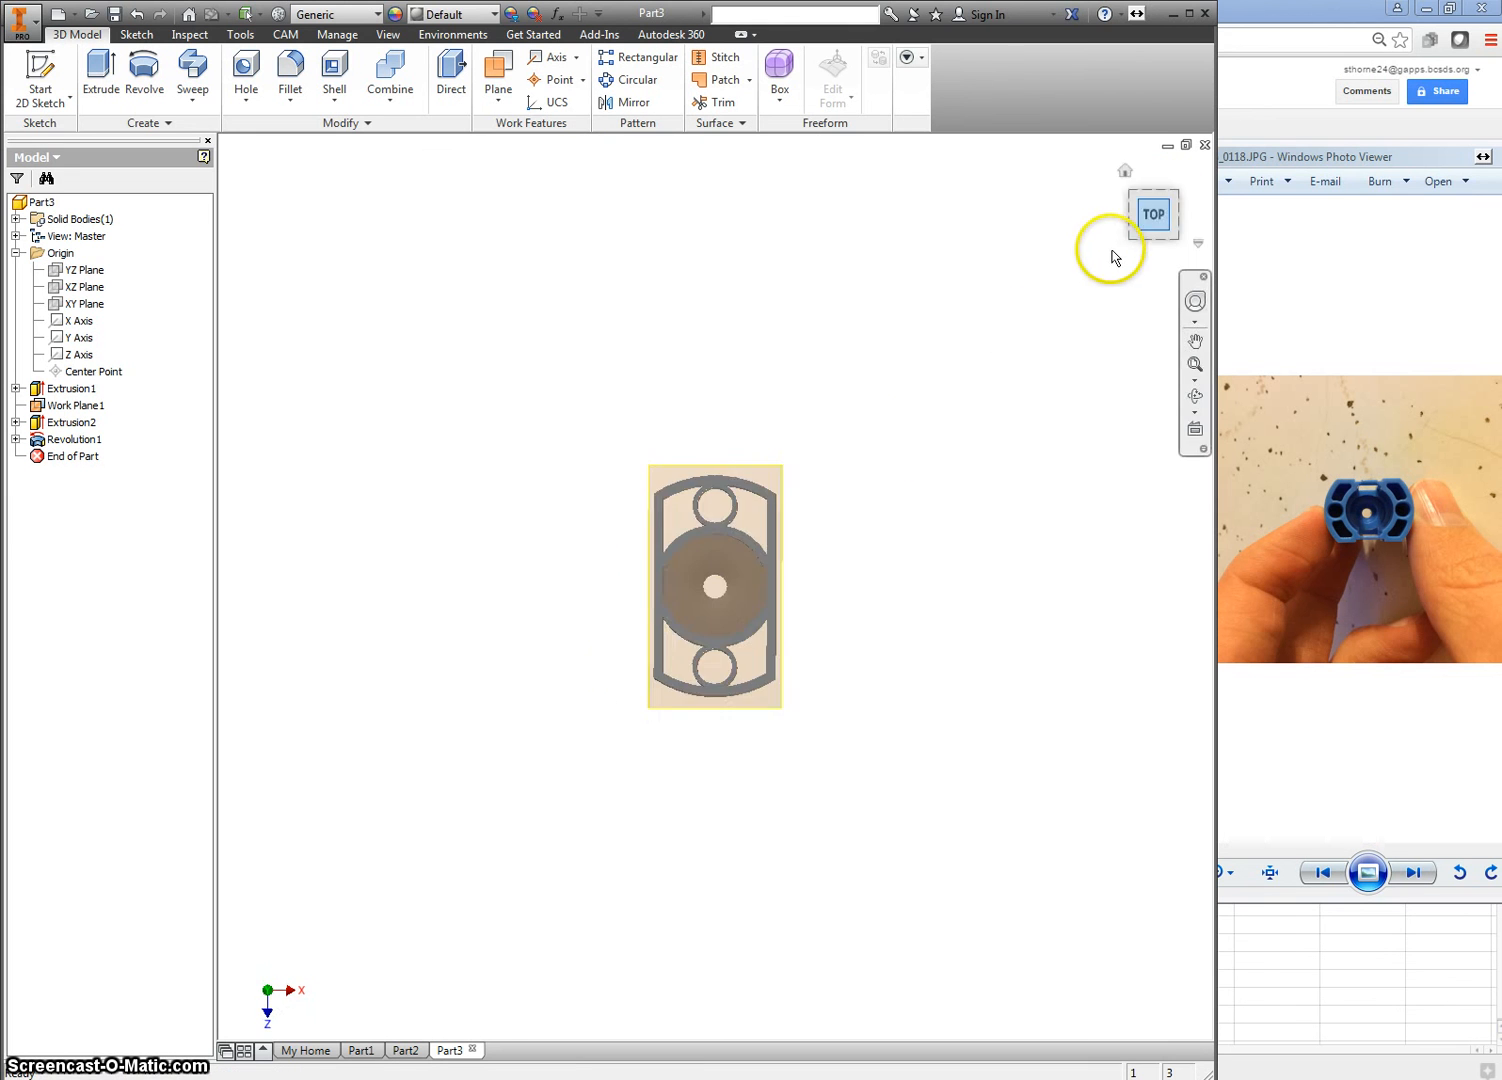
{"action": "left_click", "coordinate": [1173, 238]}
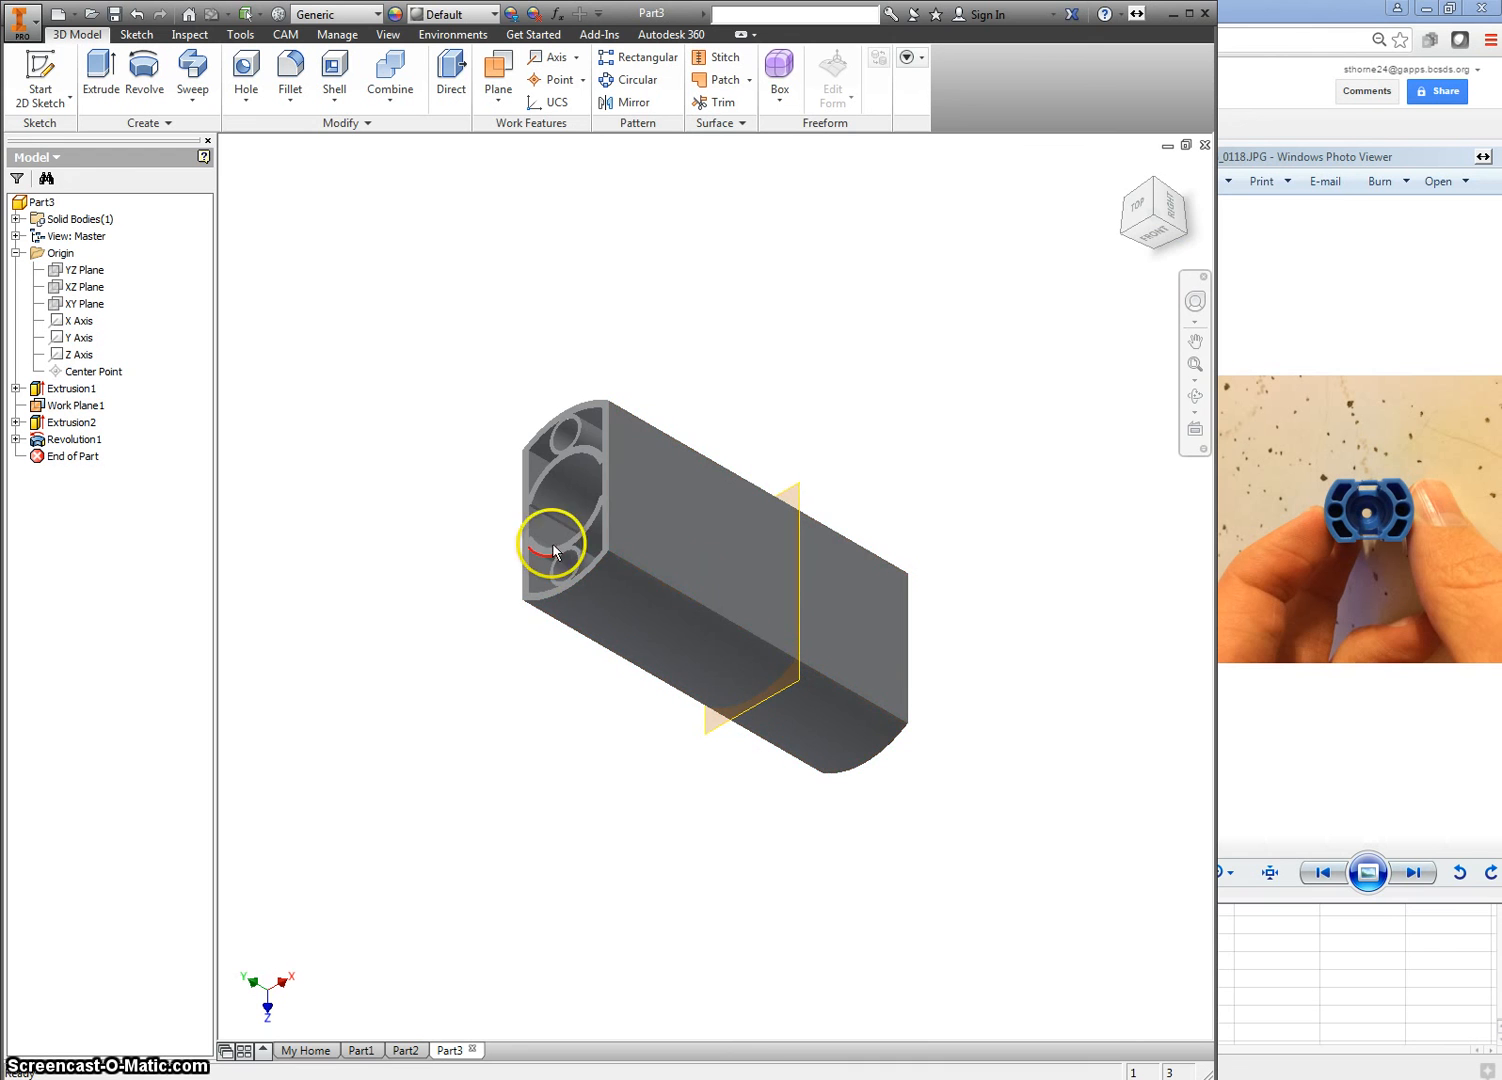
{"action": "left_click", "coordinate": [1140, 204]}
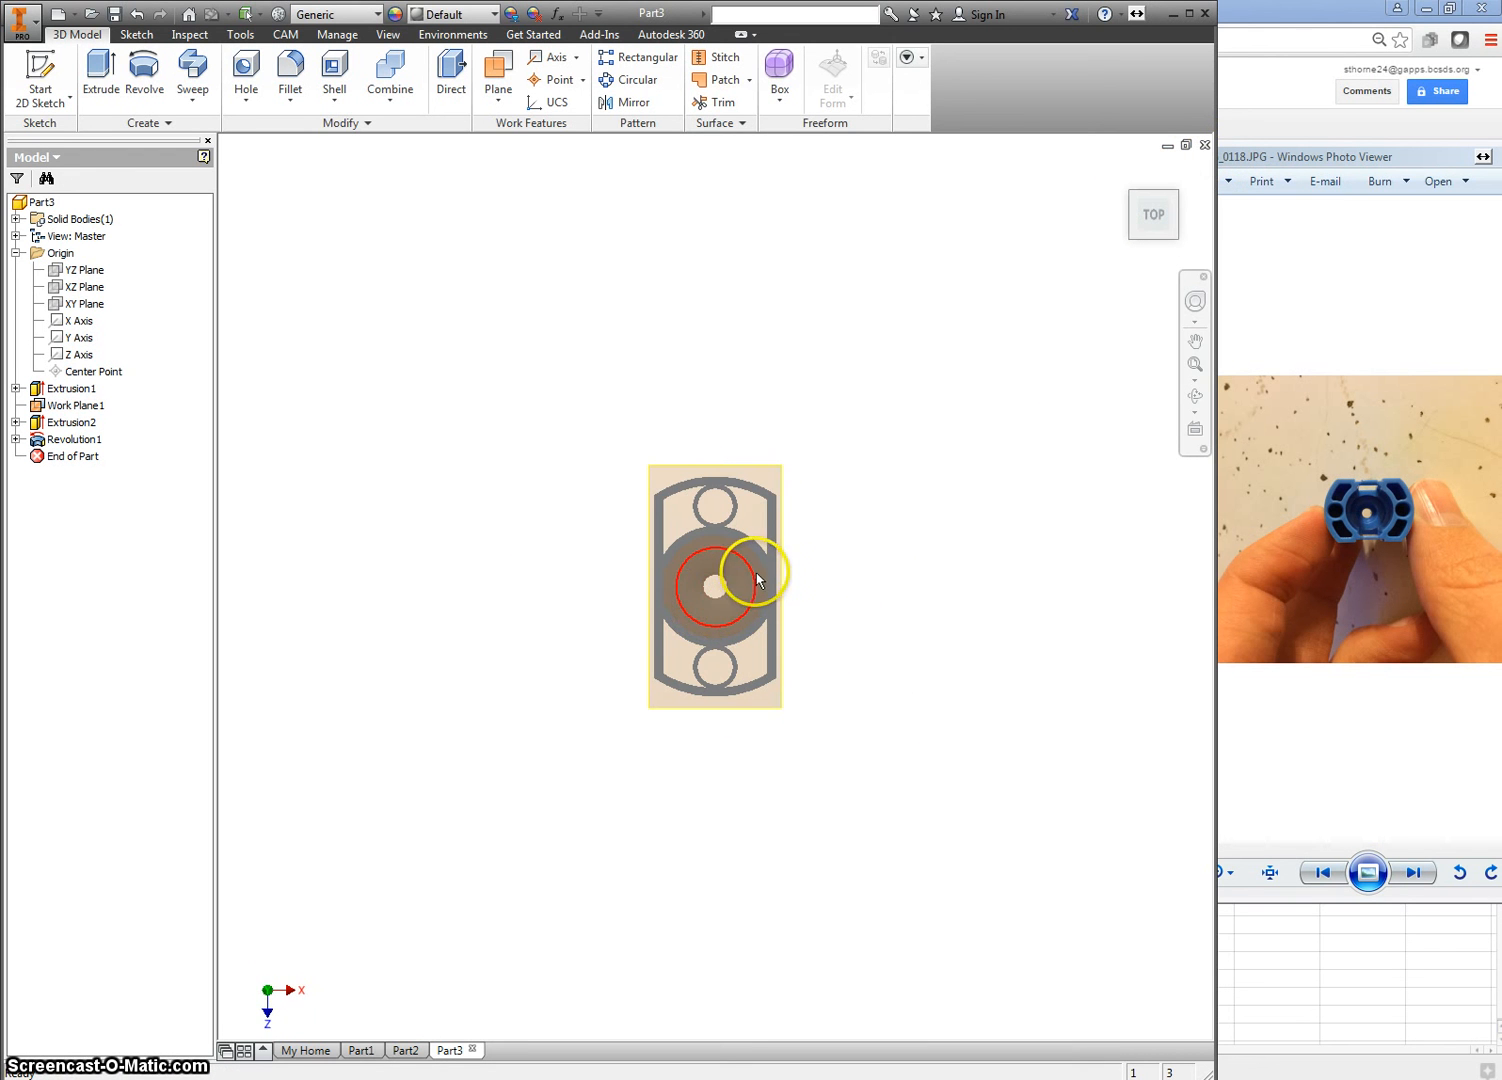
{"action": "left_click", "coordinate": [737, 586]}
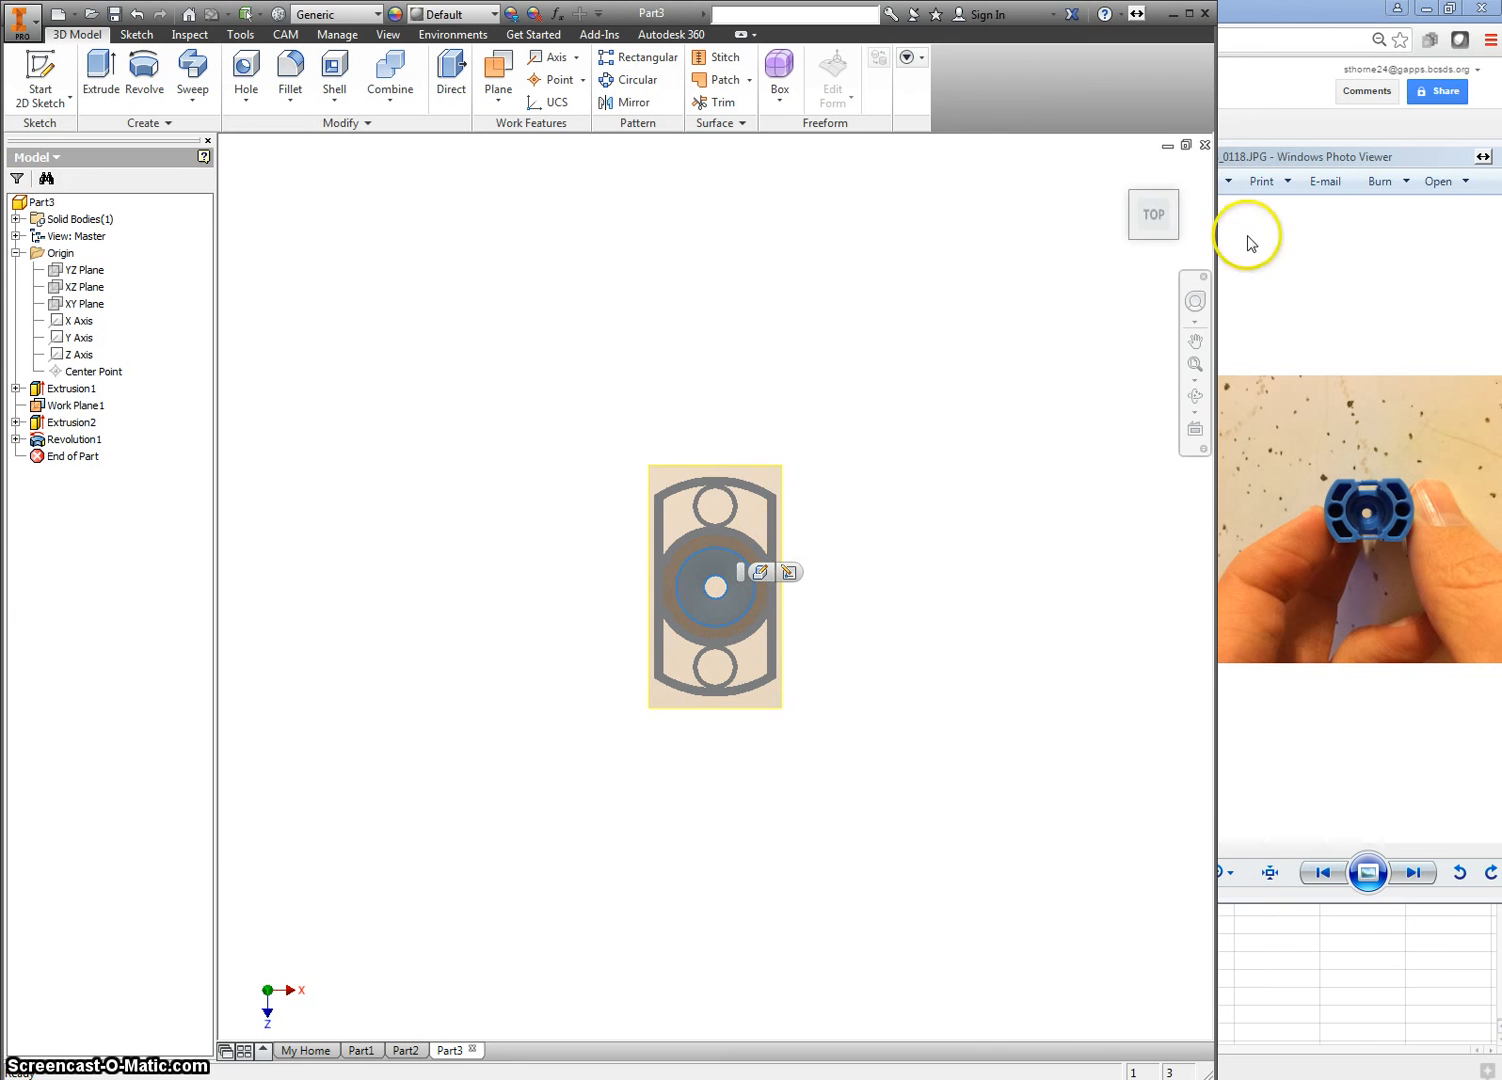
{"action": "left_click", "coordinate": [1175, 238]}
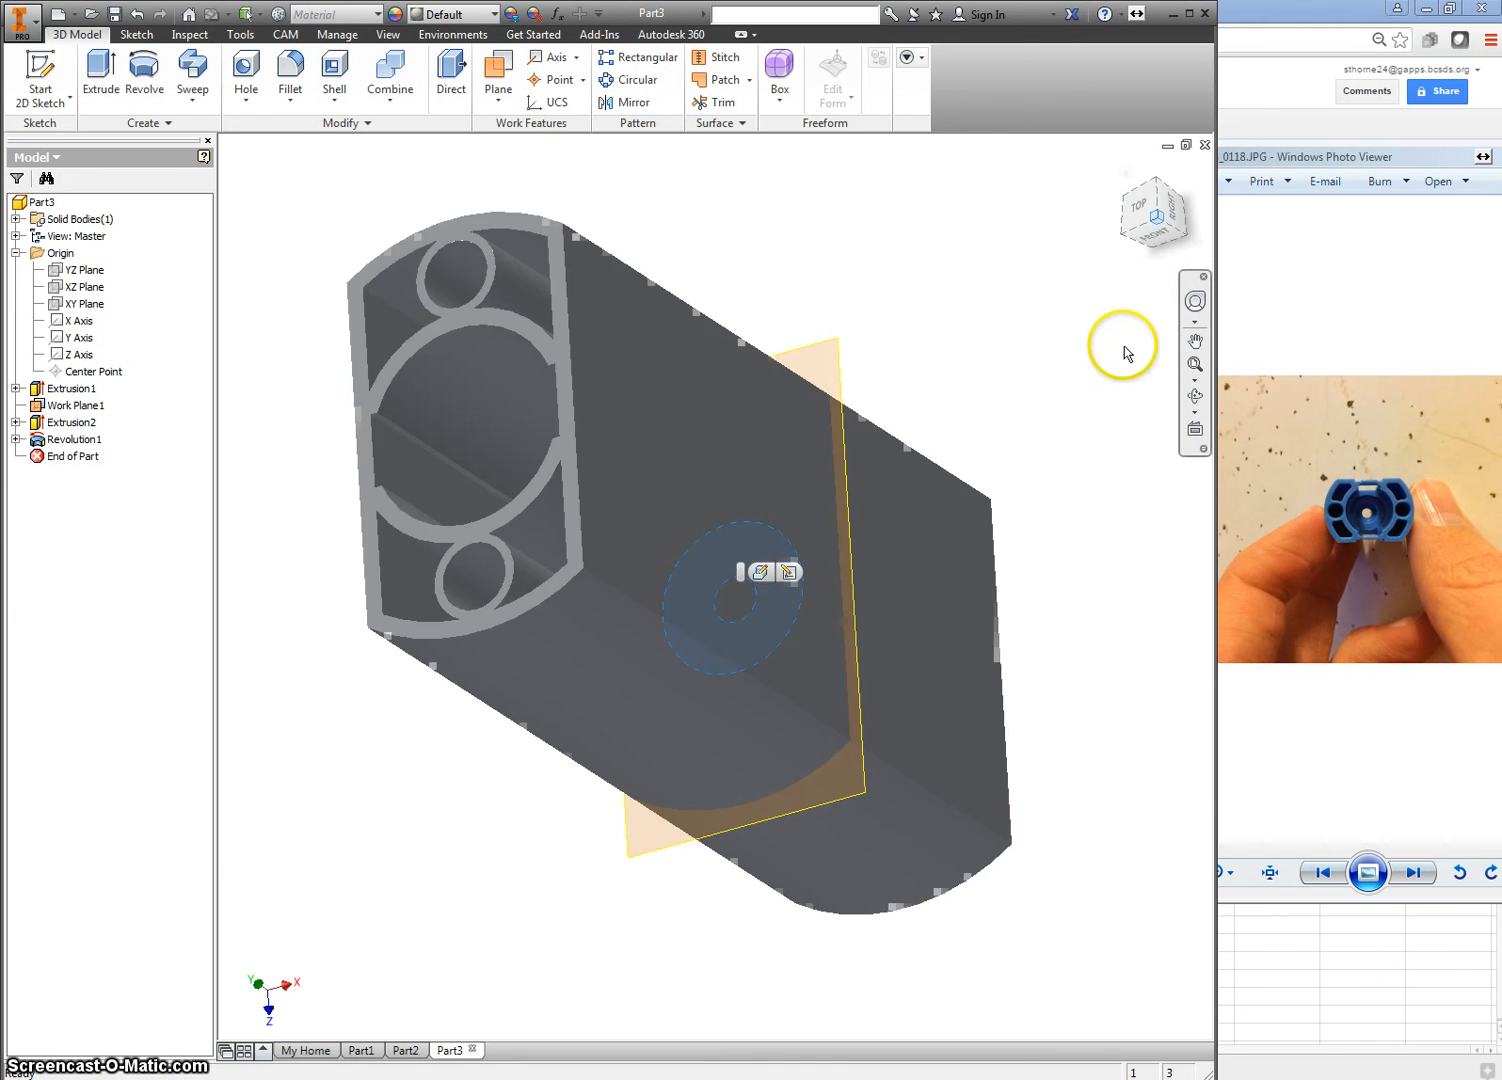
{"action": "scroll", "coordinate": [1130, 362], "scroll_direction": "down", "scroll_amount": 8}
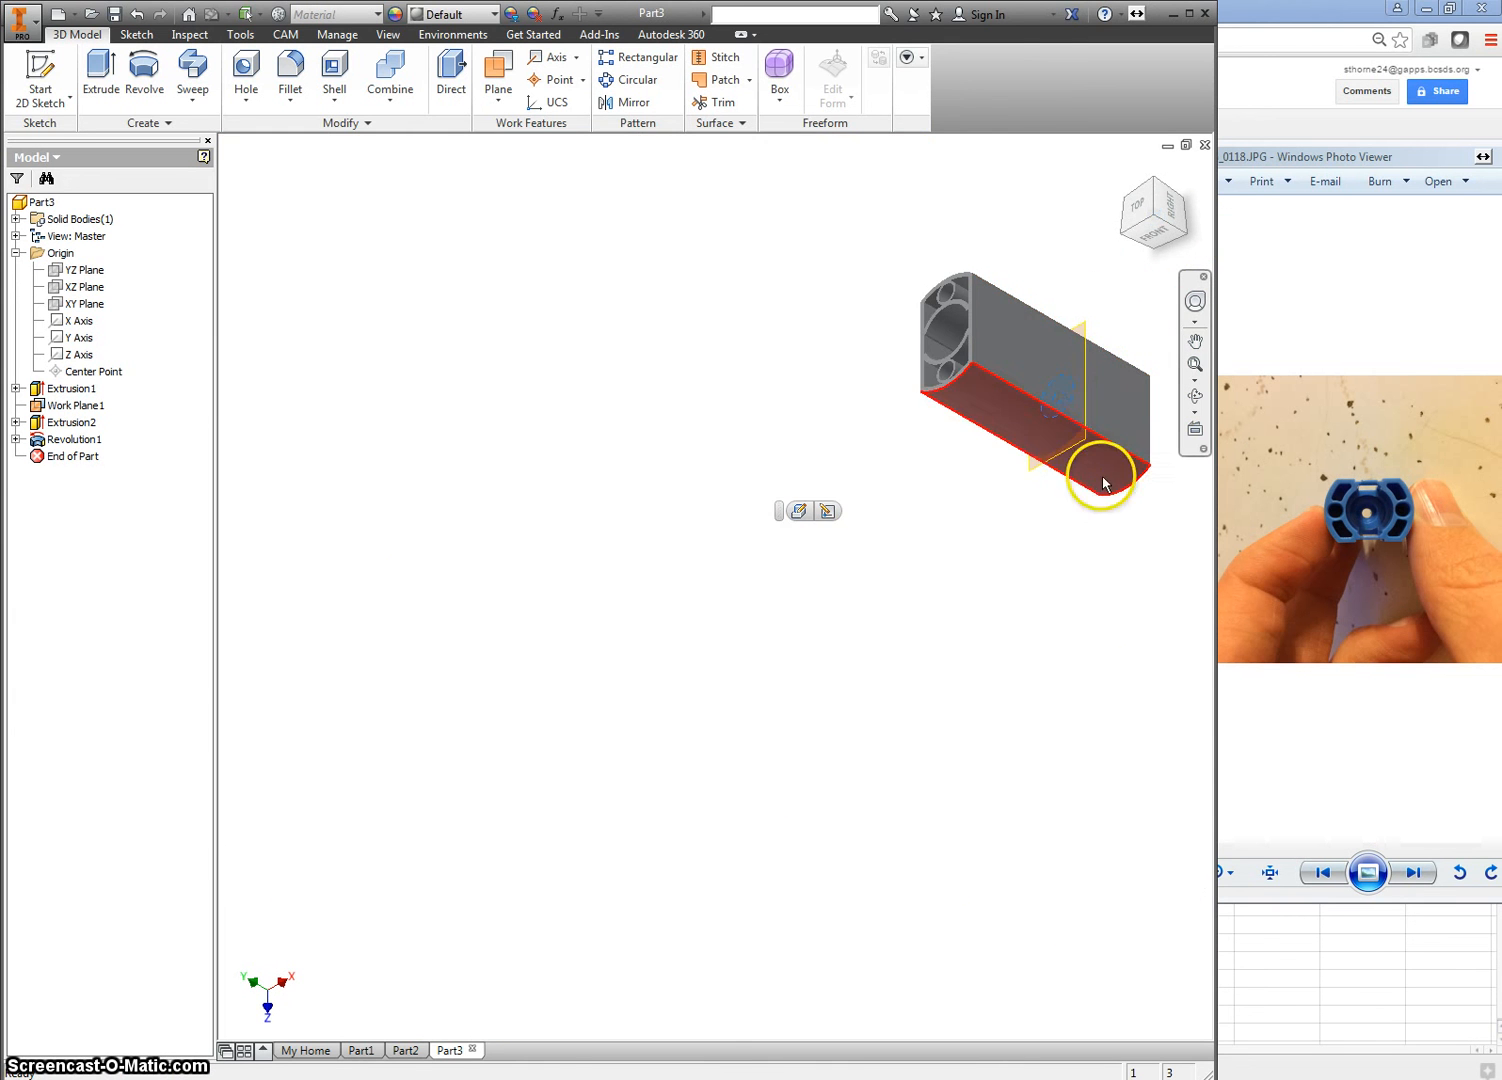
{"action": "left_click", "coordinate": [1170, 214]}
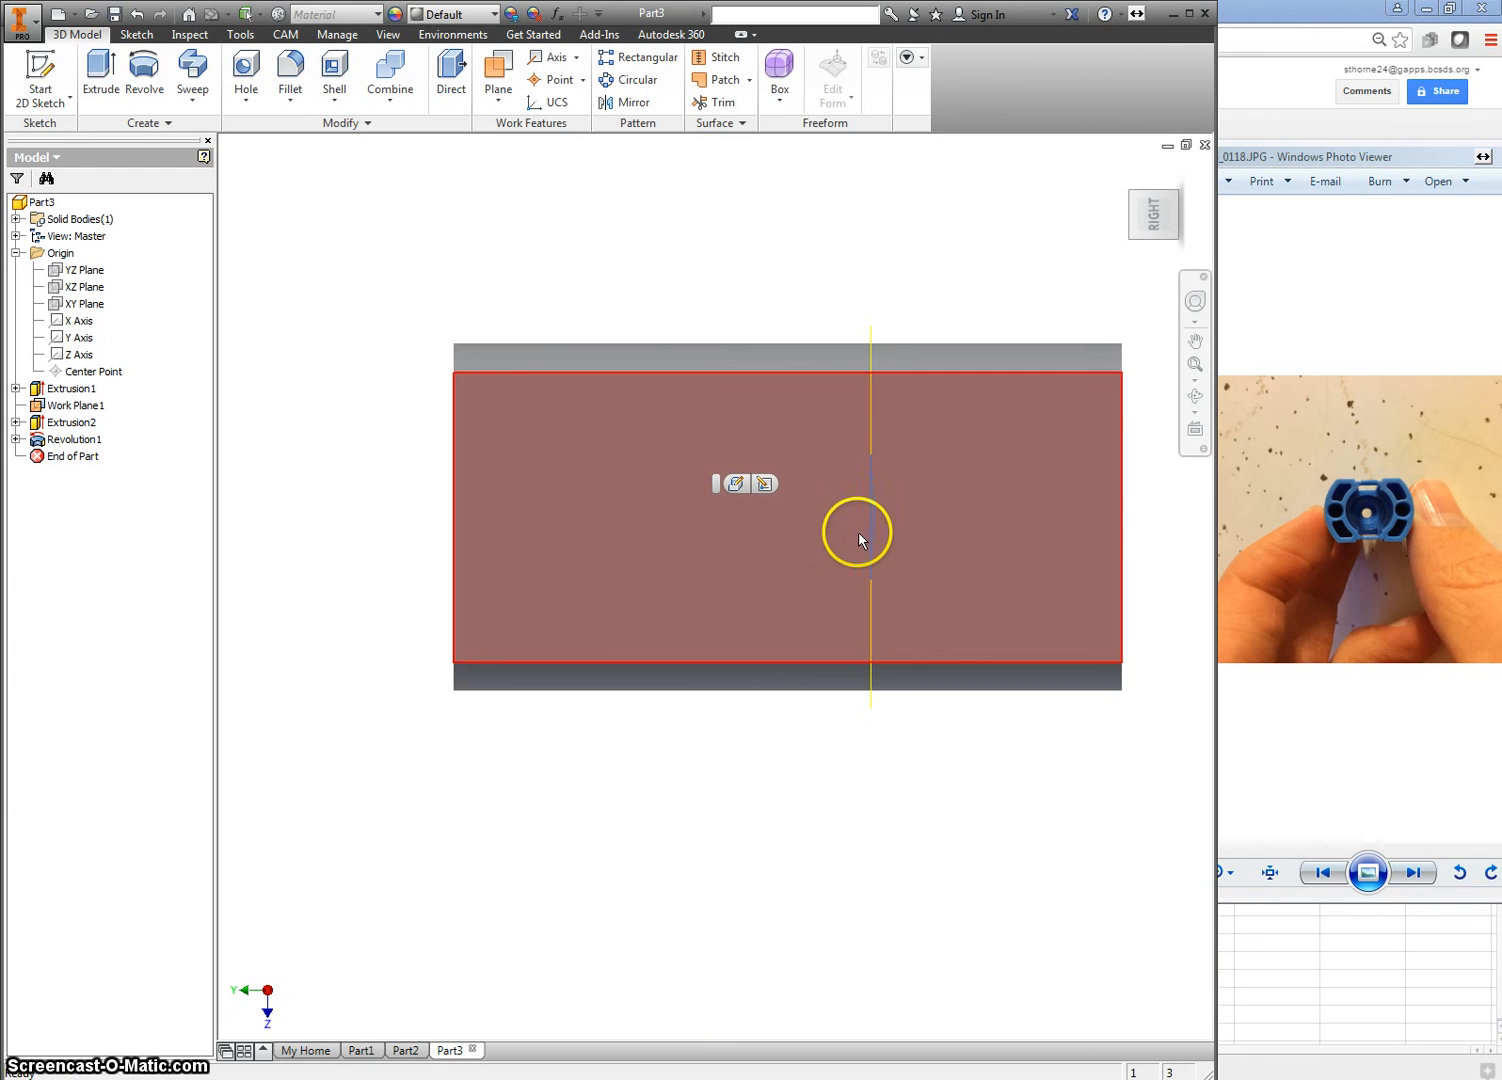
{"action": "scroll", "coordinate": [858, 532], "scroll_direction": "up", "scroll_amount": 5}
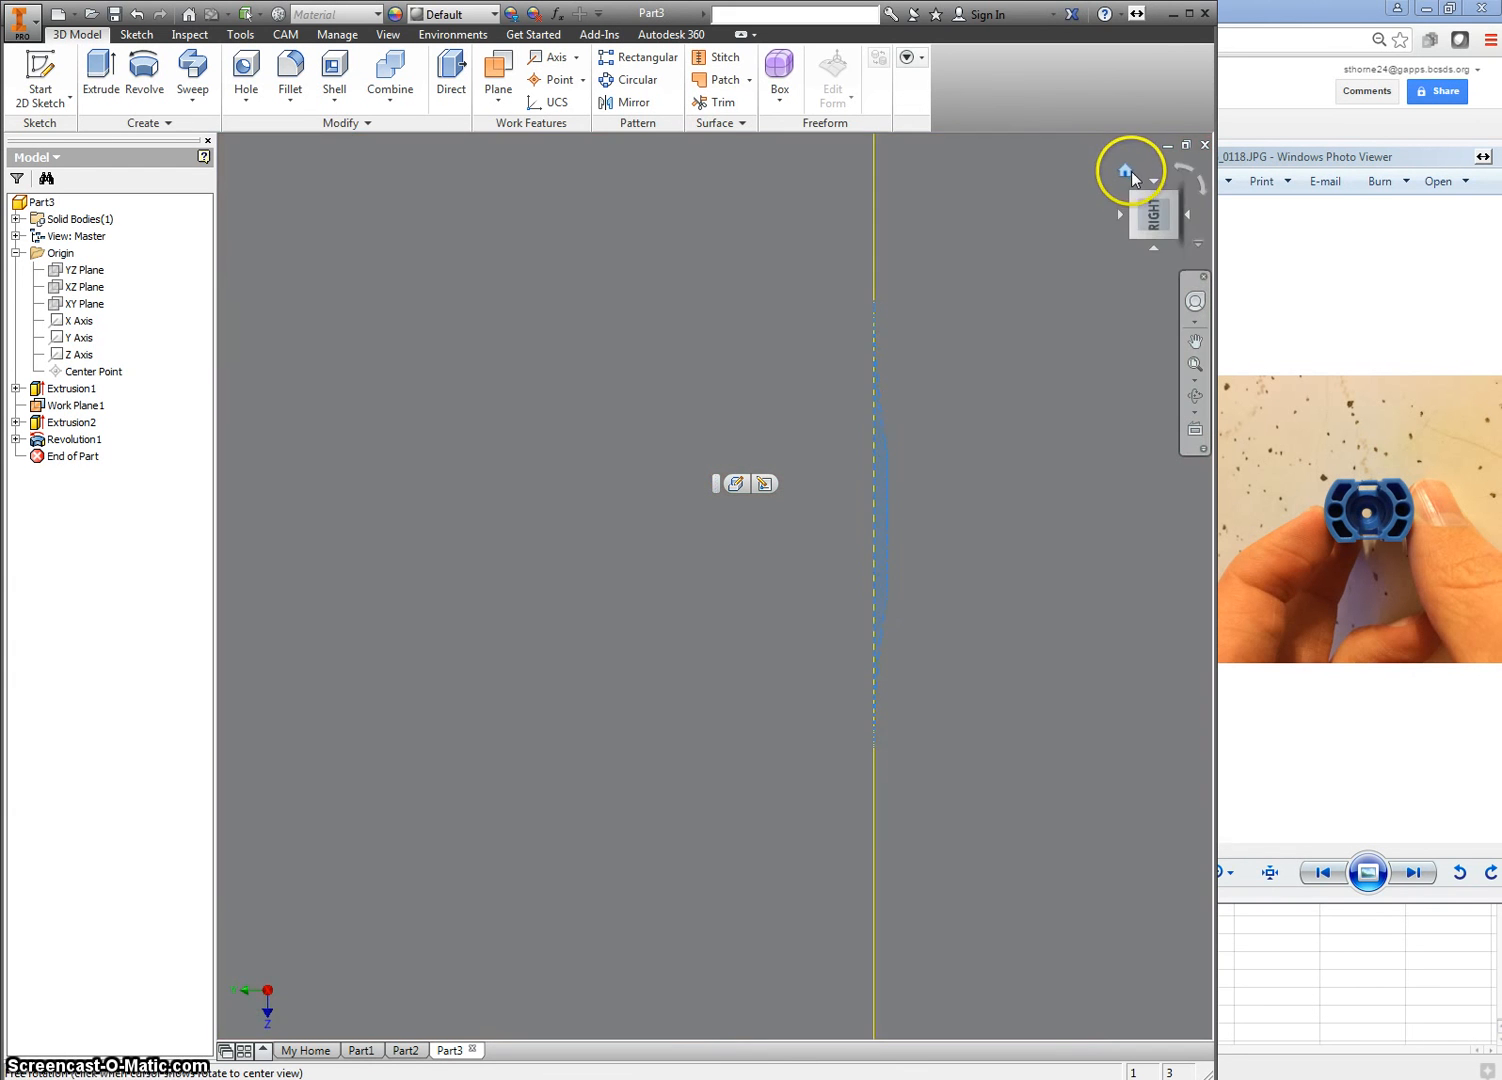
{"action": "left_click", "coordinate": [1129, 167]}
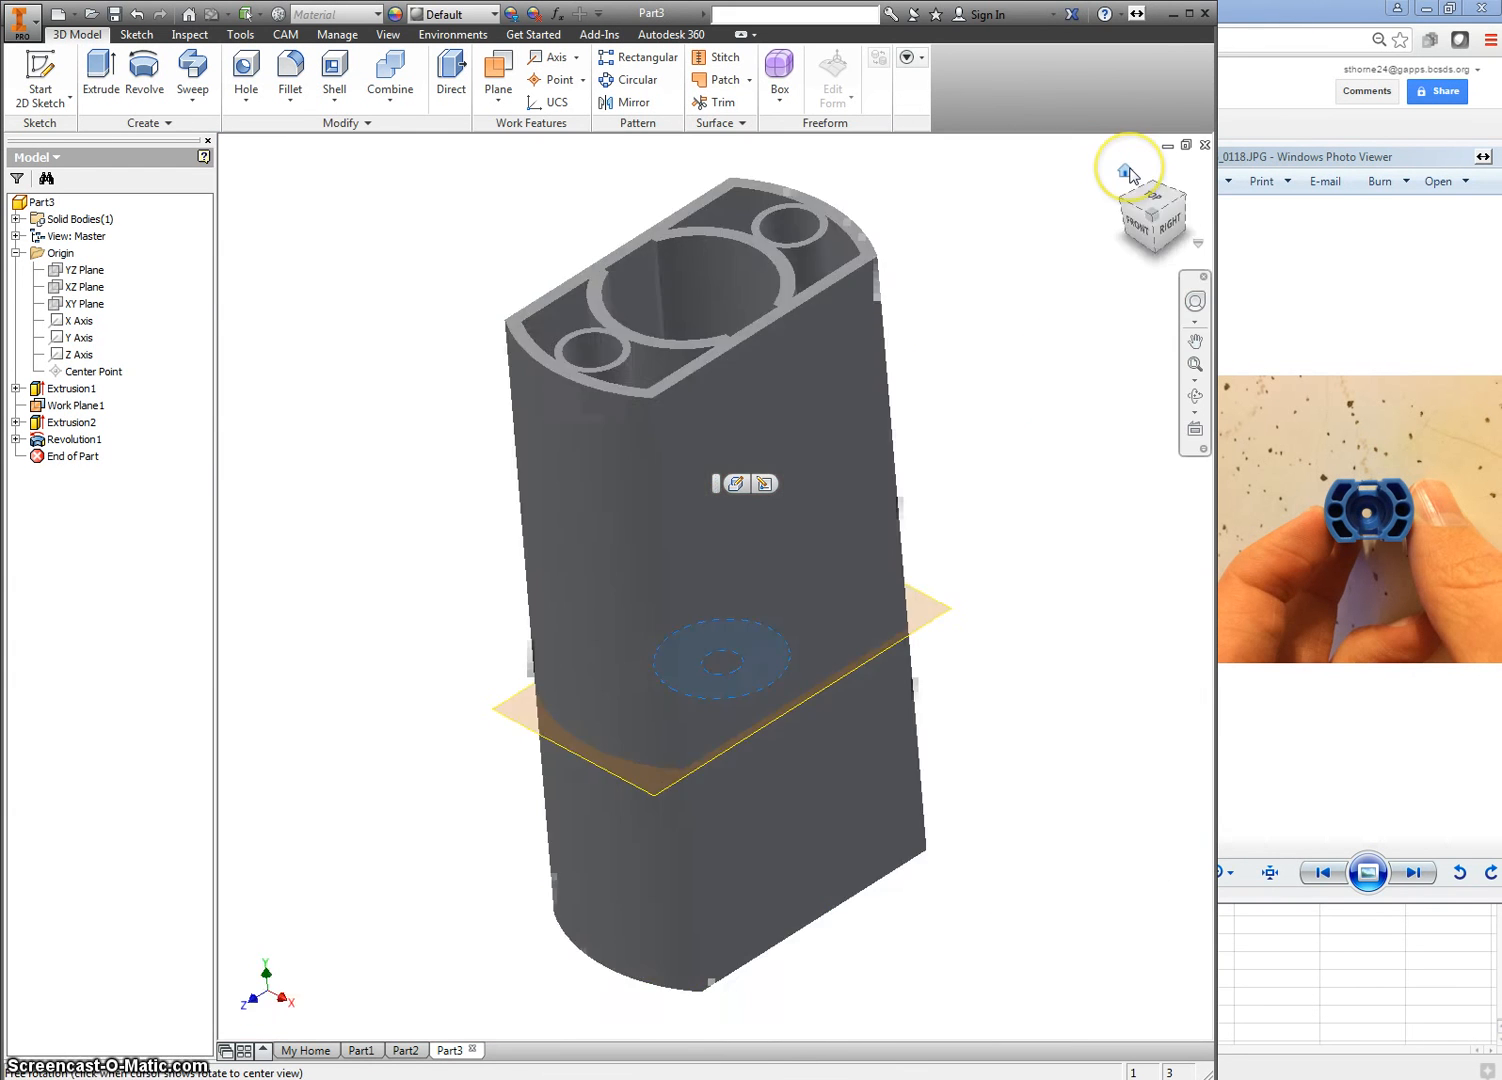
Bring up reference photo IMG_0117.JPG in Windows Photo Viewer, and start a new Inventor sketch on the body's flat side face.
{"action": "left_click", "coordinate": [1341, 713]}
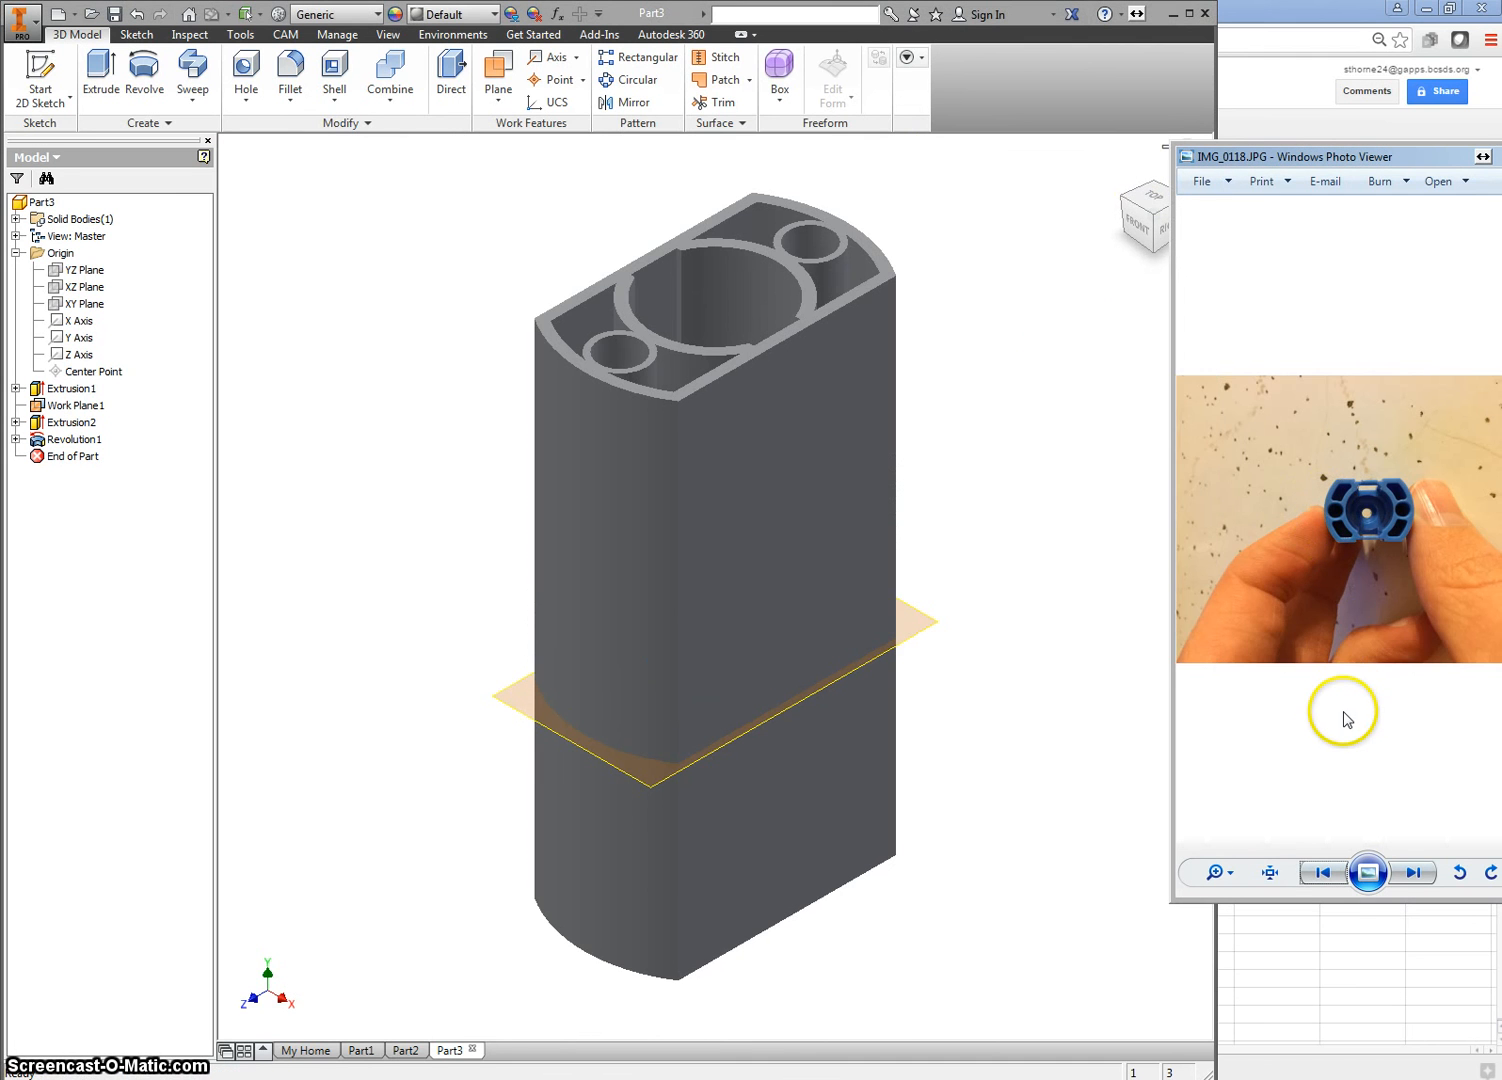
{"action": "key", "text": "Left"}
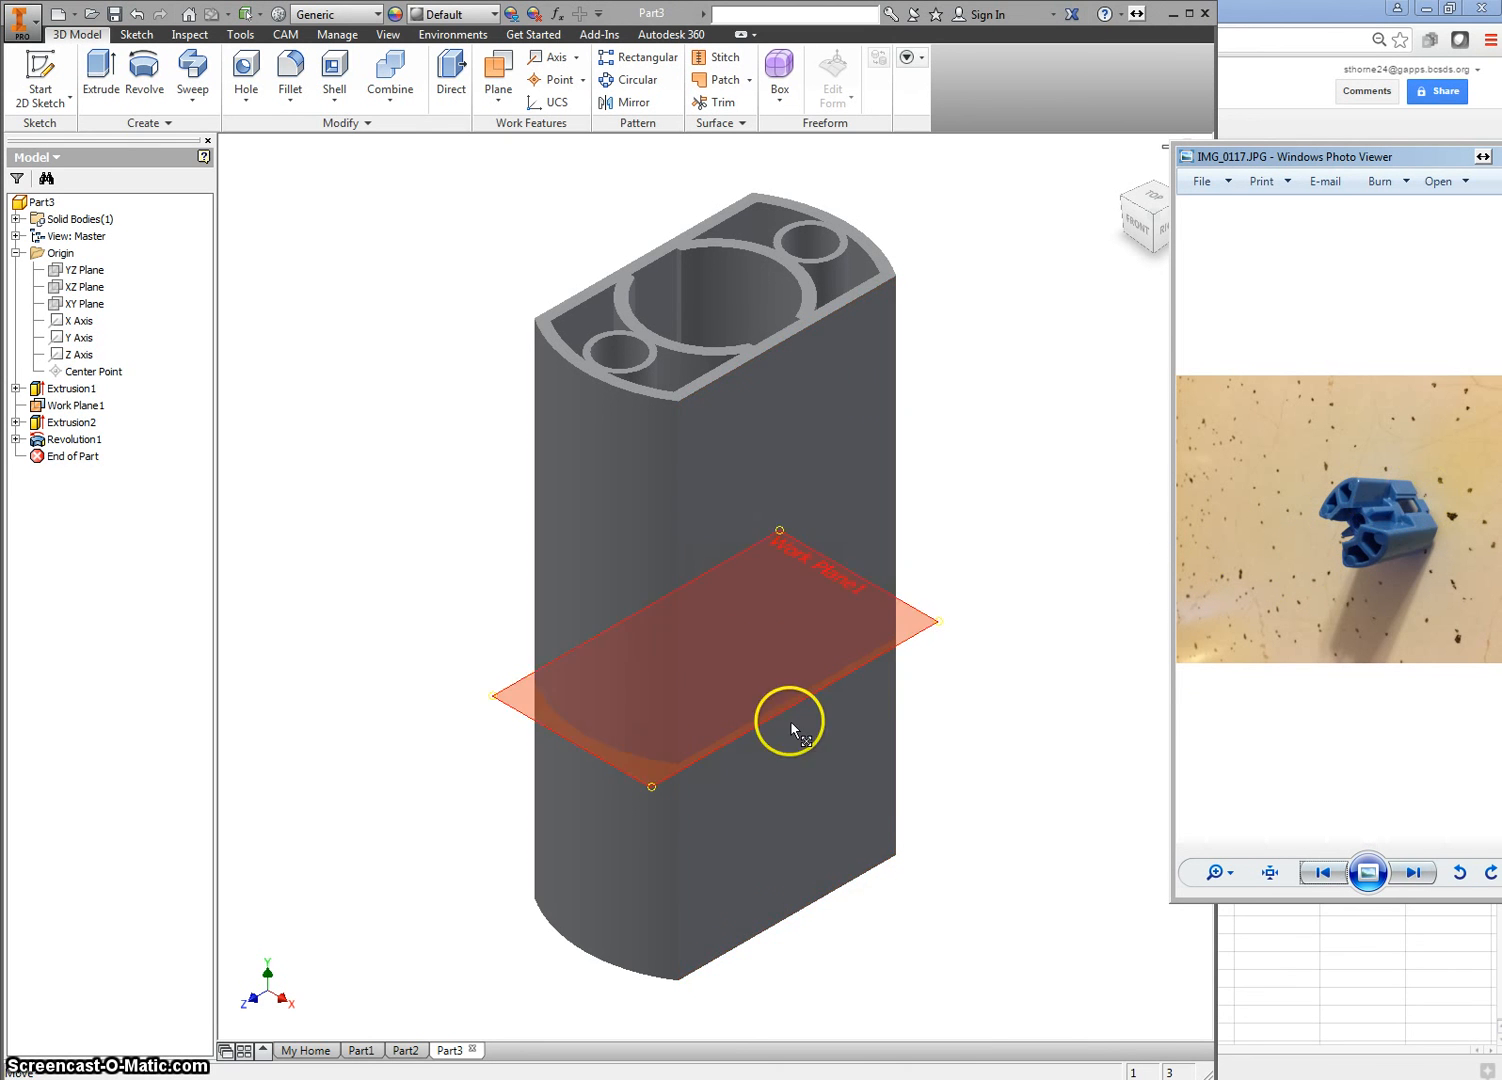
{"action": "left_click", "coordinate": [796, 750]}
{"action": "right_click", "coordinate": [794, 751]}
{"action": "left_click", "coordinate": [813, 805]}
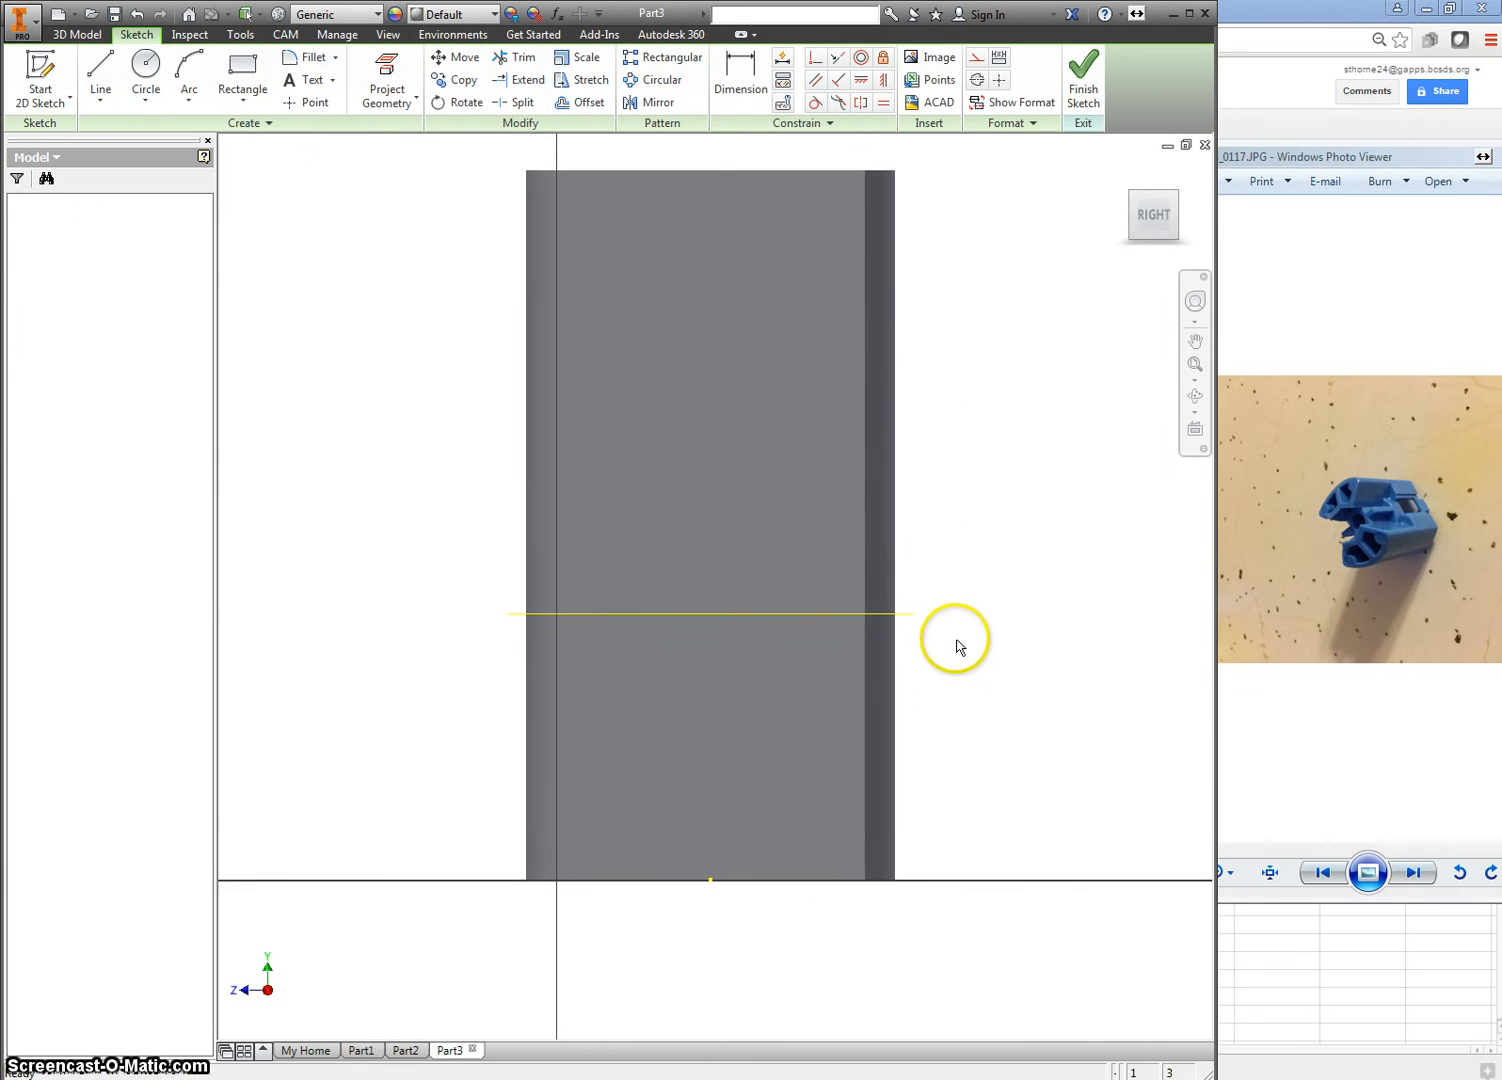
Sketch a tall two-point rectangle on the upper half of the side face, between the body's top edge and the work plane.
{"action": "right_click", "coordinate": [664, 327]}
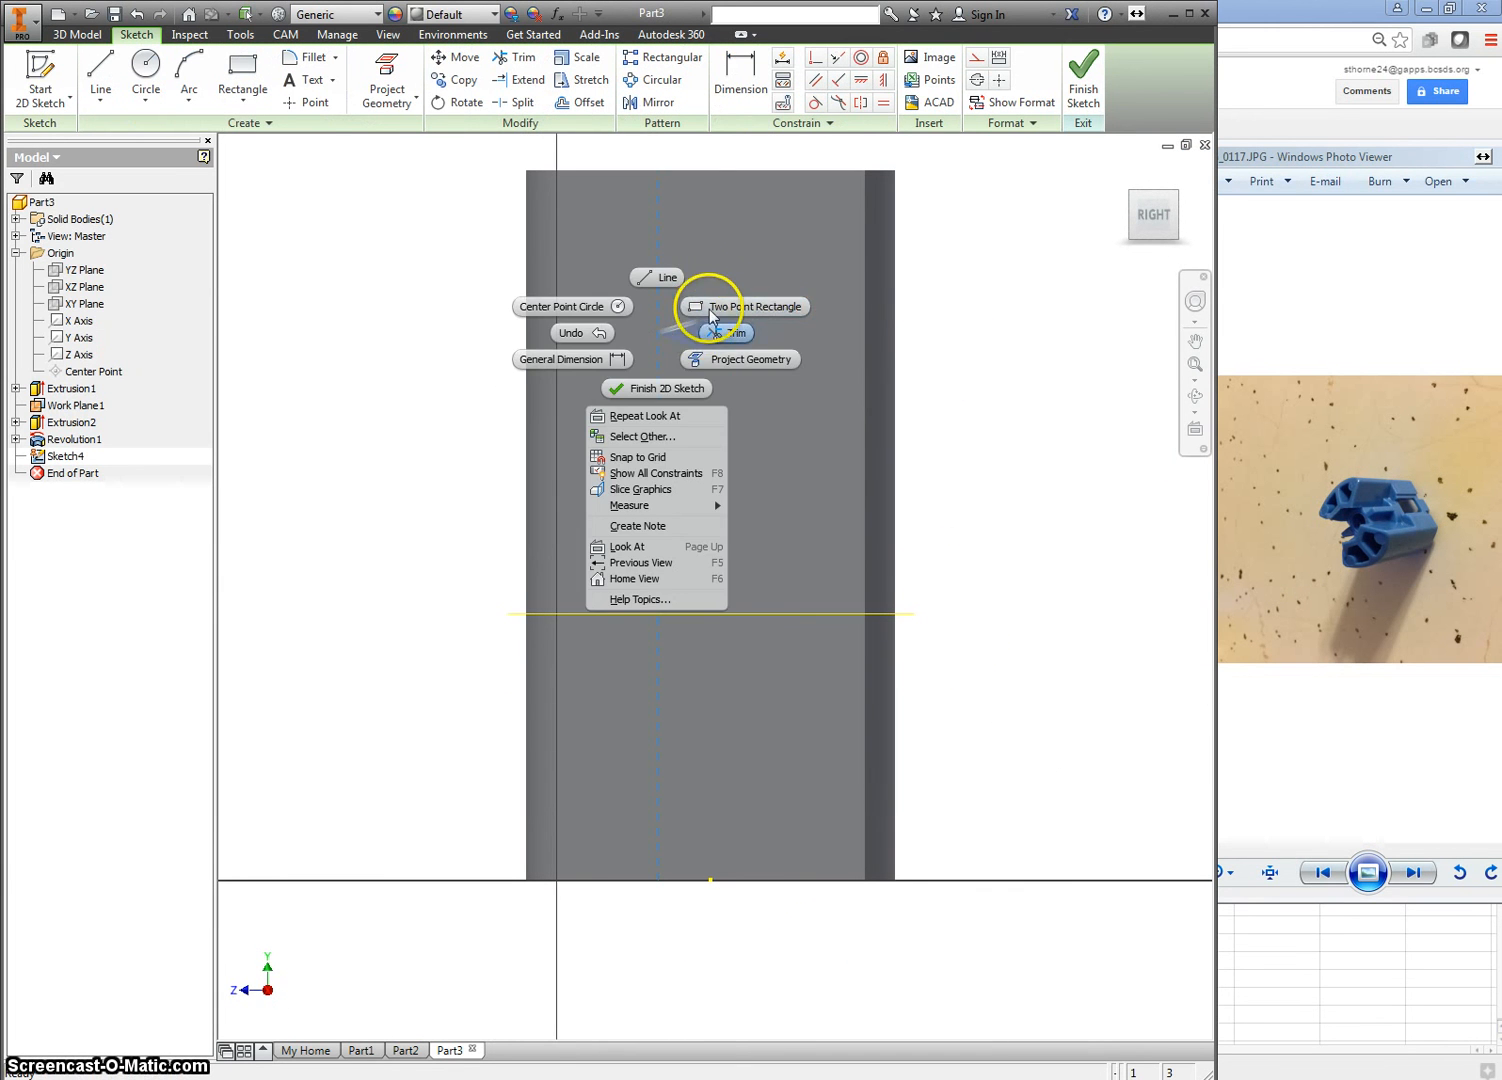
{"action": "left_click", "coordinate": [700, 312]}
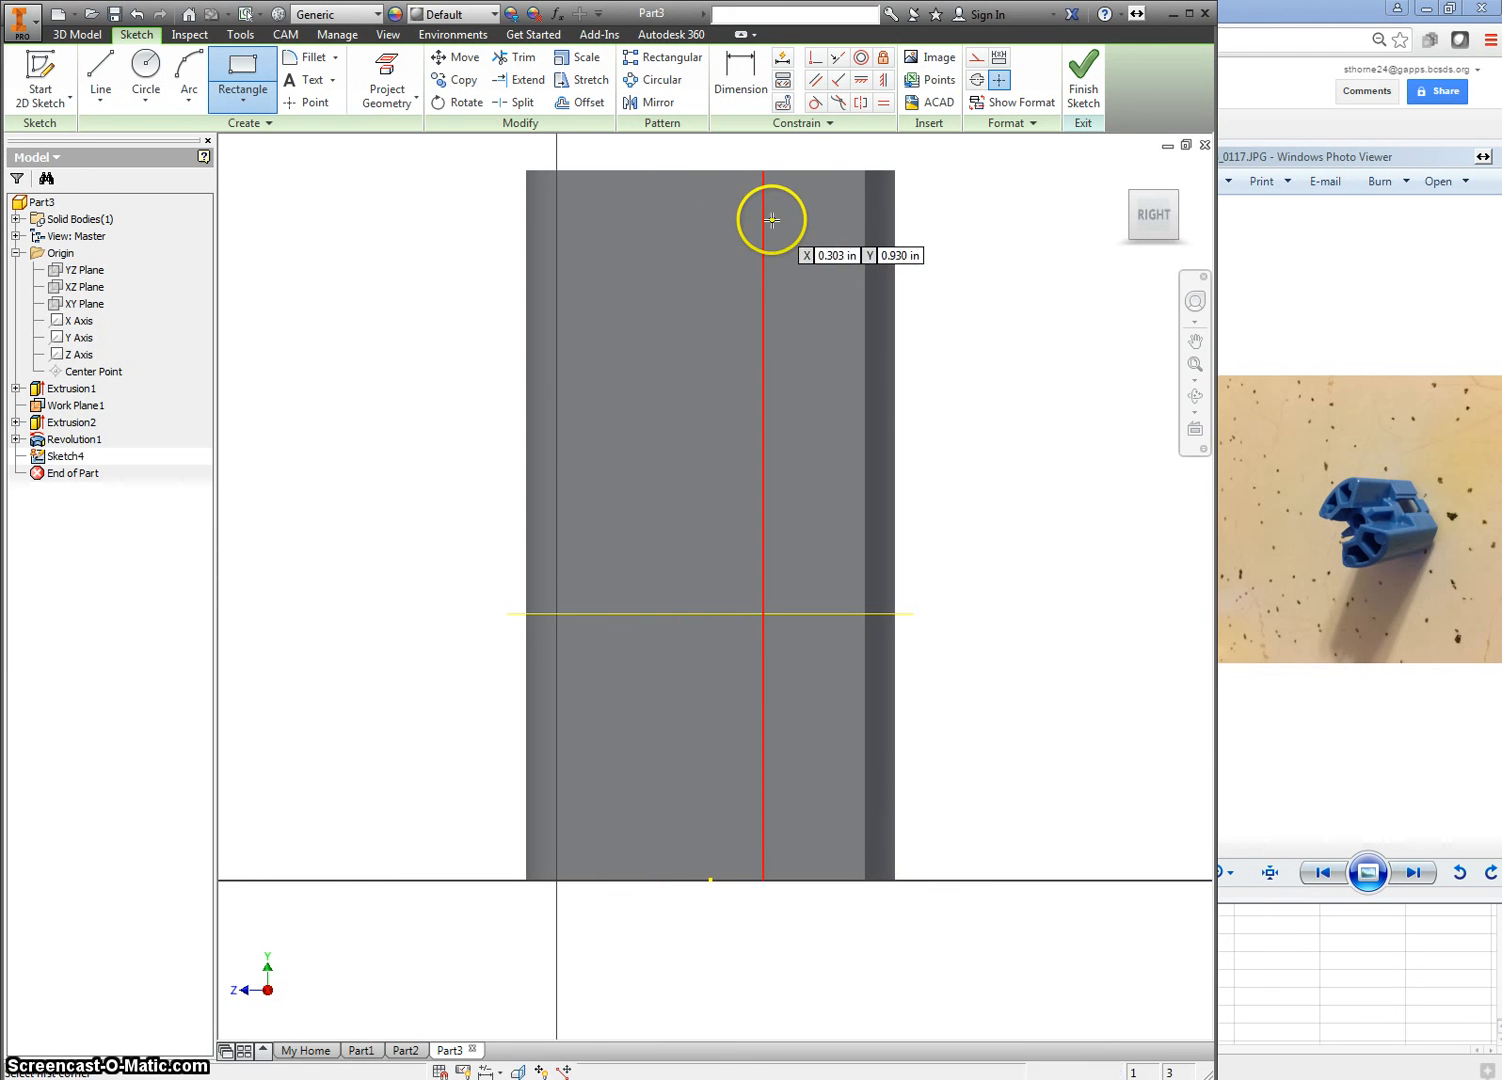
{"action": "scroll", "coordinate": [768, 218], "scroll_direction": "up", "scroll_amount": 3}
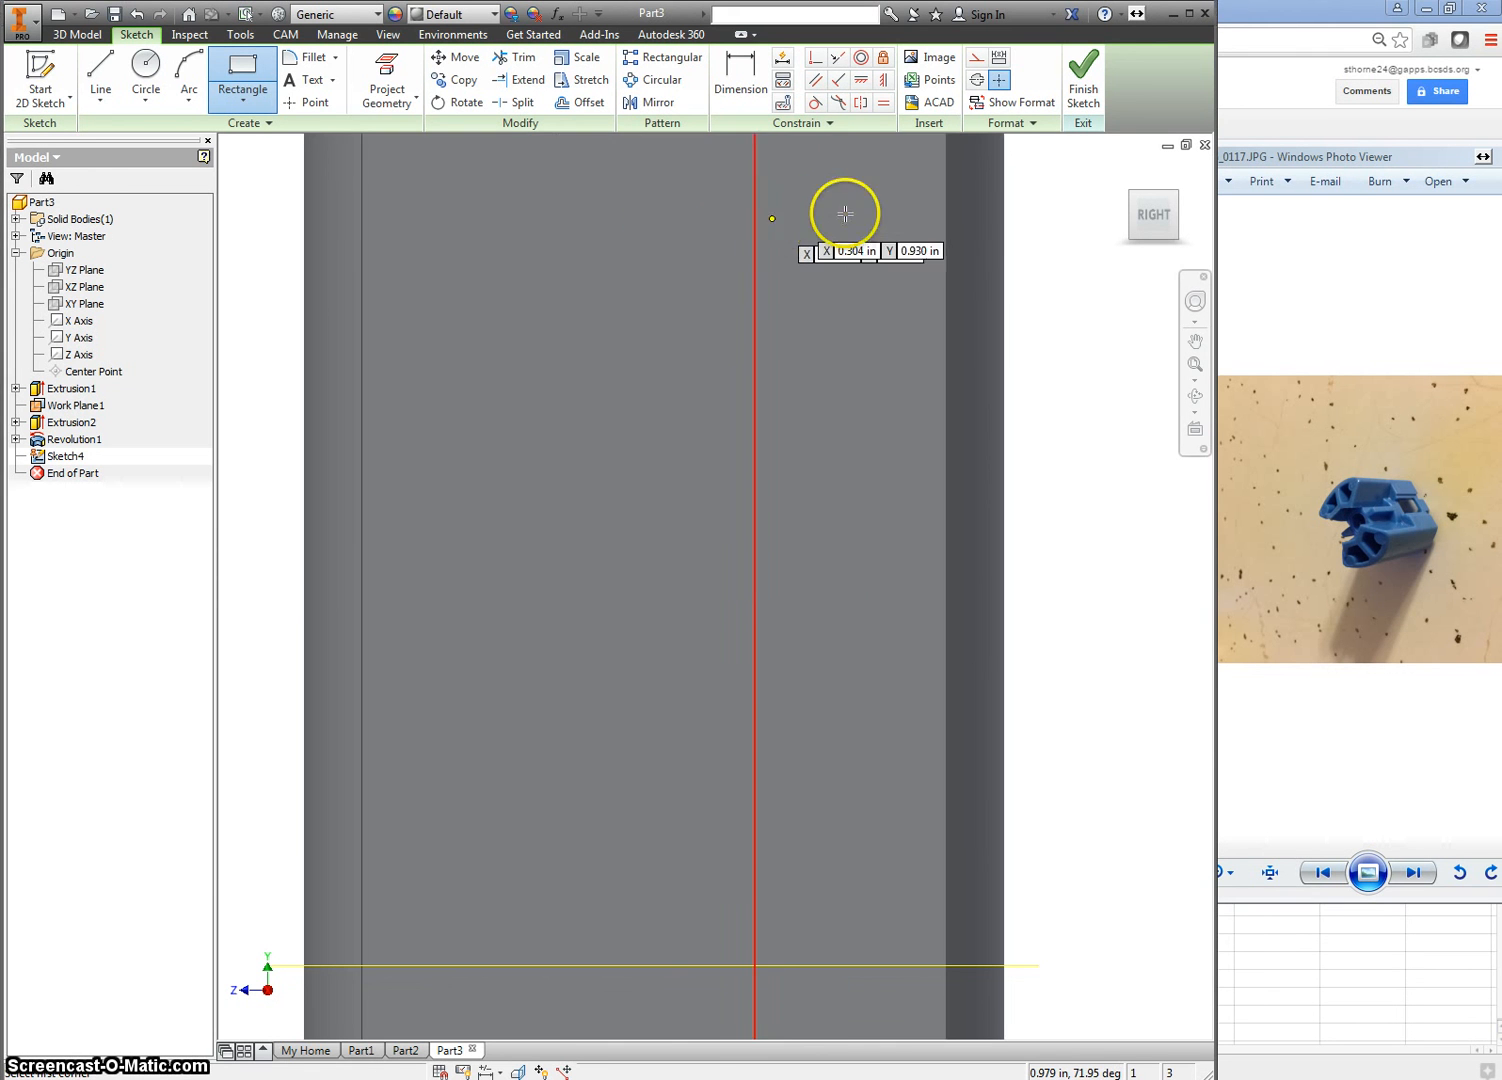
{"action": "left_click", "coordinate": [786, 185]}
{"action": "left_click", "coordinate": [551, 733]}
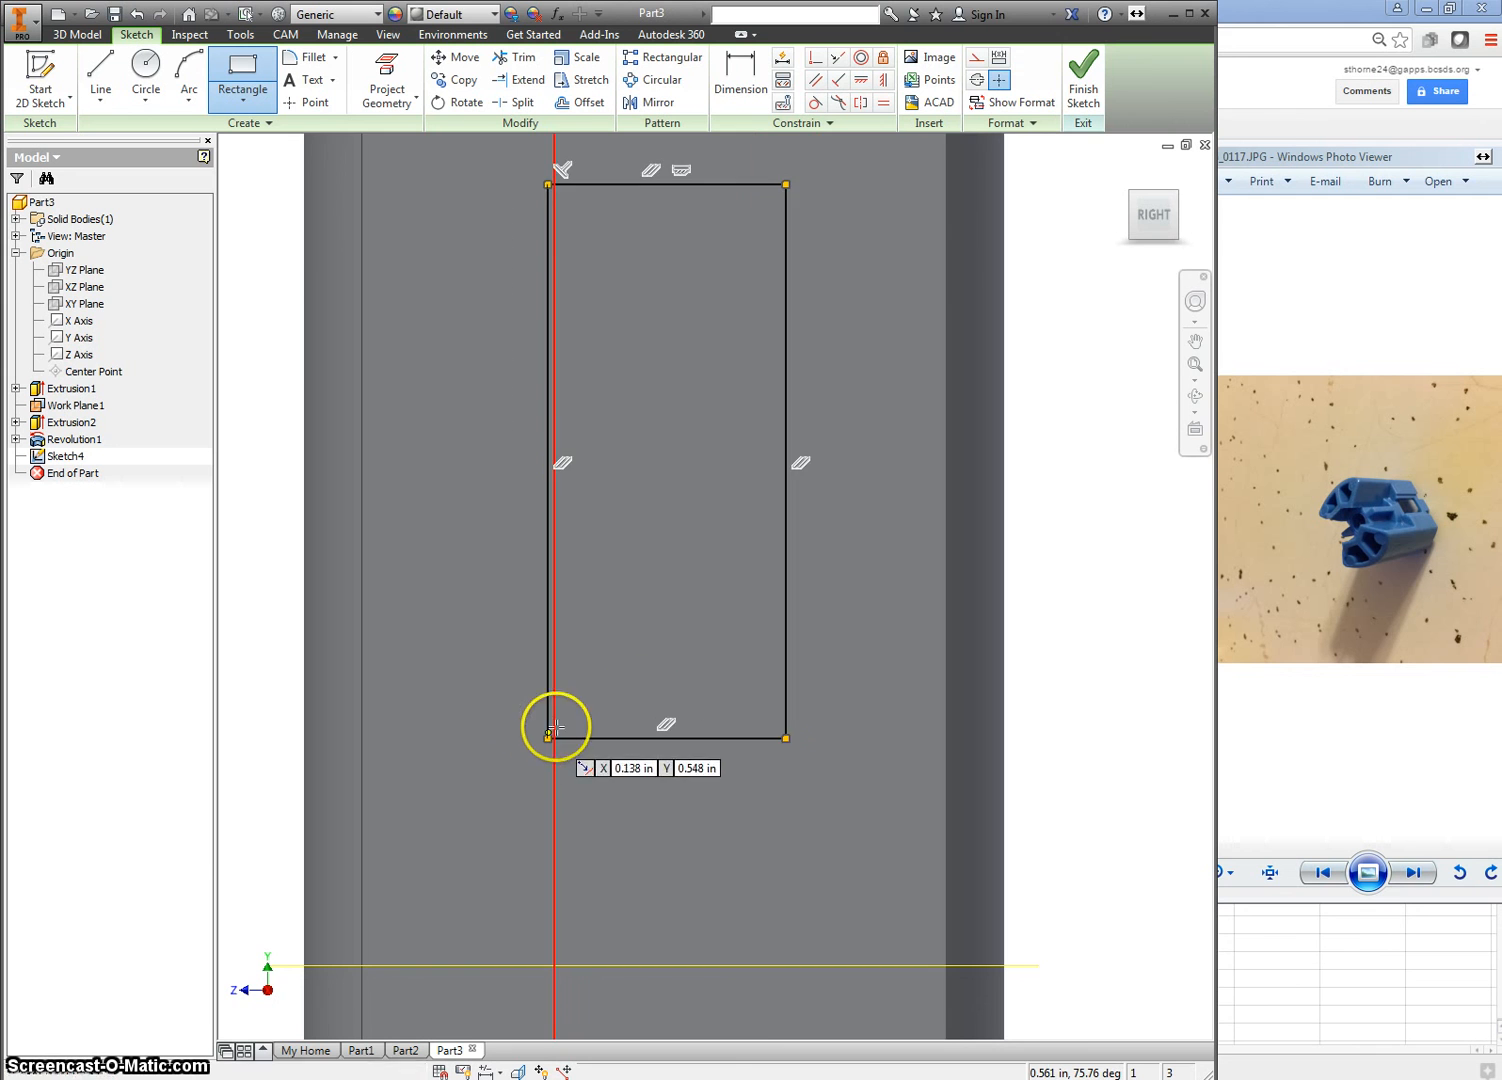
{"action": "scroll", "coordinate": [655, 665], "scroll_direction": "down", "scroll_amount": 5}
{"action": "scroll", "coordinate": [670, 630], "scroll_direction": "up", "scroll_amount": 3}
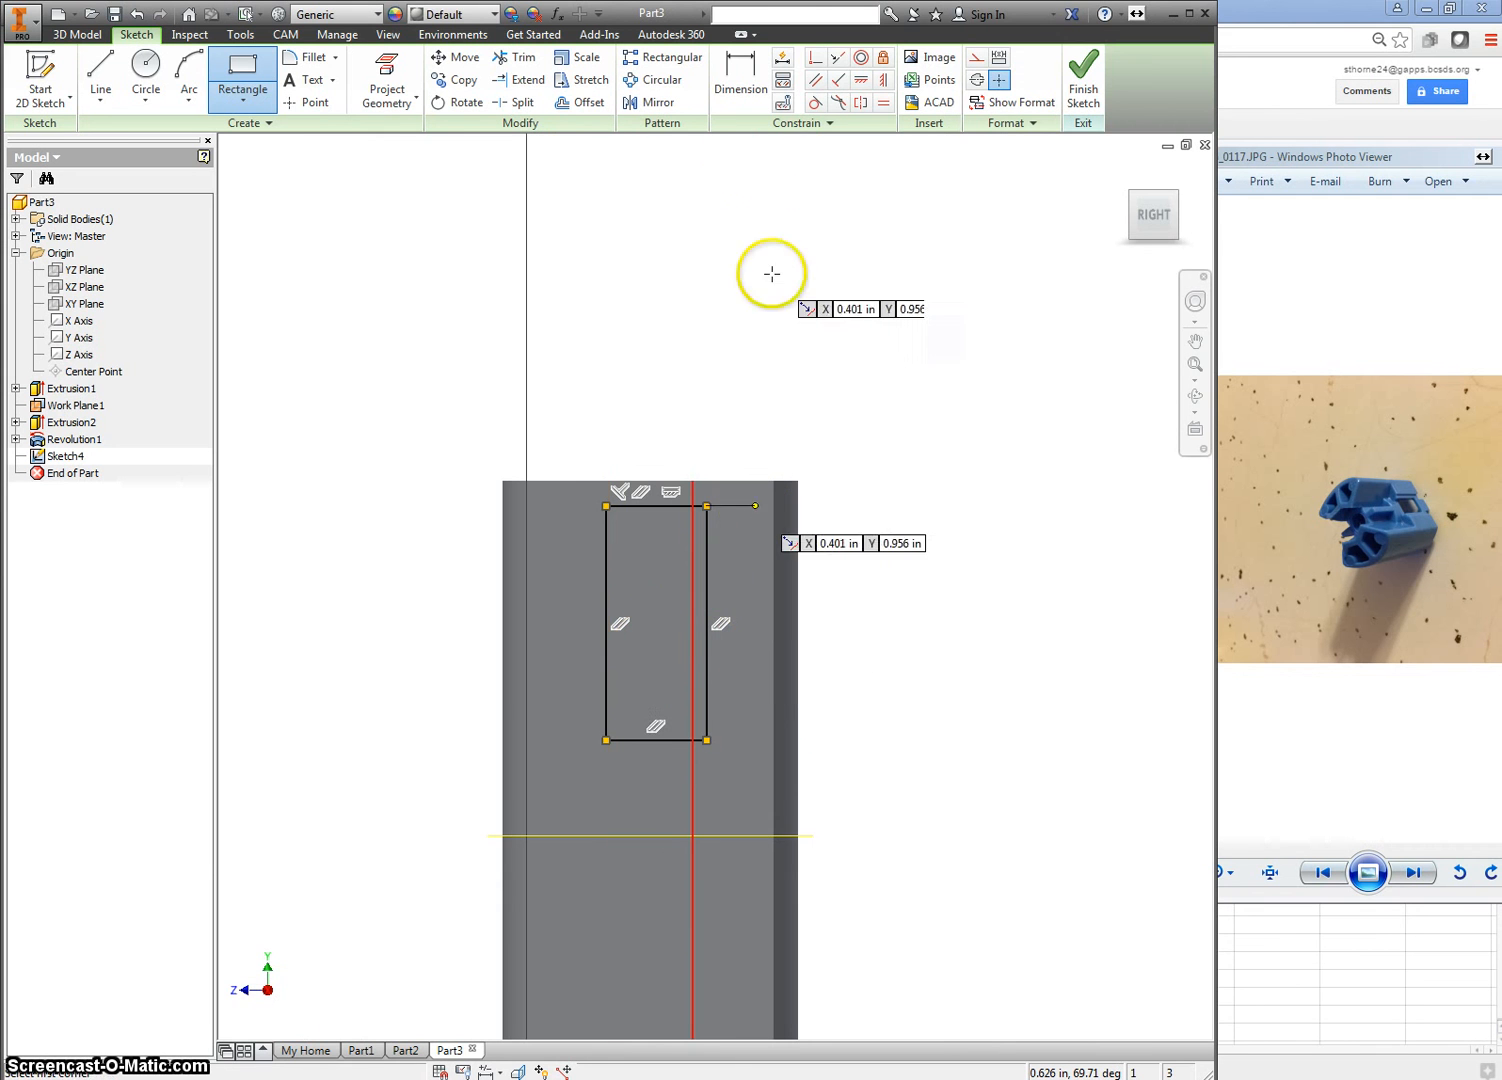
Constrain the rectangle's top-edge midpoint vertically to the midpoint of the face's top edge, and lower the rectangle's top edge.
{"action": "left_click", "coordinate": [883, 82]}
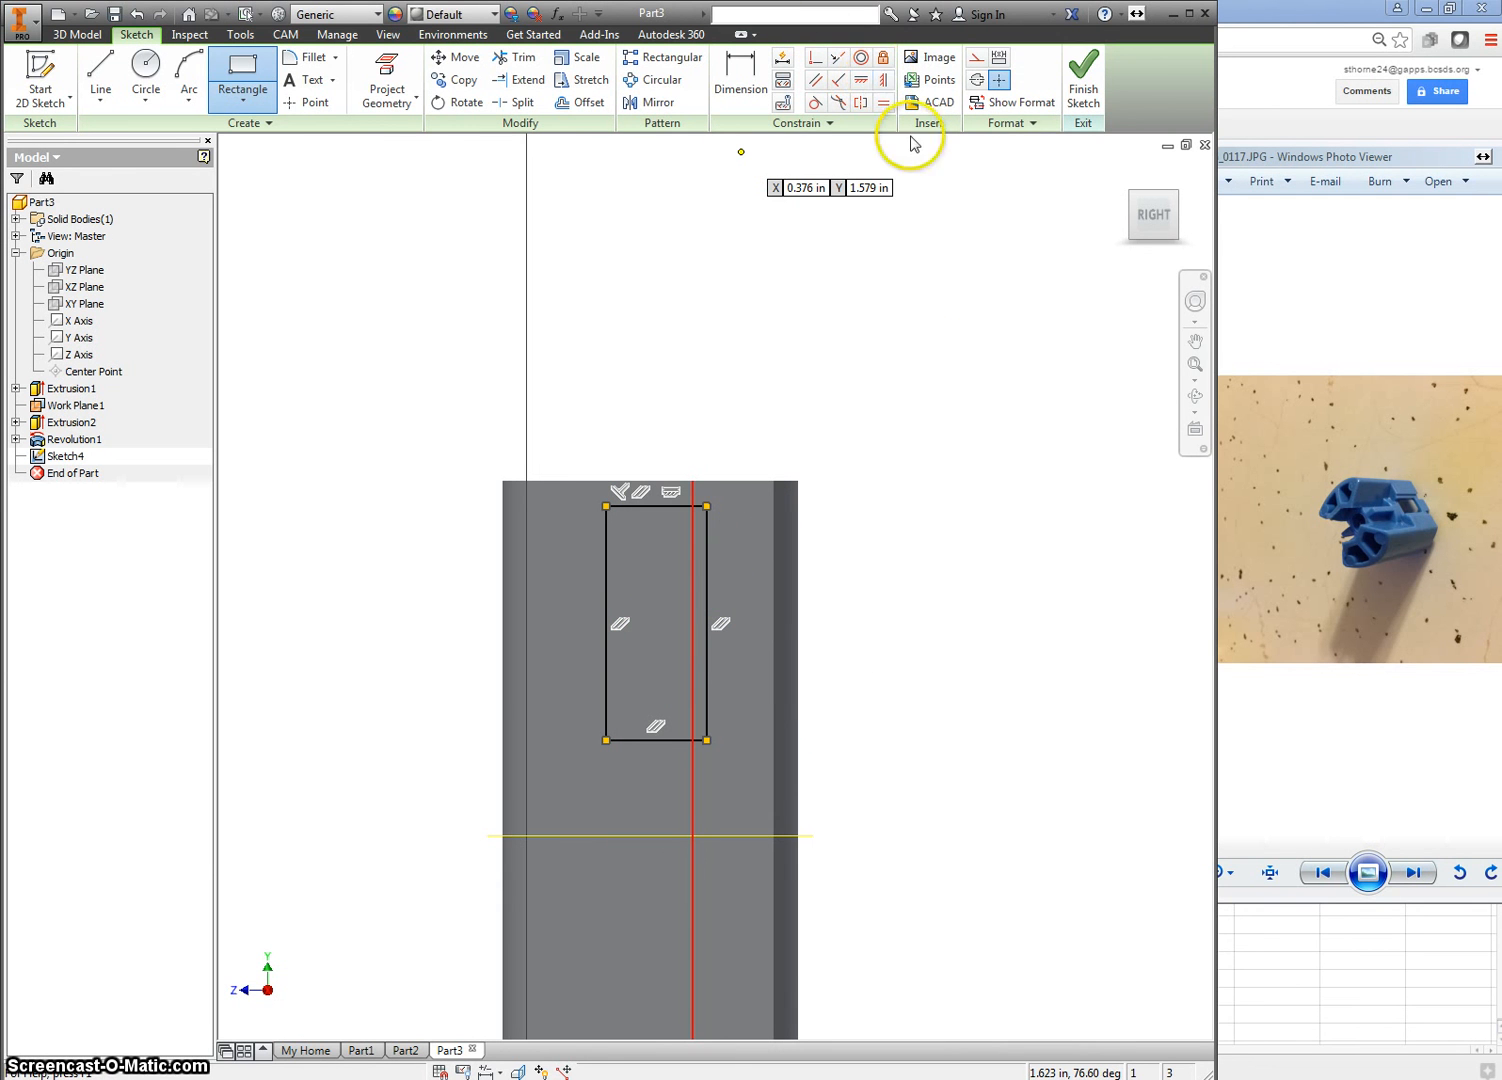
{"action": "left_click", "coordinate": [653, 484]}
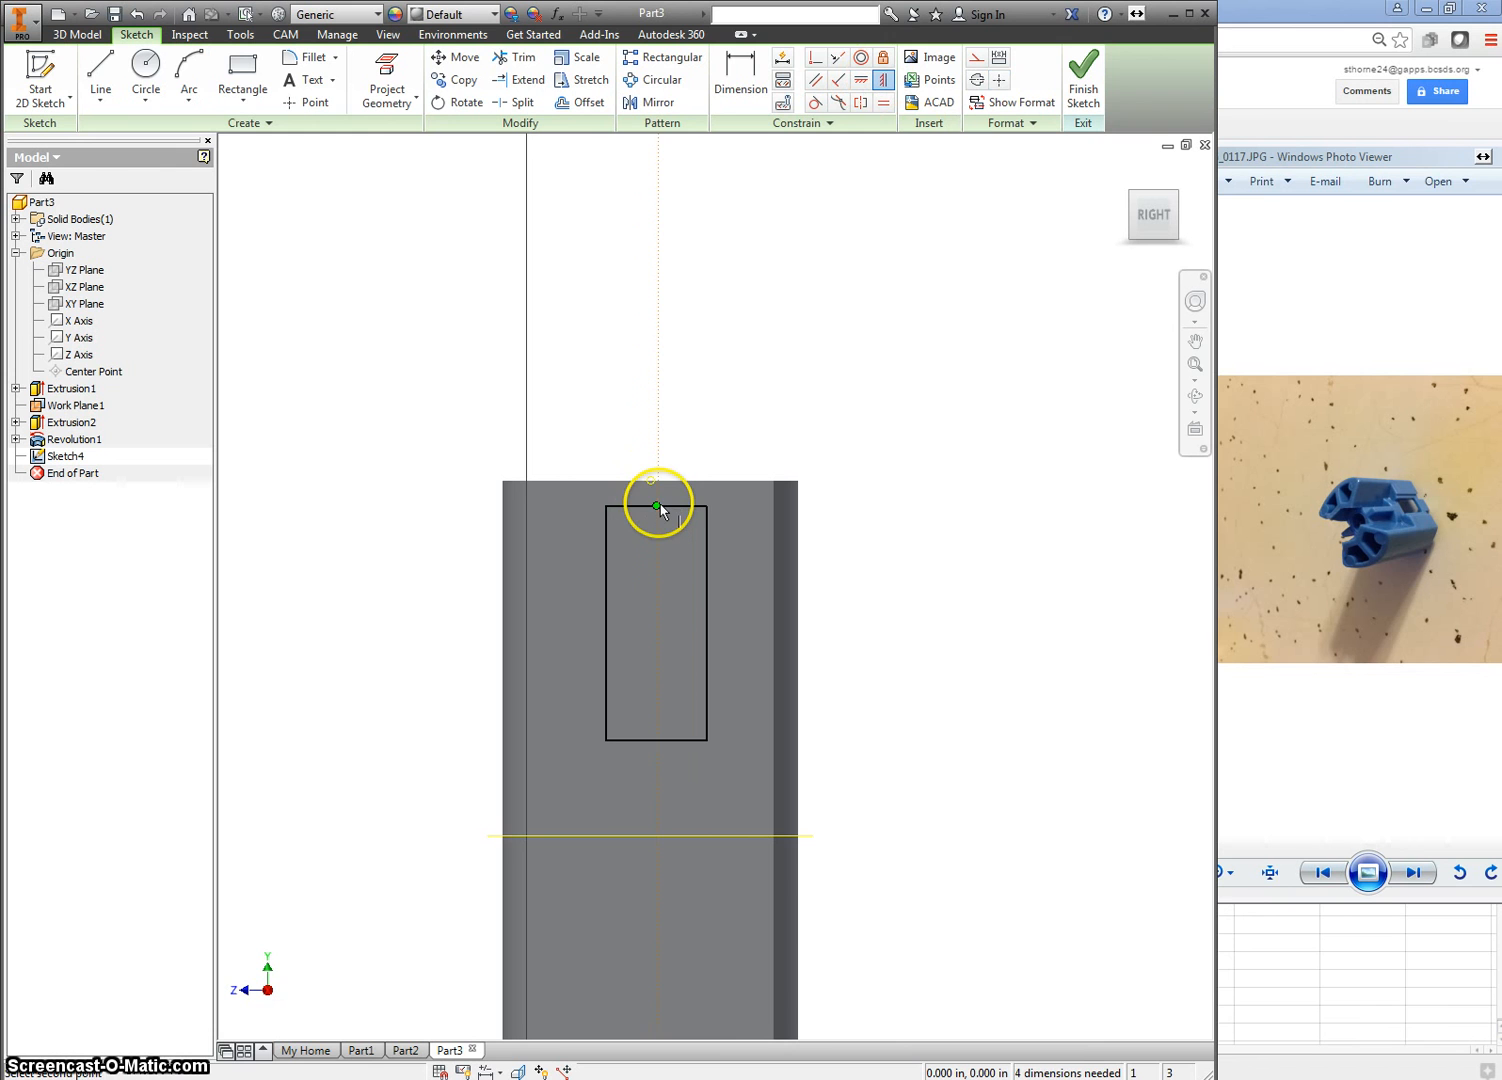
{"action": "left_click", "coordinate": [657, 505]}
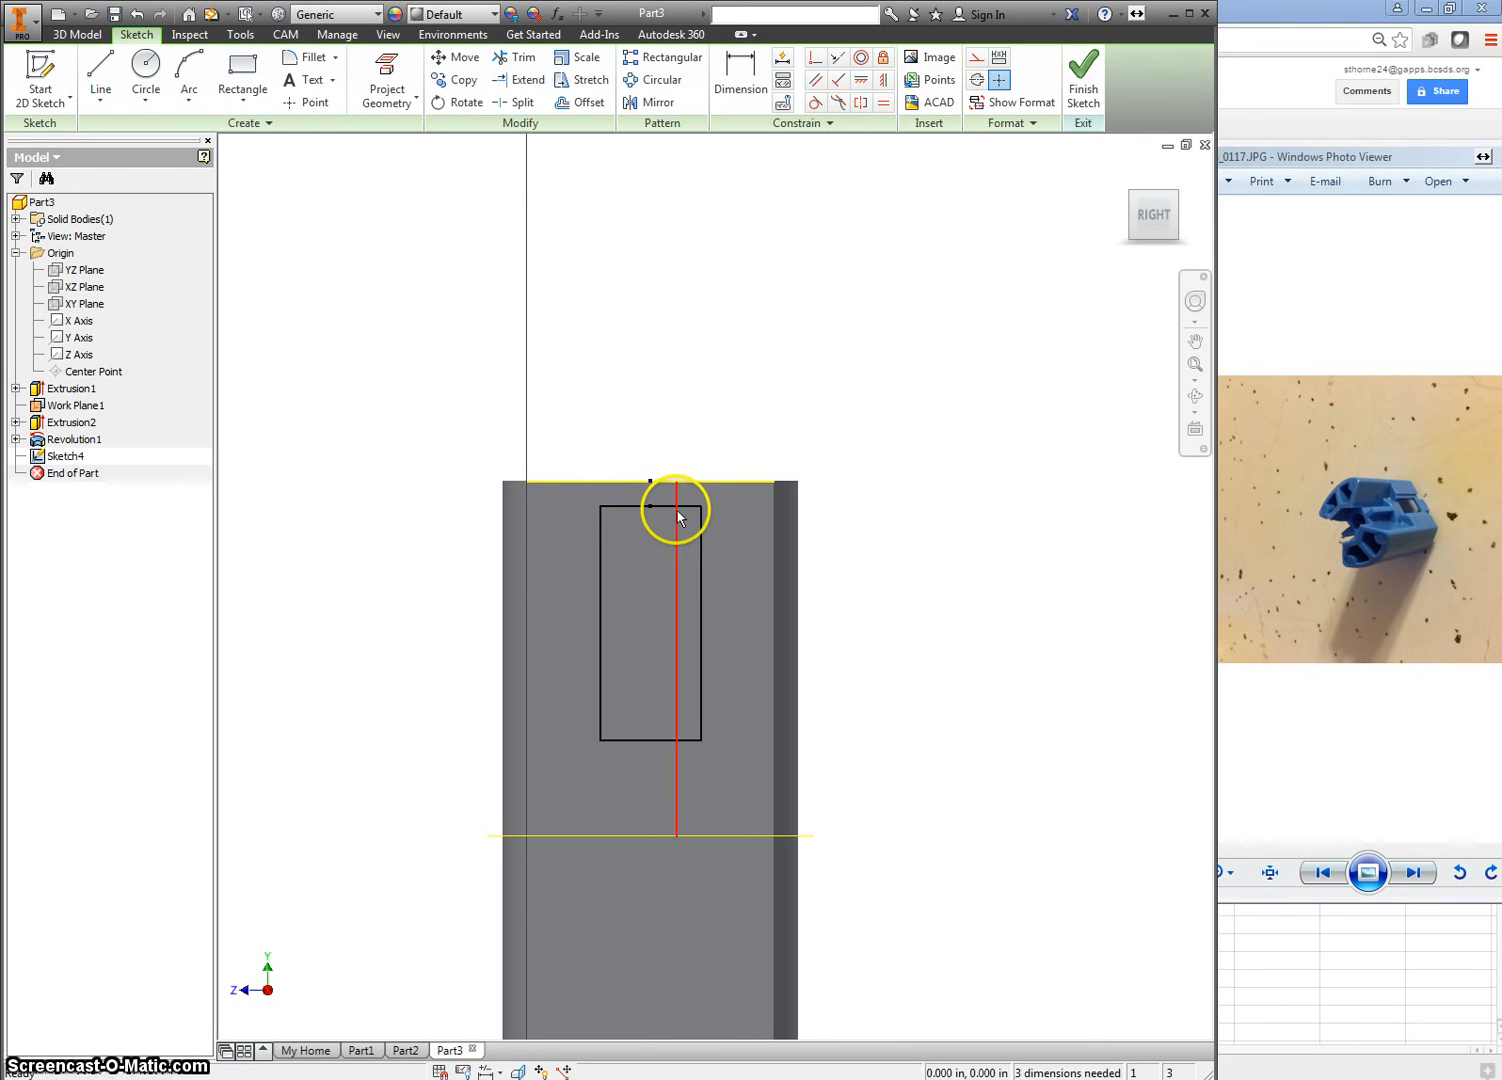
{"action": "left_click_drag", "start_coordinate": [680, 507], "coordinate": [681, 560]}
Extrude the rectangle as a cut with extents All through the body, opening a window in both flat walls.
{"action": "key", "text": "e"}
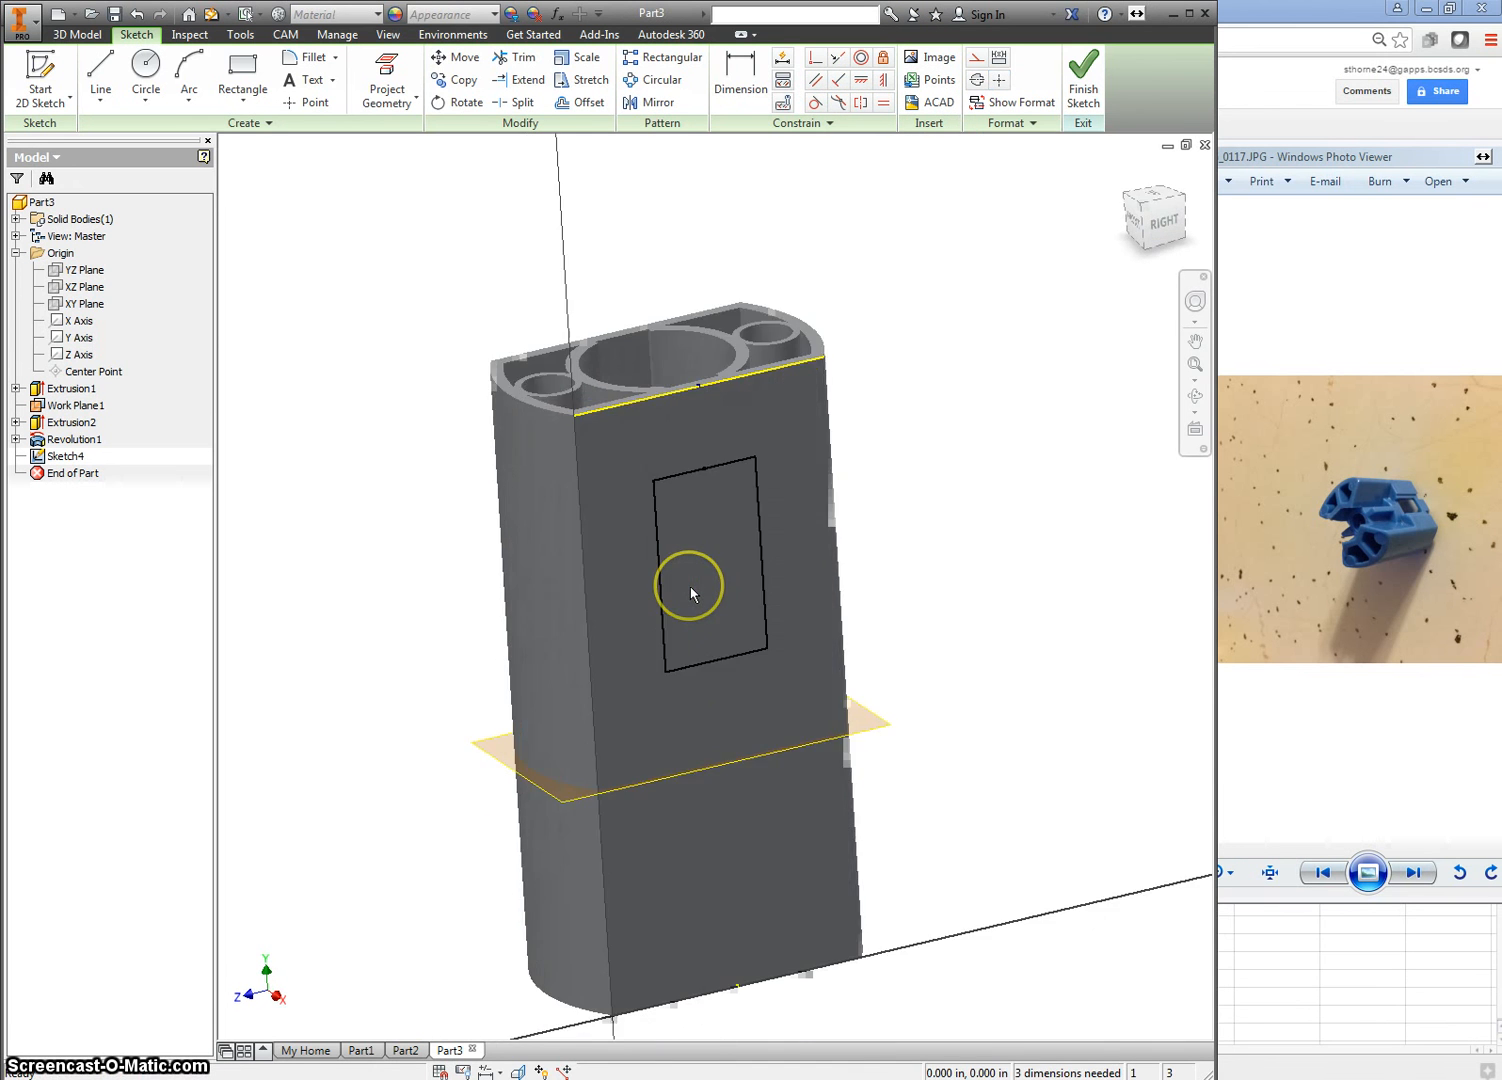
{"action": "left_click", "coordinate": [359, 245]}
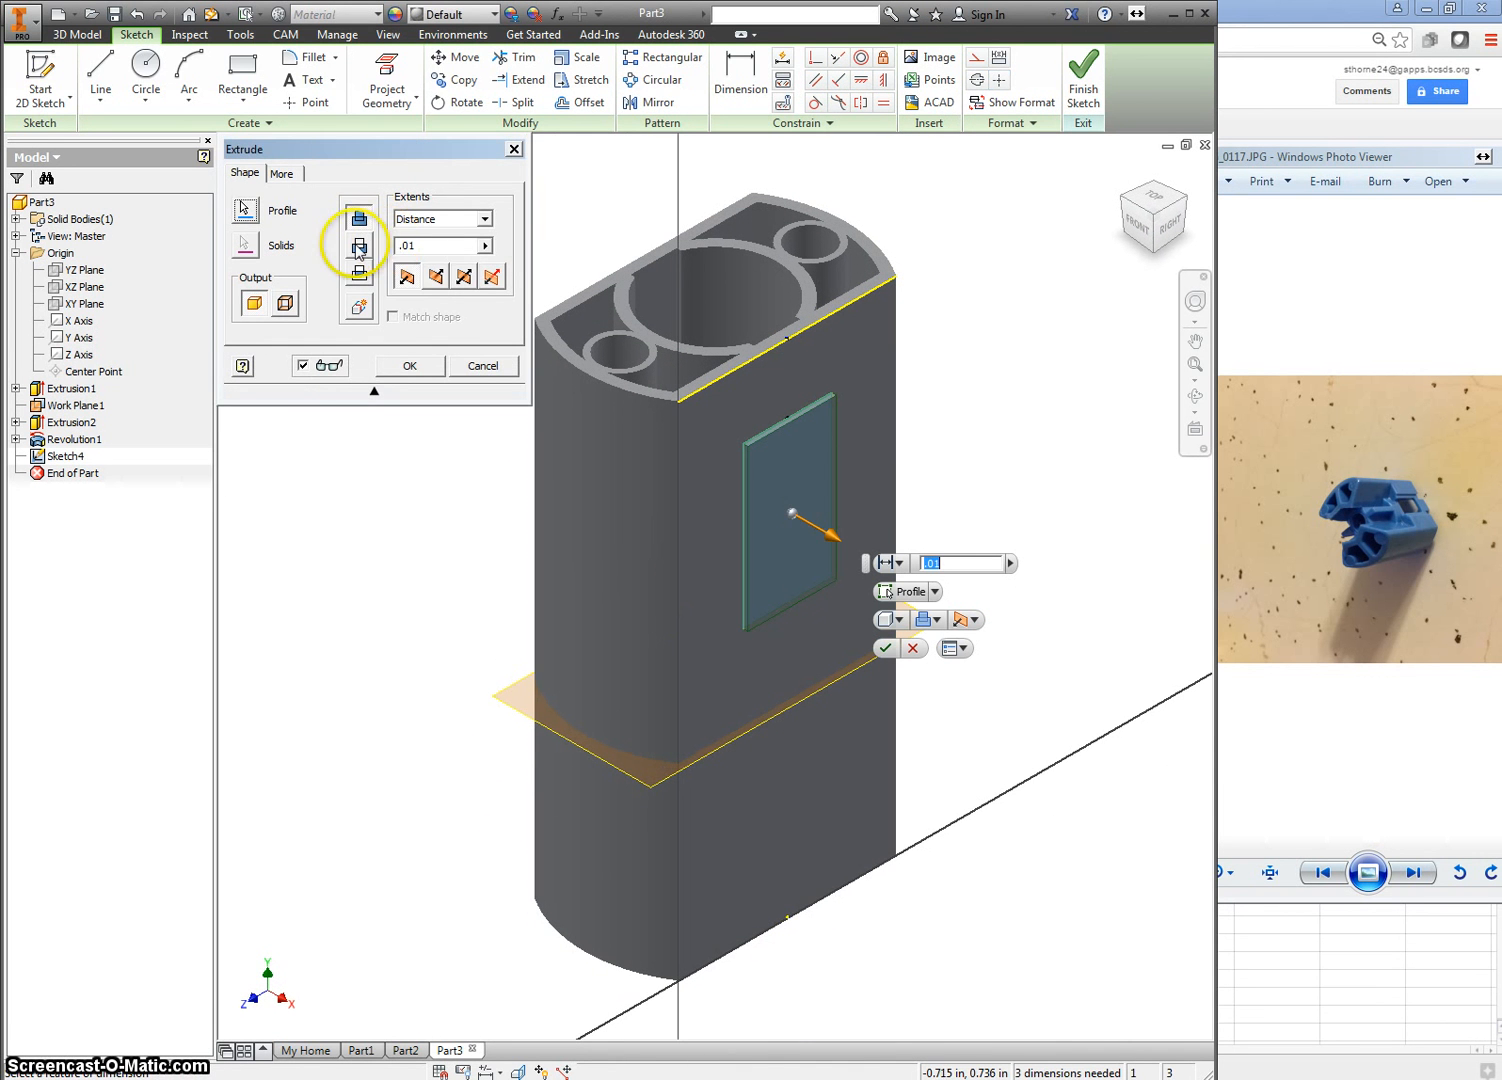
{"action": "left_click", "coordinate": [455, 219]}
{"action": "left_click", "coordinate": [446, 286]}
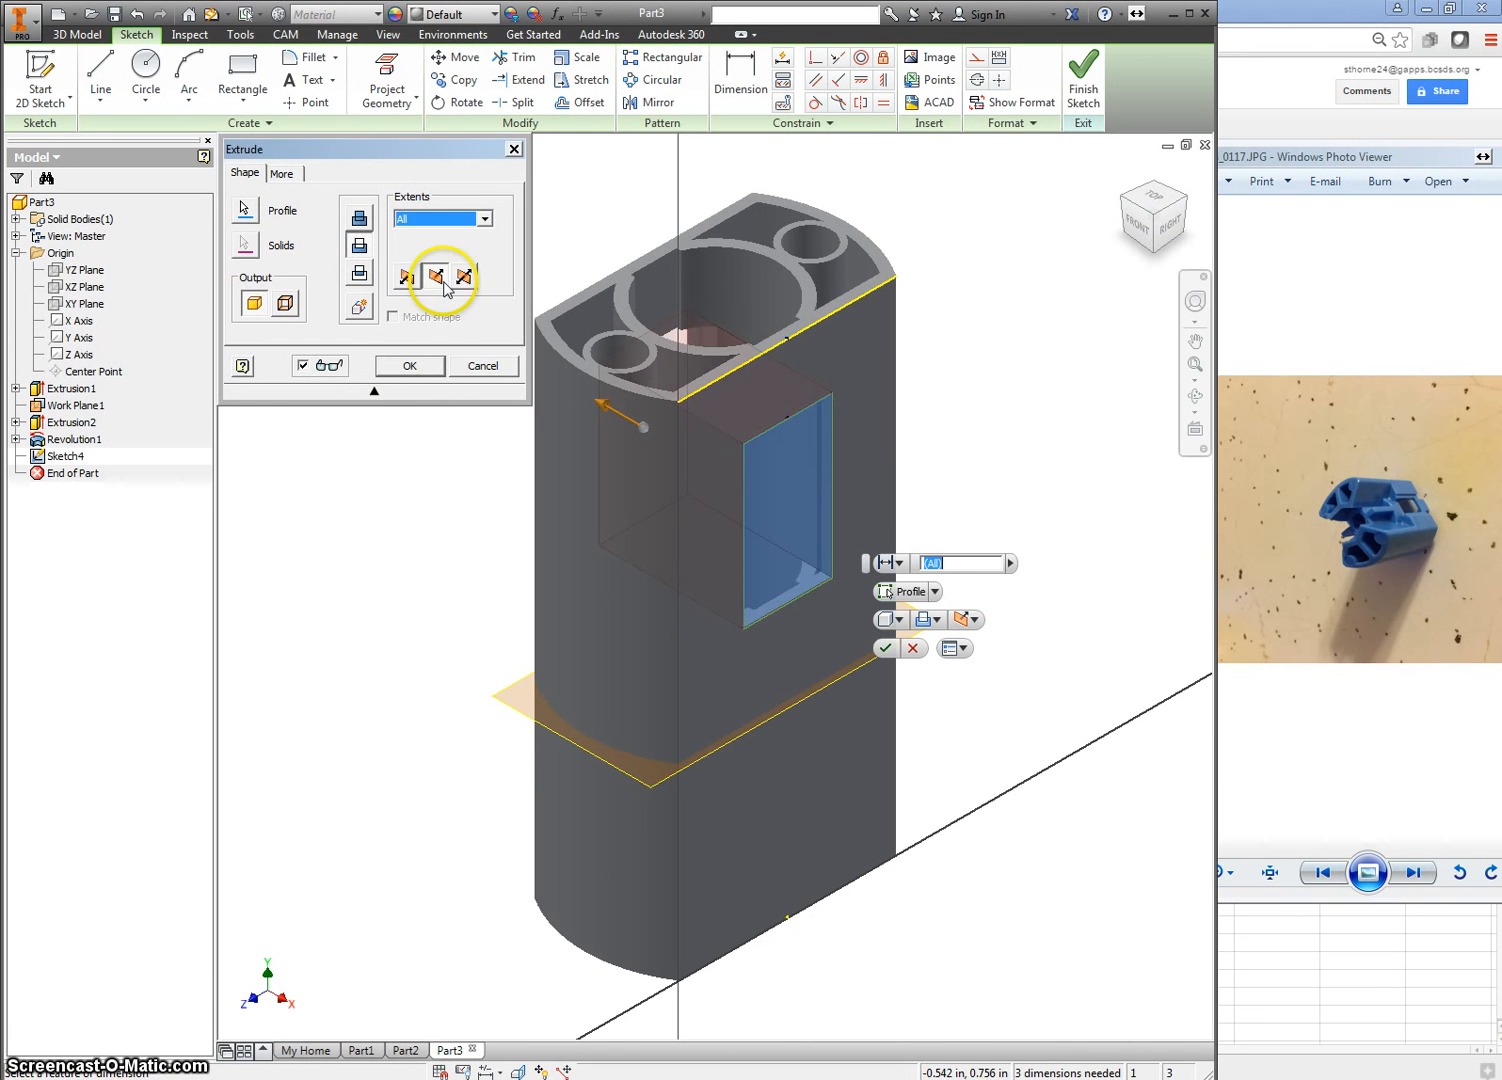
{"action": "left_click", "coordinate": [410, 366]}
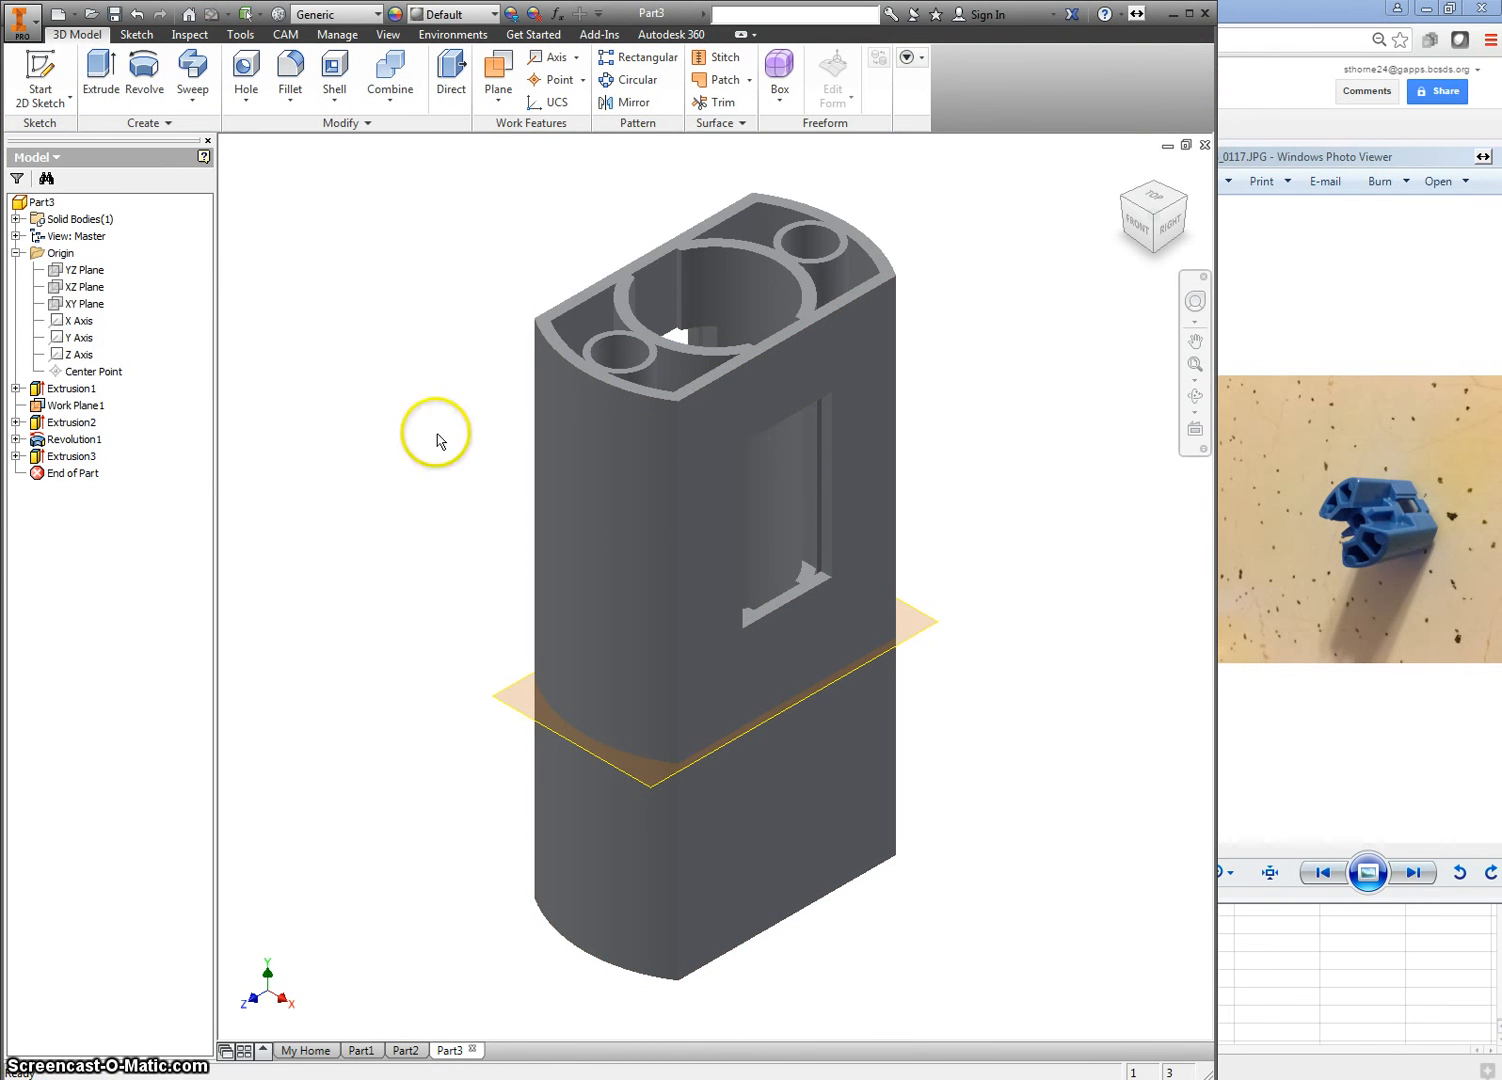
{"action": "left_click", "coordinate": [1127, 203]}
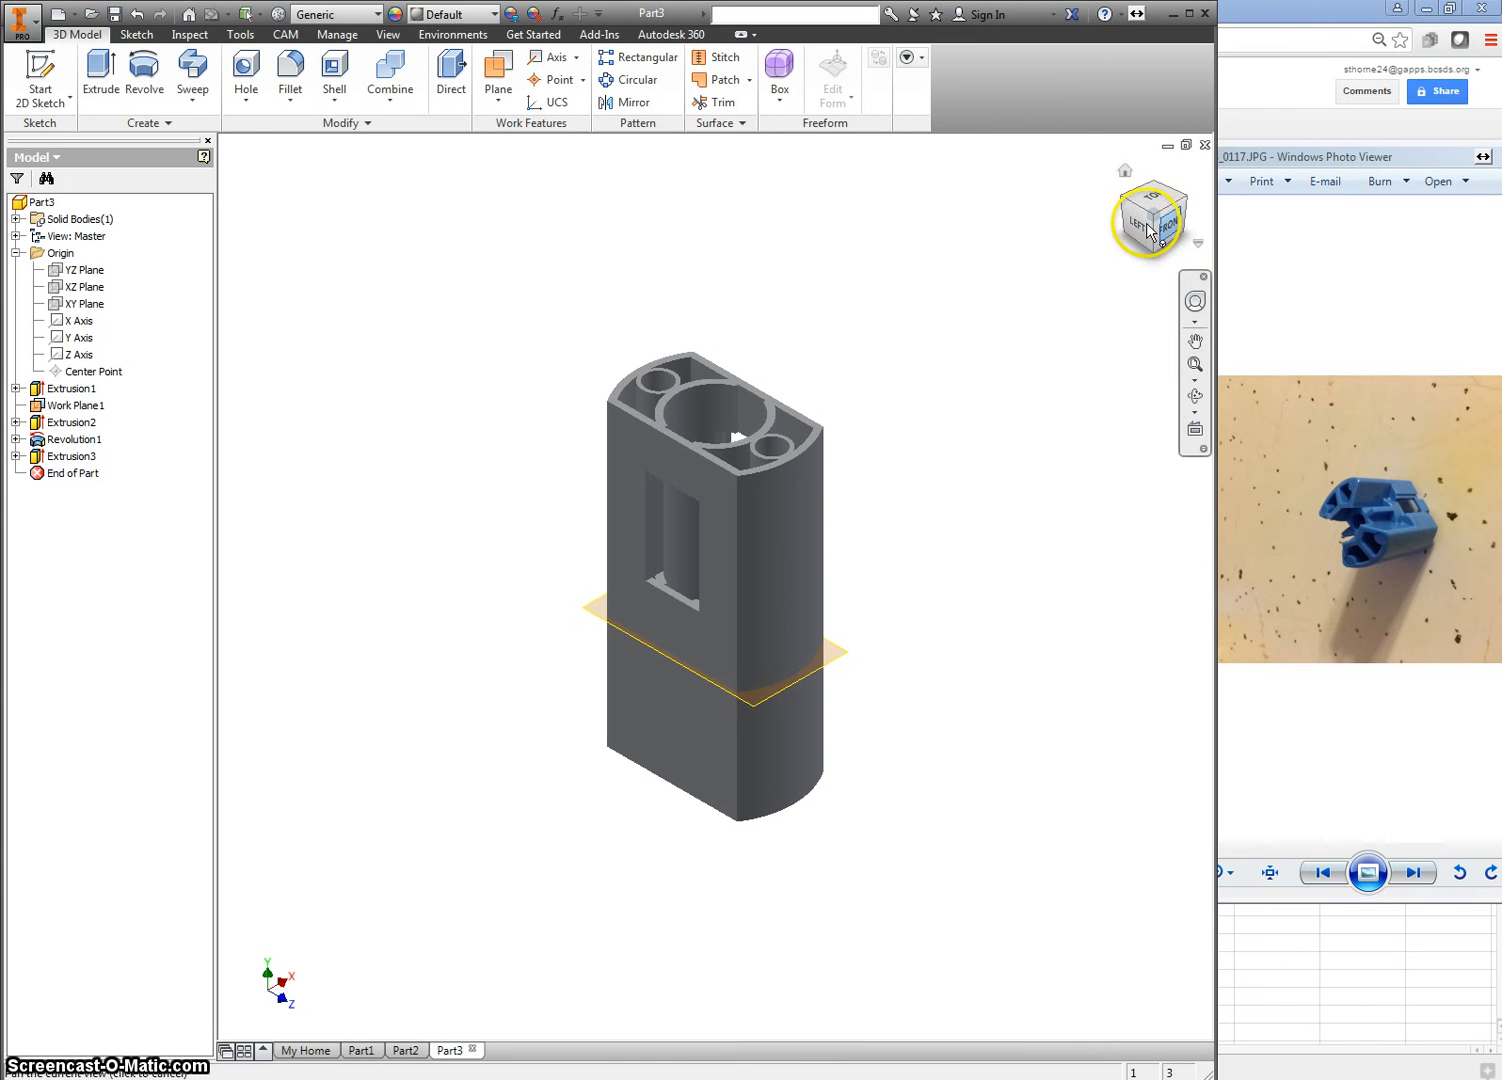
{"action": "left_click", "coordinate": [1140, 226]}
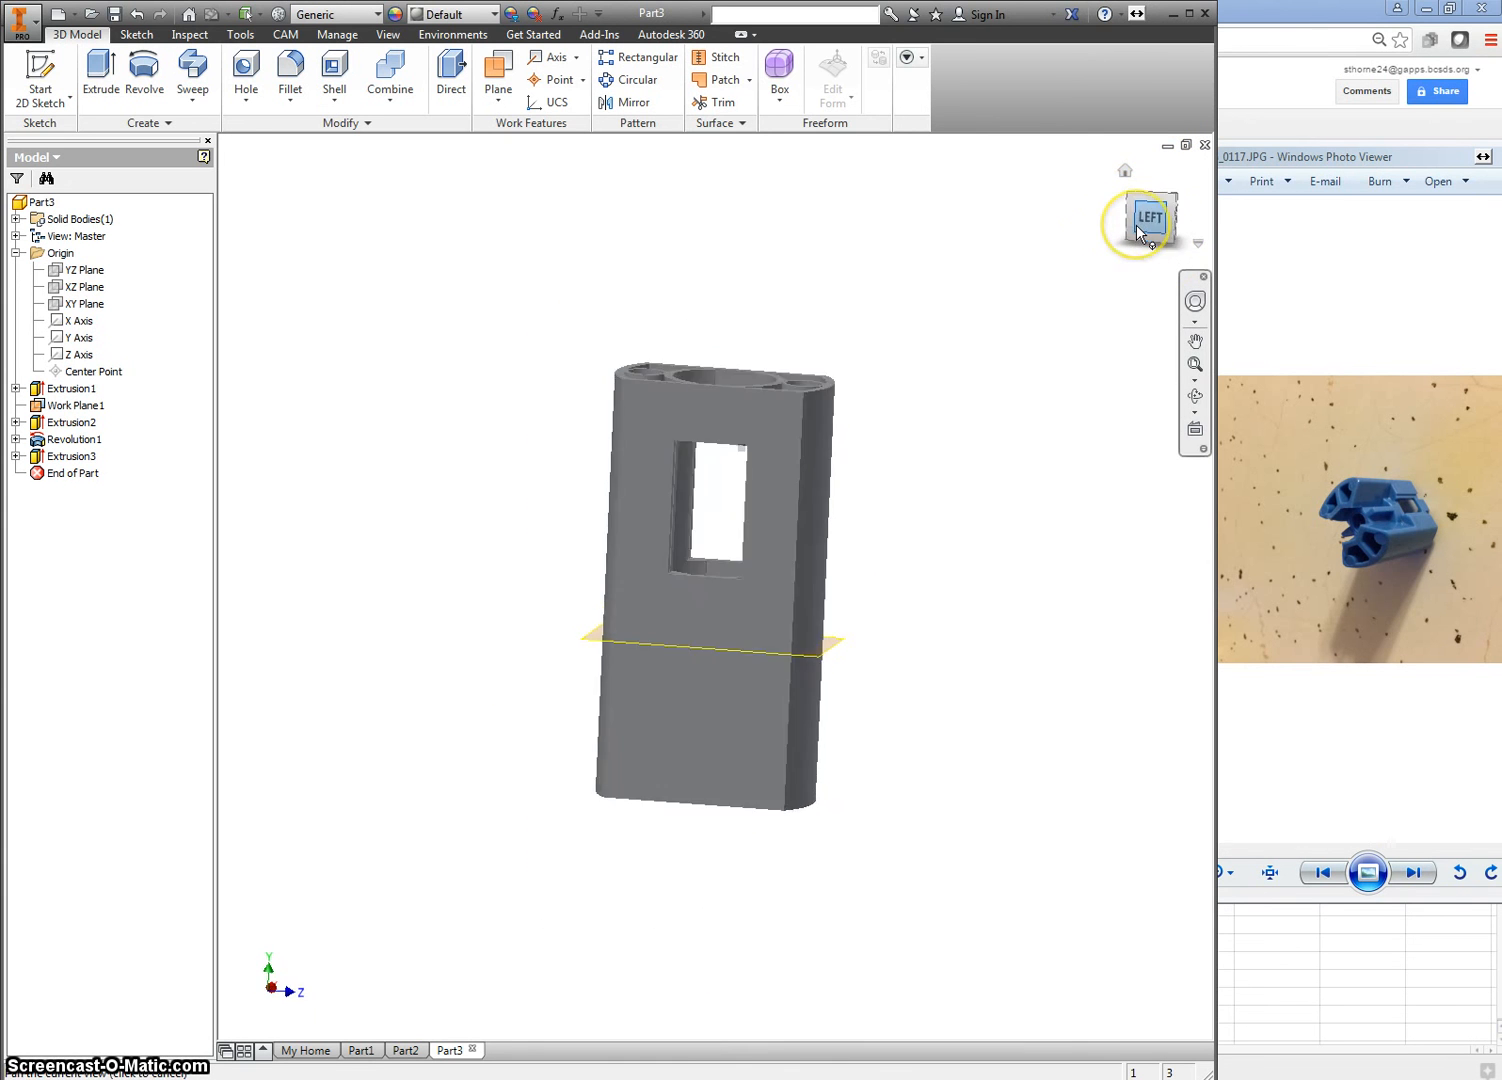
{"action": "left_click", "coordinate": [1125, 168]}
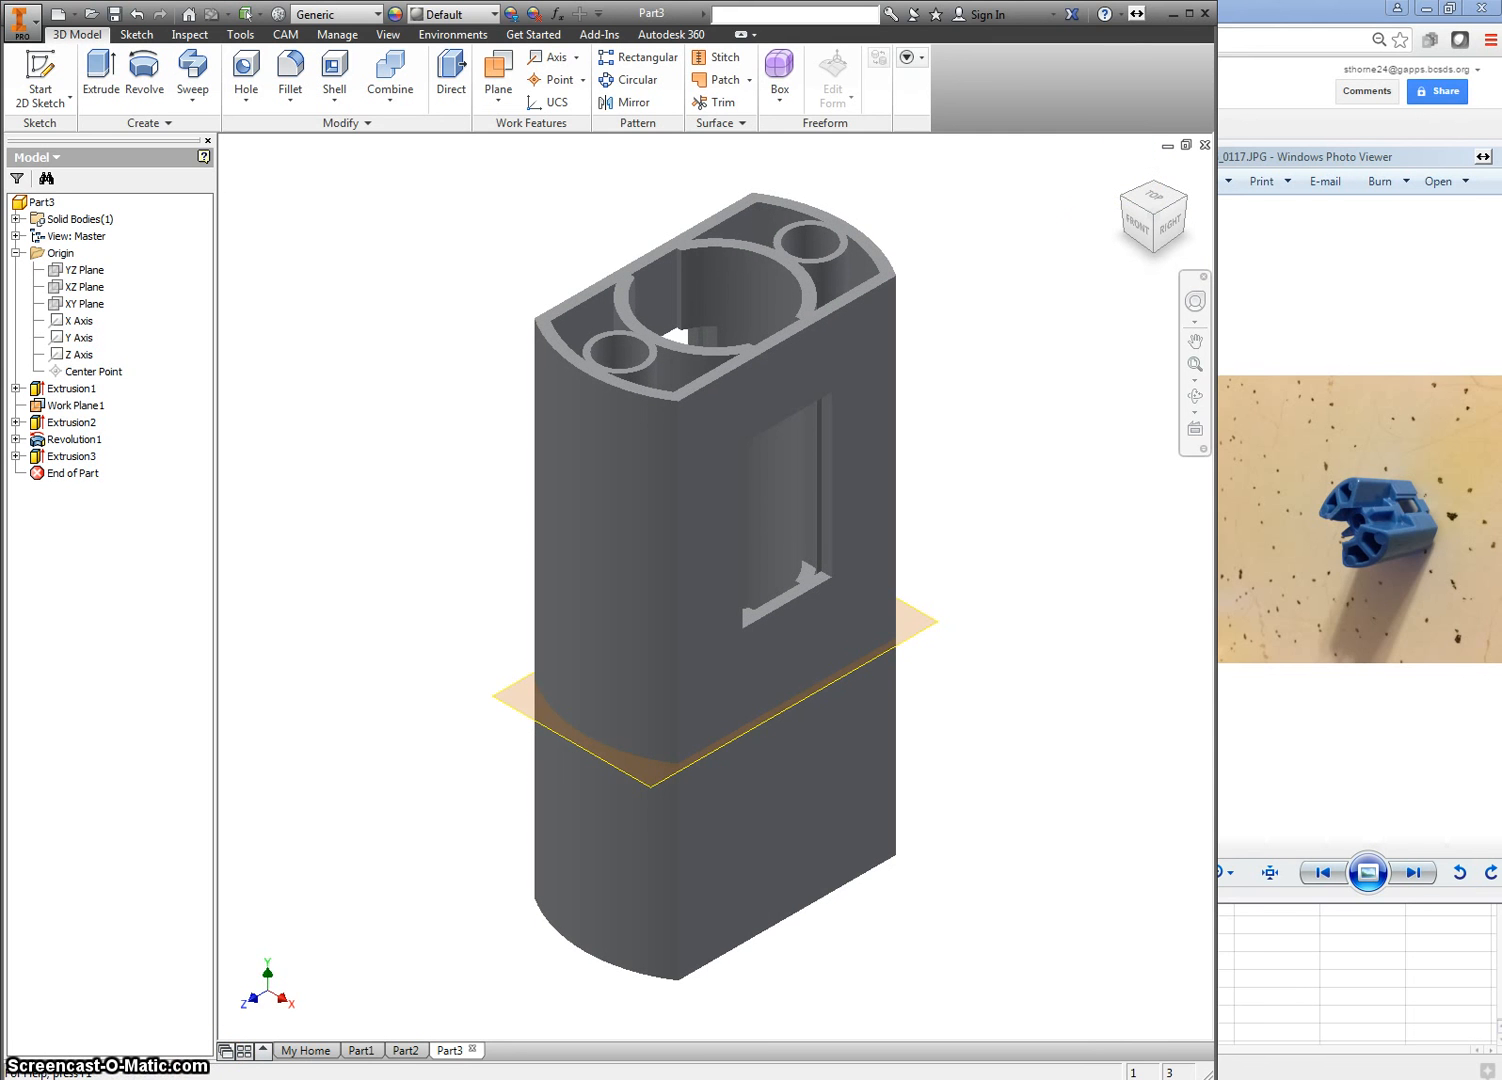